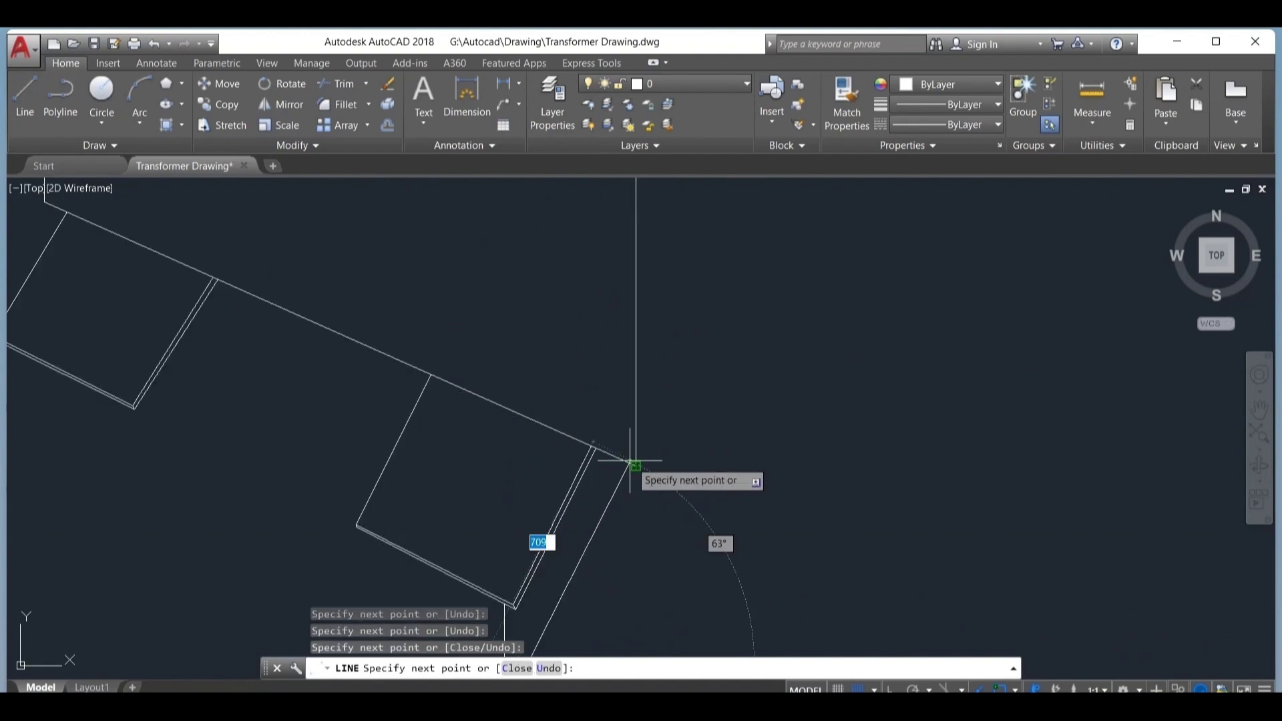
# Step: End the running Line command at the corner of the existing transformer outline
pyautogui.press('Escape')
pyautogui.press('Escape')
pyautogui.scroll(-3, 1061, 566)
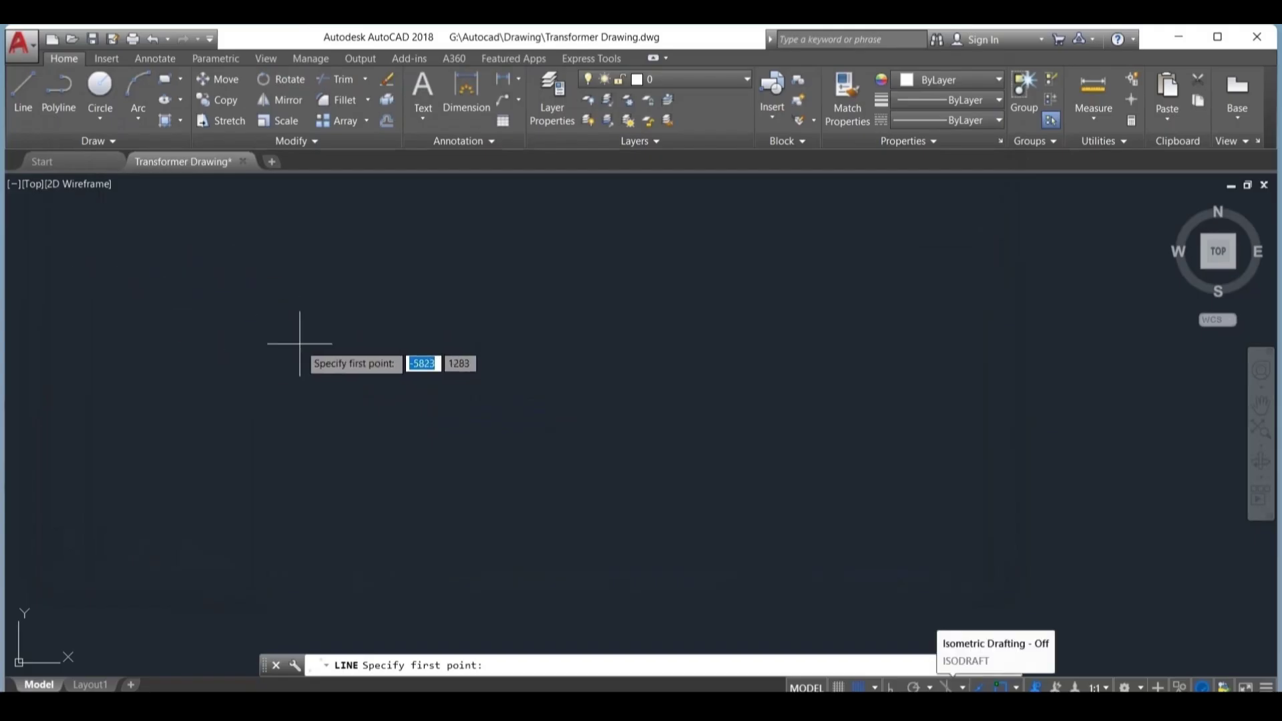
# Step: Draw a closed tilted rectangle in empty space, with short sides about 883 and 884 and a long side about 2324
pyautogui.click(324, 349)
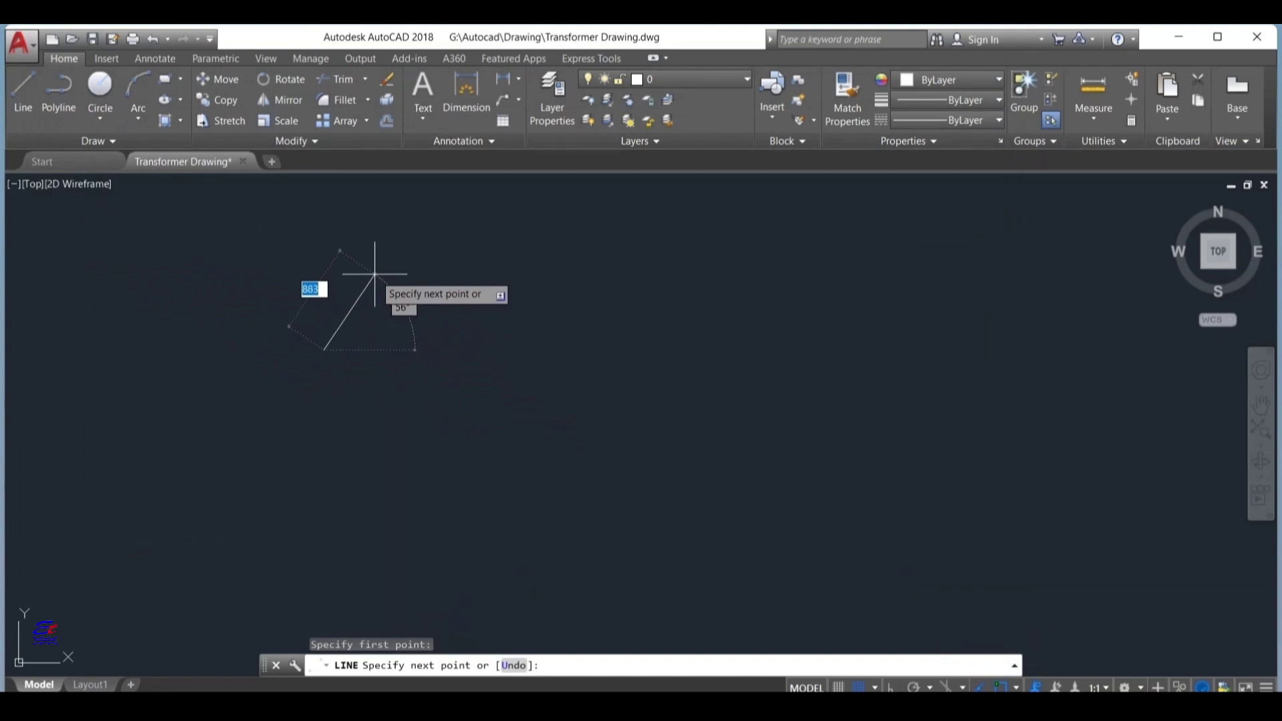
pyautogui.click(375, 274)
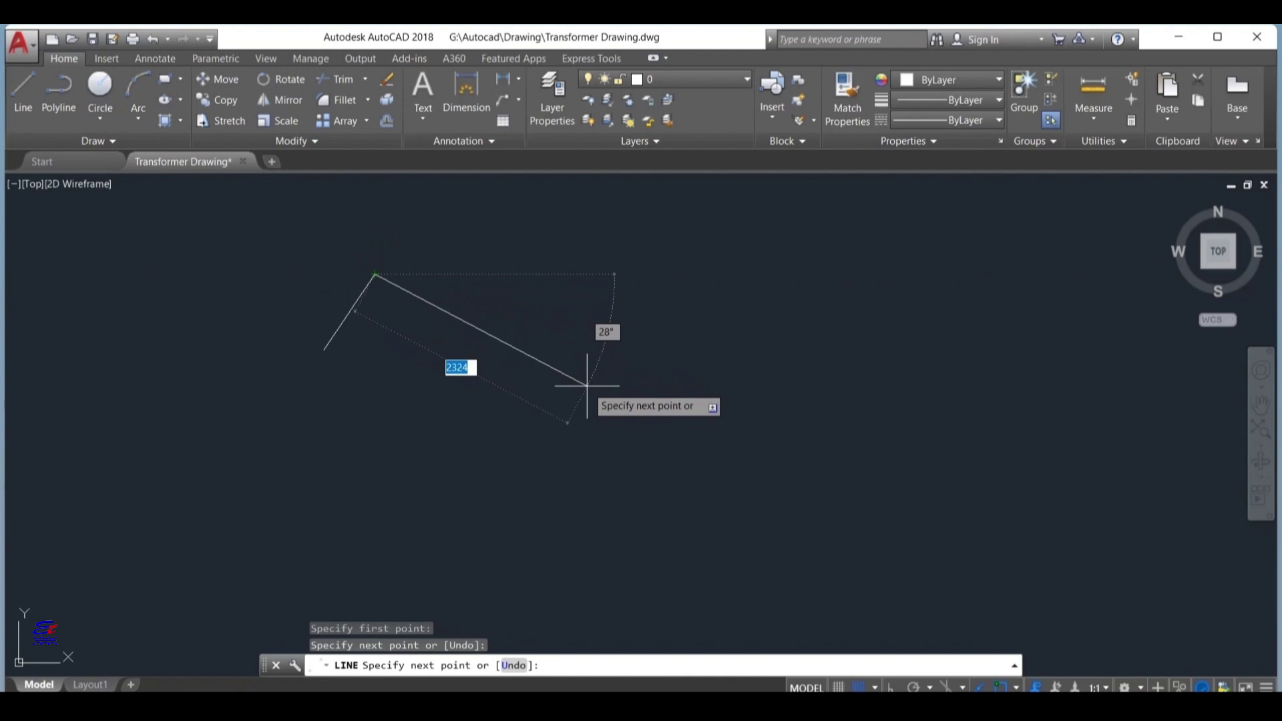
pyautogui.click(587, 385)
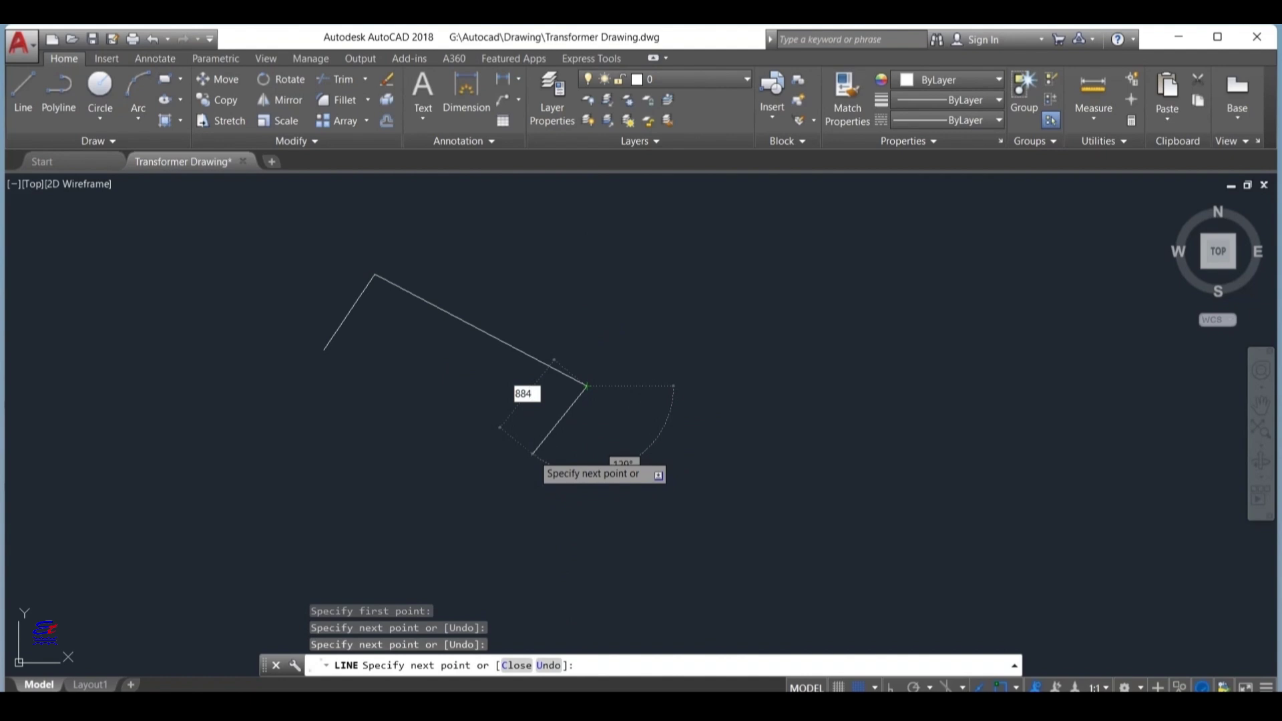
pyautogui.press('Escape')
pyautogui.press('Return')
pyautogui.press('Return')
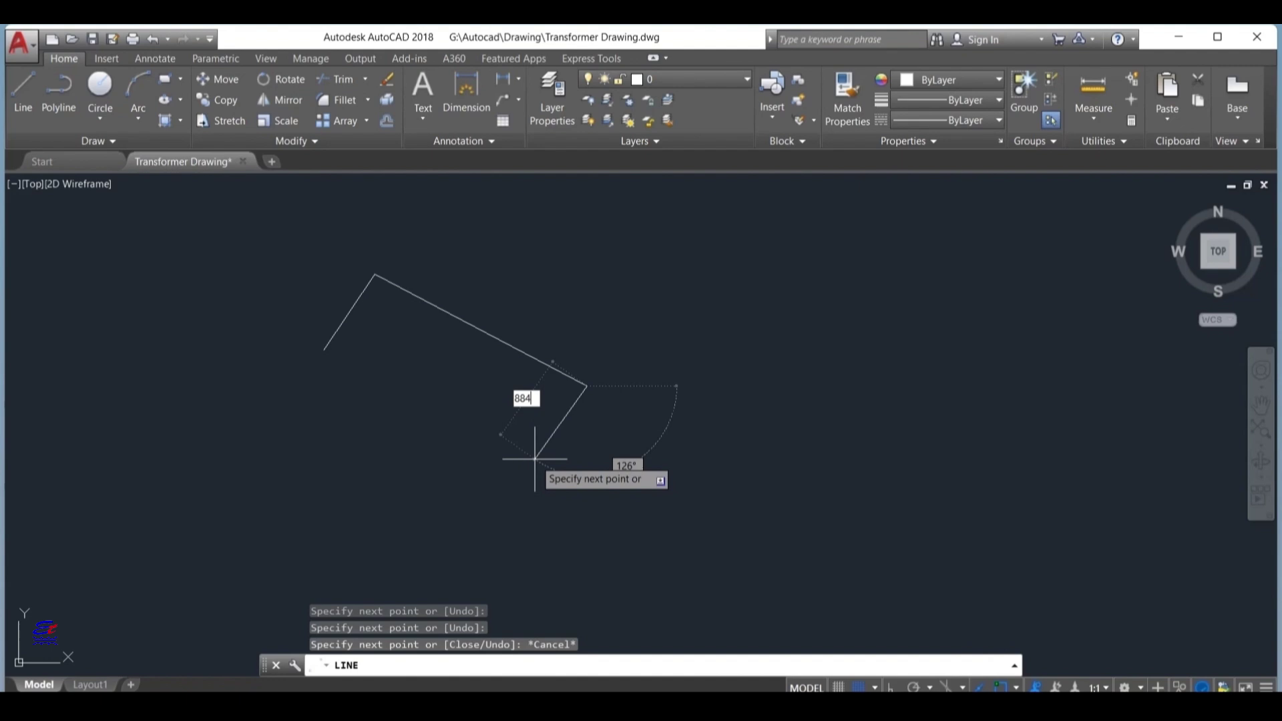
pyautogui.write('884')
pyautogui.press('Return')
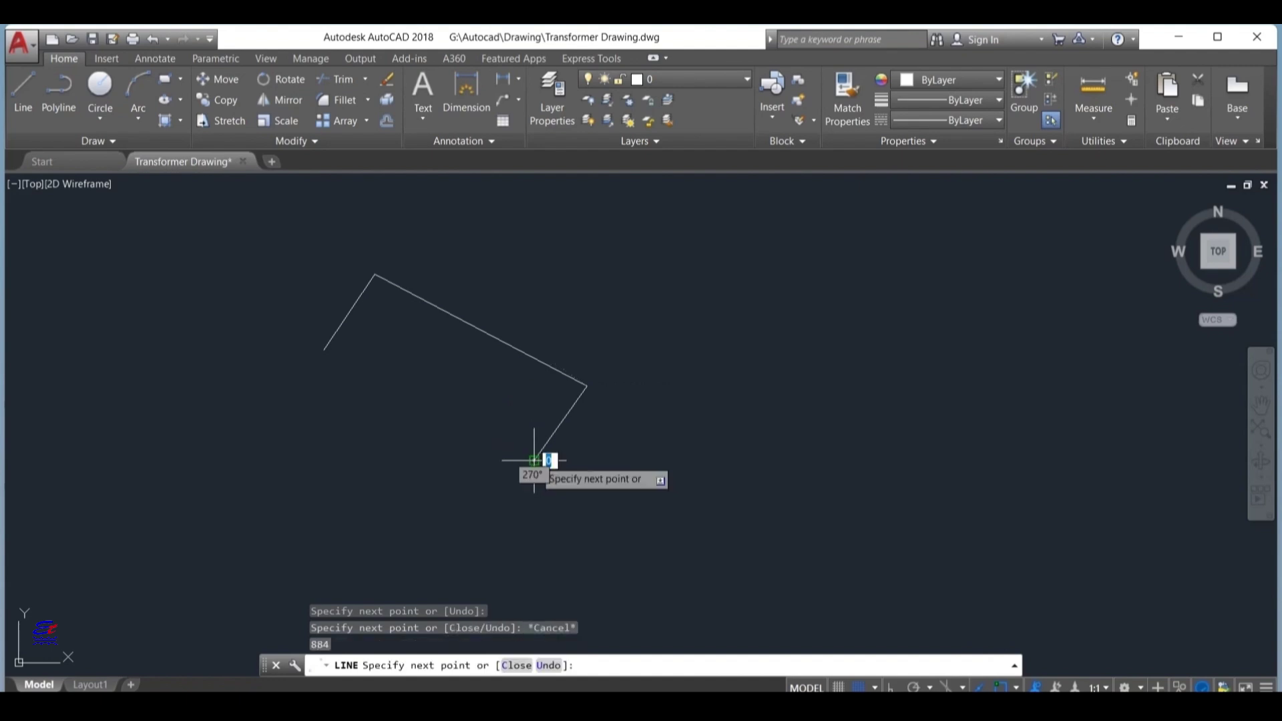
pyautogui.click(325, 350)
pyautogui.press('Escape')
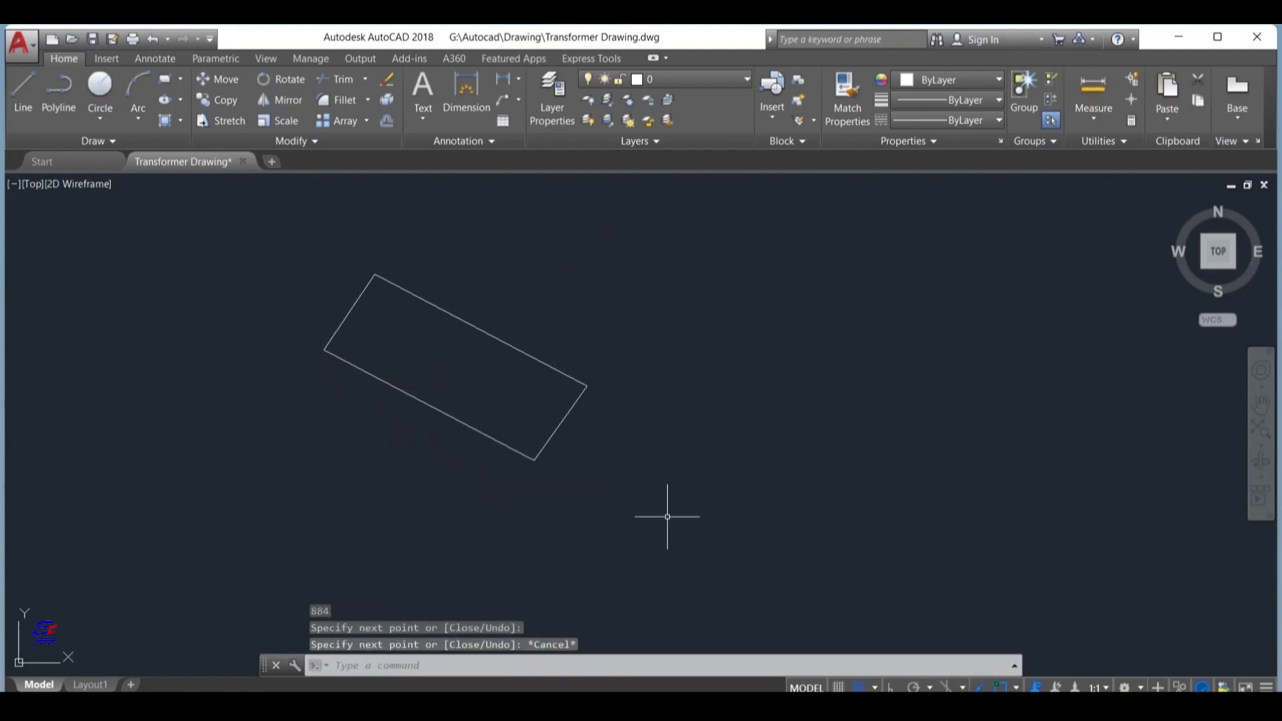
# Step: Draw a five-sided polygon inscribed in a circle of about 53 radius, outside the rectangle near its upper-left short side
pyautogui.moveTo(705, 501); pyautogui.dragTo(712, 507, button='middle')
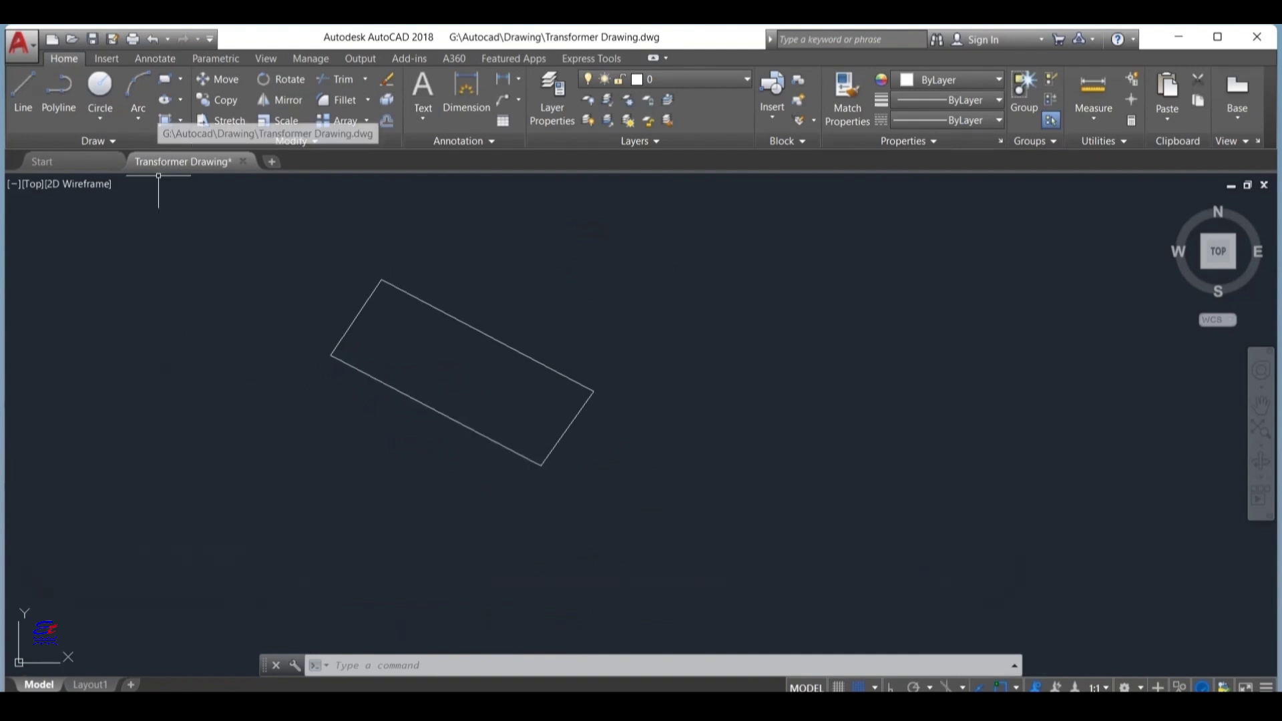
pyautogui.scroll(2, 328, 292)
pyautogui.scroll(2, 382, 289)
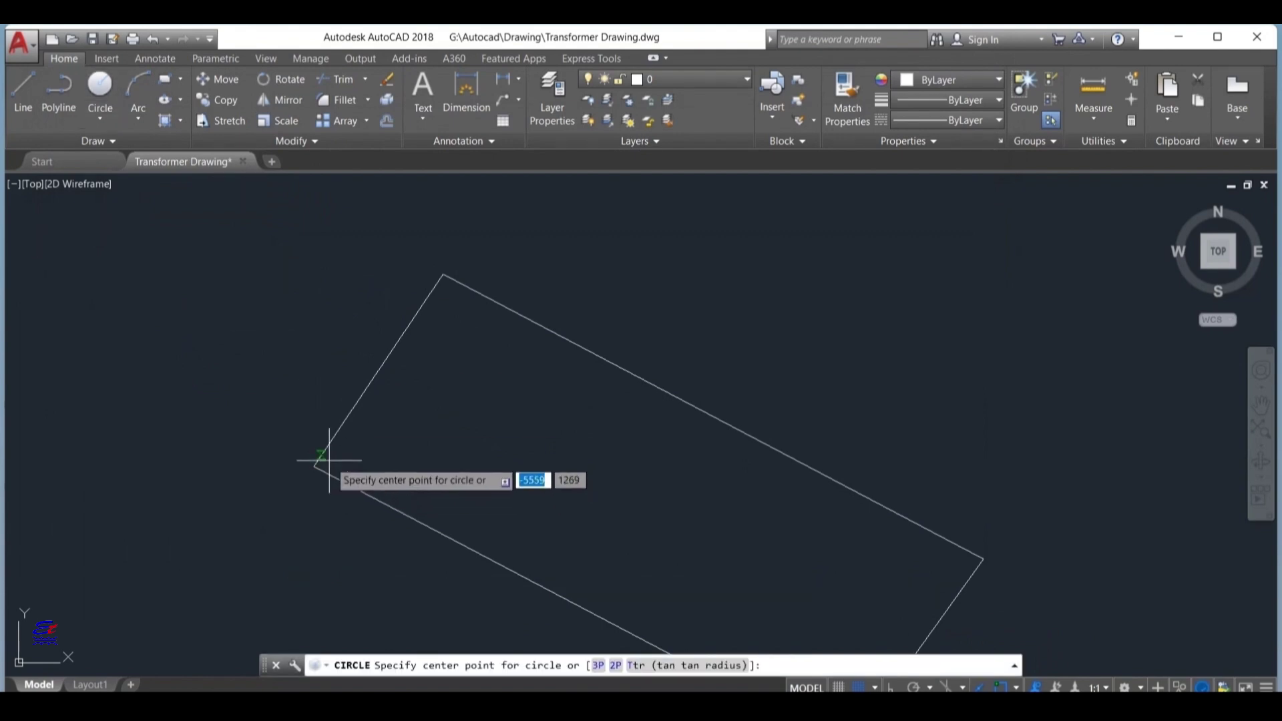
pyautogui.click(180, 78)
pyautogui.click(197, 140)
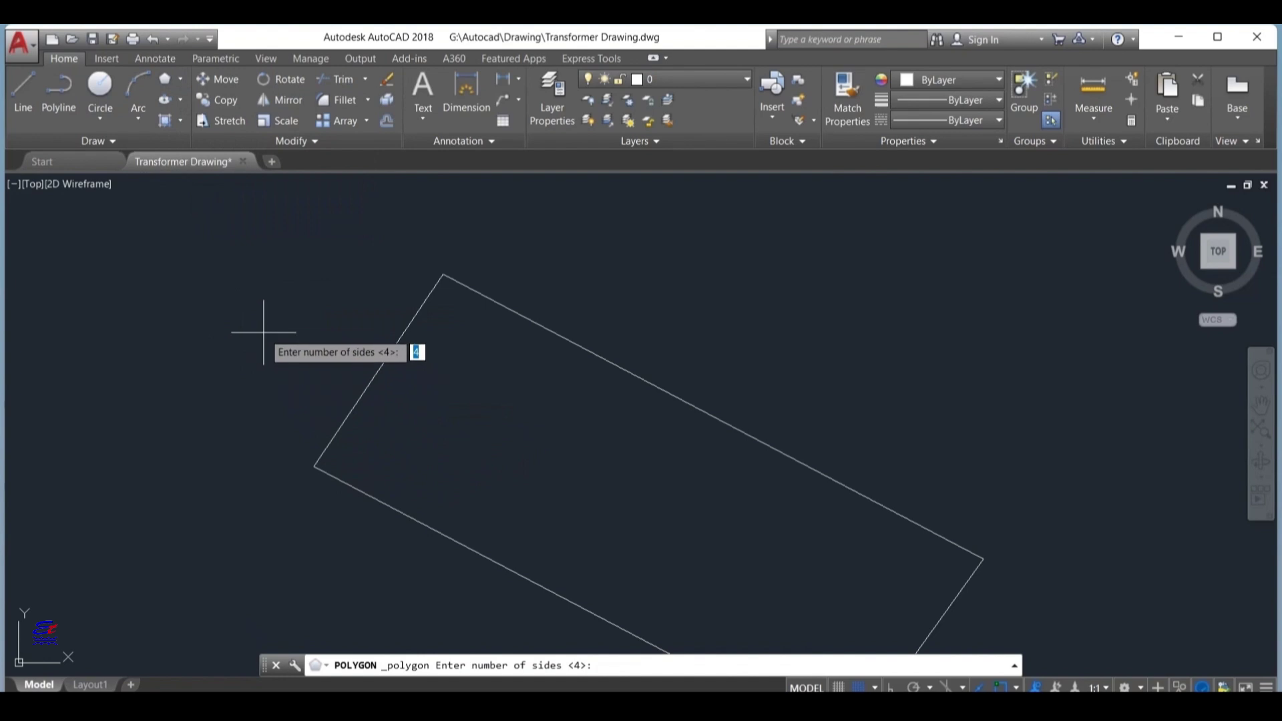
pyautogui.press('Return')
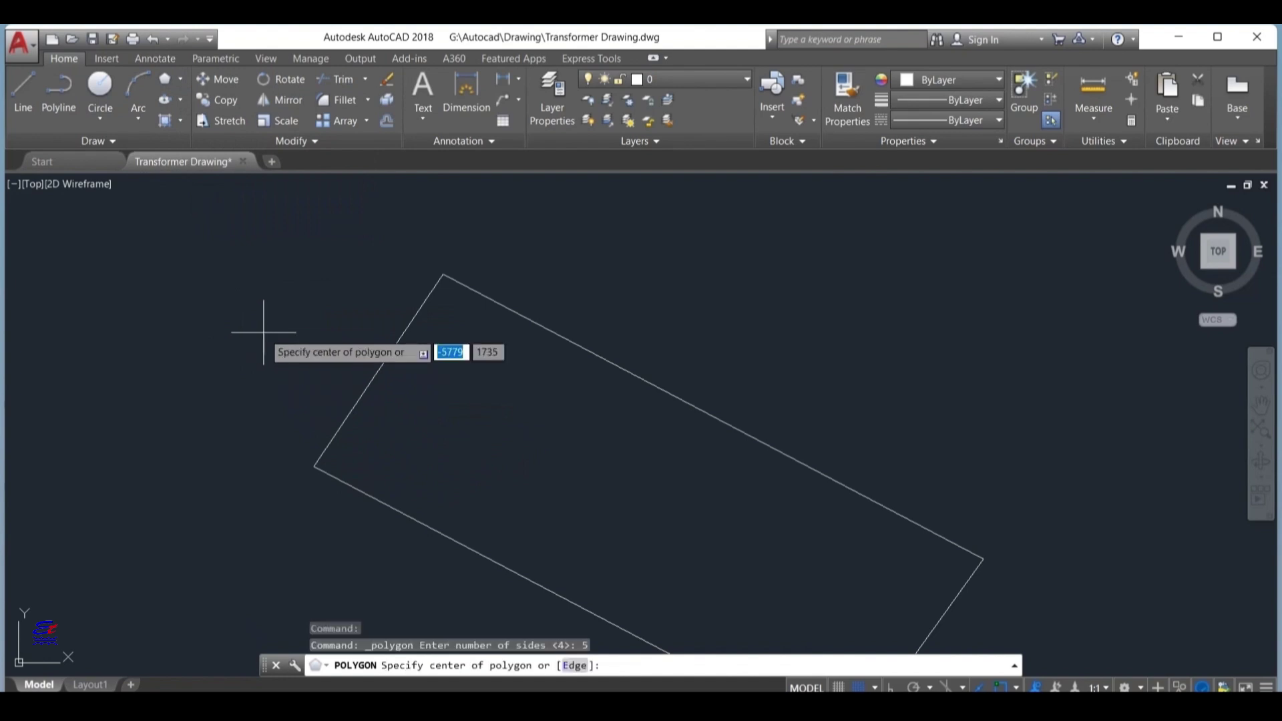
pyautogui.click(263, 343)
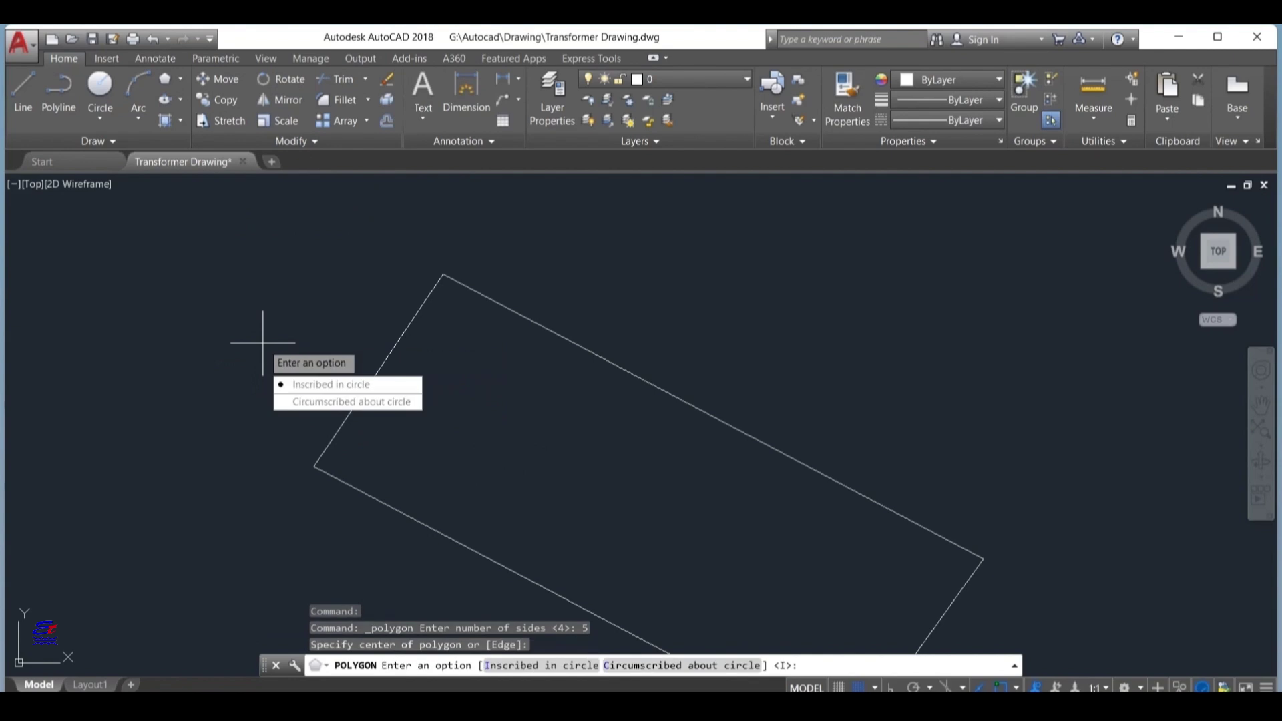
pyautogui.press('Down')
pyautogui.press('Return')
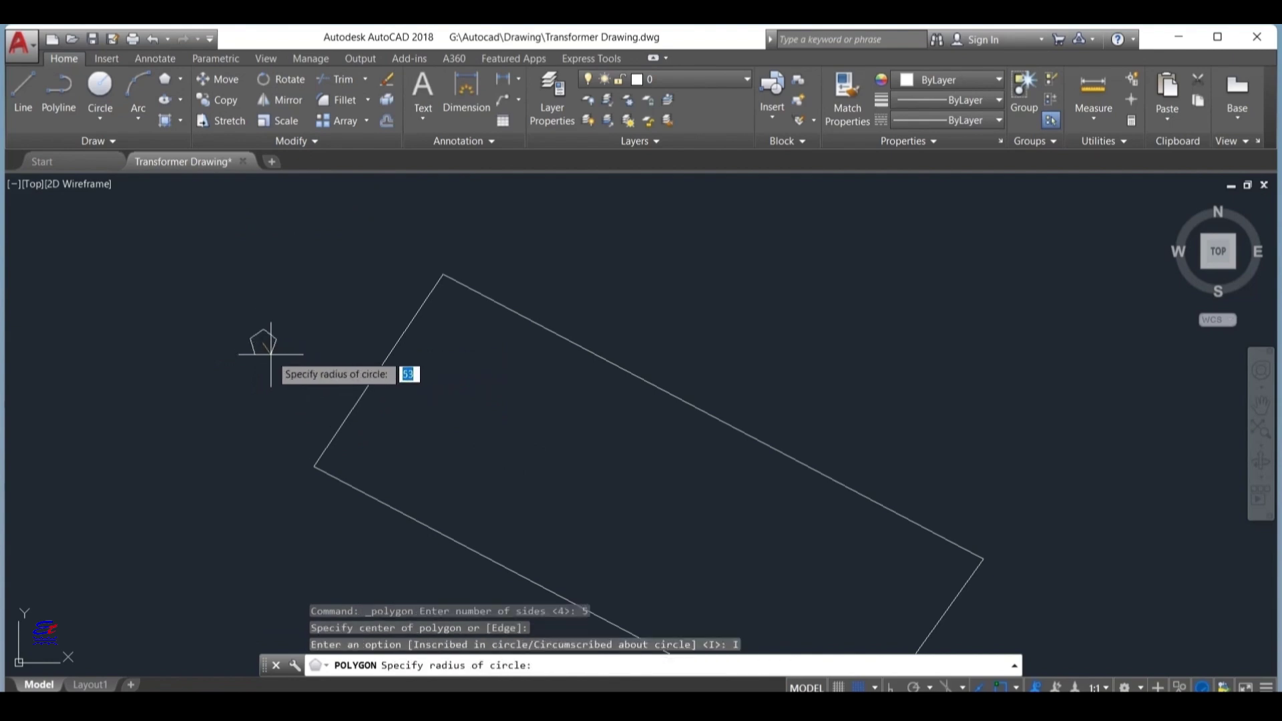
pyautogui.click(270, 353)
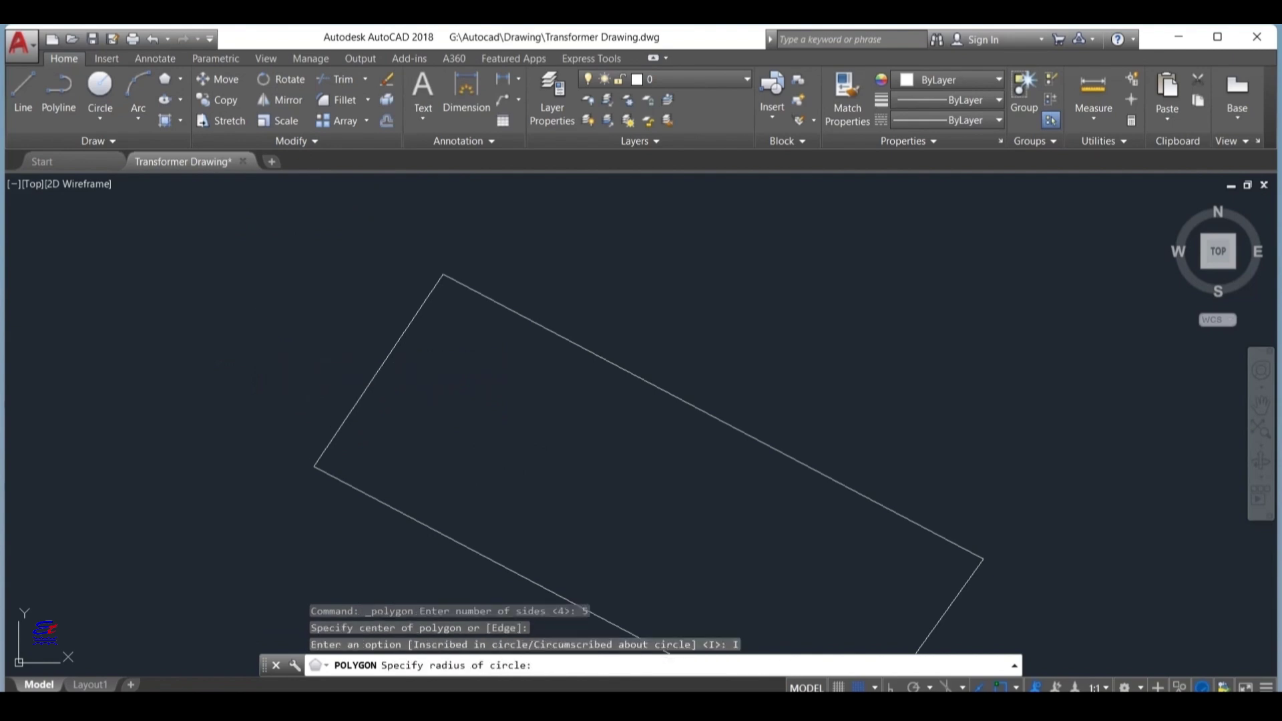
# Step: Copy the small pentagon and paste one copy just inside the rectangle's lower-left corner
pyautogui.click(302, 375)
pyautogui.click(220, 303)
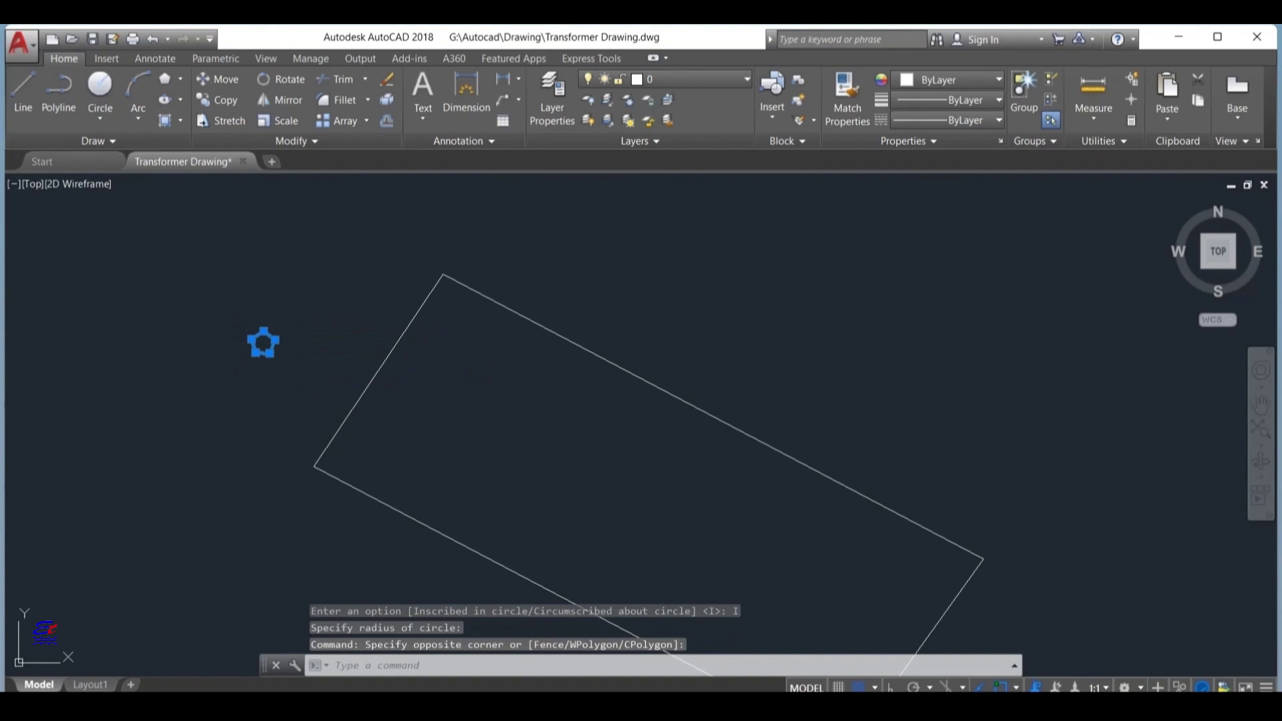
pyautogui.hotkey('ctrl', 'c')
pyautogui.hotkey('ctrl', 'v')
pyautogui.scroll(2, 354, 461)
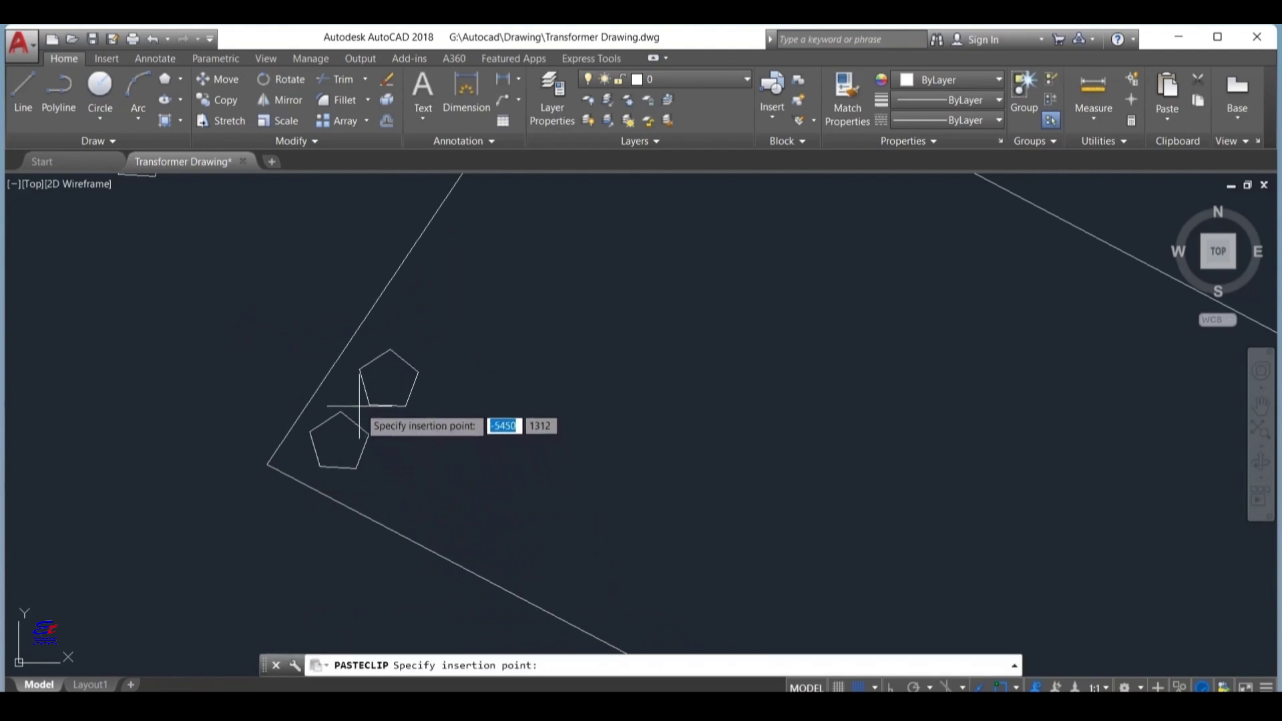
pyautogui.press('Escape')
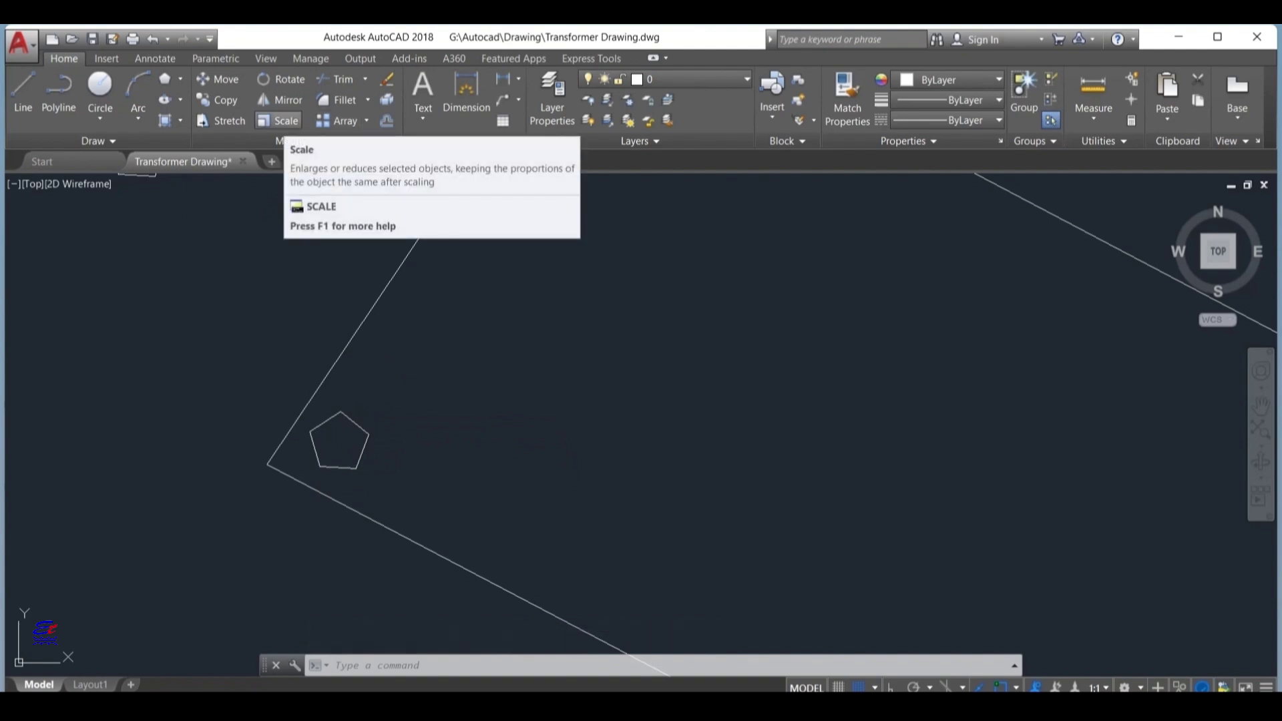
# Step: Hatch the pentagon inside the rectangle with the SOLID pattern in black (0,0,0)
pyautogui.click(180, 120)
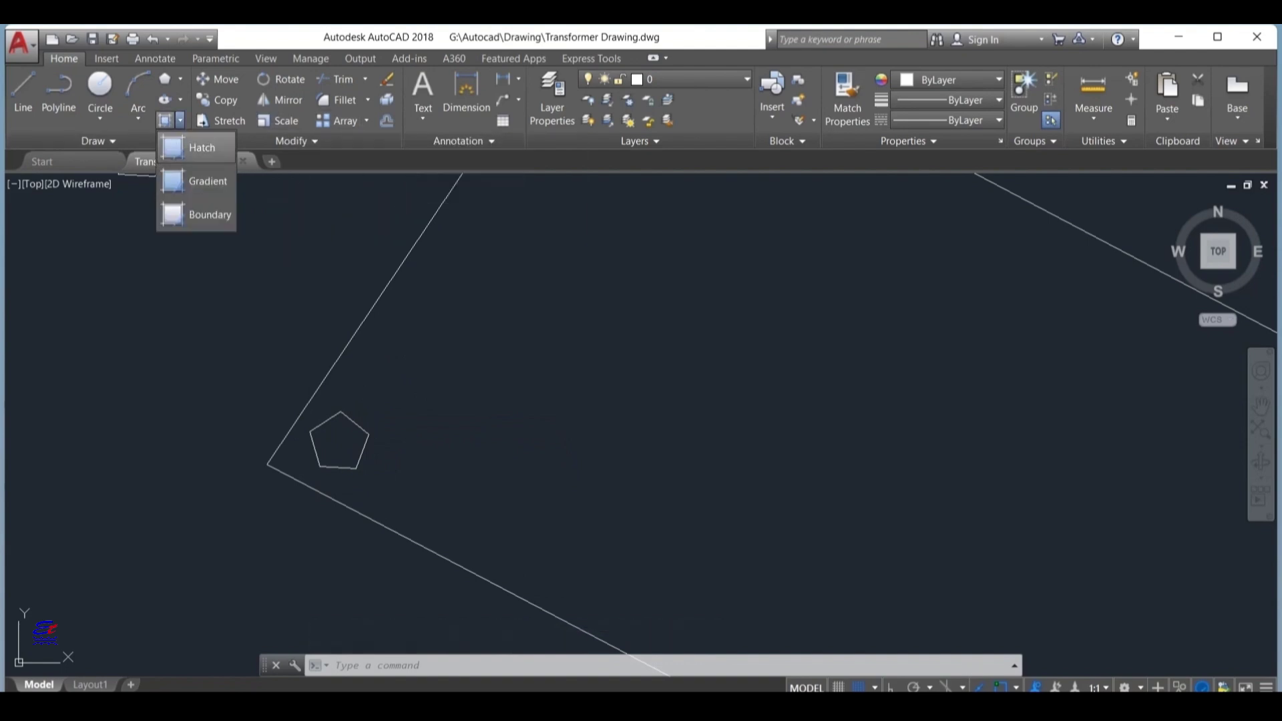
pyautogui.click(200, 147)
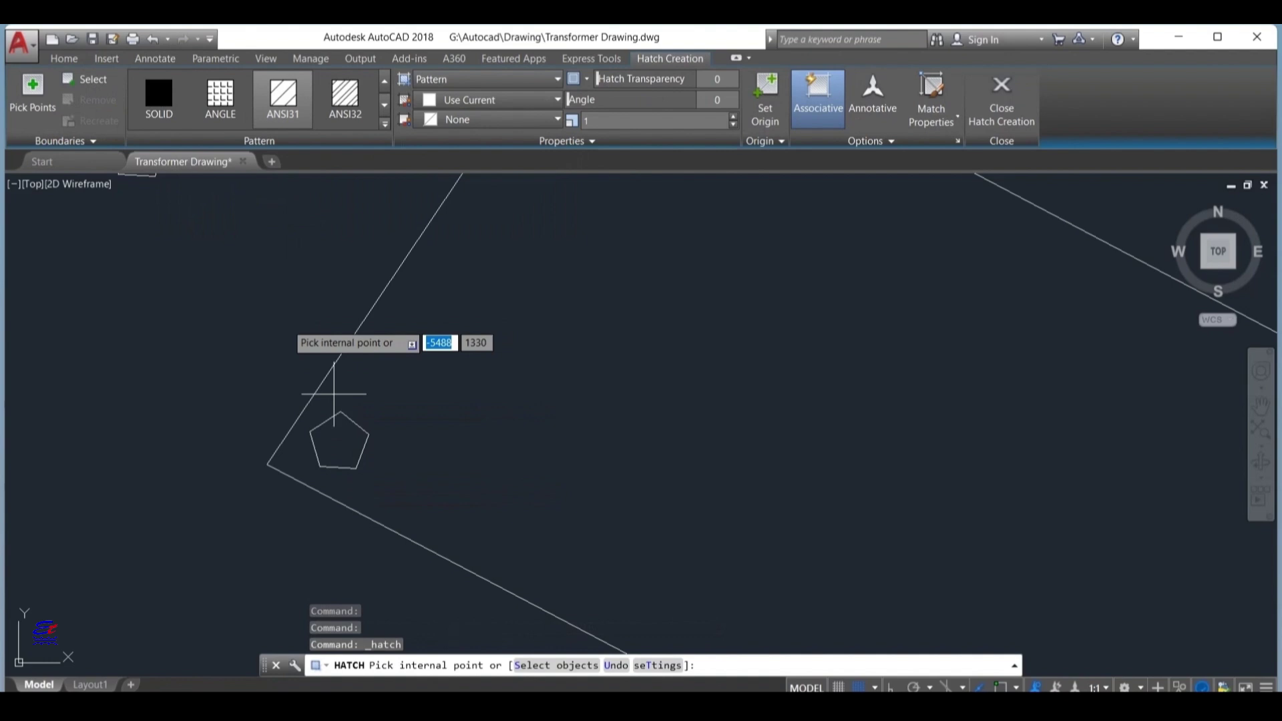
pyautogui.click(159, 97)
pyautogui.click(327, 441)
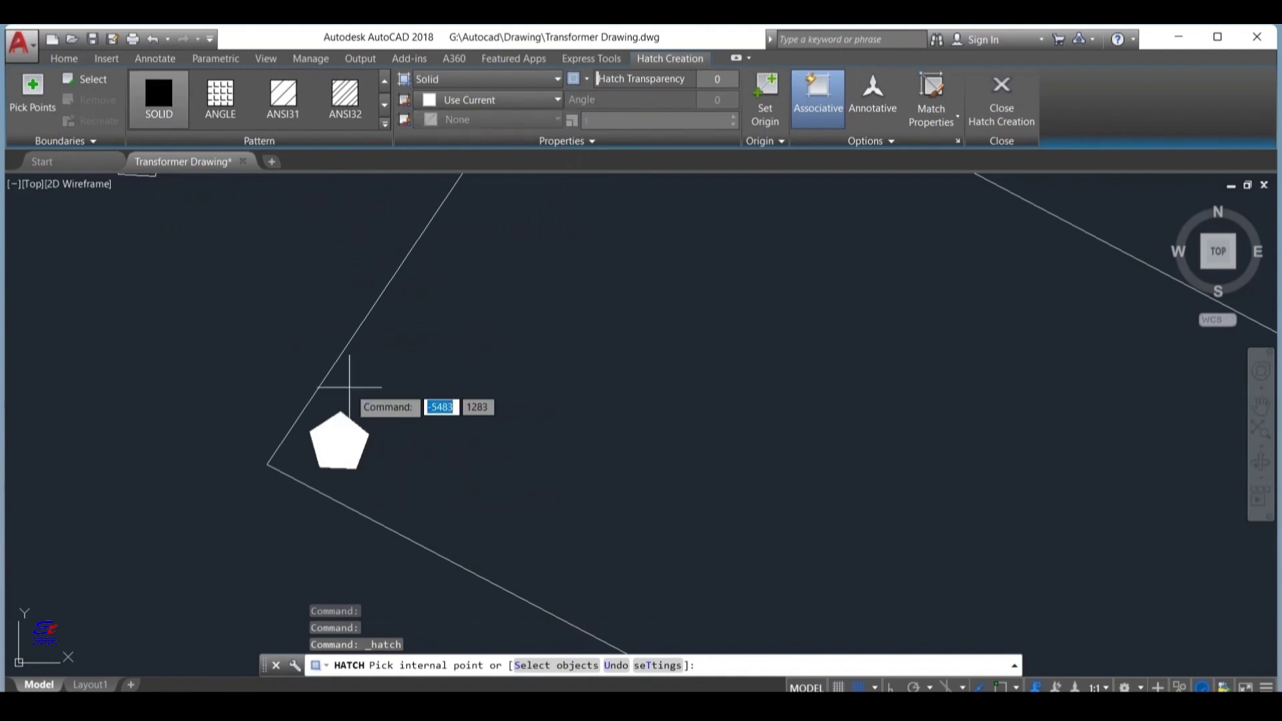
pyautogui.click(494, 100)
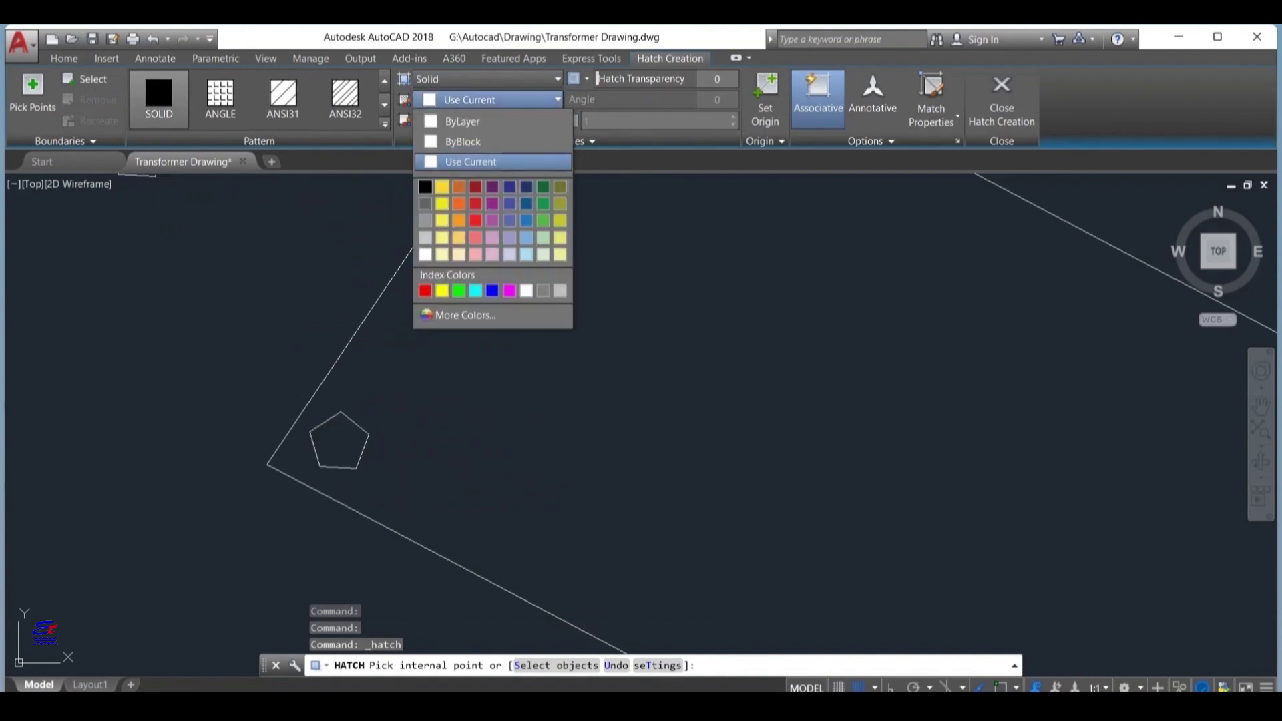
pyautogui.click(425, 186)
pyautogui.click(341, 441)
pyautogui.press('Escape')
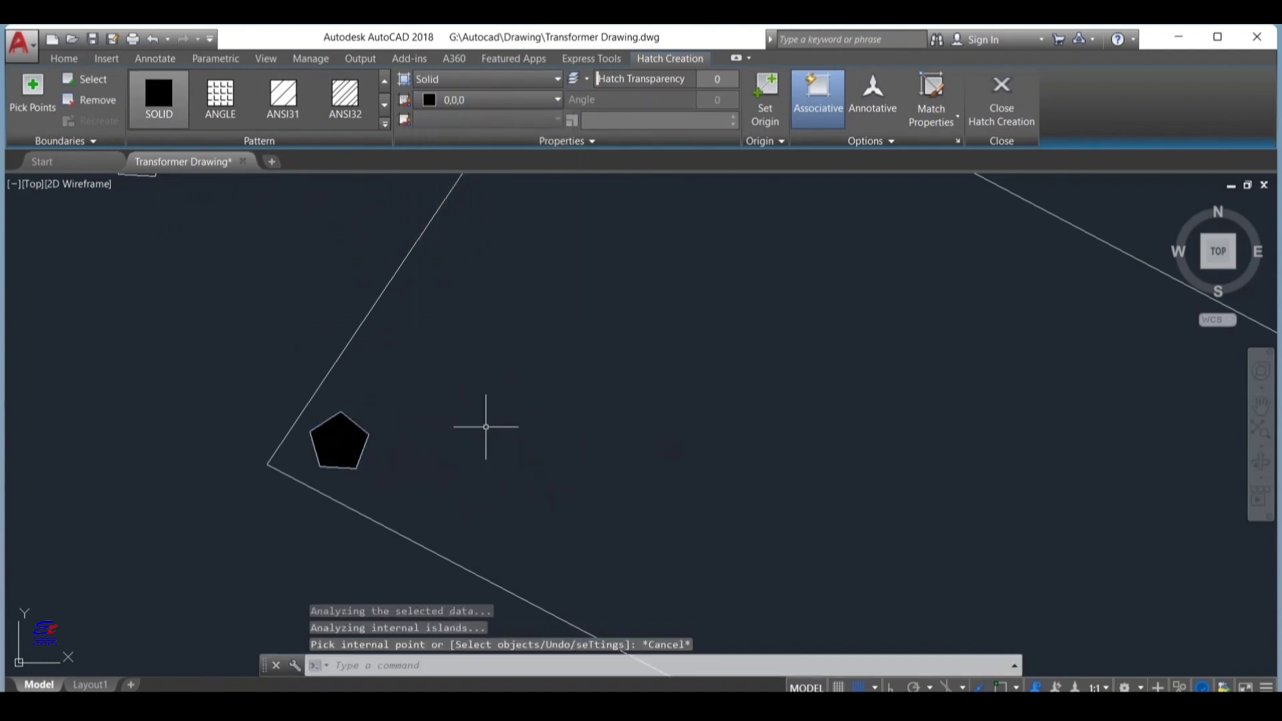
# Step: Copy the black-filled pentagon and paste two copies in a row up along the rectangle's left short side
pyautogui.scroll(-2, 435, 464)
pyautogui.click(409, 477)
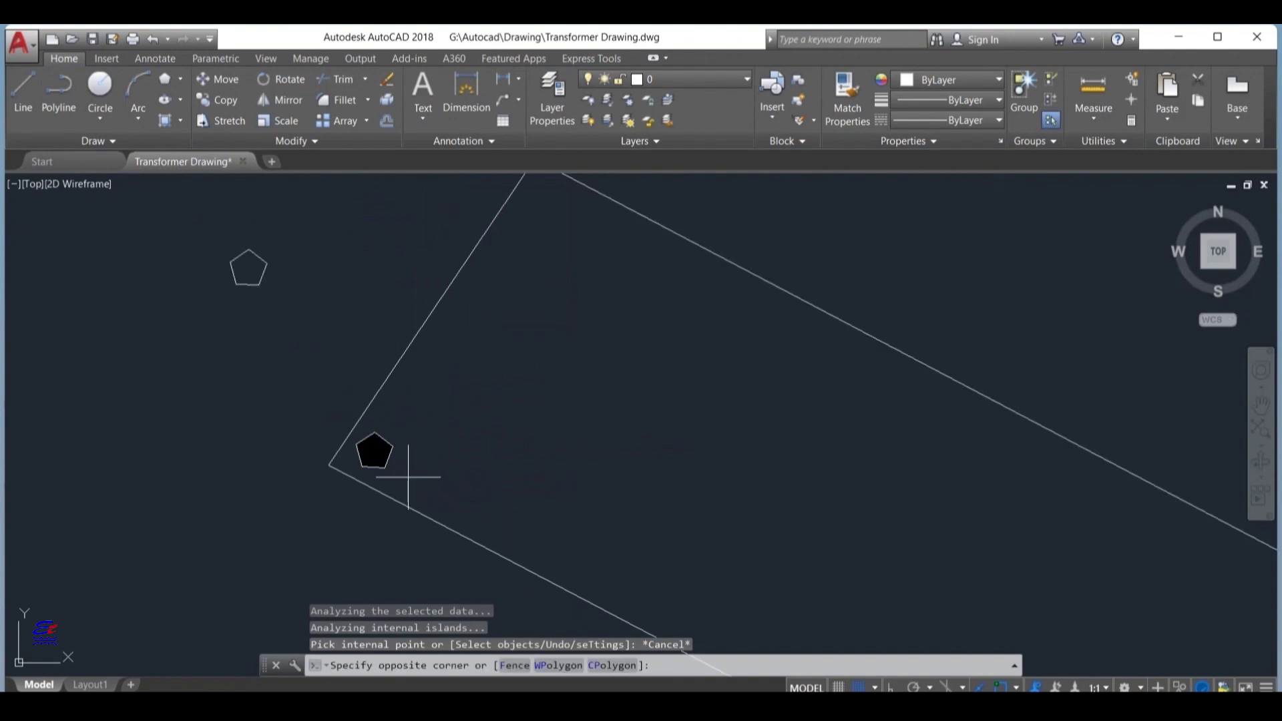
pyautogui.click(361, 418)
pyautogui.scroll(1, 461, 445)
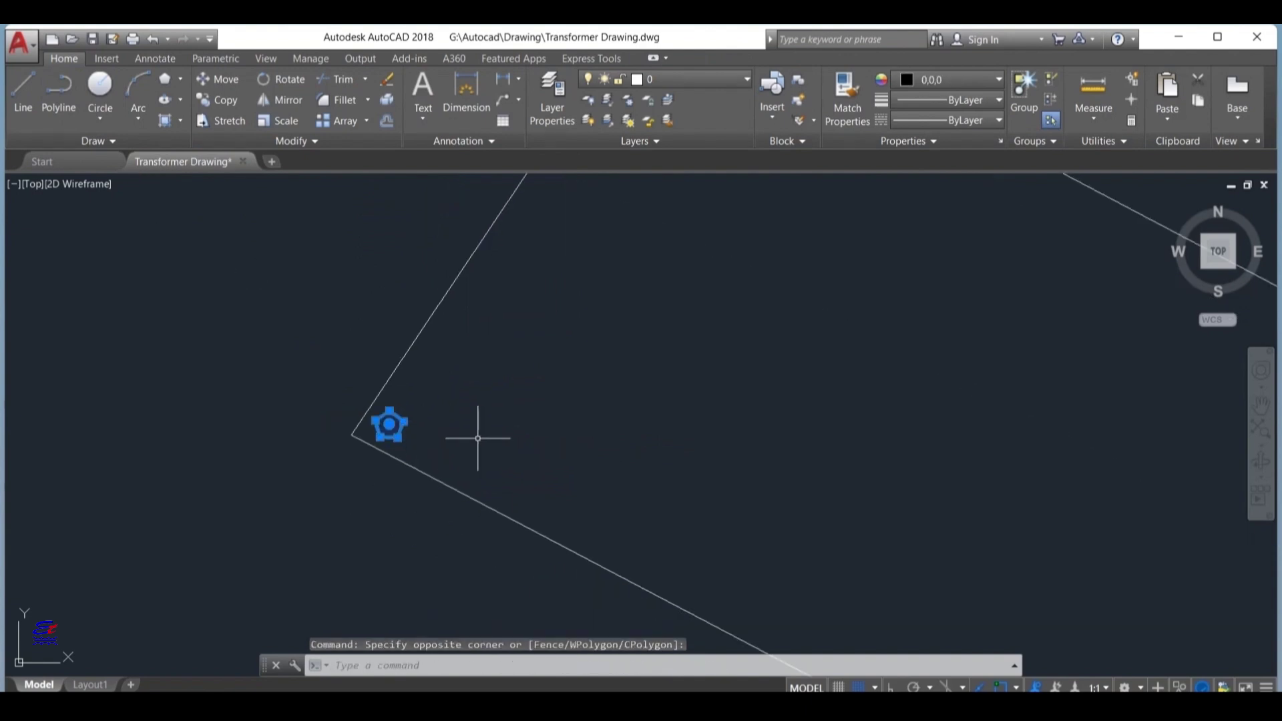
pyautogui.hotkey('ctrl', 'c')
pyautogui.hotkey('ctrl', 'v')
pyautogui.scroll(1, 401, 402)
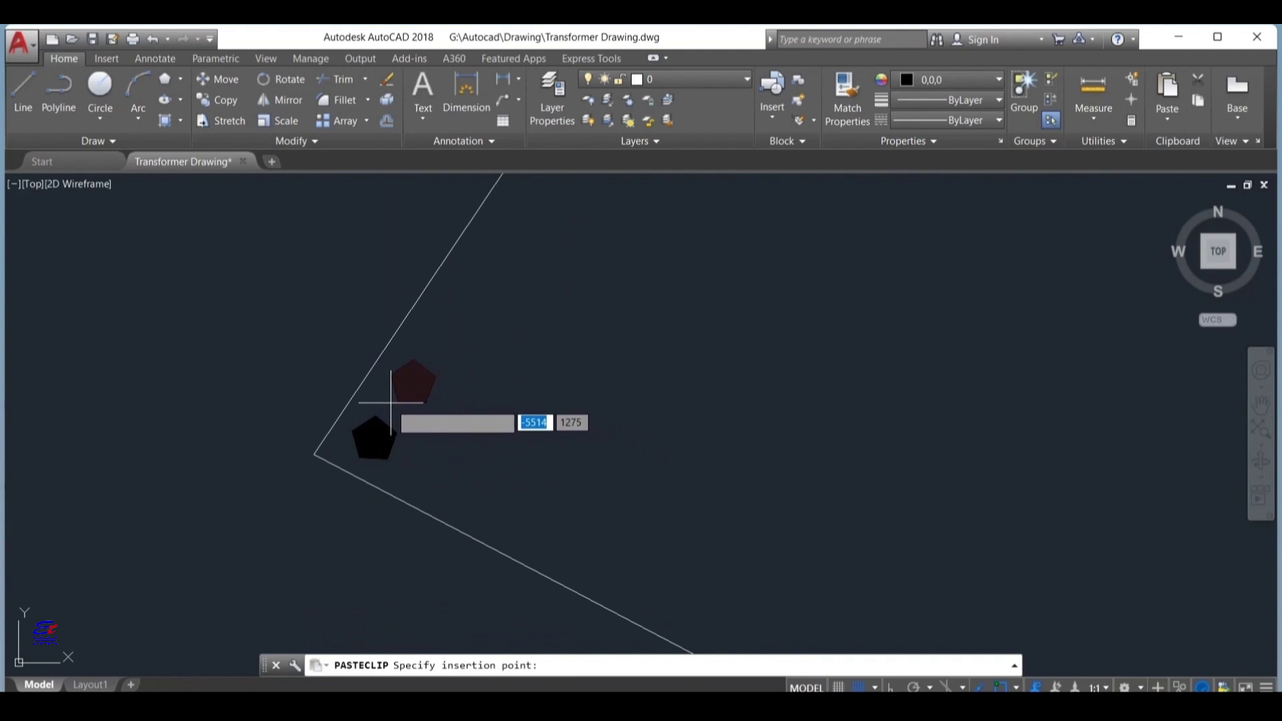
pyautogui.click(388, 404)
pyautogui.hotkey('ctrl', 'v')
pyautogui.click(424, 345)
pyautogui.moveTo(492, 307); pyautogui.dragTo(444, 424, button='middle')
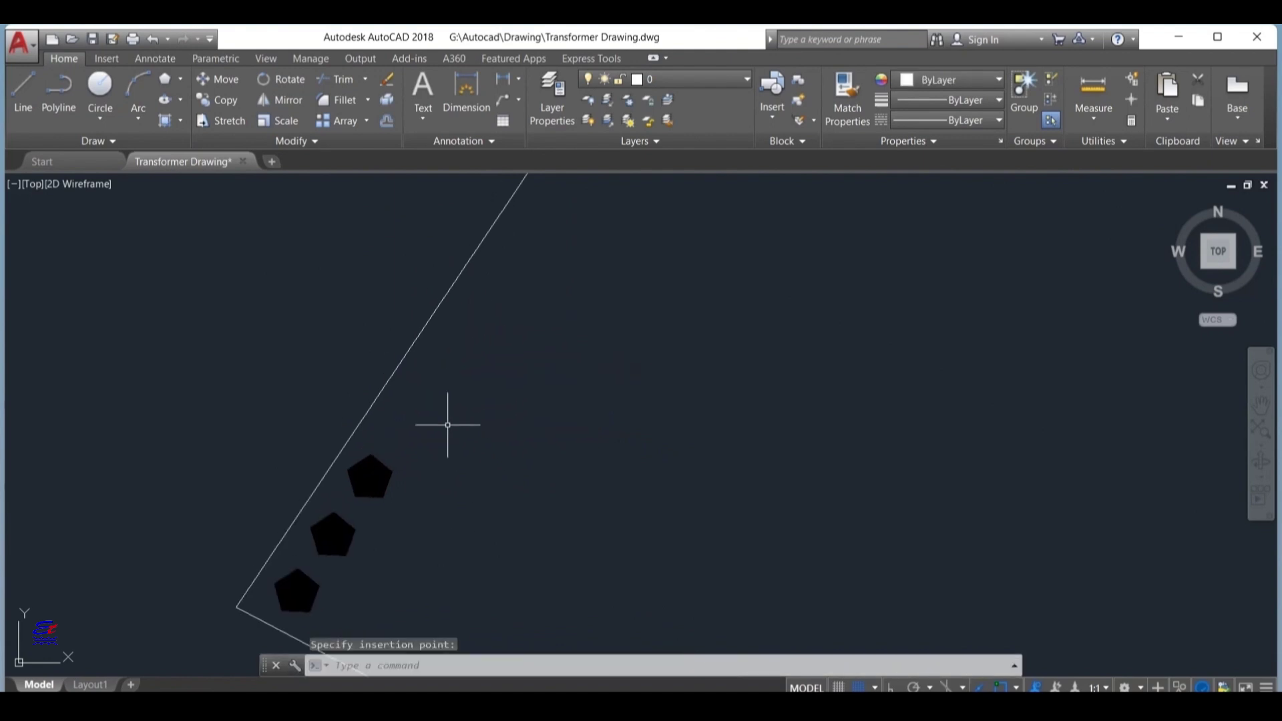
# Step: Extend the row along the left short side with three more copies of the filled pentagon
pyautogui.hotkey('ctrl', 'v')
pyautogui.click(386, 443)
pyautogui.hotkey('ctrl', 'v')
pyautogui.scroll(-6, 668, 434)
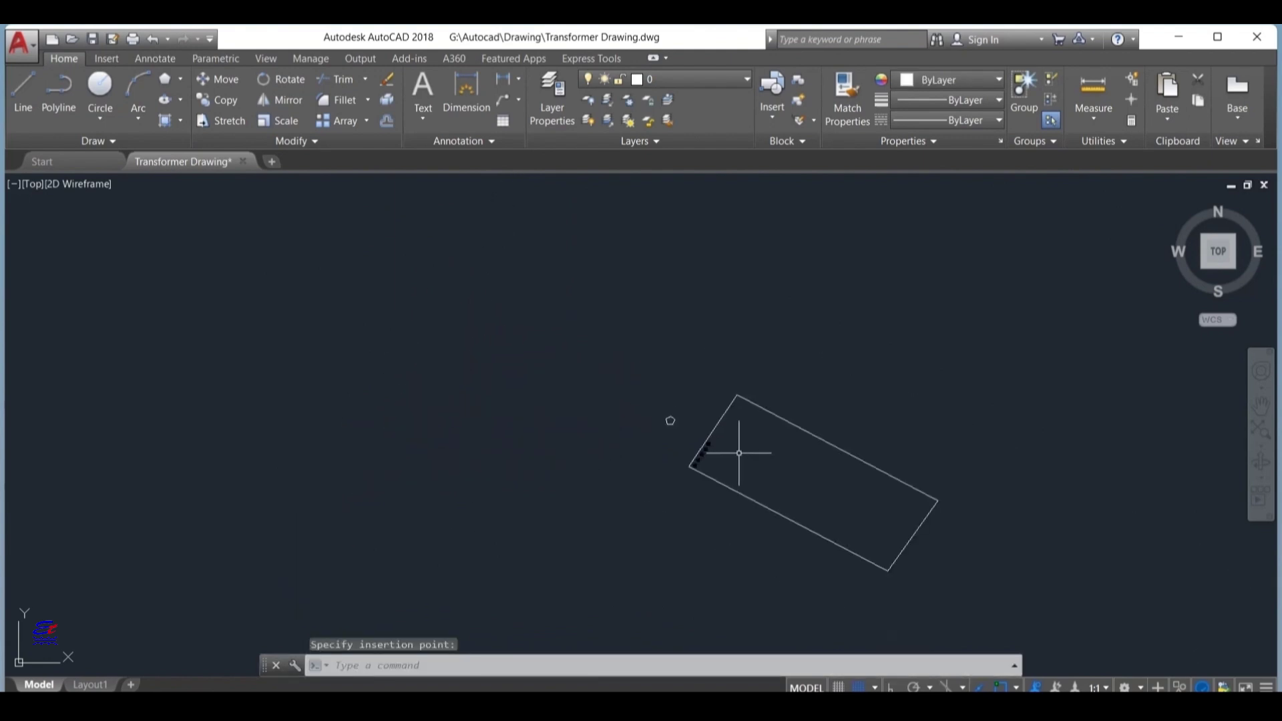
pyautogui.scroll(5, 741, 453)
pyautogui.click(286, 363)
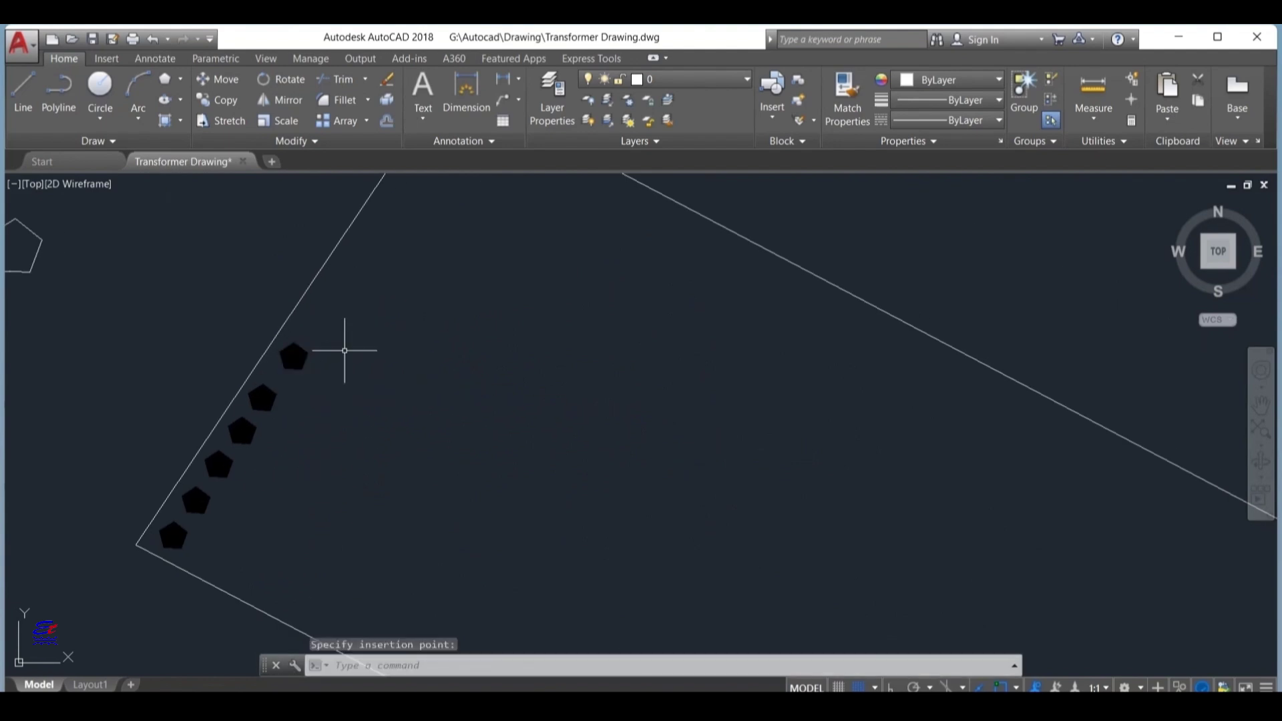
# Step: Paste another three filled pentagons beyond the sixth one, continuing upward along the left short side
pyautogui.hotkey('ctrl', 'v')
pyautogui.click(309, 330)
pyautogui.moveTo(310, 325); pyautogui.dragTo(287, 464, button='middle')
pyautogui.hotkey('ctrl', 'v')
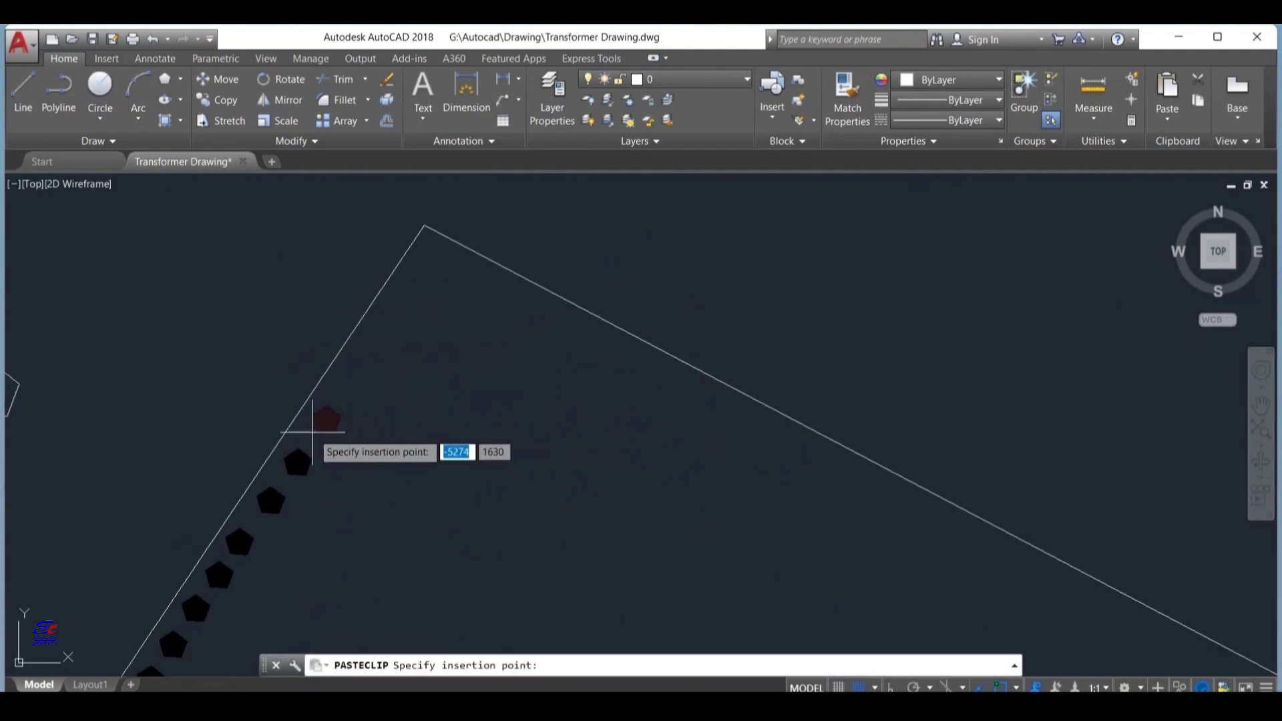
pyautogui.click(310, 434)
pyautogui.hotkey('ctrl', 'v')
pyautogui.click(334, 398)
# Step: Complete the short side's row with three filled pentagons, placing the last one inside the rectangle's top corner
pyautogui.hotkey('ctrl', 'v')
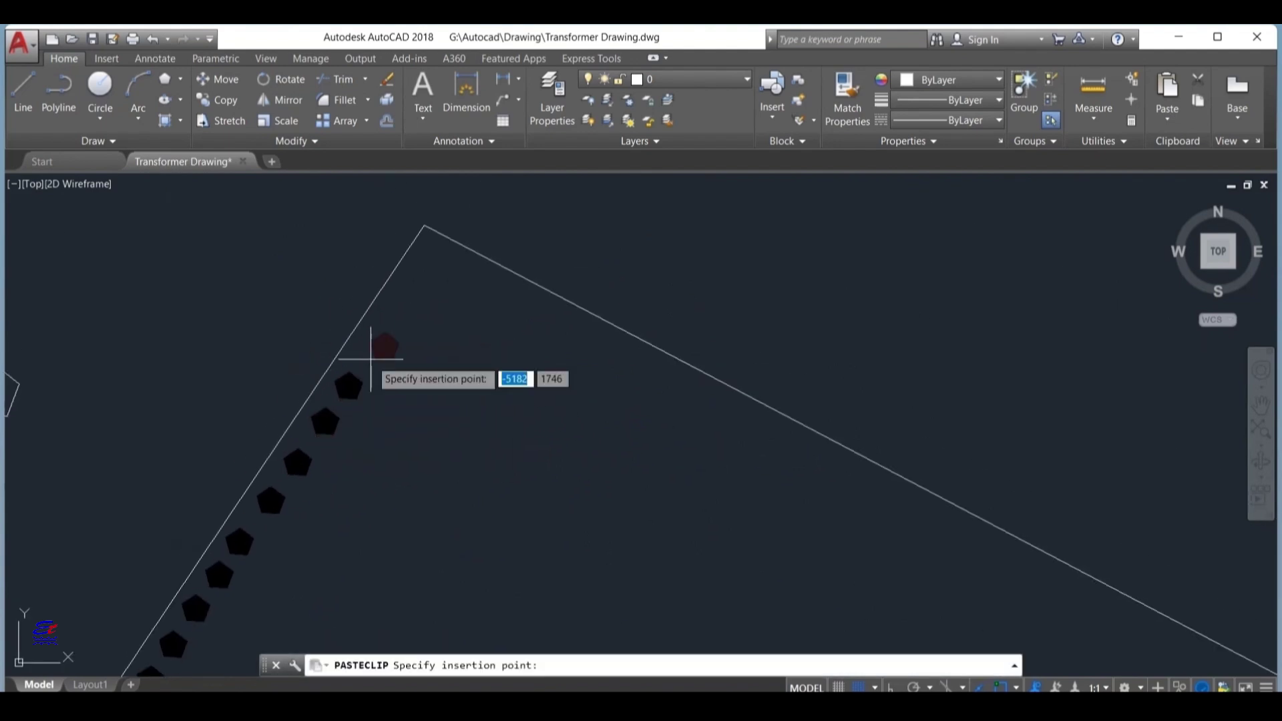
pyautogui.scroll(2, 355, 360)
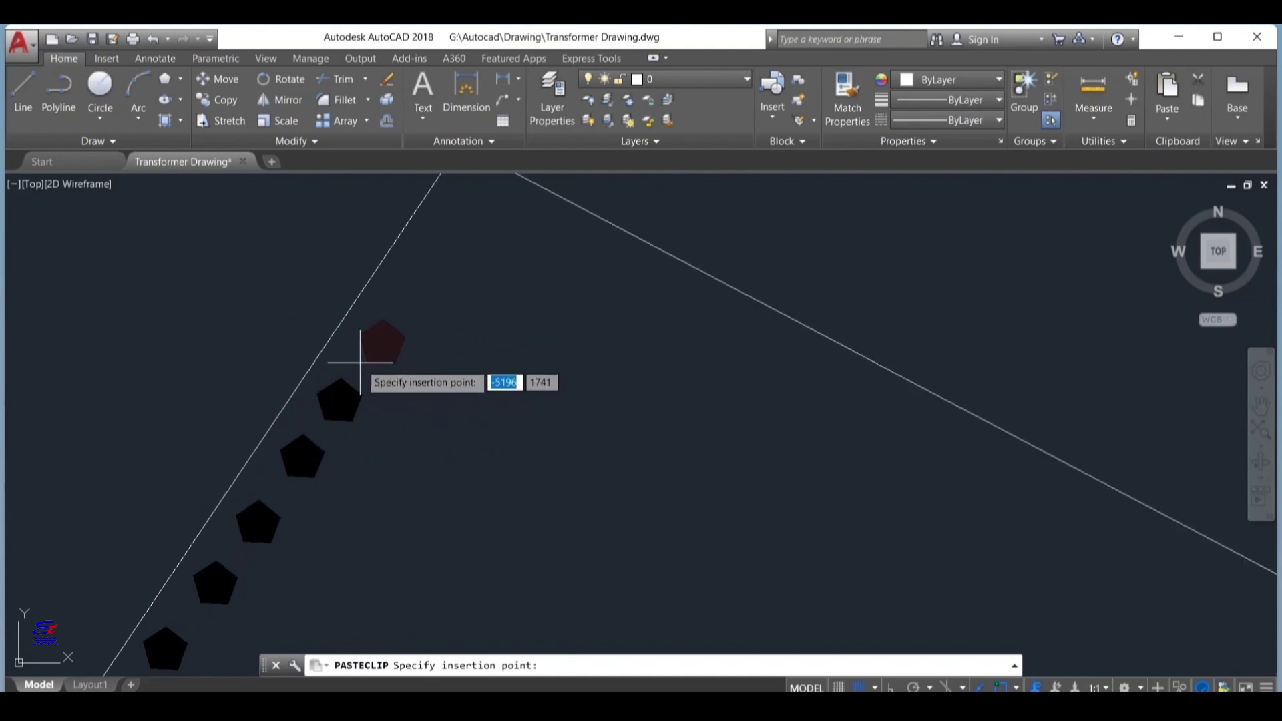
pyautogui.click(358, 359)
pyautogui.hotkey('ctrl', 'v')
pyautogui.scroll(3, 399, 309)
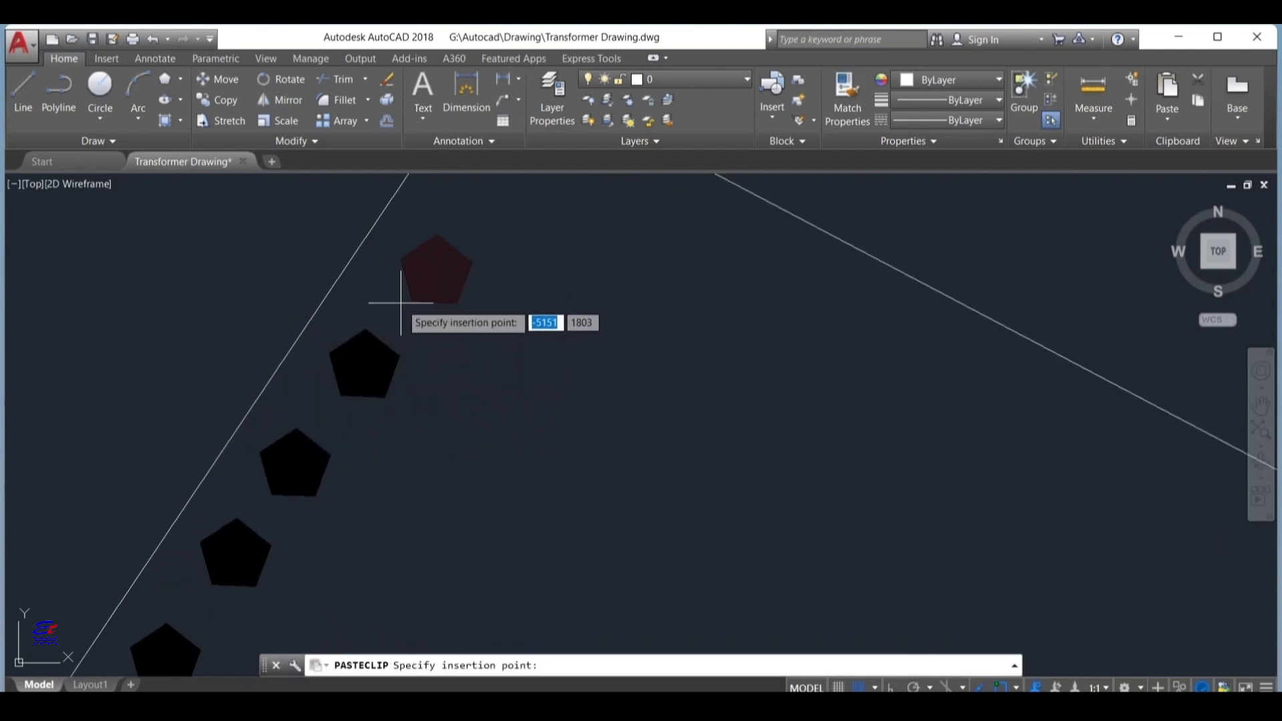
pyautogui.click(400, 301)
pyautogui.scroll(-2, 497, 311)
pyautogui.moveTo(501, 320); pyautogui.dragTo(403, 453, button='middle')
pyautogui.hotkey('ctrl', 'v')
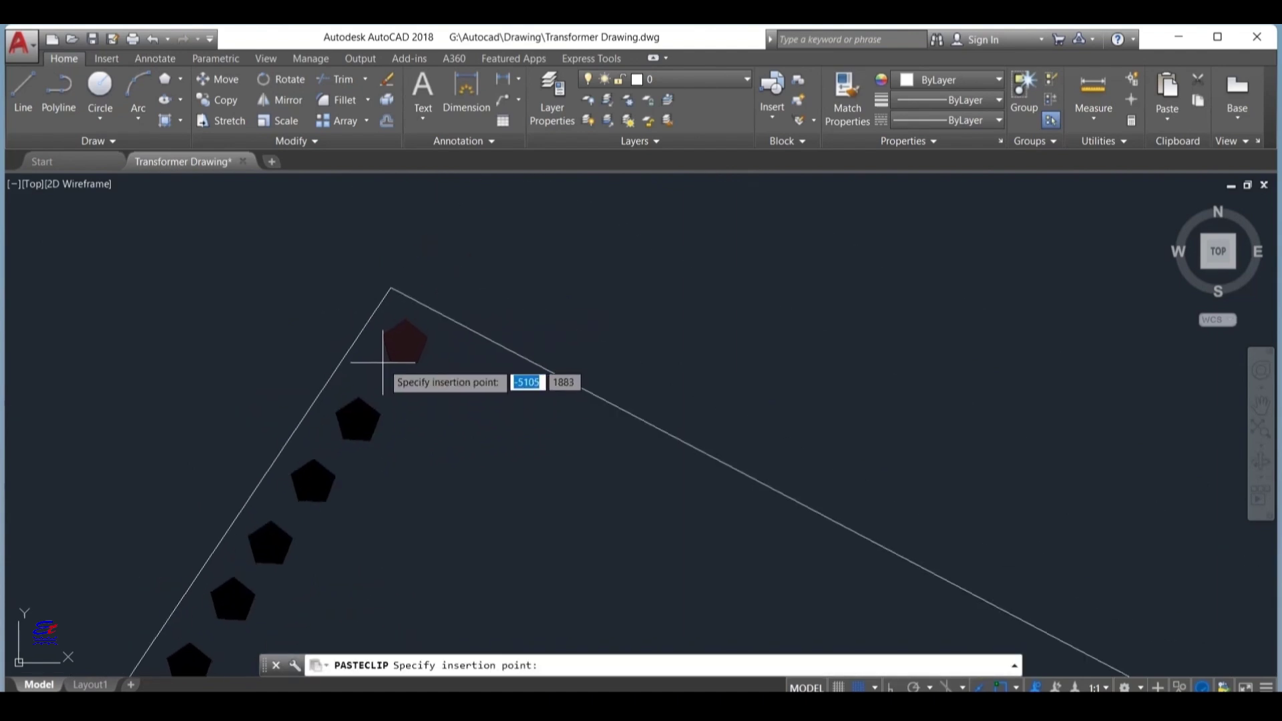
pyautogui.click(383, 363)
# Step: Paste two filled pentagons beside the top corner one, following the inside of the upper long side
pyautogui.hotkey('ctrl', 'v')
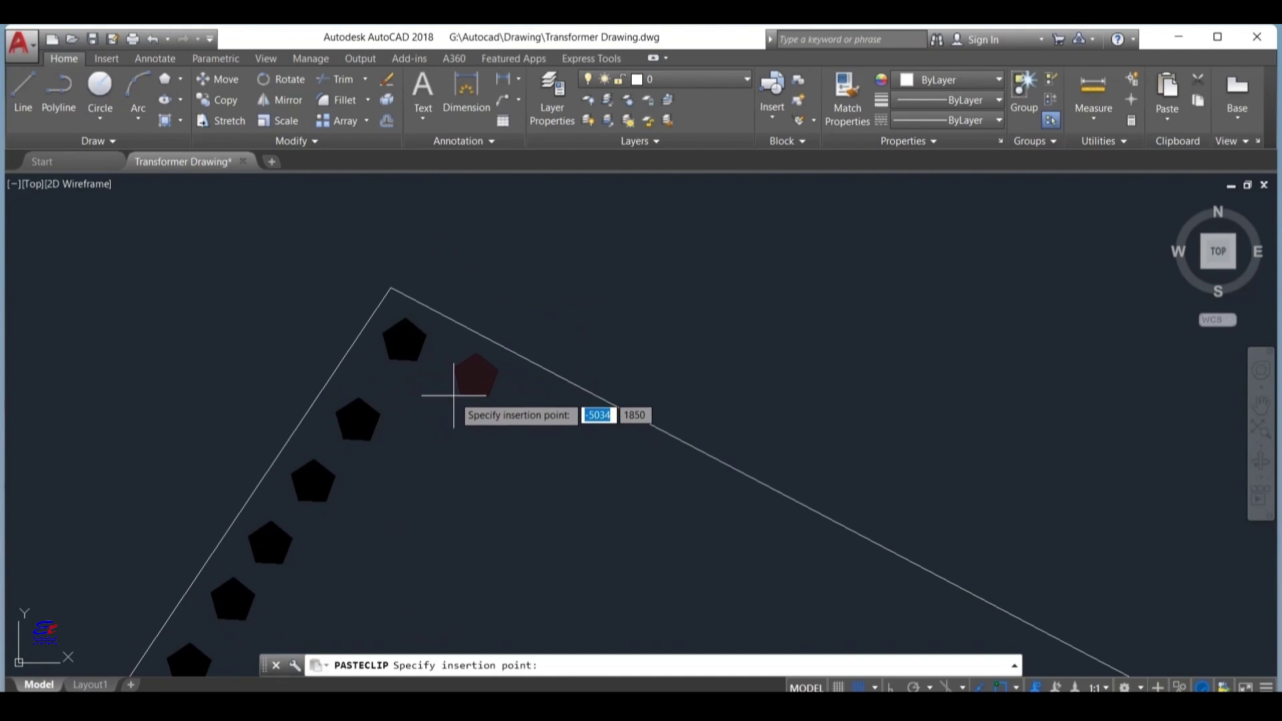
pyautogui.click(456, 400)
pyautogui.hotkey('ctrl', 'v')
pyautogui.click(530, 439)
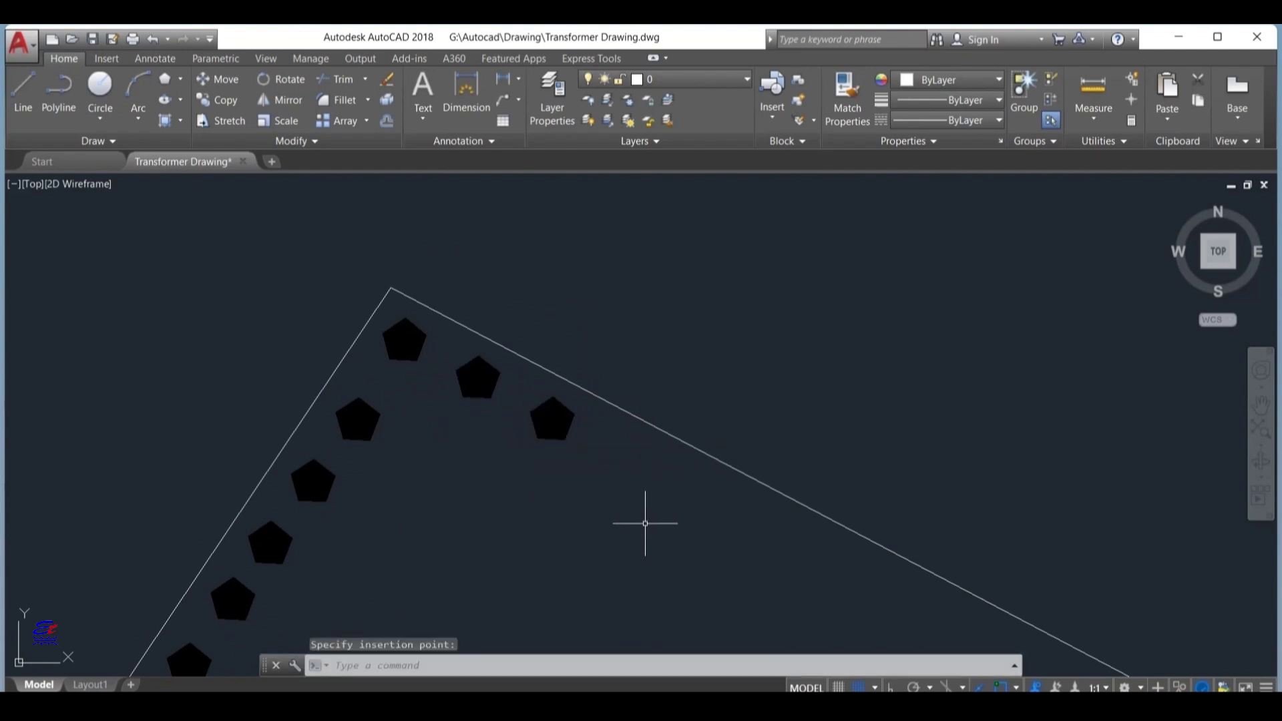
# Step: Continue the row of filled pentagons along the inside of the upper long side with further pasted copies
pyautogui.hotkey('ctrl', 'v')
pyautogui.click(595, 476)
pyautogui.hotkey('ctrl', 'v')
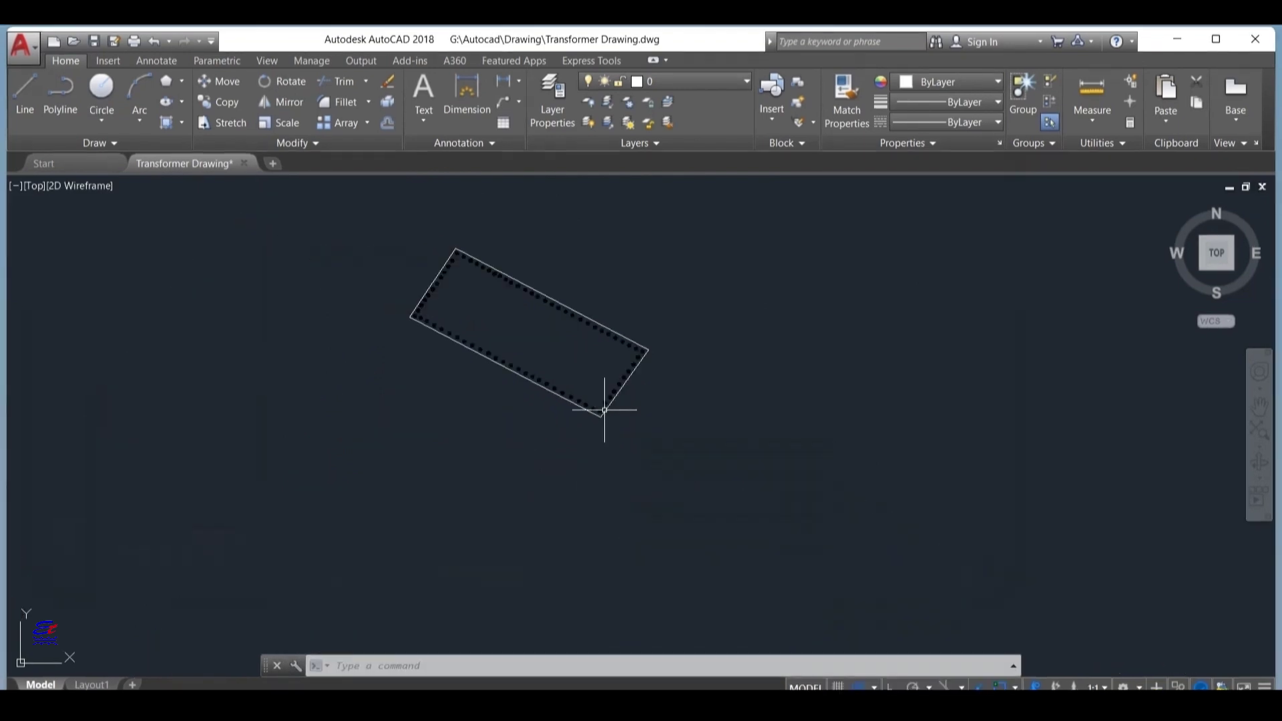
# Step: Draw a vertical line about 1960 units long straight down from the tilted rectangle's lowest corner
pyautogui.scroll(-2, 667, 513)
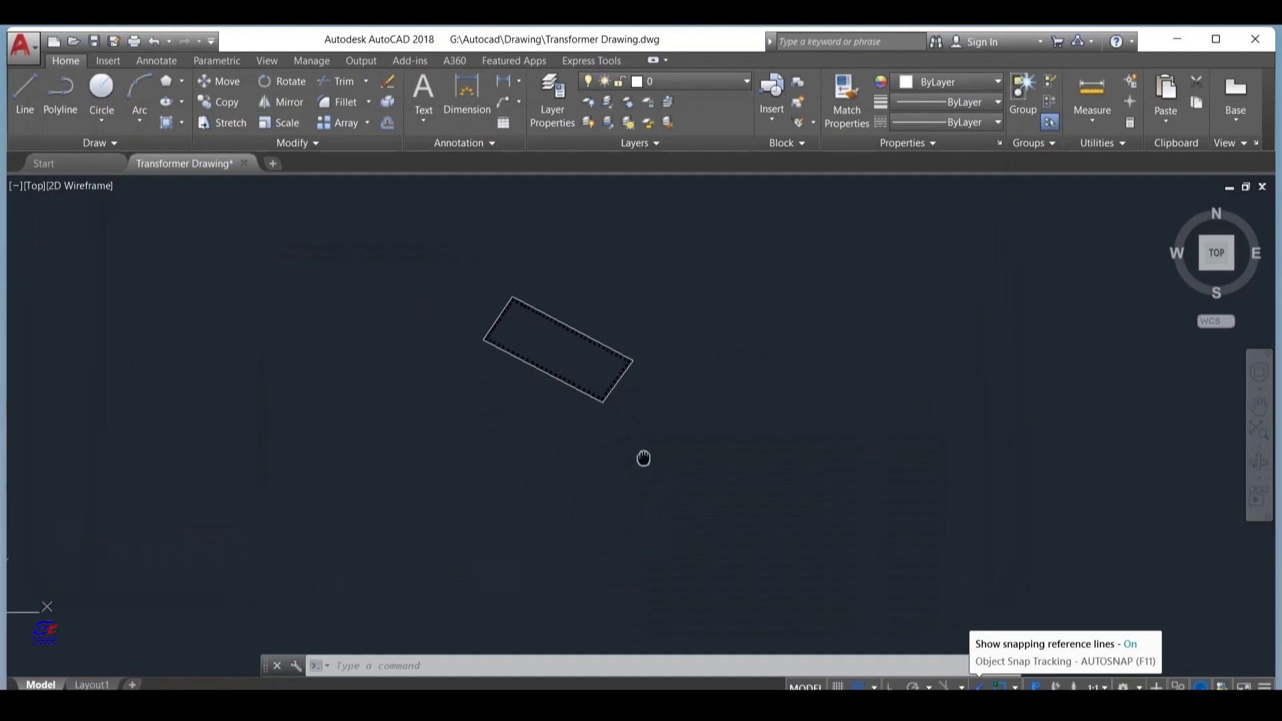
pyautogui.scroll(2, 636, 438)
pyautogui.moveTo(635, 438); pyautogui.dragTo(618, 463, button='middle')
pyautogui.click(24, 90)
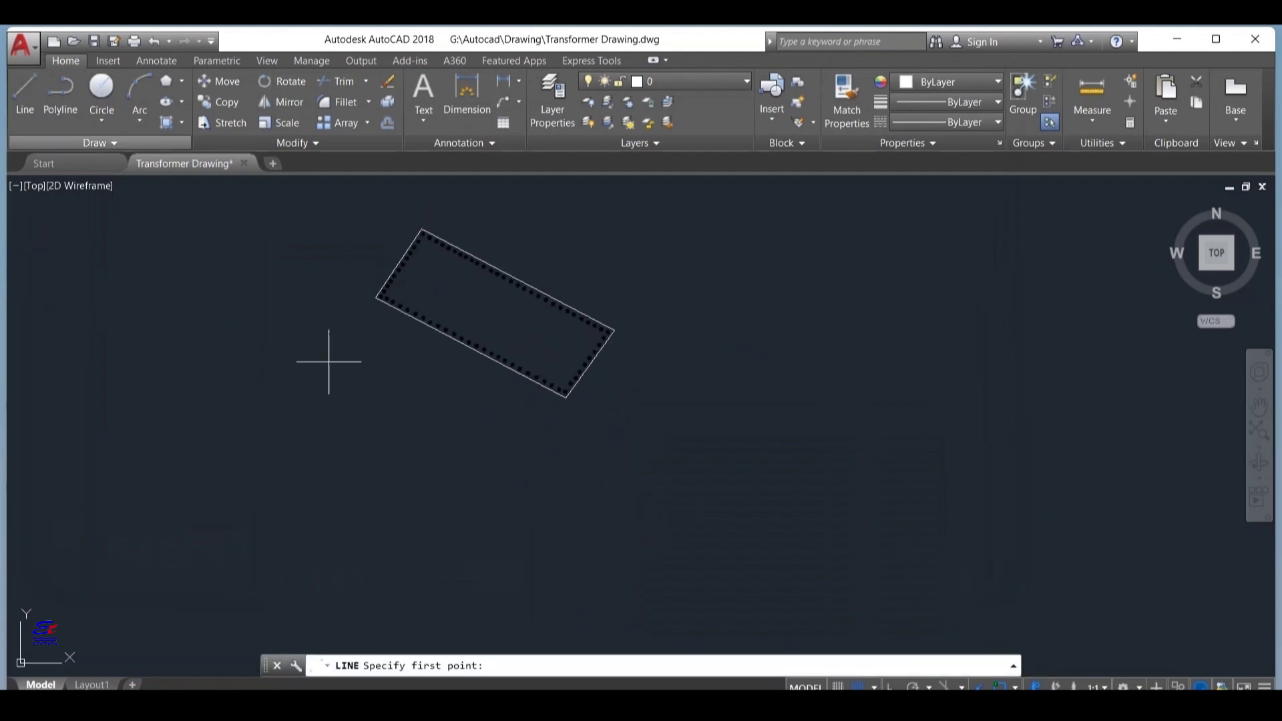
pyautogui.click(564, 394)
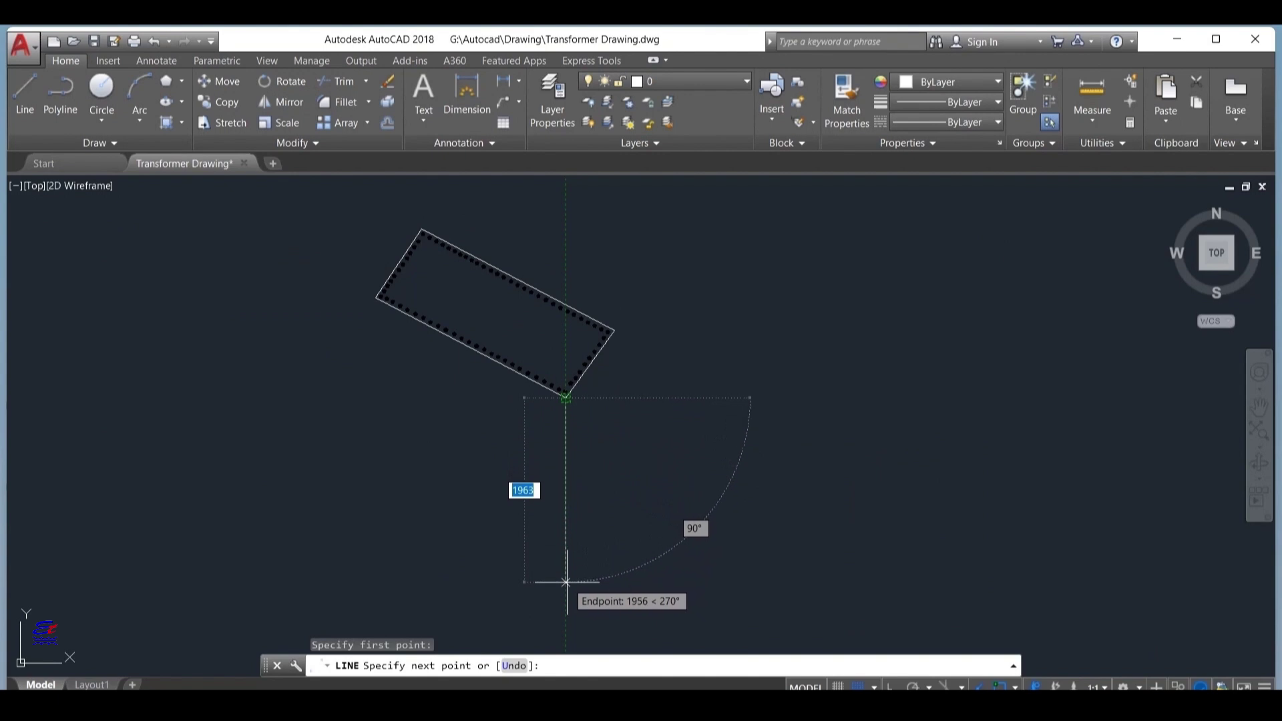
pyautogui.click(565, 586)
pyautogui.scroll(-2, 588, 459)
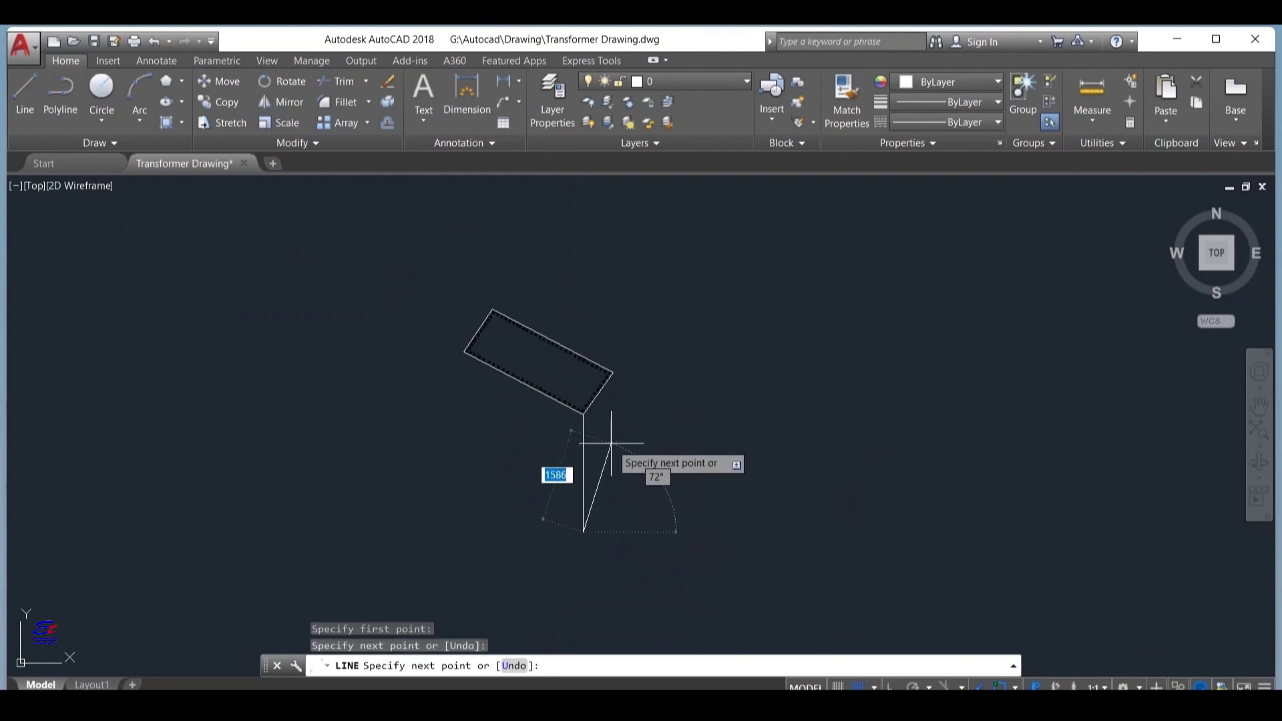
pyautogui.press('Escape')
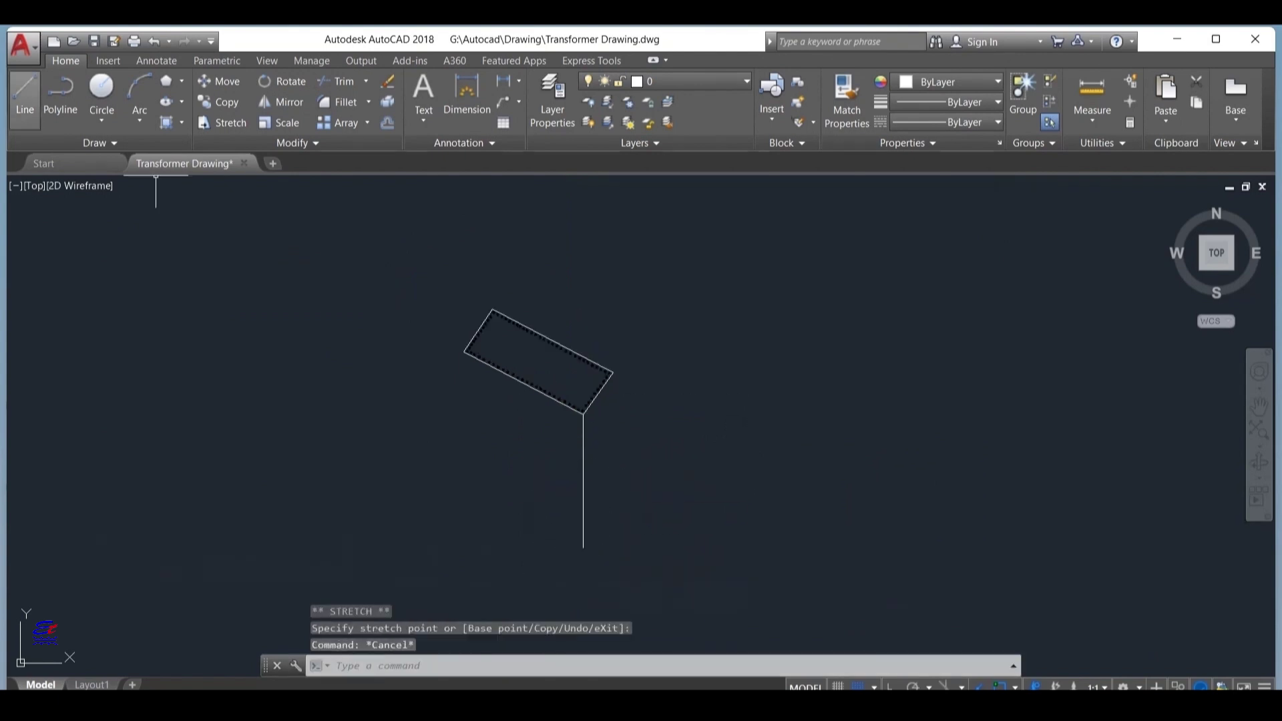
# Step: Add a short line about 167 units long from the vertical line's lower end, running left and slightly upward
pyautogui.click(25, 90)
pyautogui.click(582, 545)
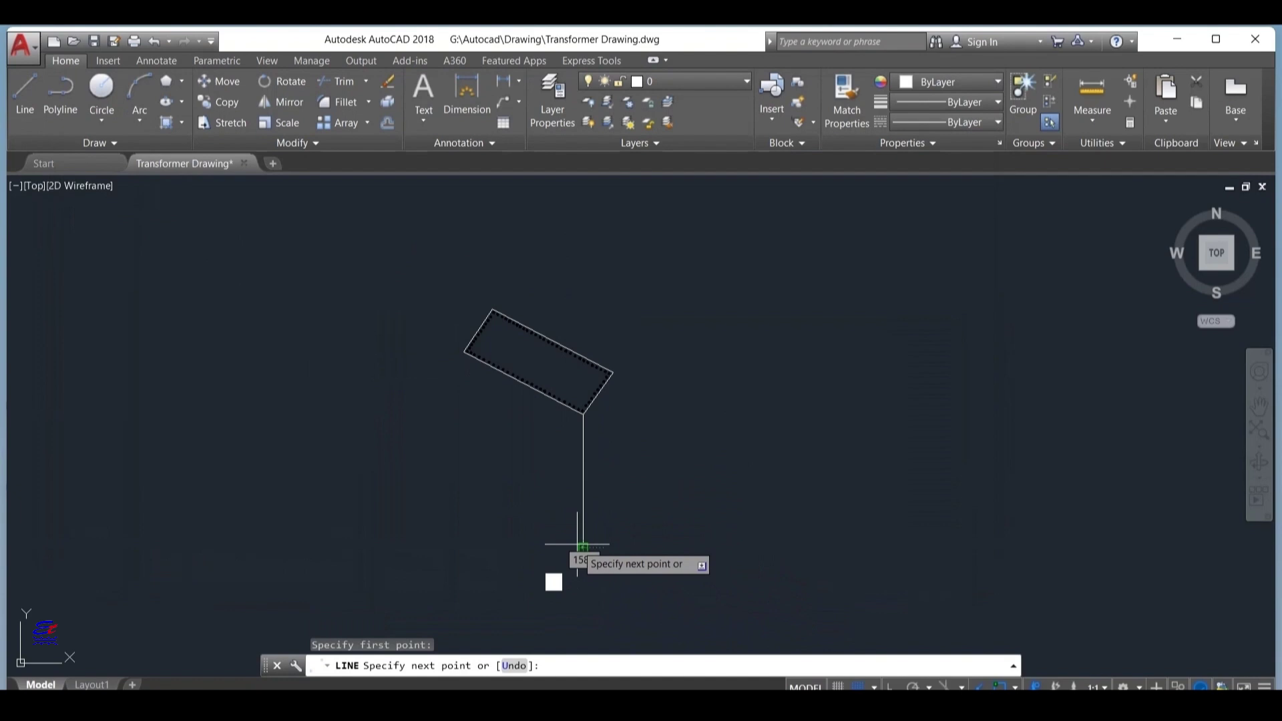
pyautogui.scroll(2, 575, 546)
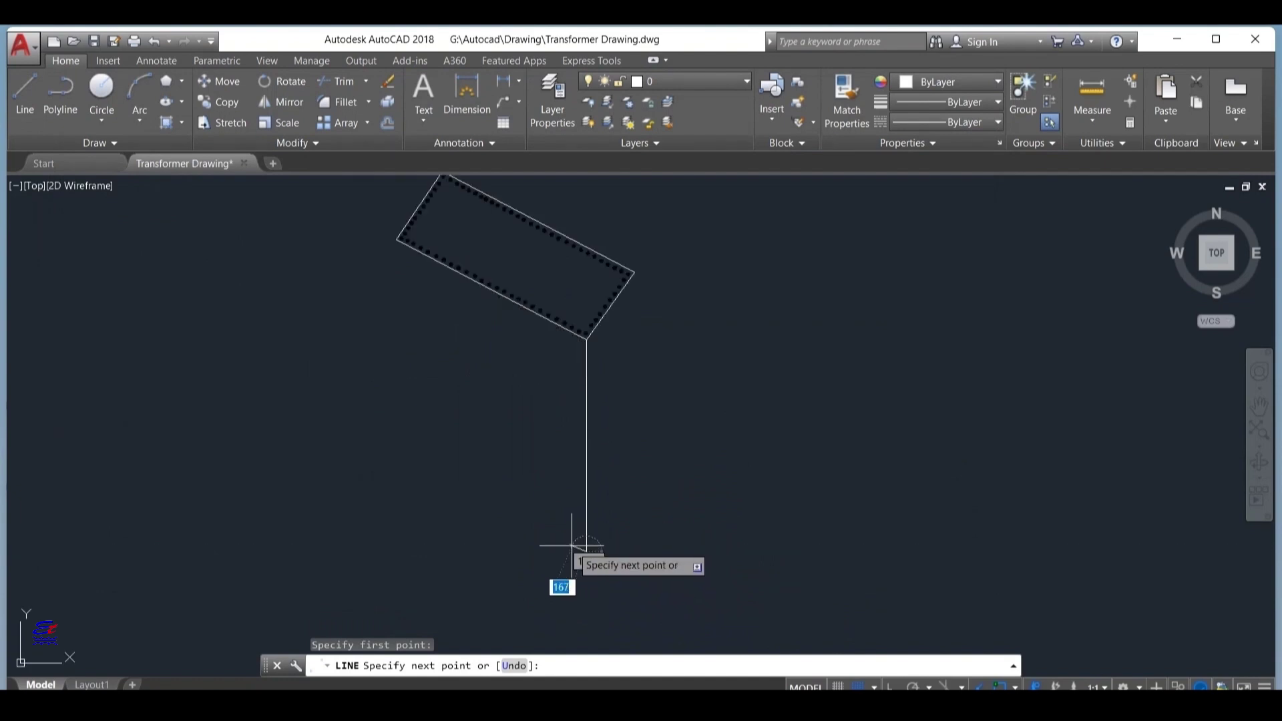
pyautogui.click(572, 546)
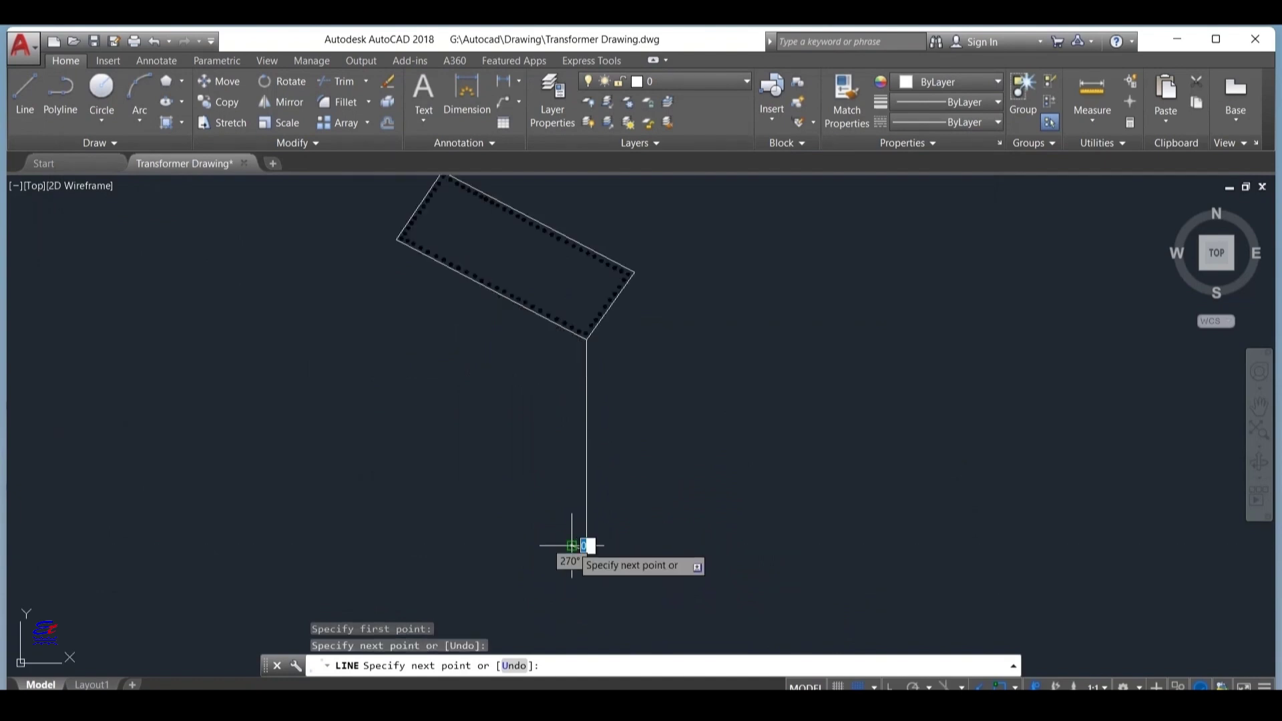
pyautogui.press('Escape')
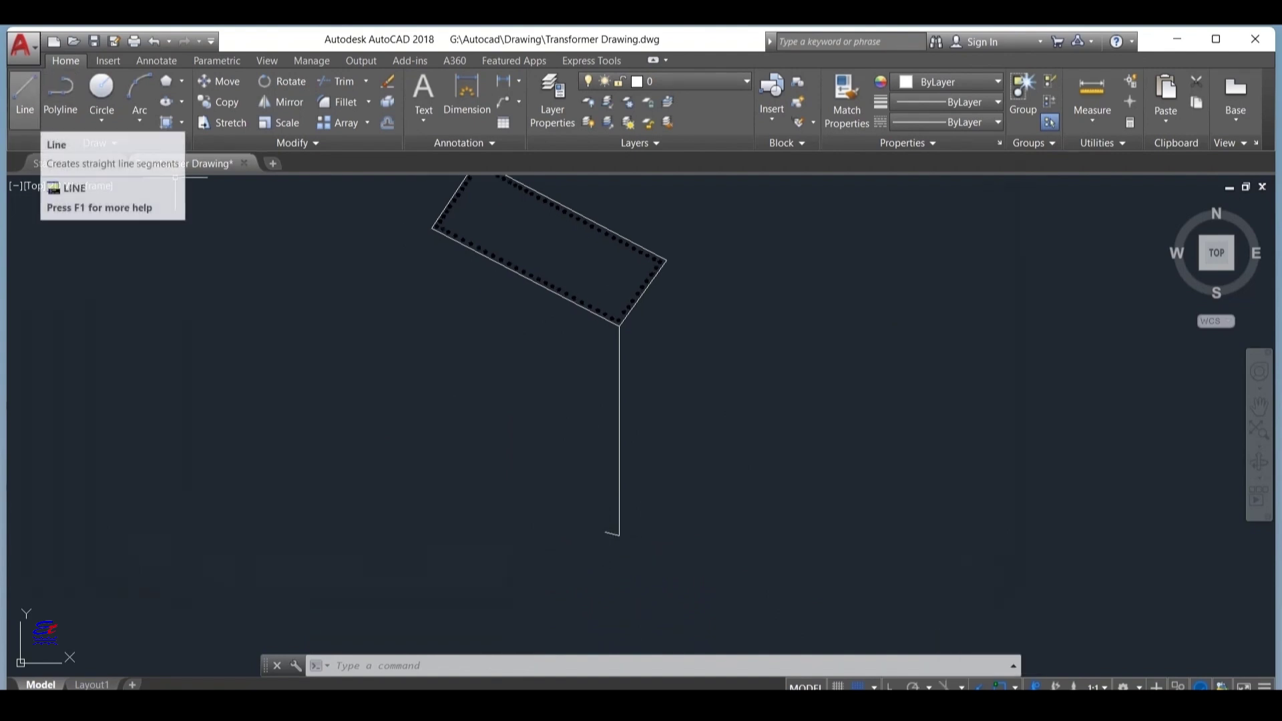
# Step: Draw an open box of three connected lines from the short line's free end, with its two long sides about 528 and 543 units
pyautogui.click(25, 90)
pyautogui.click(605, 532)
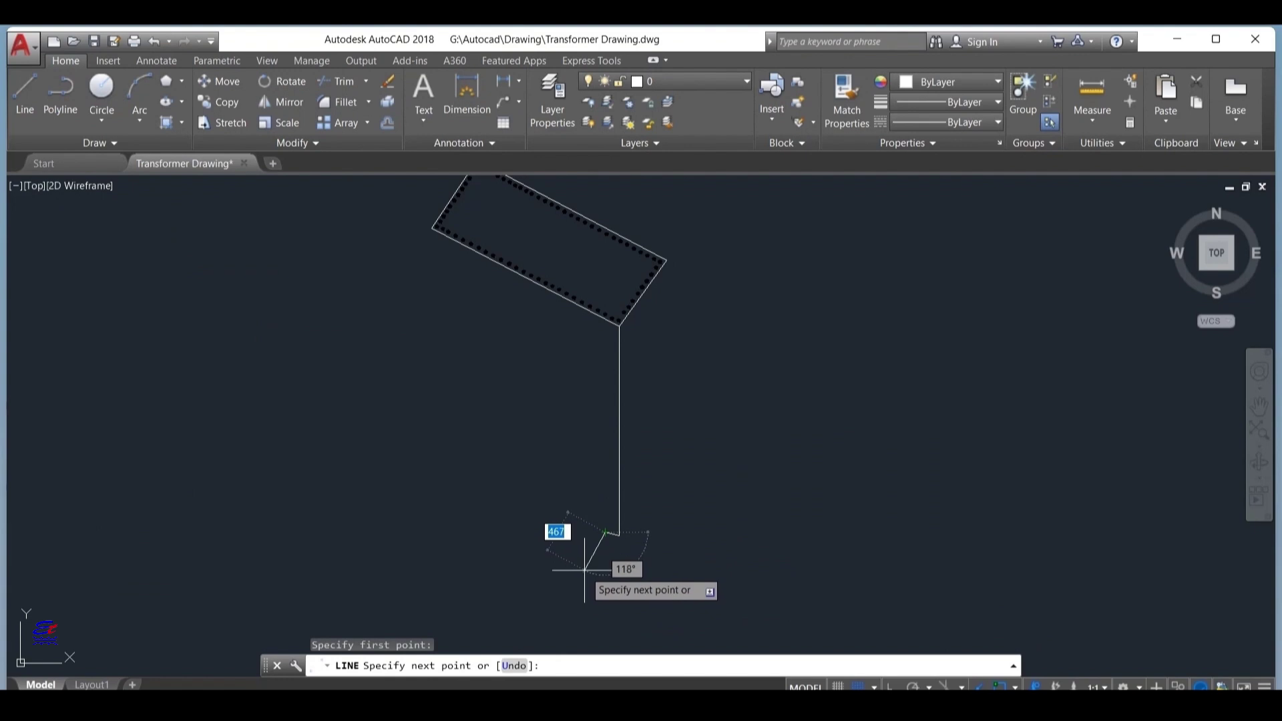
pyautogui.scroll(-2, 584, 572)
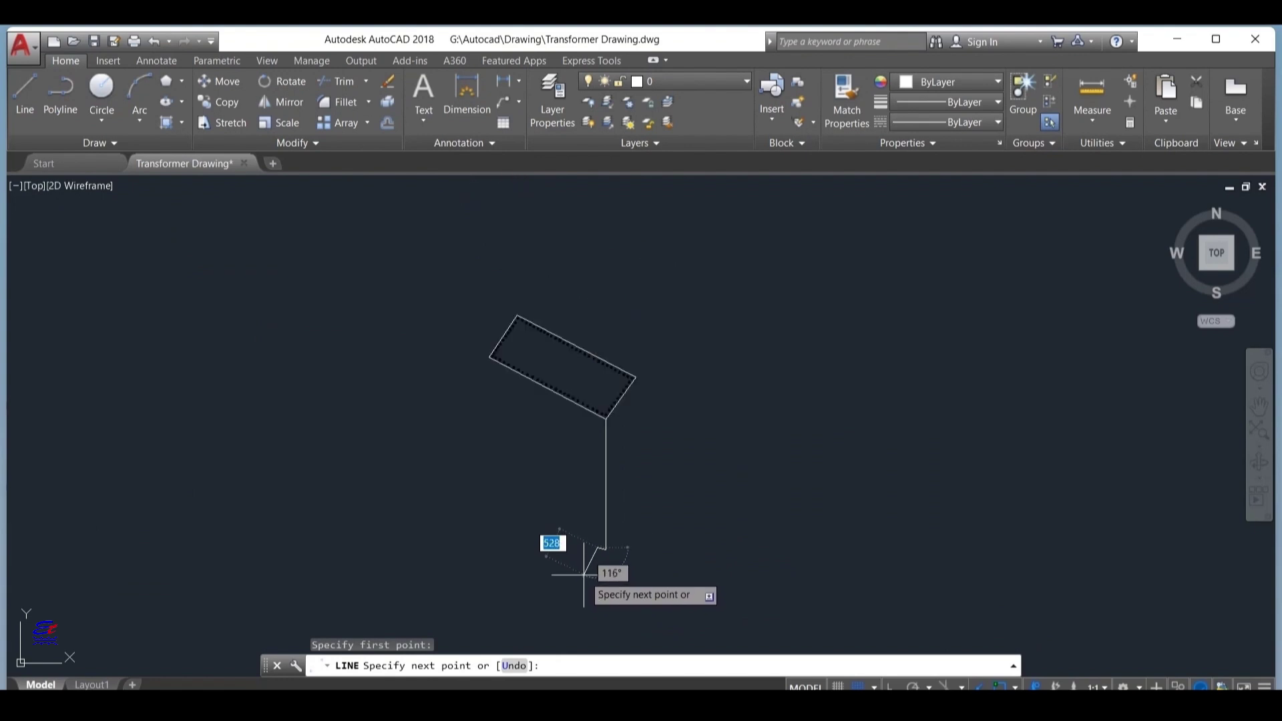
pyautogui.click(584, 572)
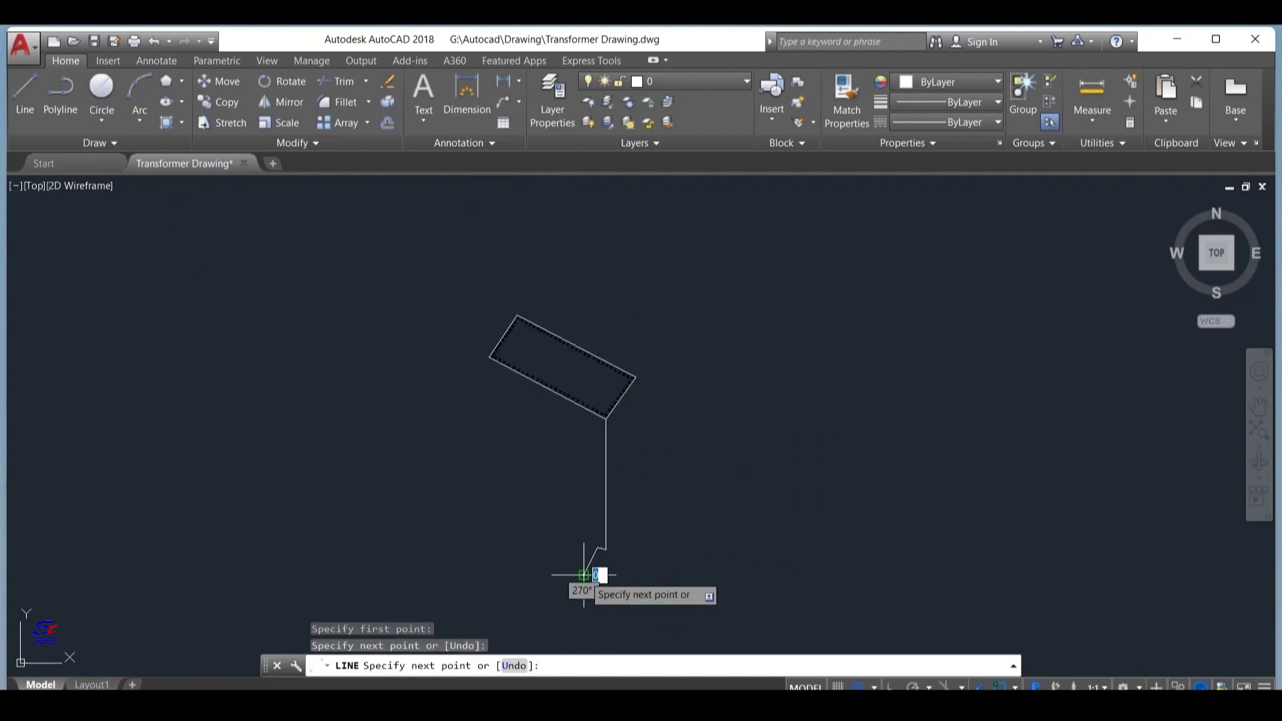
pyautogui.click(554, 560)
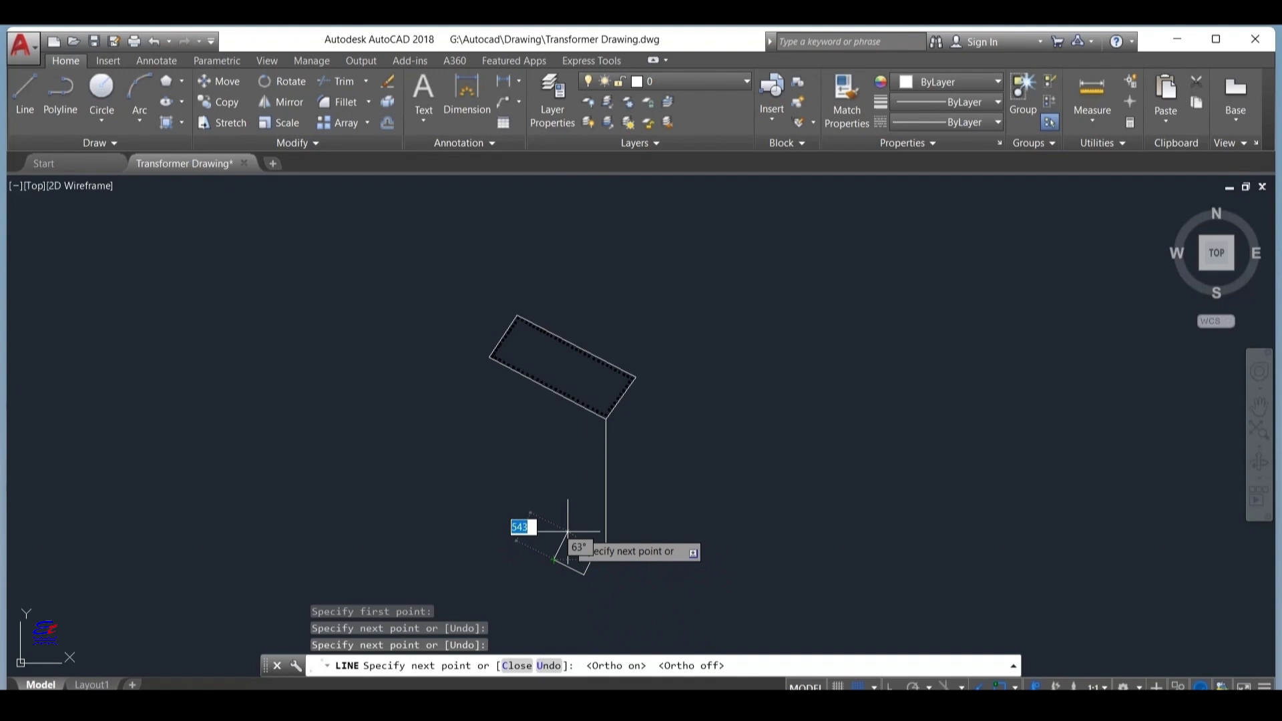
pyautogui.click(567, 532)
pyautogui.press('Return')
# Step: Draw a second vertical line about 2440 units long downward from near the tilted rectangle's left corner
pyautogui.press('Return')
pyautogui.click(497, 359)
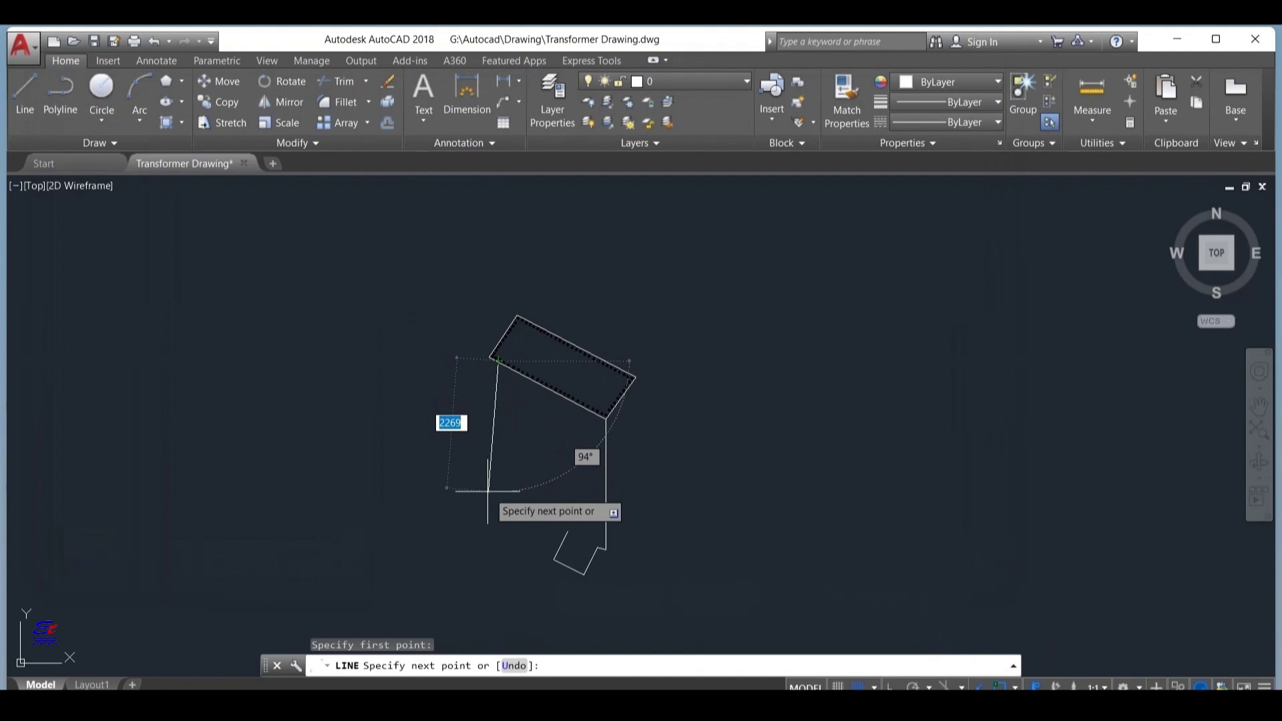
pyautogui.scroll(2, 487, 489)
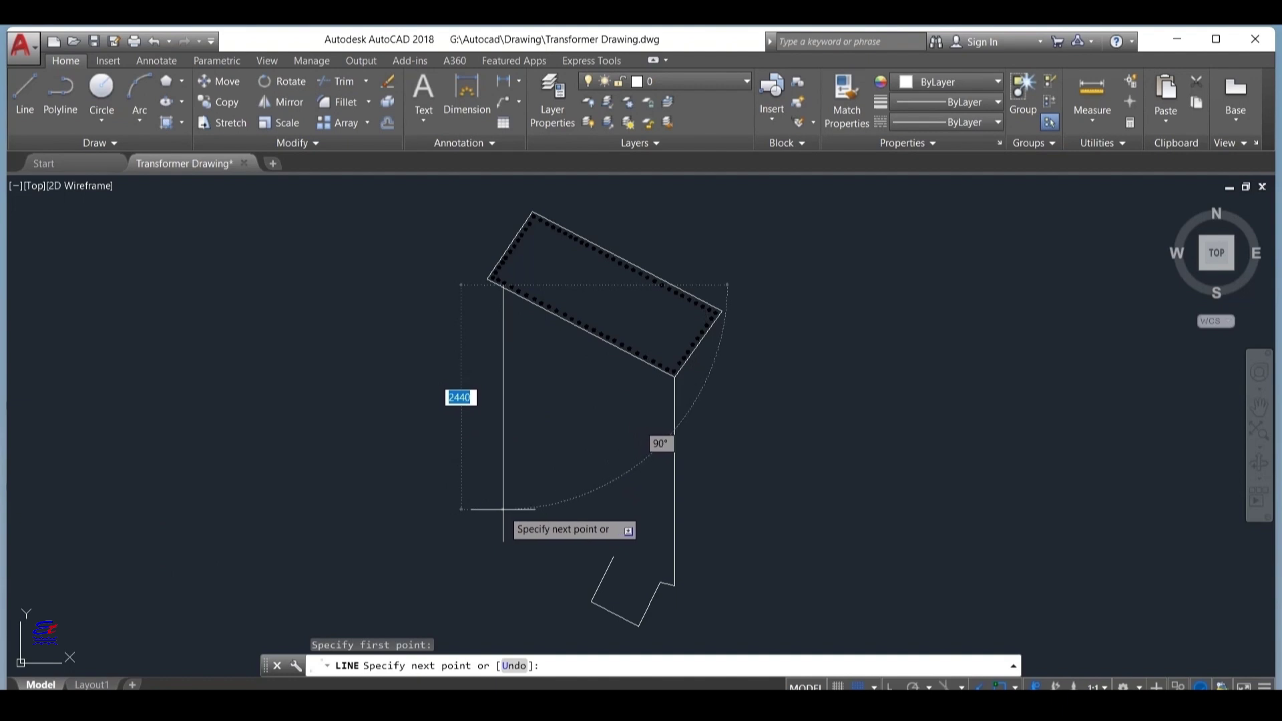
pyautogui.click(503, 509)
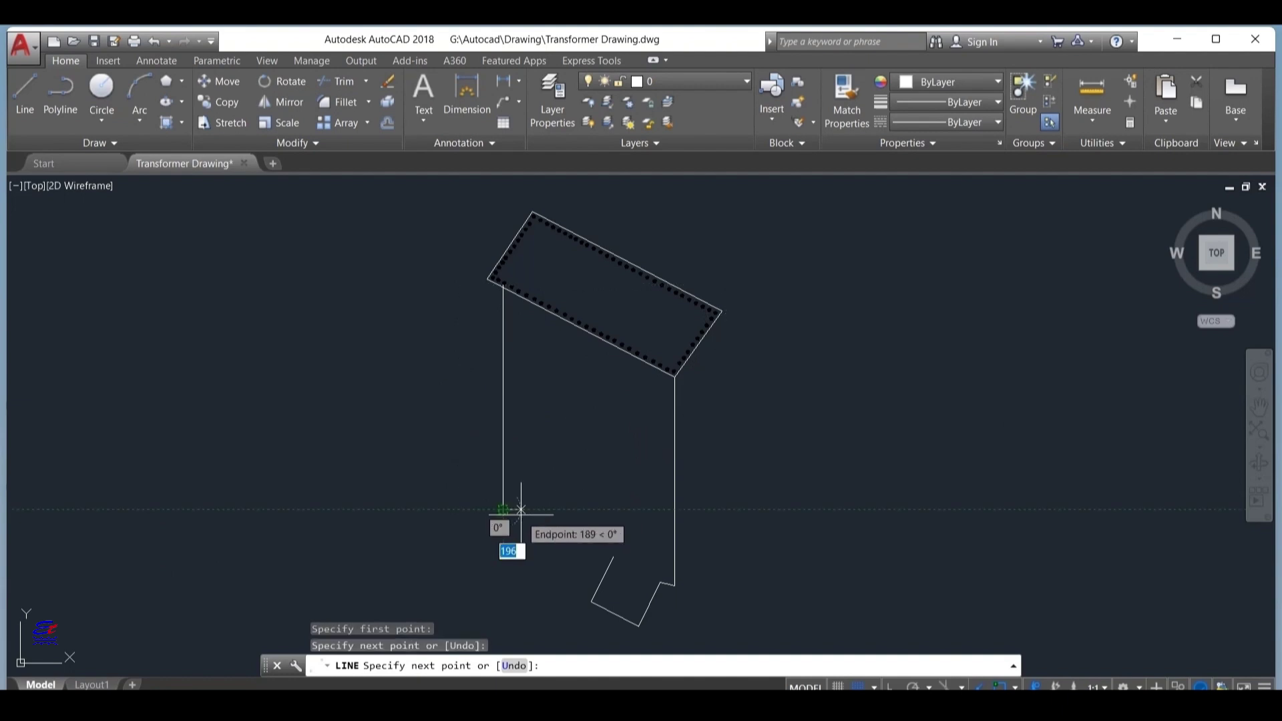
pyautogui.scroll(5, 516, 509)
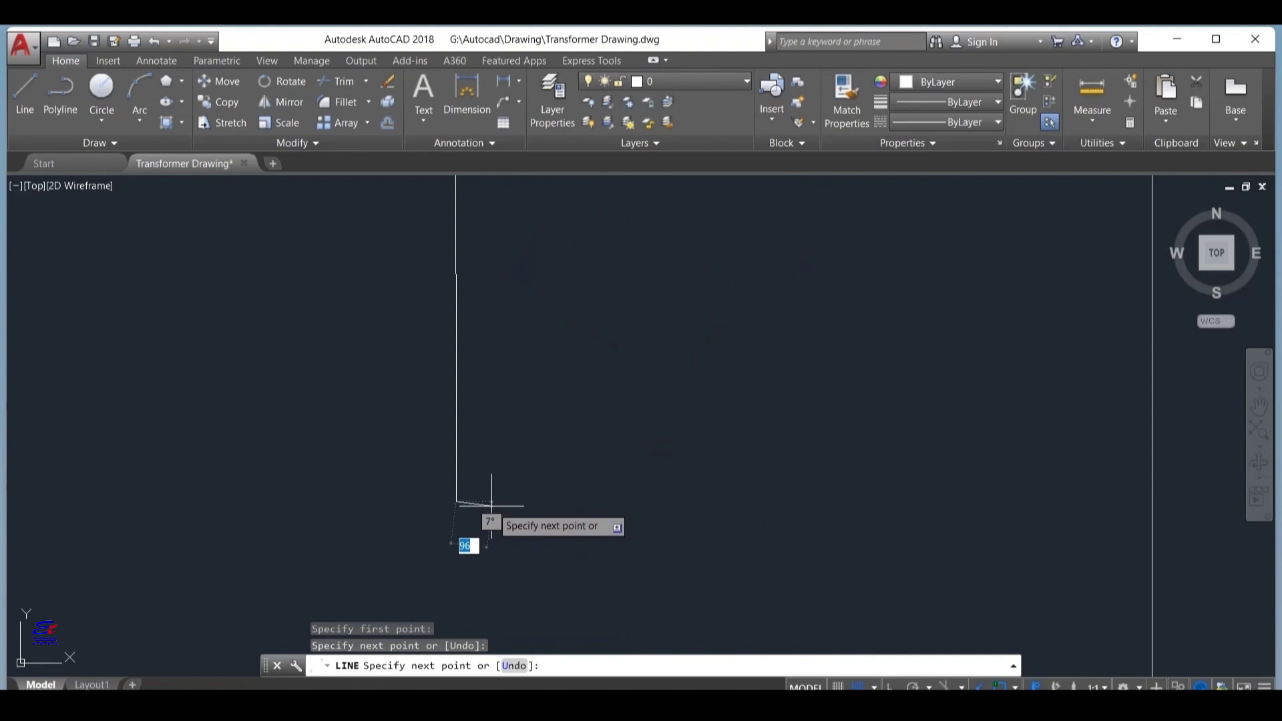
pyautogui.click(492, 505)
pyautogui.press('Escape')
pyautogui.scroll(-5, 492, 505)
pyautogui.press('Delete')
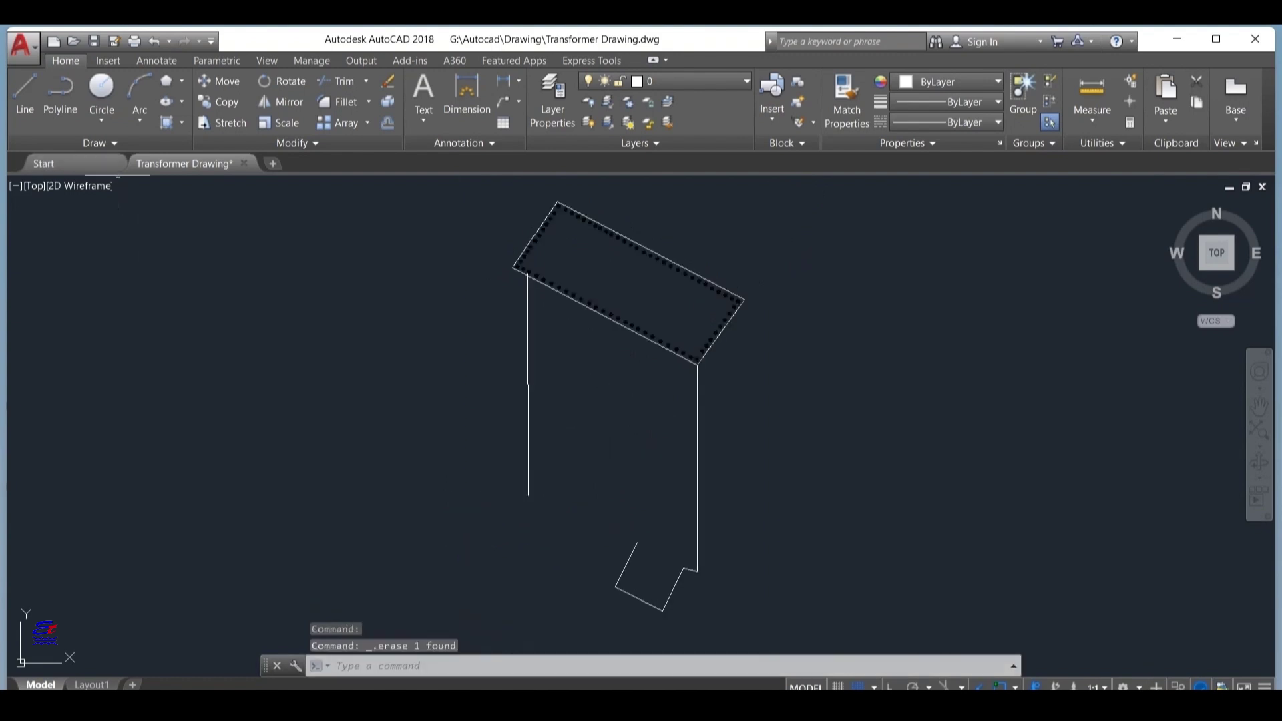
# Step: Connect the lower ends of the two vertical lines with a sloping bottom edge
pyautogui.click(25, 93)
pyautogui.click(528, 496)
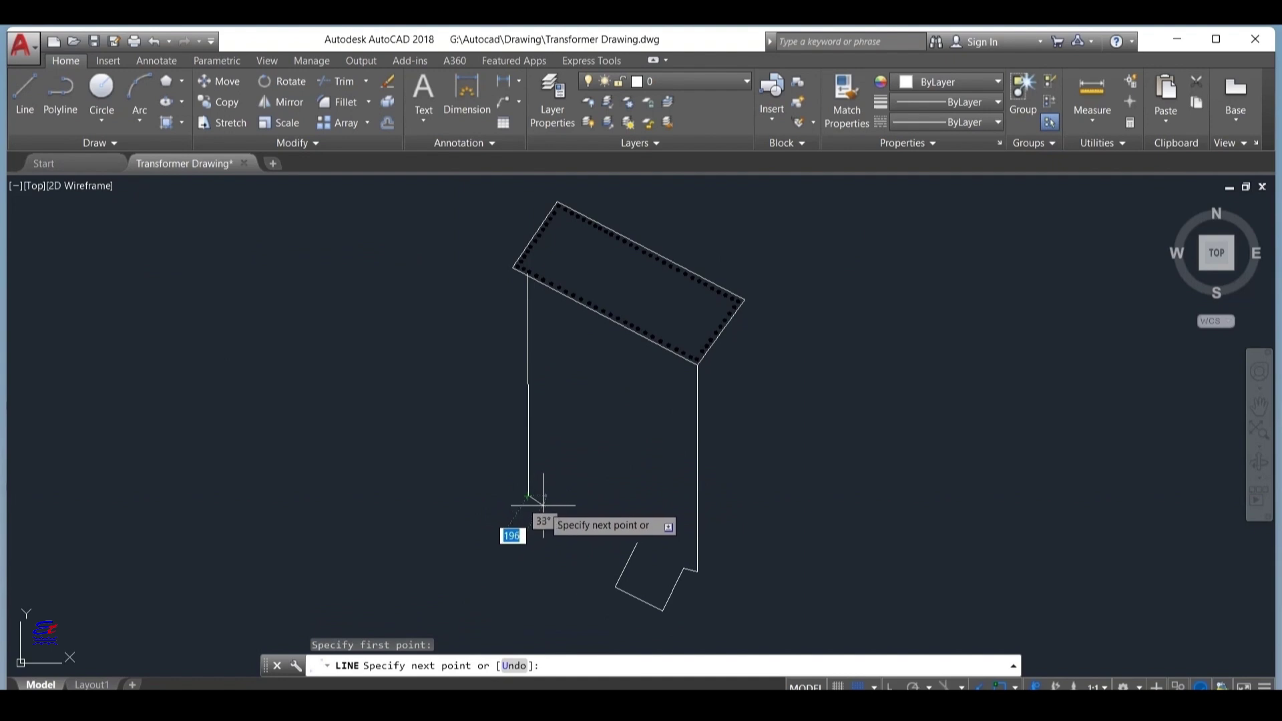
pyautogui.click(697, 571)
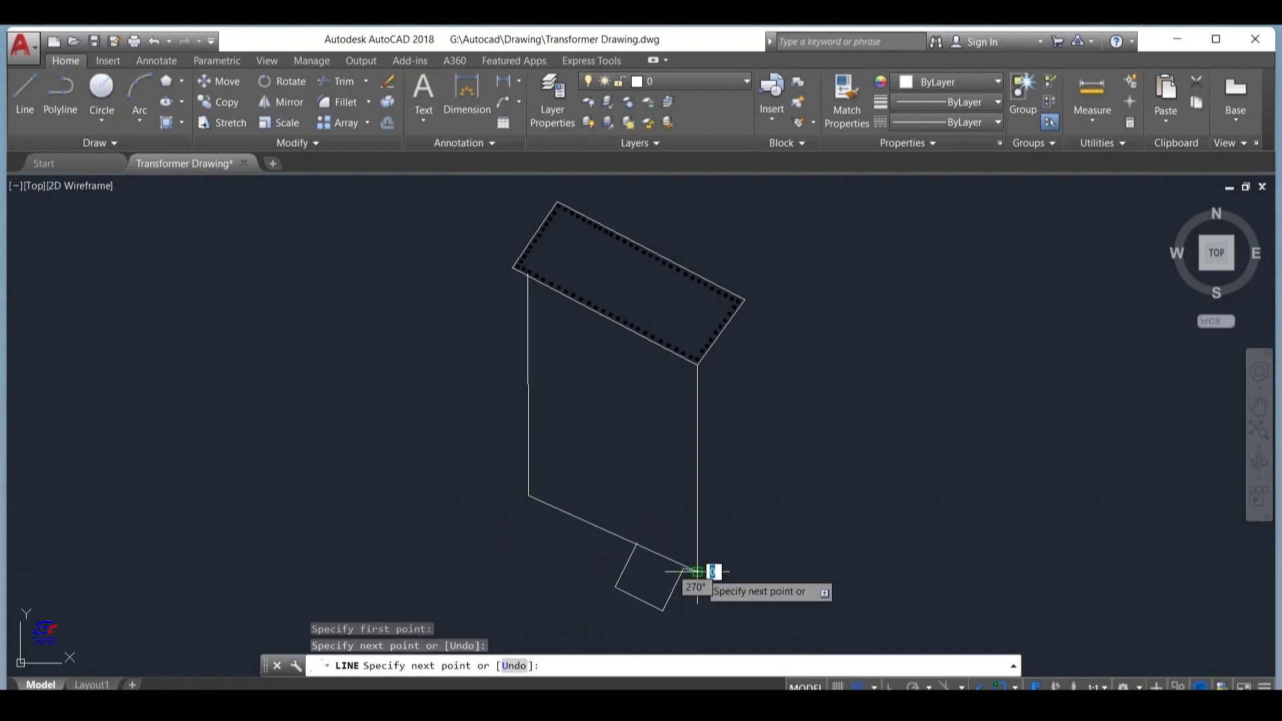
pyautogui.press('Escape')
# Step: Draw three connected lines as a second box below the bottom edge's left end, running the last side about 731 units past the edge
pyautogui.scroll(-2, 444, 424)
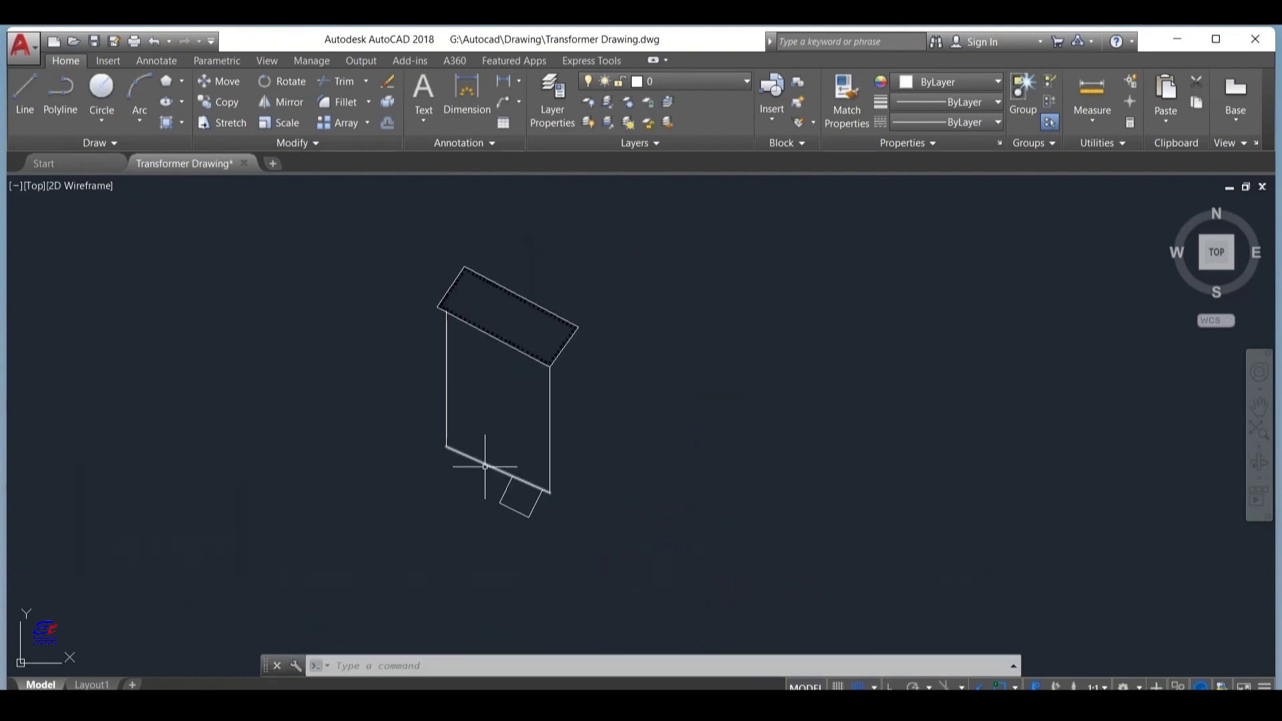
pyautogui.click(25, 90)
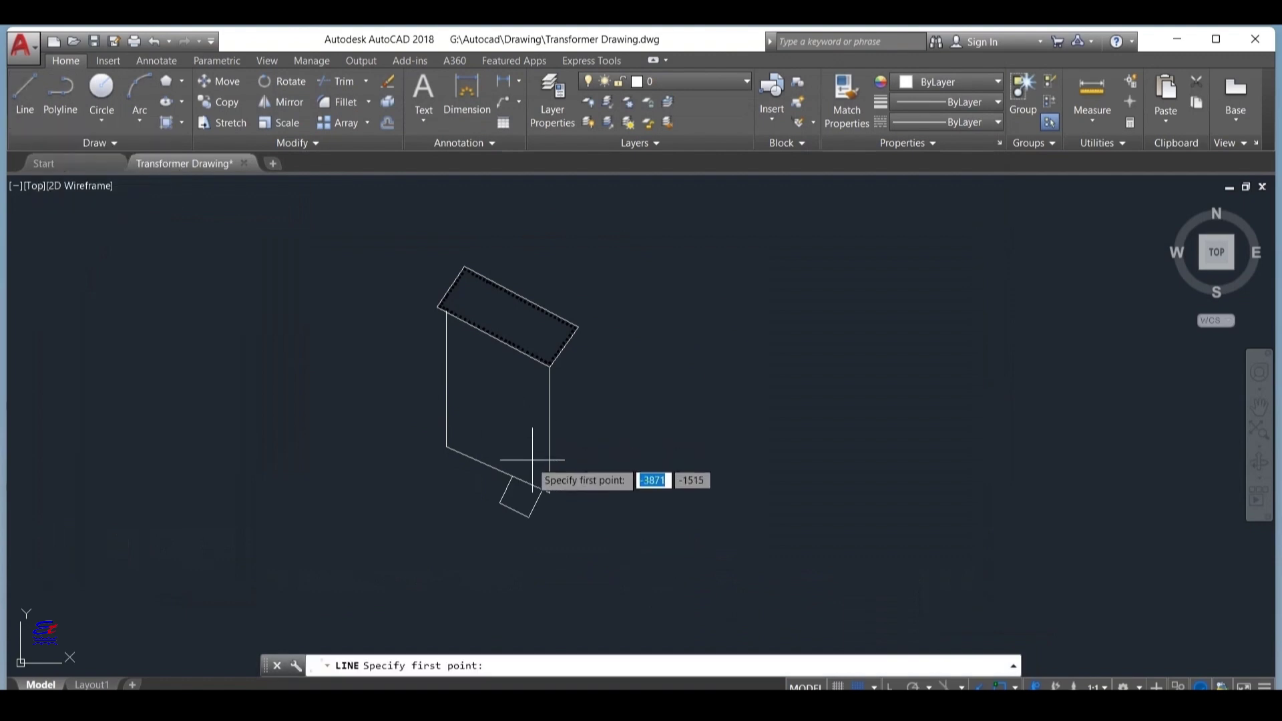
pyautogui.scroll(2, 472, 460)
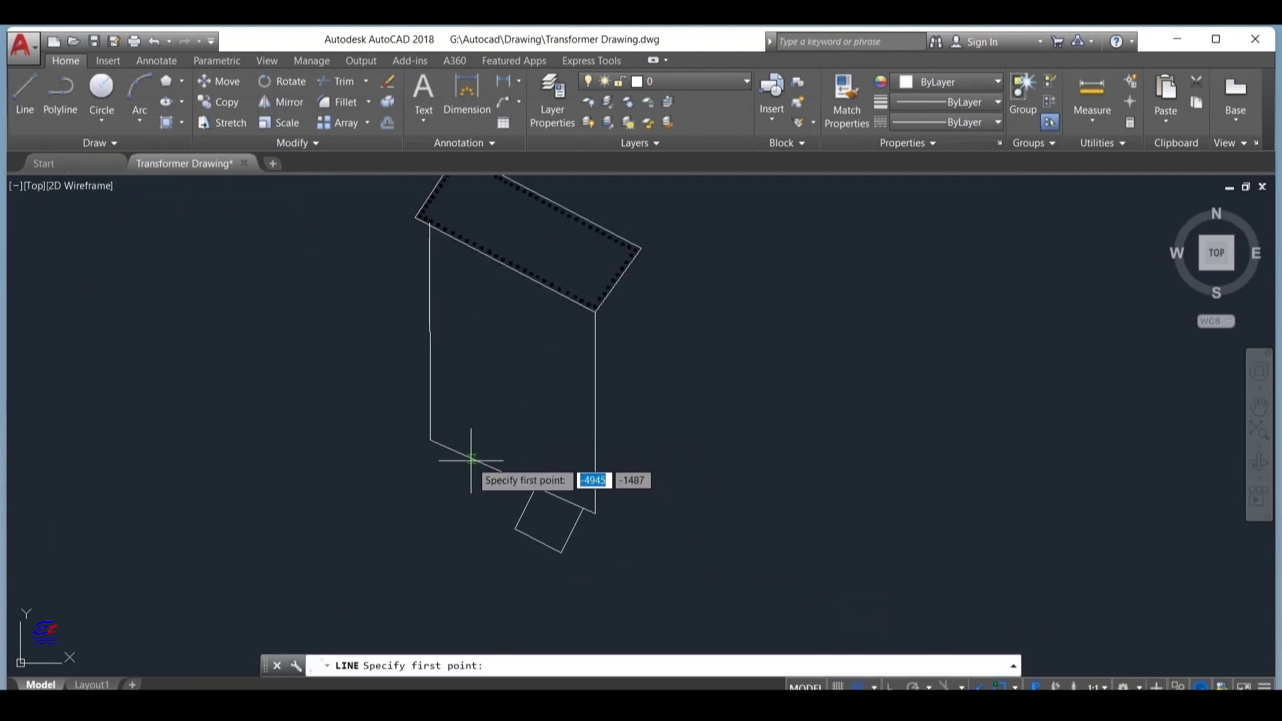
pyautogui.click(473, 460)
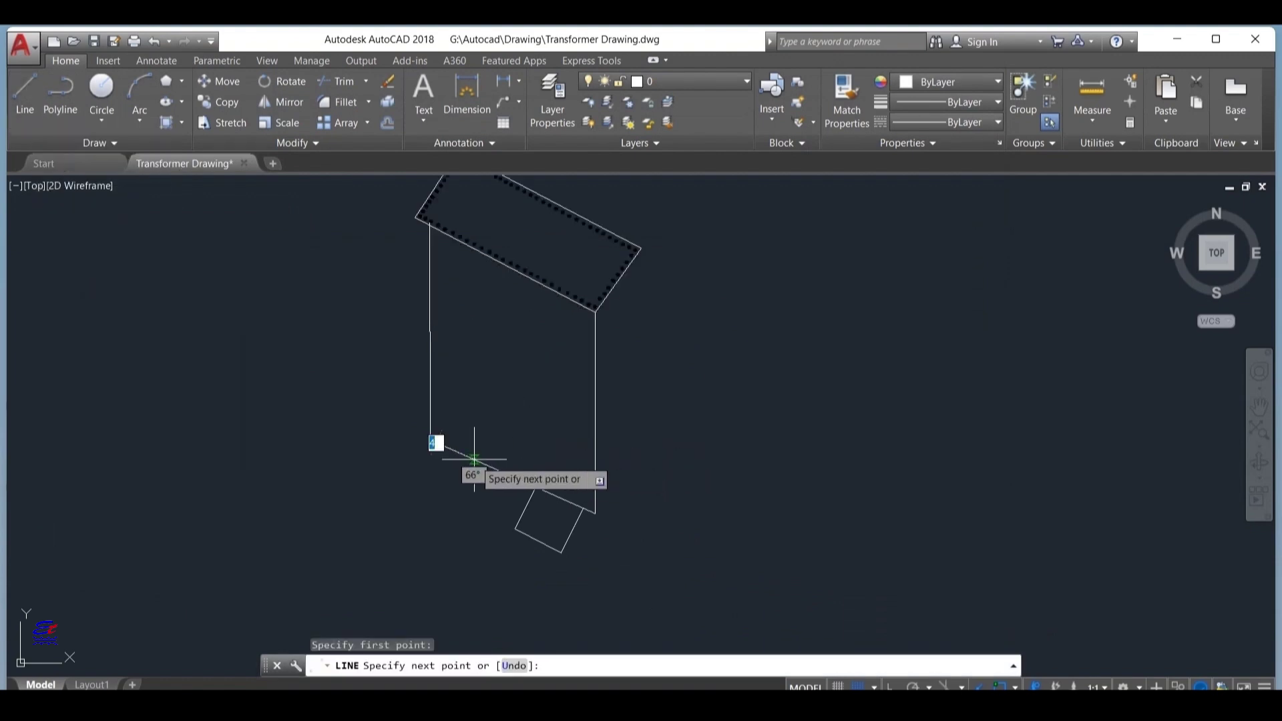
pyautogui.click(452, 496)
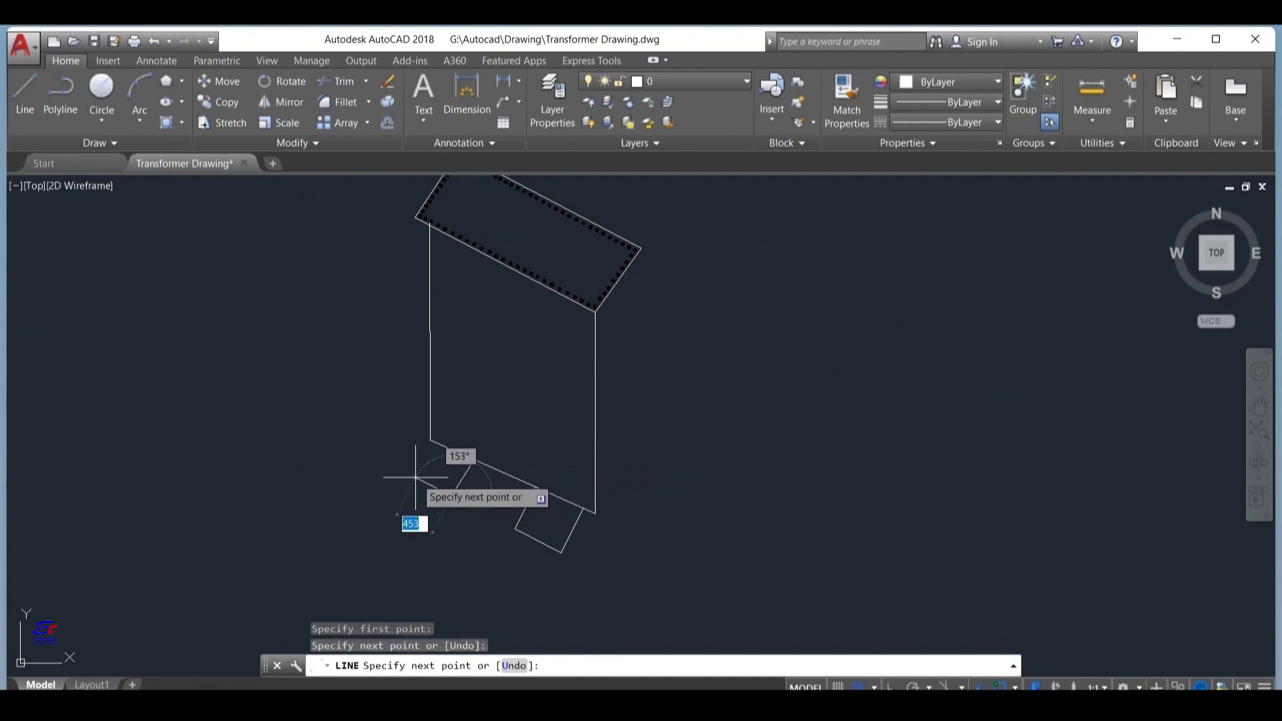
pyautogui.click(415, 477)
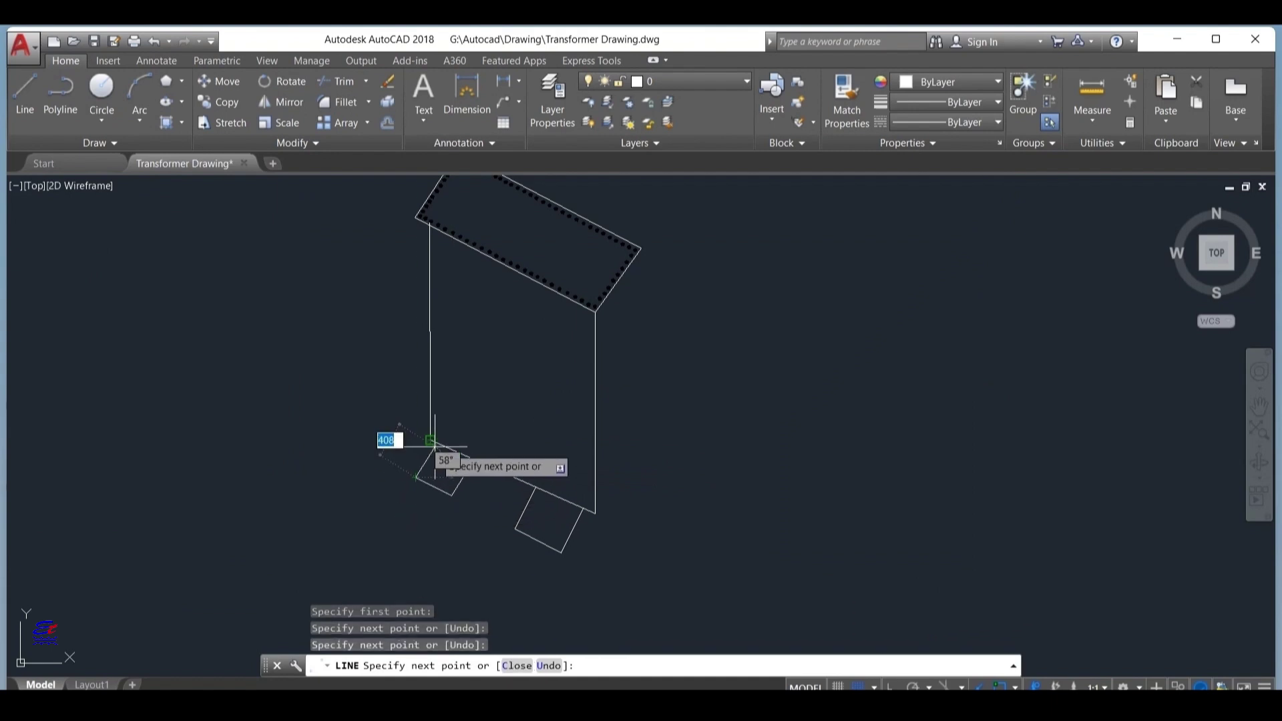
pyautogui.scroll(2, 435, 443)
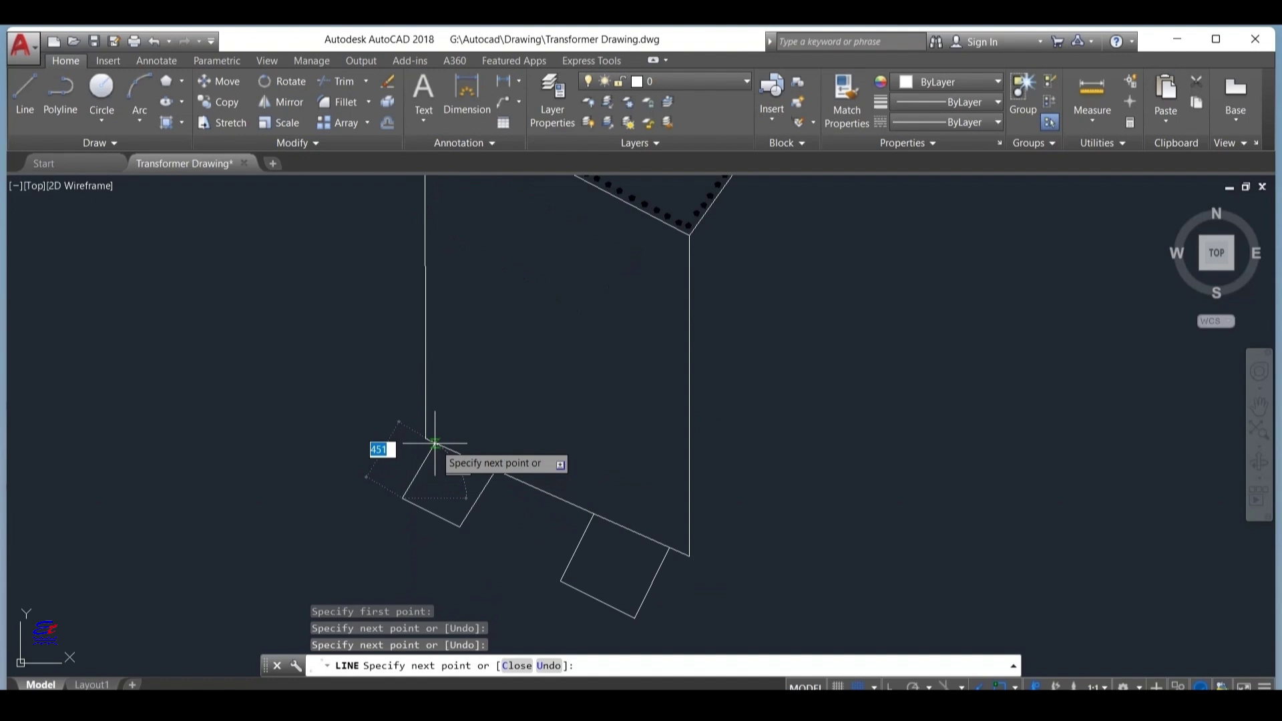
pyautogui.click(455, 408)
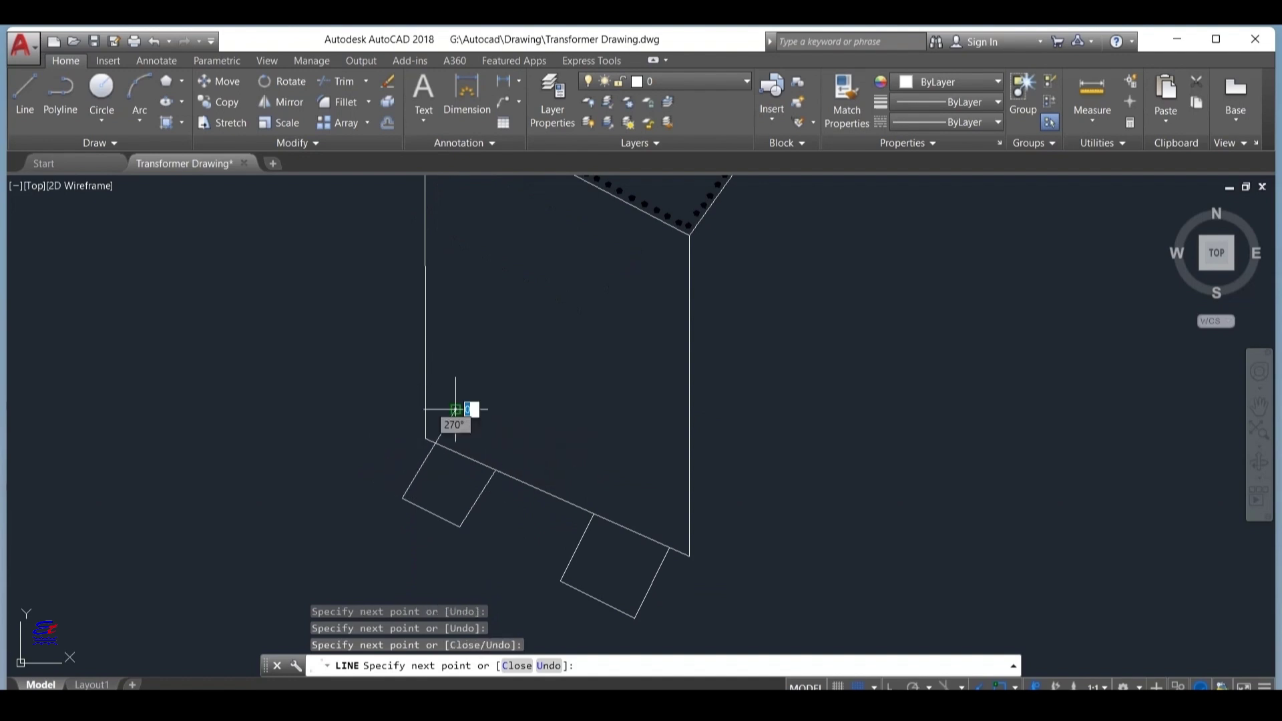
pyautogui.press('Escape')
pyautogui.press('Escape')
# Step: Shorten the left box's overshooting side by stretching its upper end back onto the sloping bottom edge
pyautogui.click(431, 449)
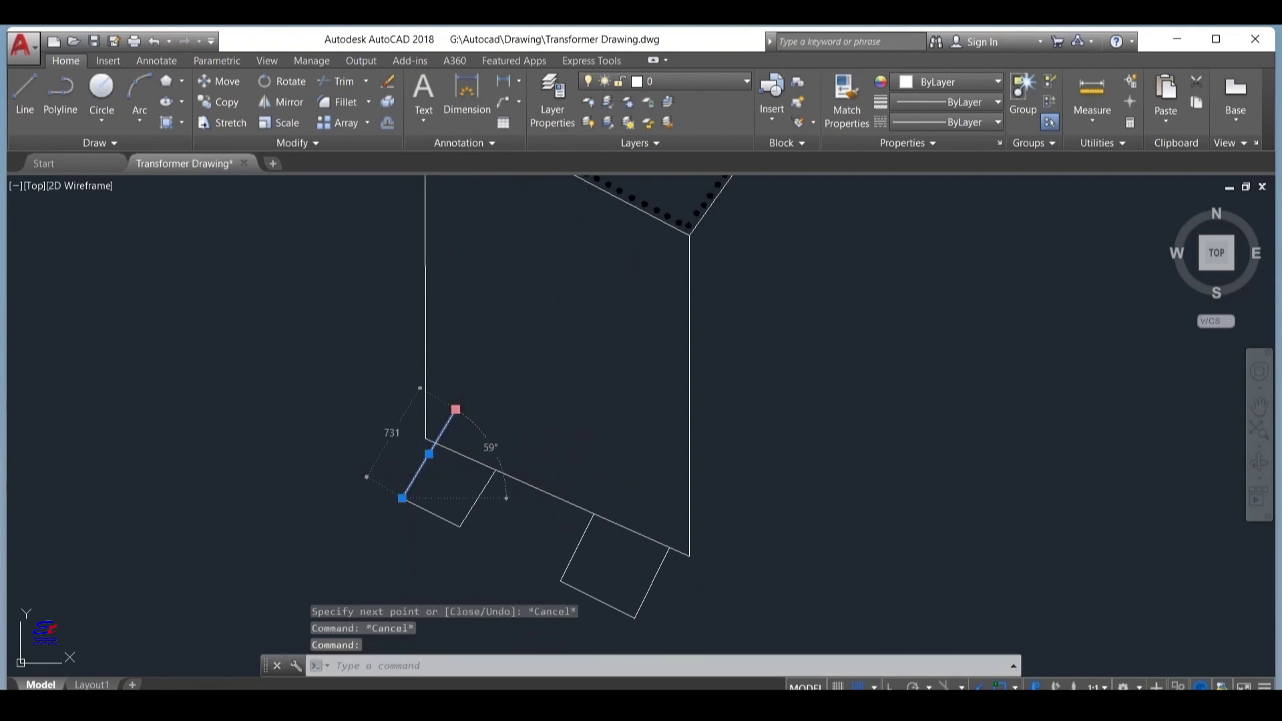
pyautogui.click(455, 408)
pyautogui.click(433, 443)
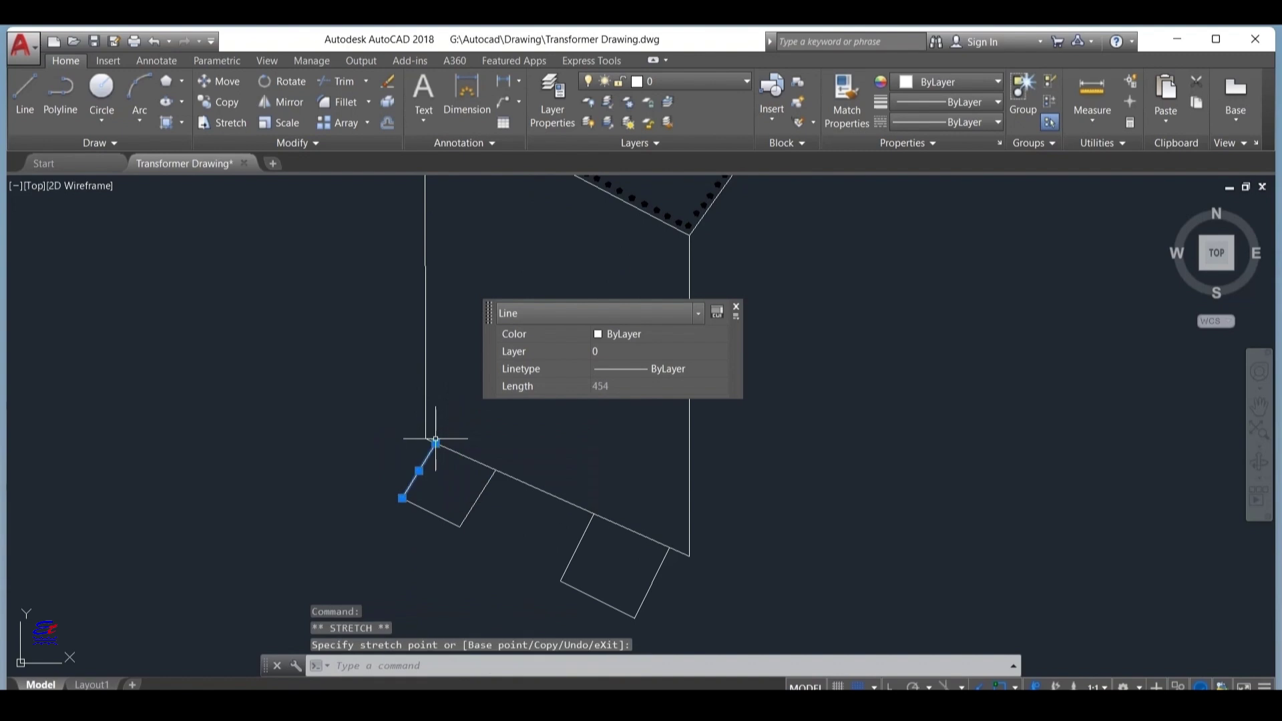
pyautogui.press('Escape')
# Step: Draw a short line outward from the right box's lowest corner and a near-parallel second side from it up to the sloping bottom edge
pyautogui.scroll(-2, 515, 360)
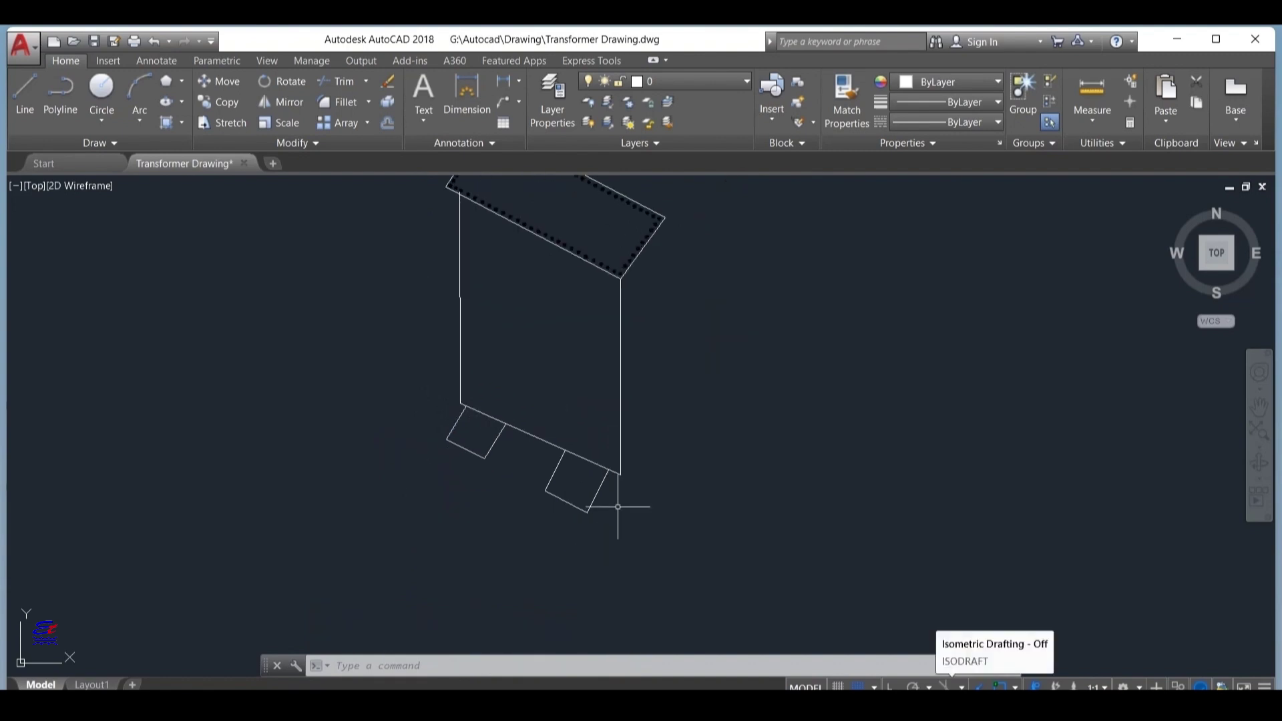
pyautogui.scroll(5, 618, 507)
pyautogui.moveTo(587, 509); pyautogui.dragTo(621, 435, button='middle')
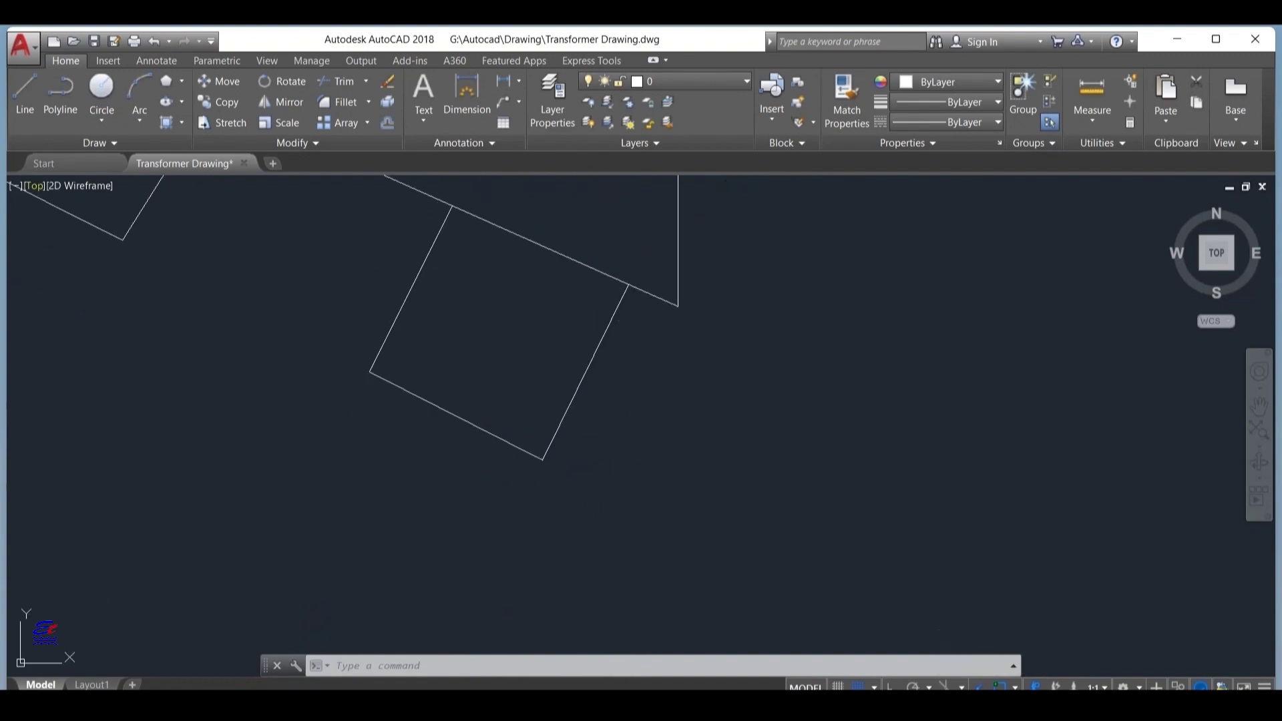
pyautogui.click(24, 94)
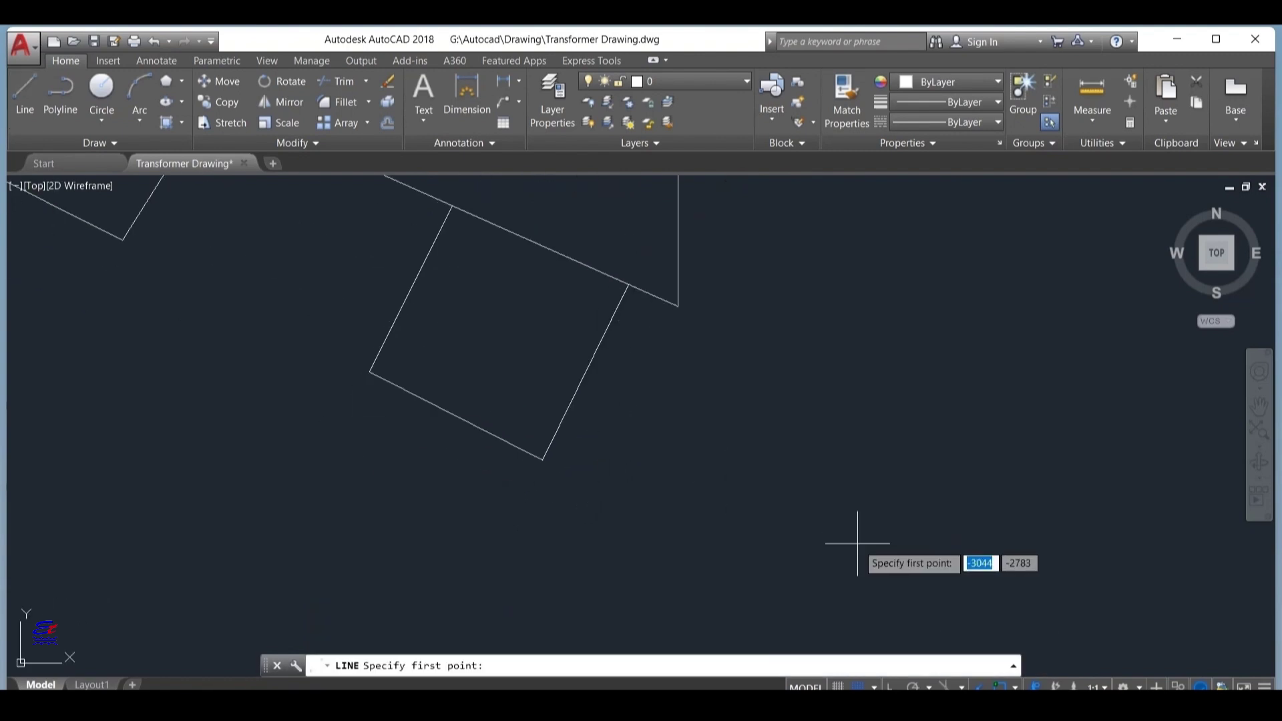
pyautogui.click(542, 460)
pyautogui.scroll(4, 545, 467)
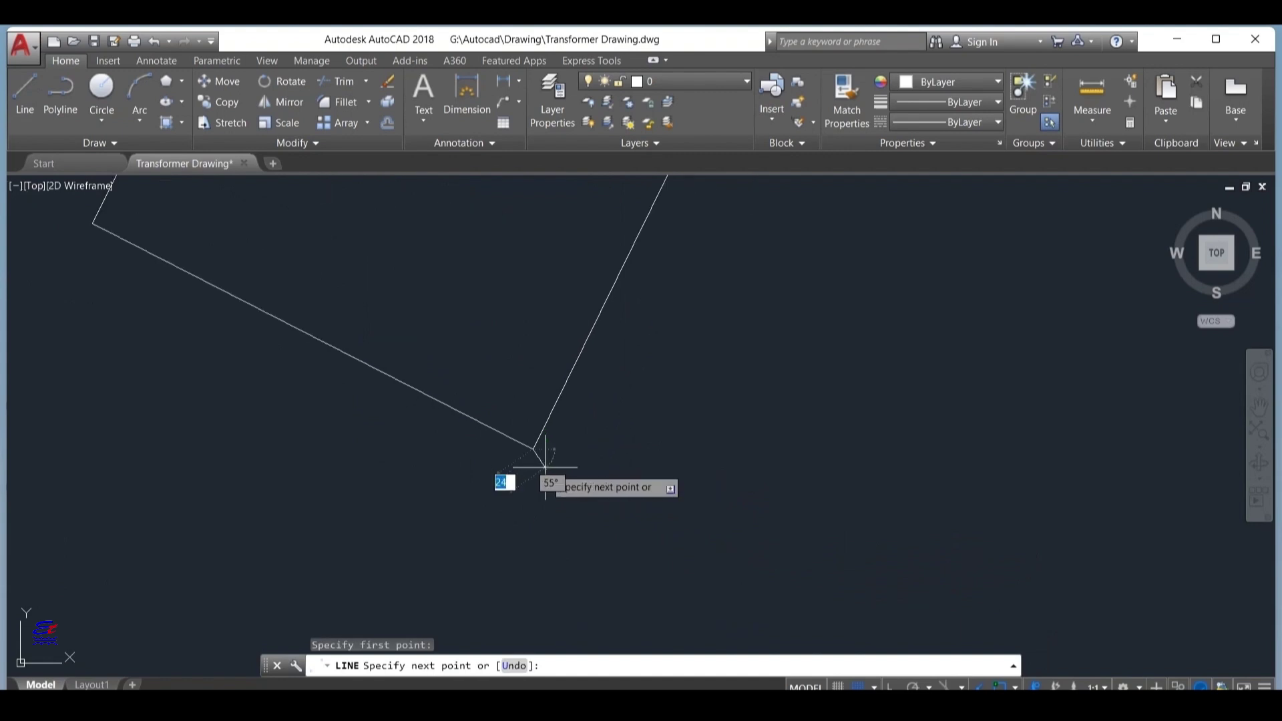
pyautogui.click(540, 462)
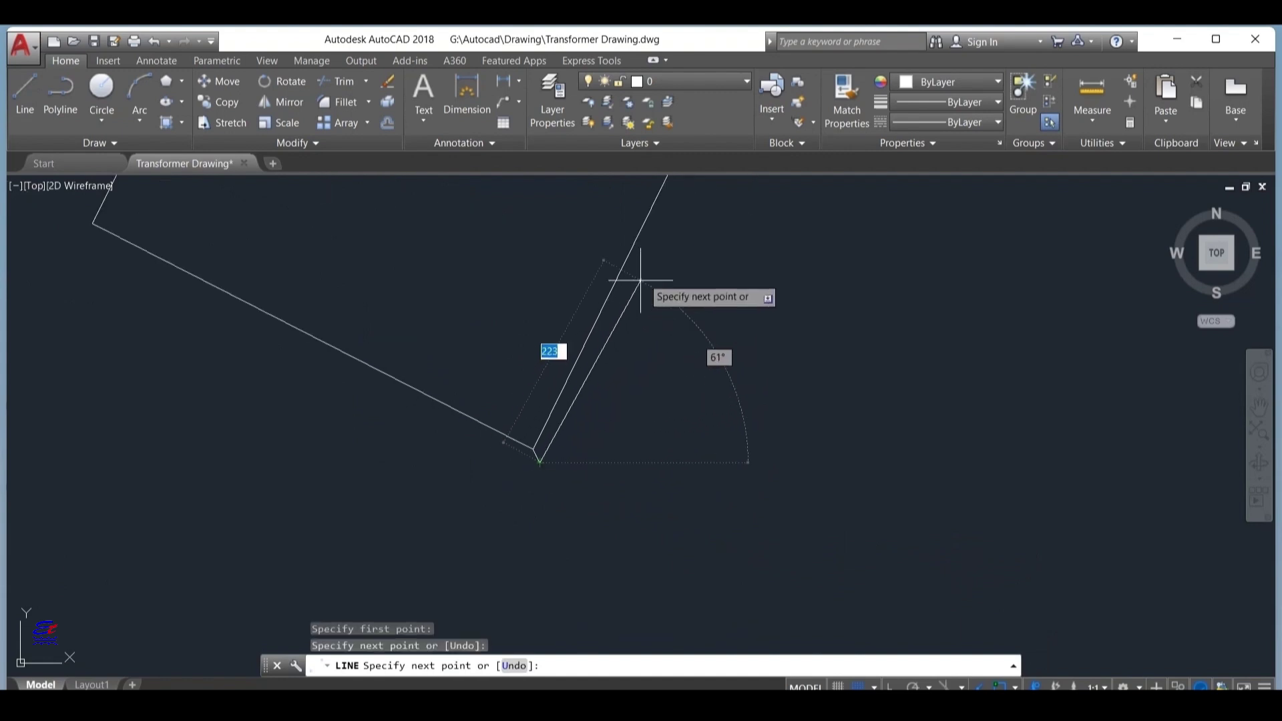
pyautogui.moveTo(624, 278); pyautogui.dragTo(587, 471, button='middle')
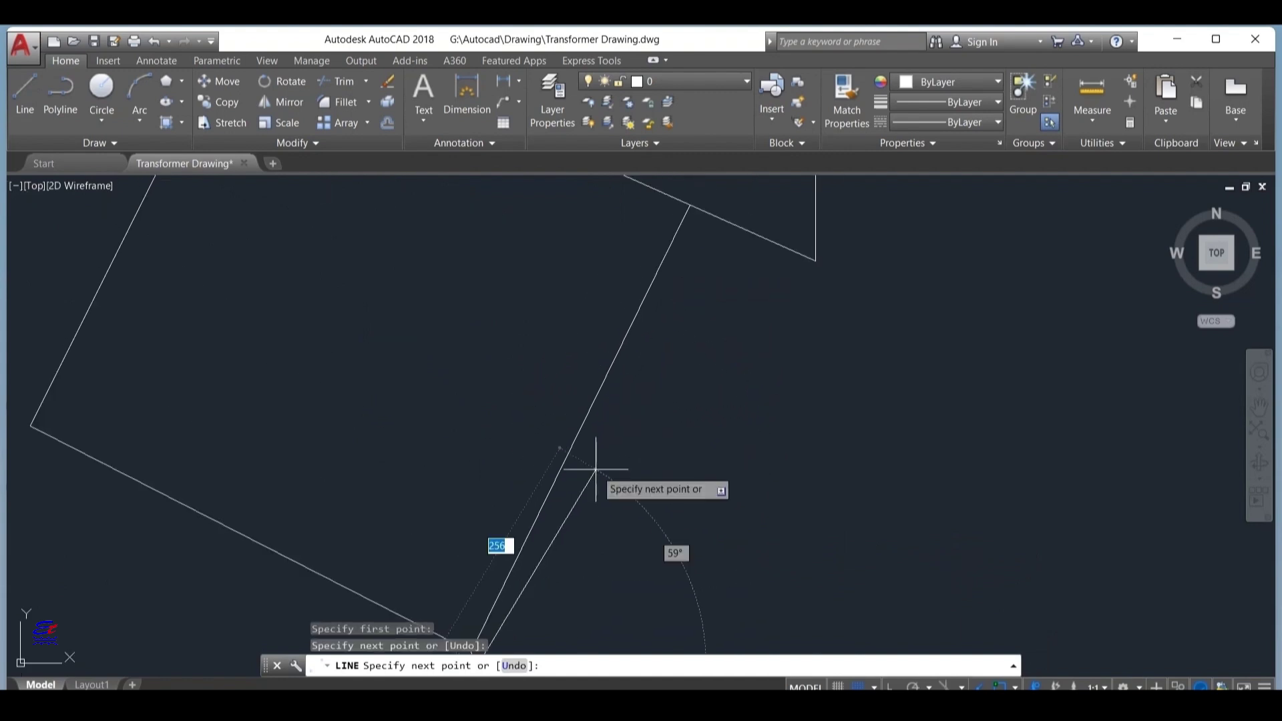
pyautogui.click(704, 211)
pyautogui.press('Escape')
# Step: Double the right box's lower edge with a short drop at its left corner and a line about 564 units long to the outer corner
pyautogui.moveTo(754, 435); pyautogui.dragTo(886, 305, button='middle')
pyautogui.click(25, 99)
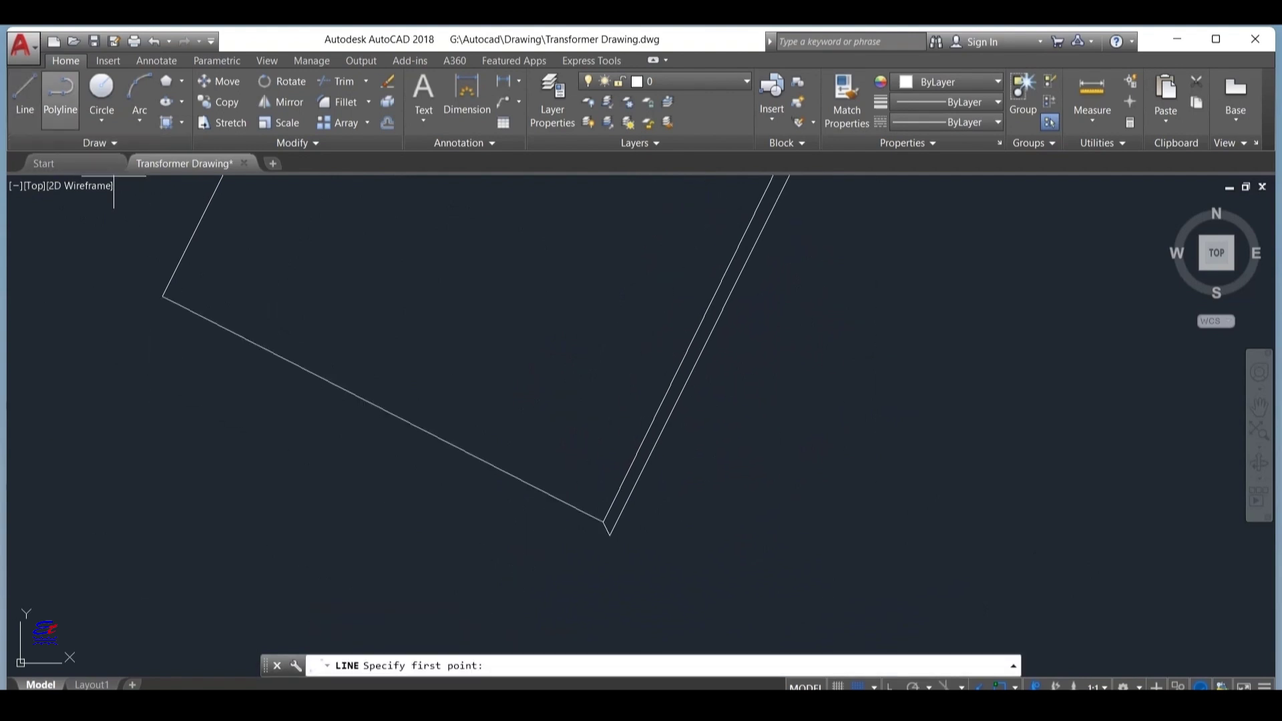
pyautogui.click(162, 296)
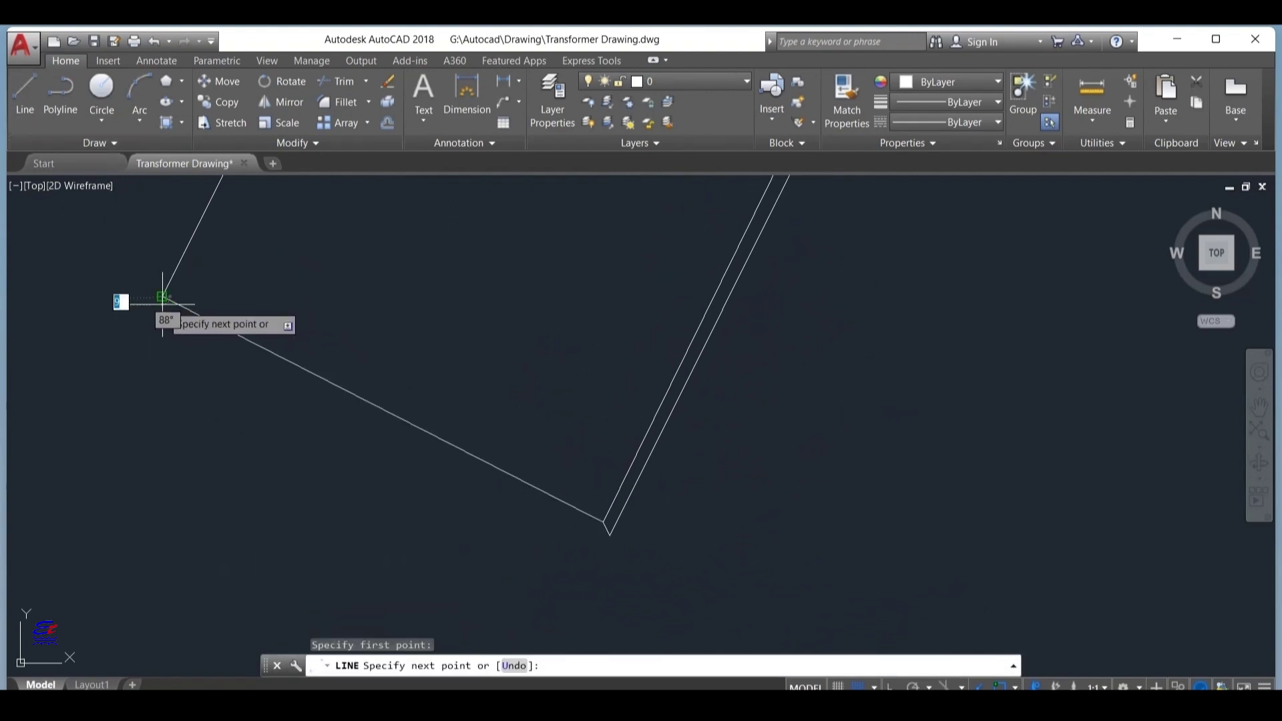
pyautogui.scroll(2, 163, 296)
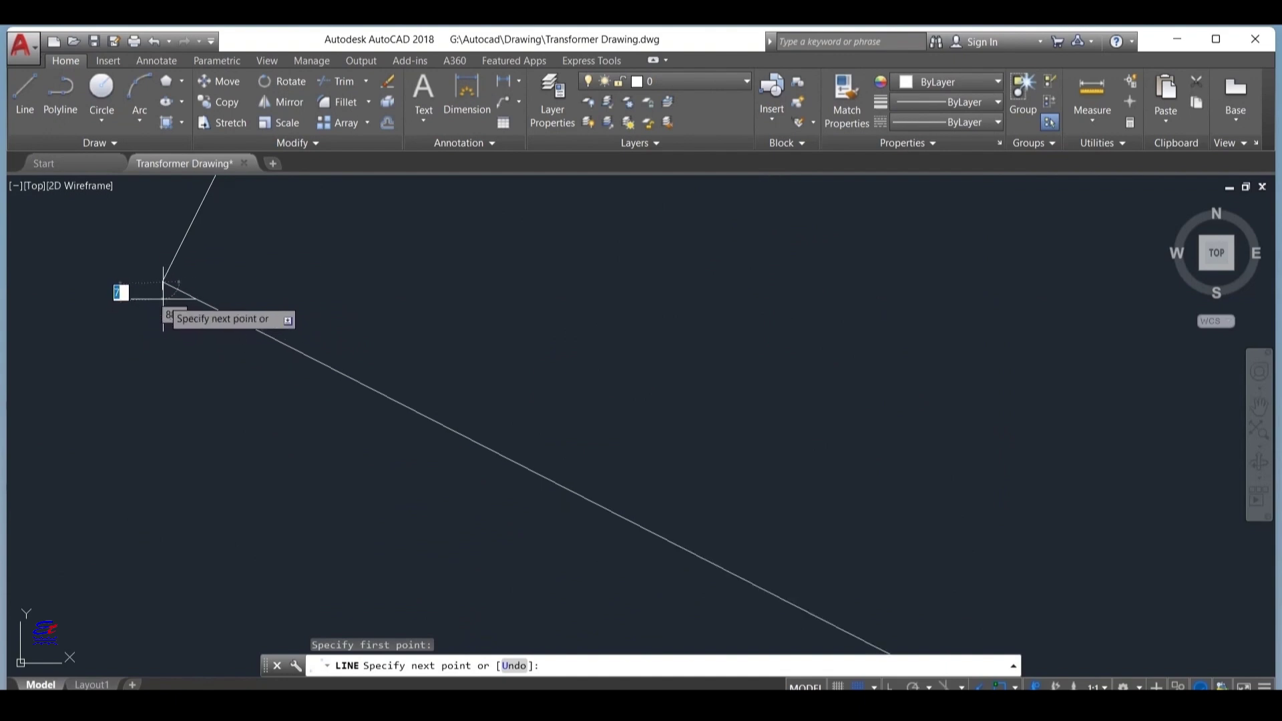
pyautogui.click(163, 296)
pyautogui.moveTo(788, 653); pyautogui.dragTo(721, 562, button='middle')
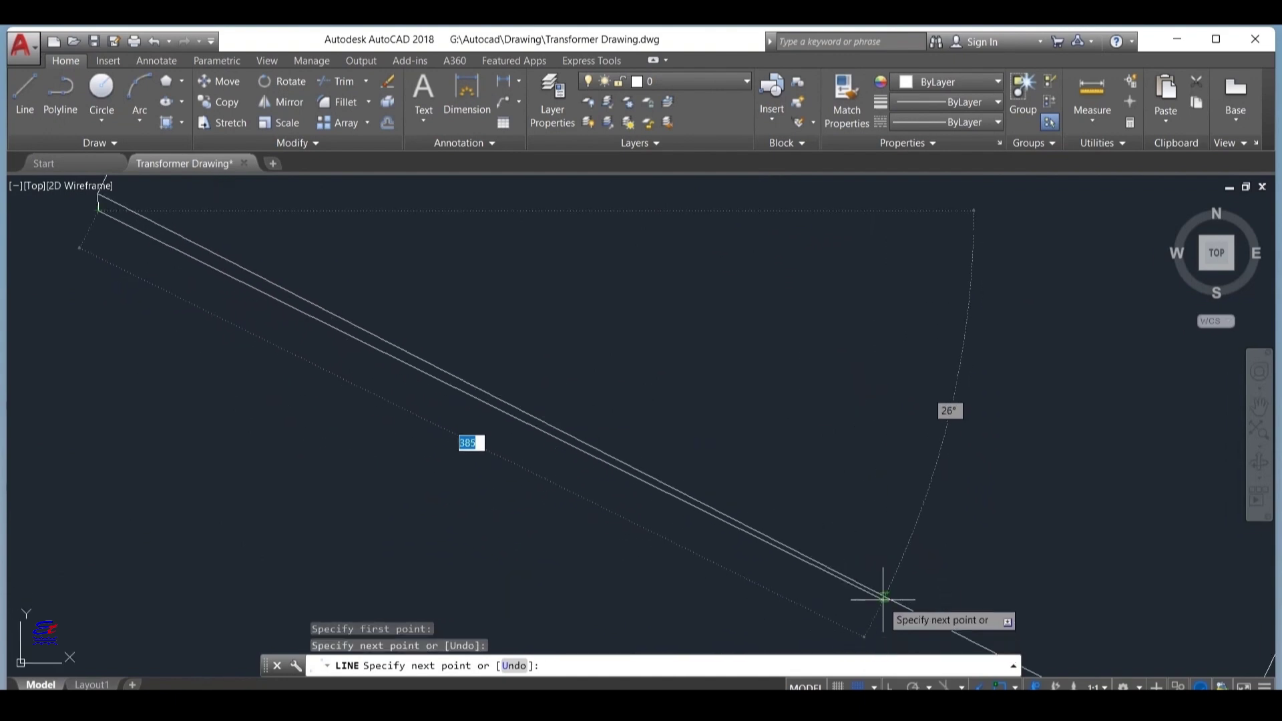
pyautogui.scroll(-3, 884, 596)
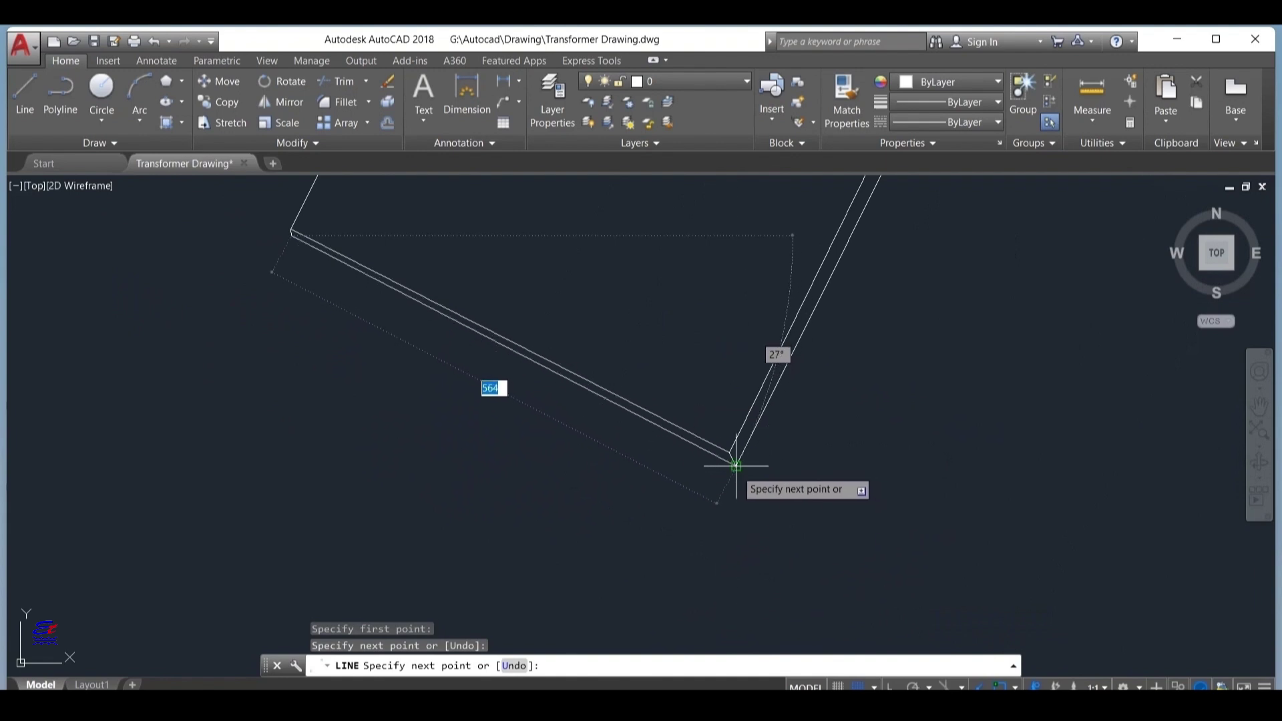
pyautogui.click(735, 465)
pyautogui.press('Escape')
pyautogui.scroll(-2, 781, 504)
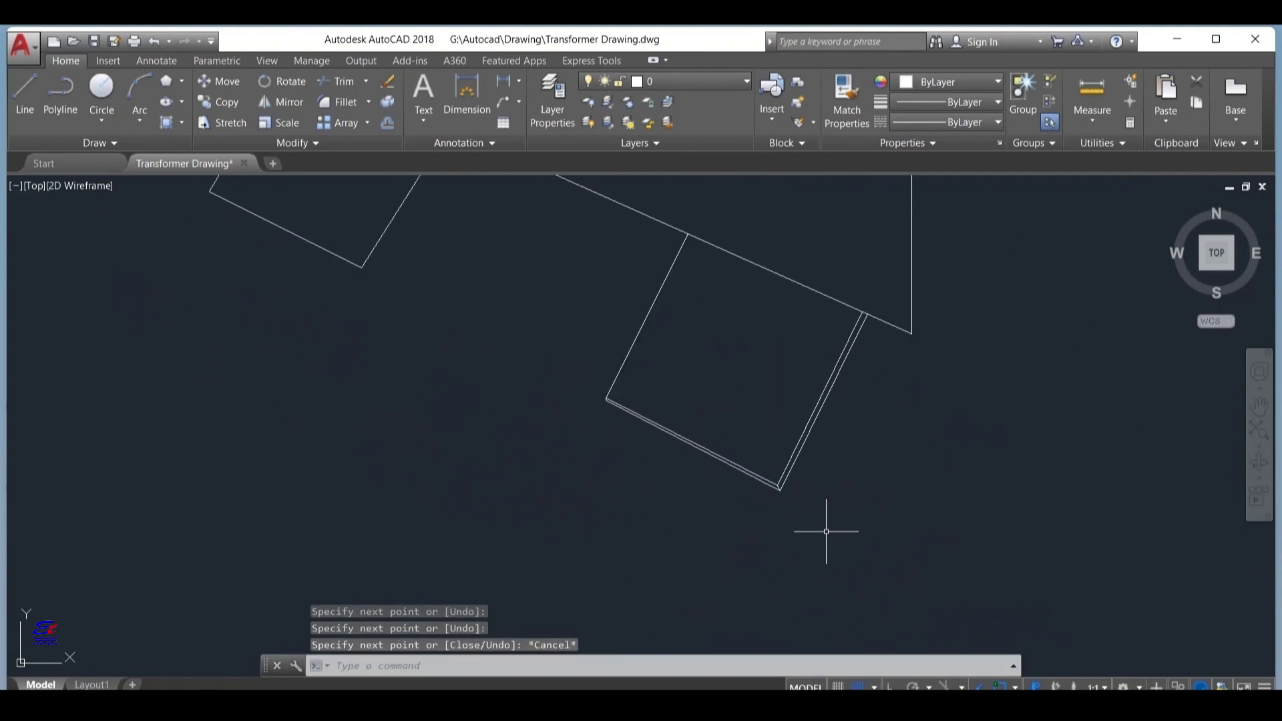
# Step: Double the left box's right side with a short corner line and a line about 487 units long up to the sloping bottom edge
pyautogui.moveTo(828, 524); pyautogui.dragTo(835, 508, button='middle')
pyautogui.moveTo(480, 443); pyautogui.dragTo(585, 599, button='middle')
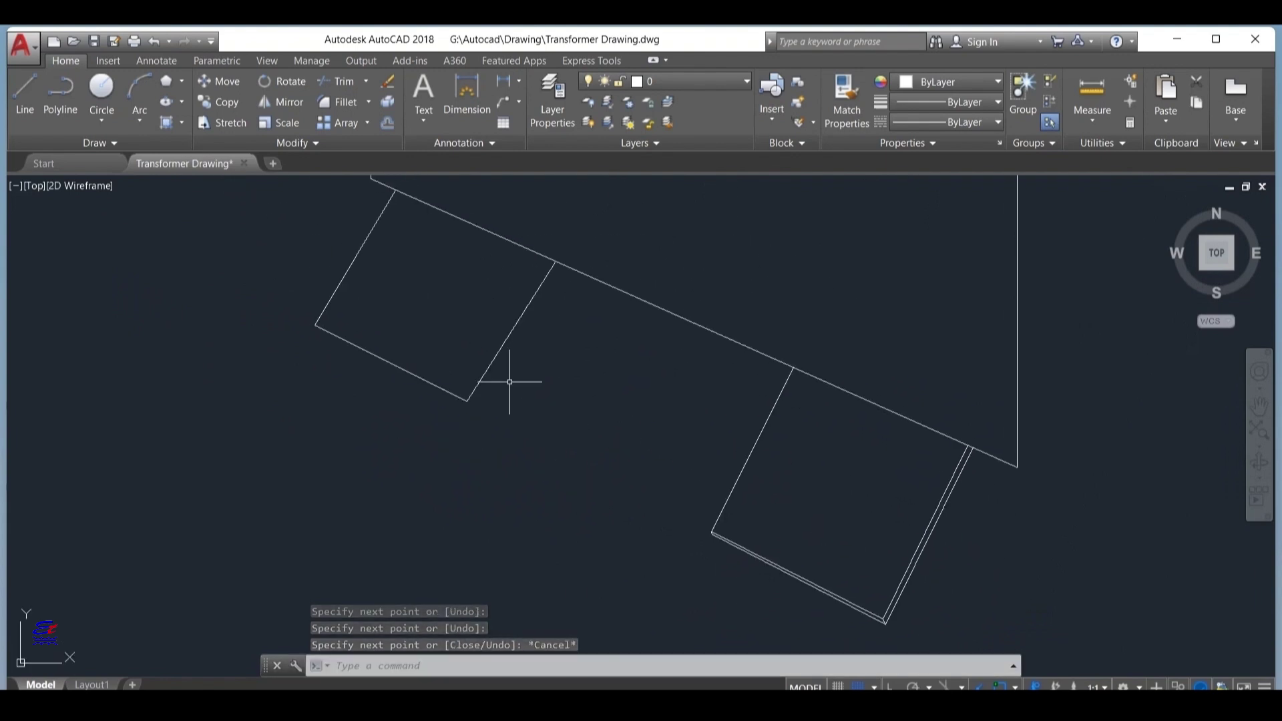
pyautogui.press('Return')
pyautogui.scroll(2, 504, 431)
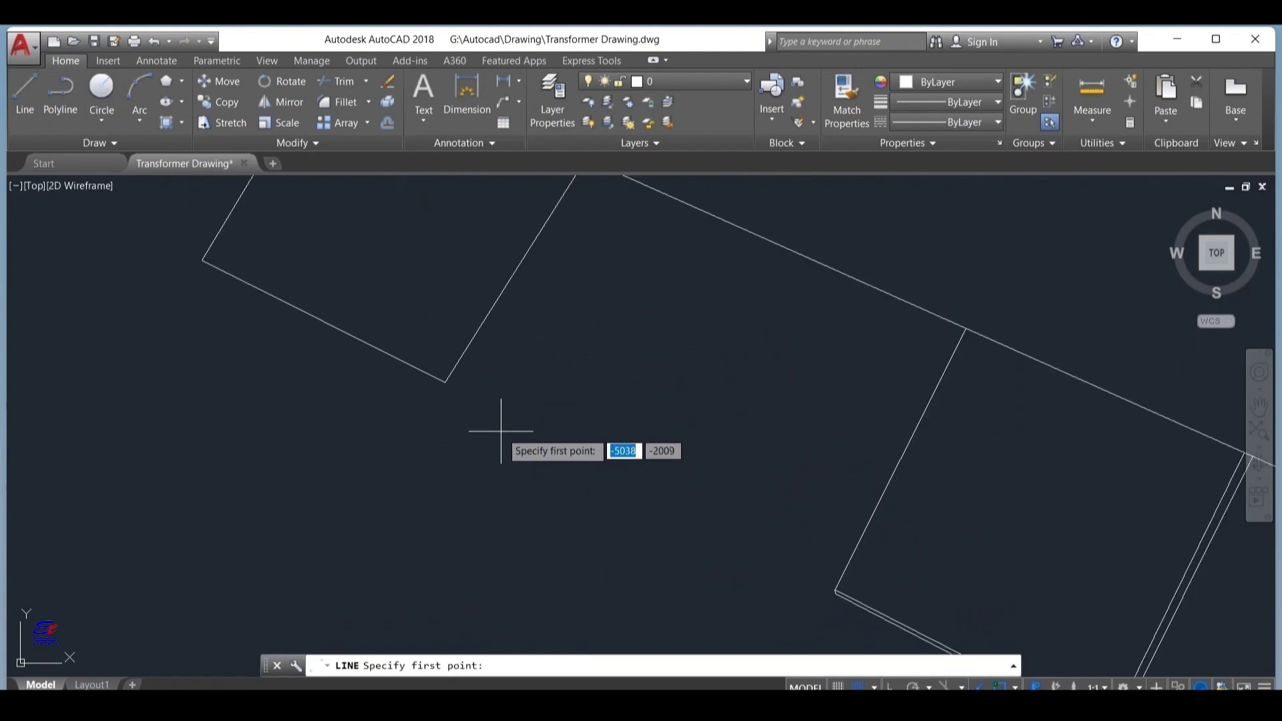
pyautogui.click(444, 381)
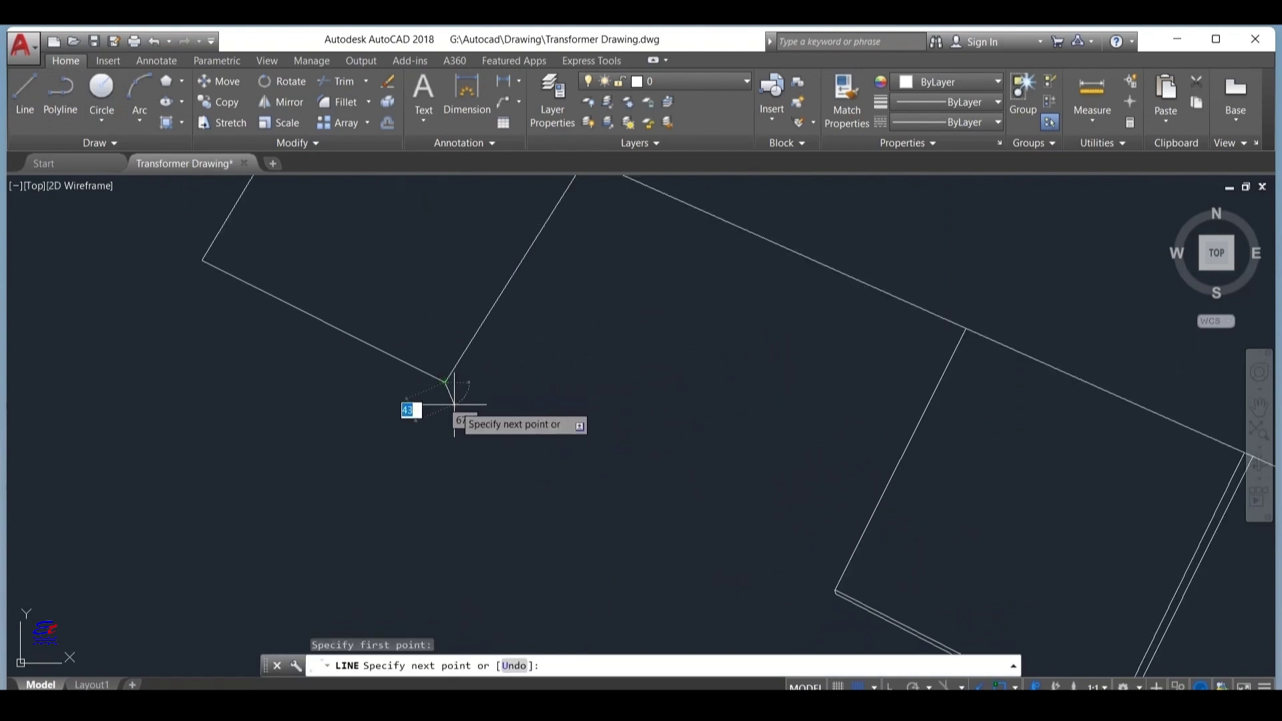
pyautogui.scroll(2, 447, 396)
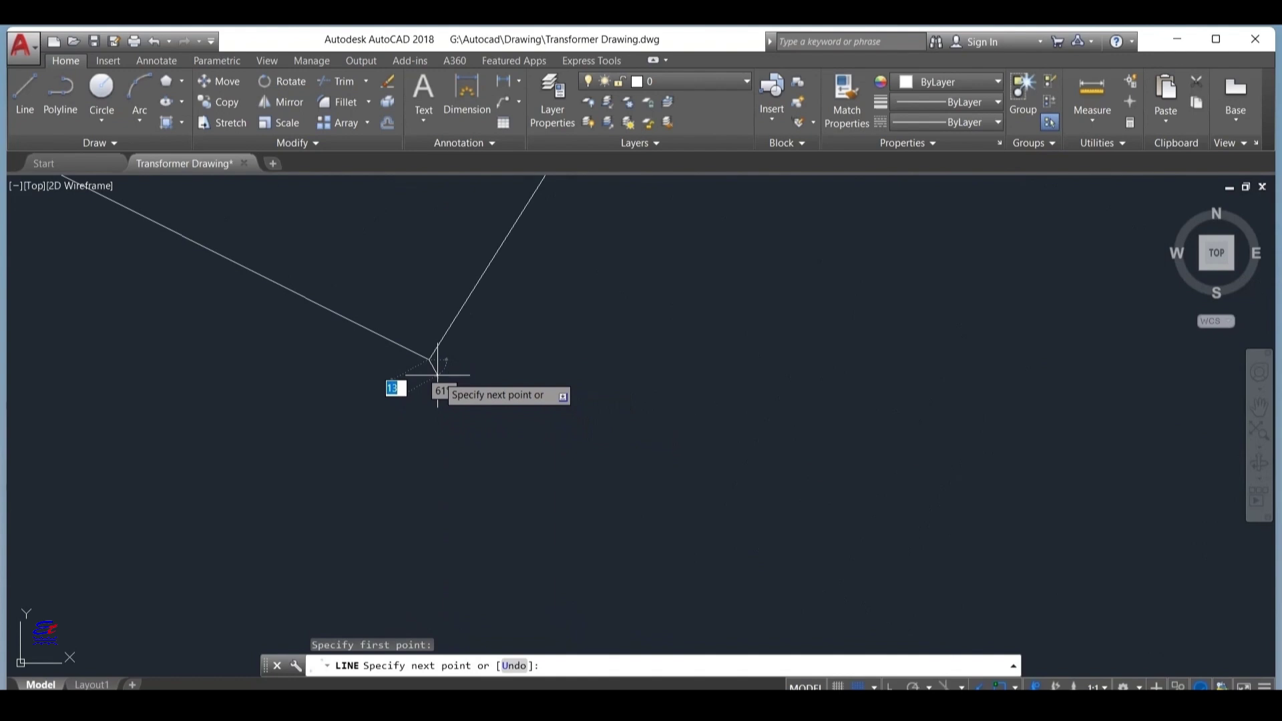
pyautogui.scroll(5, 607, 309)
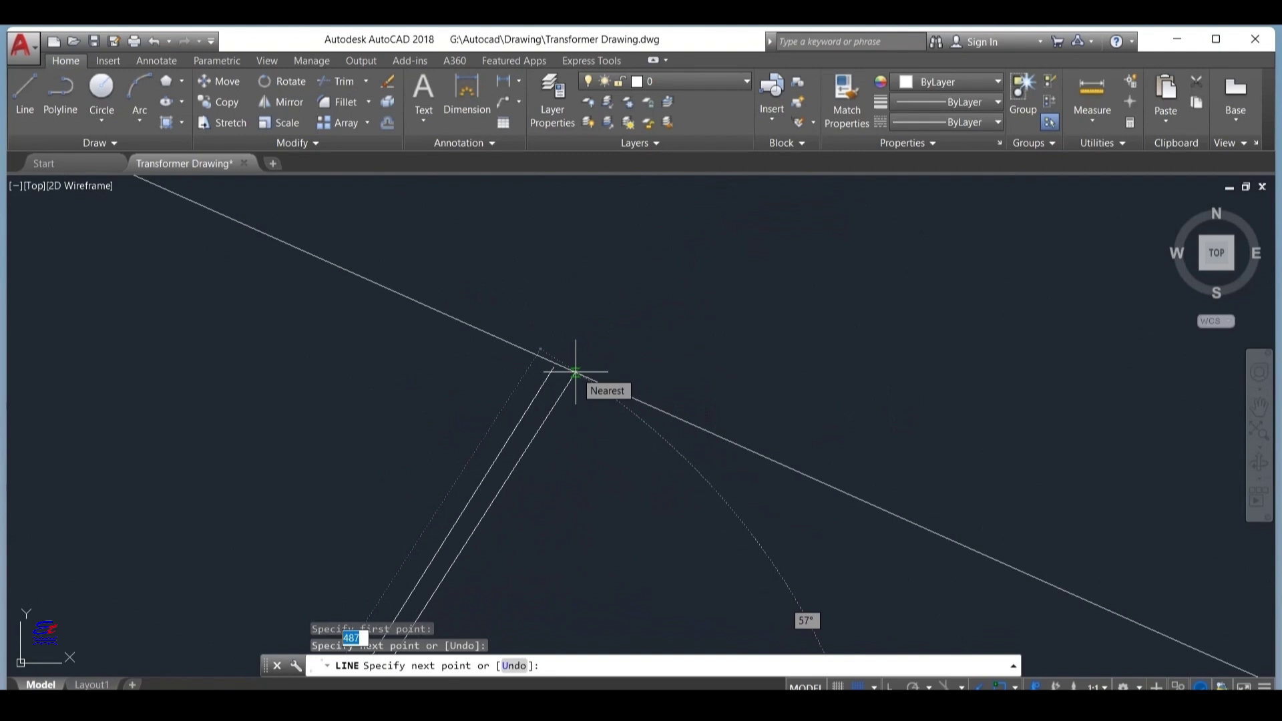
pyautogui.click(575, 372)
pyautogui.press('Escape')
# Step: Double the left box's lower edge with a short vertical drop at its left corner and a line to the outer lower corner
pyautogui.scroll(-3, 615, 510)
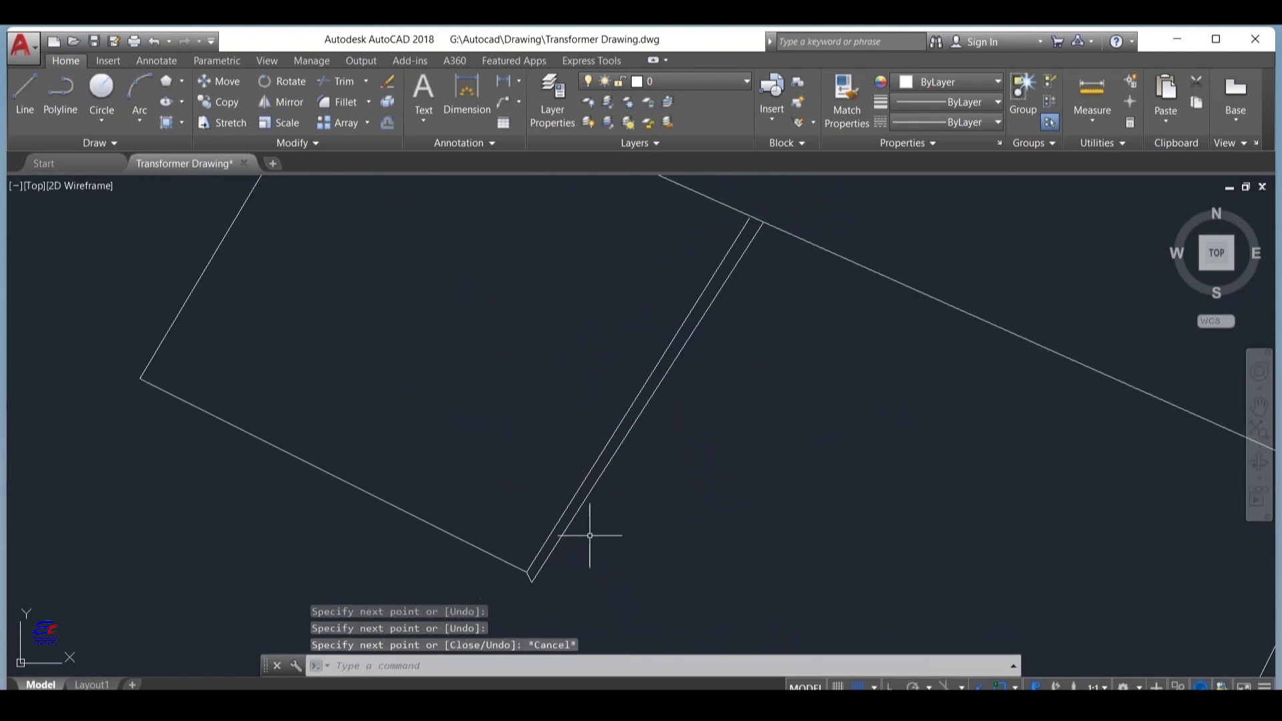
pyautogui.moveTo(590, 535); pyautogui.dragTo(686, 469, button='middle')
pyautogui.click(24, 93)
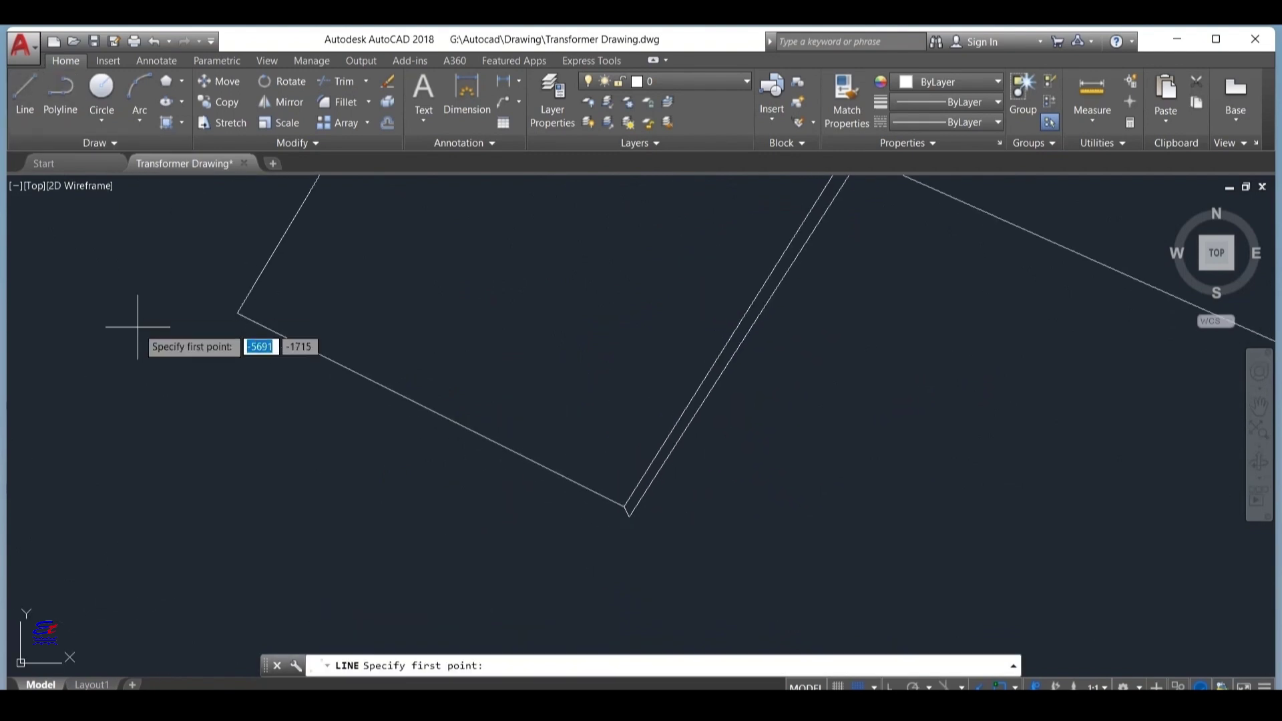
pyautogui.click(237, 312)
pyautogui.scroll(2, 240, 314)
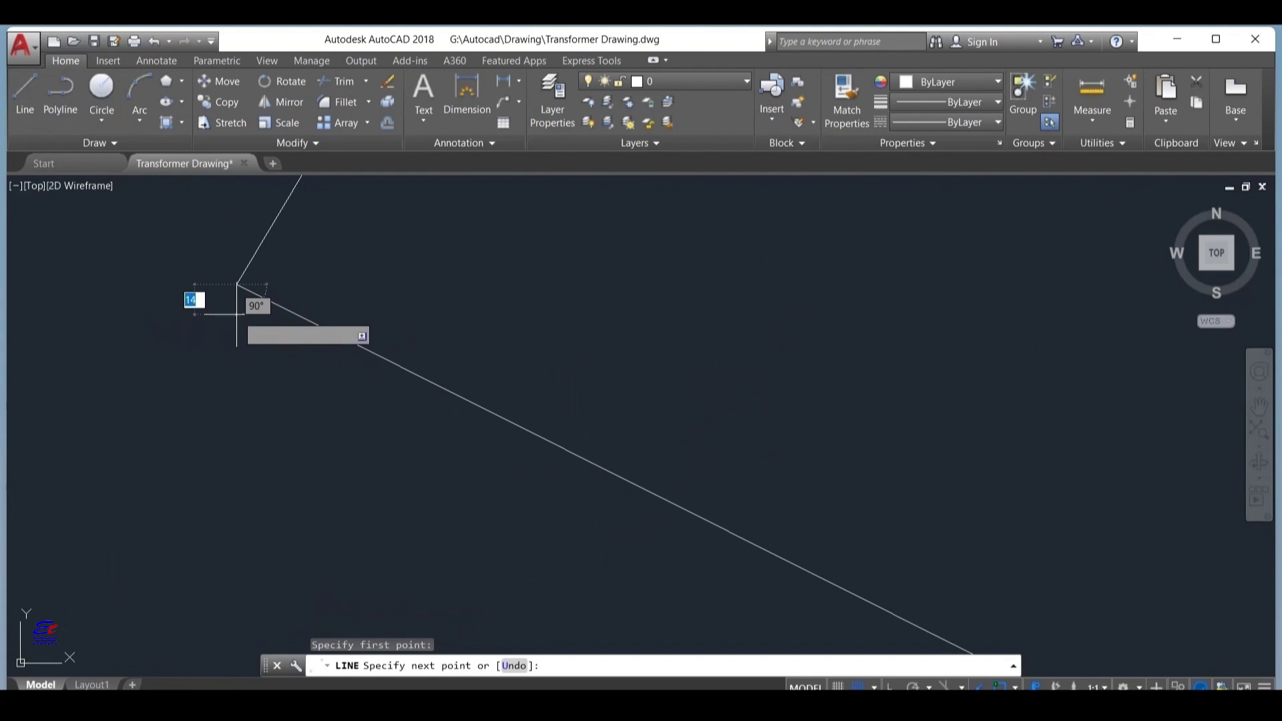
pyautogui.click(237, 312)
pyautogui.moveTo(644, 587); pyautogui.dragTo(567, 452, button='middle')
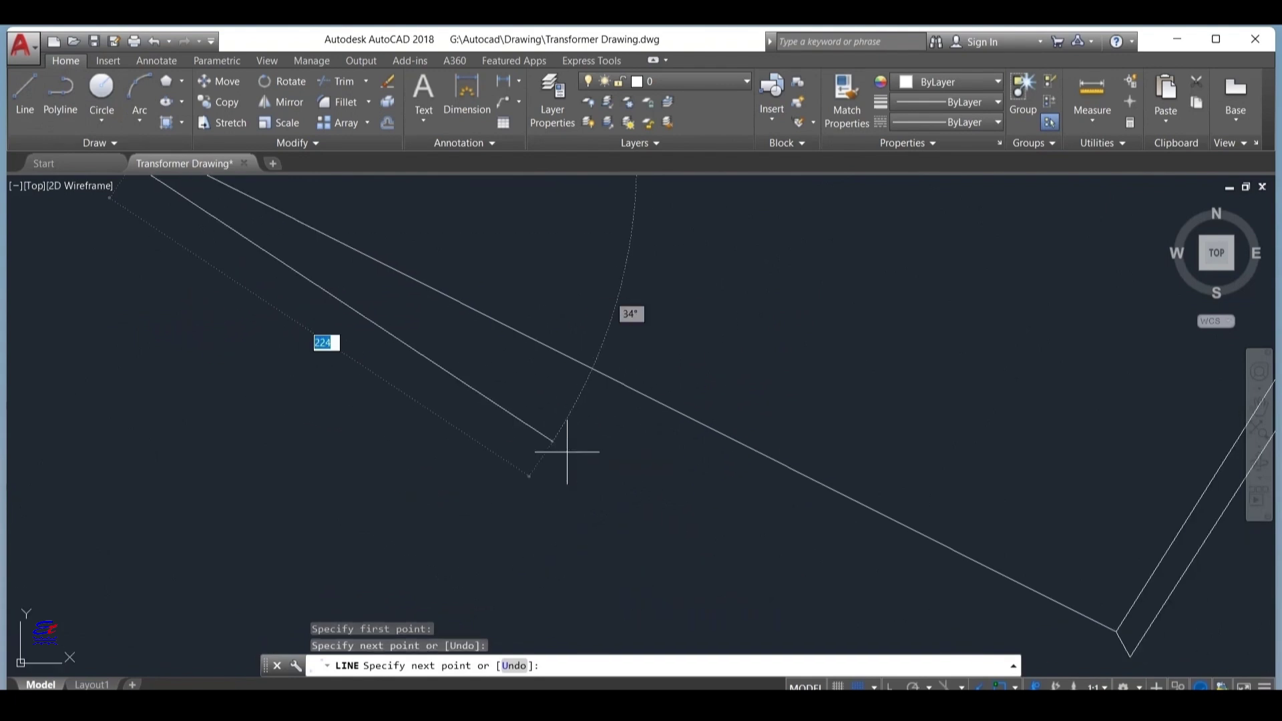
pyautogui.click(1129, 657)
pyautogui.press('Escape')
pyautogui.scroll(-5, 911, 592)
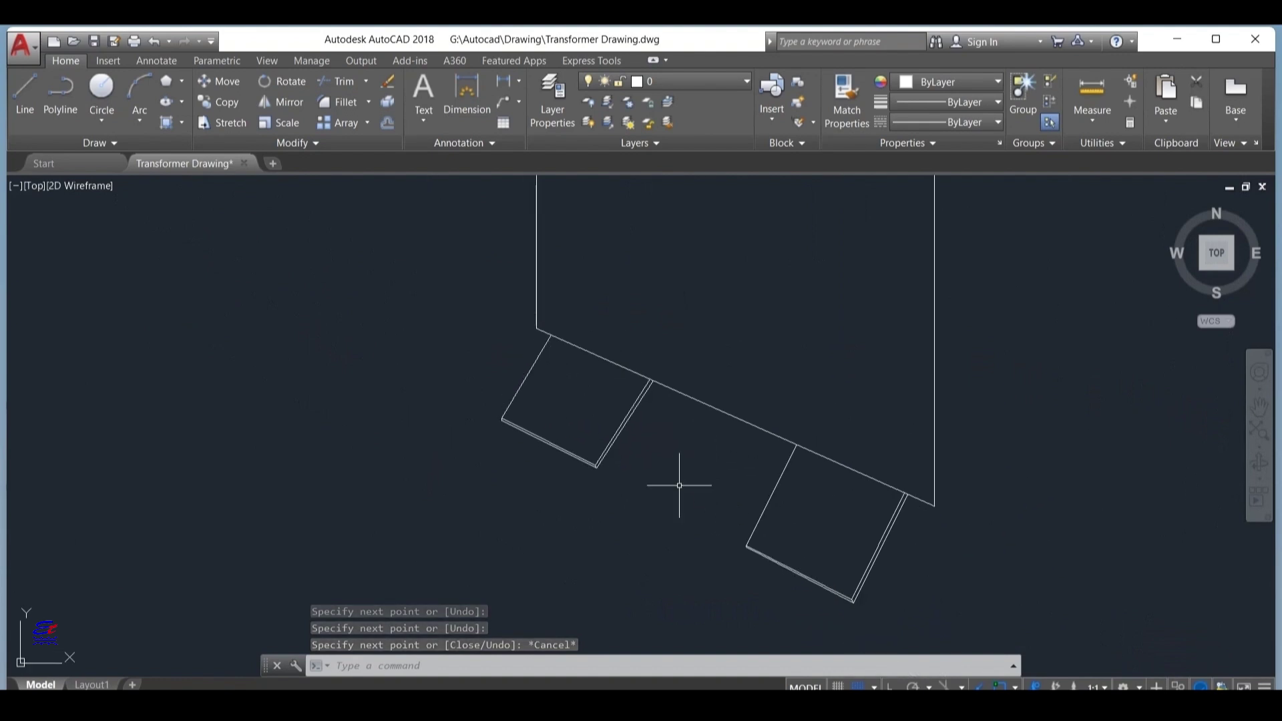
# Step: Draw a leg below the right box: about 181 units down, a short horizontal, and about 702 units sloping up to the body's bottom edge
pyautogui.write('l')
pyautogui.press('Return')
pyautogui.scroll(-6, 521, 515)
pyautogui.scroll(4, 527, 508)
pyautogui.scroll(5, 541, 483)
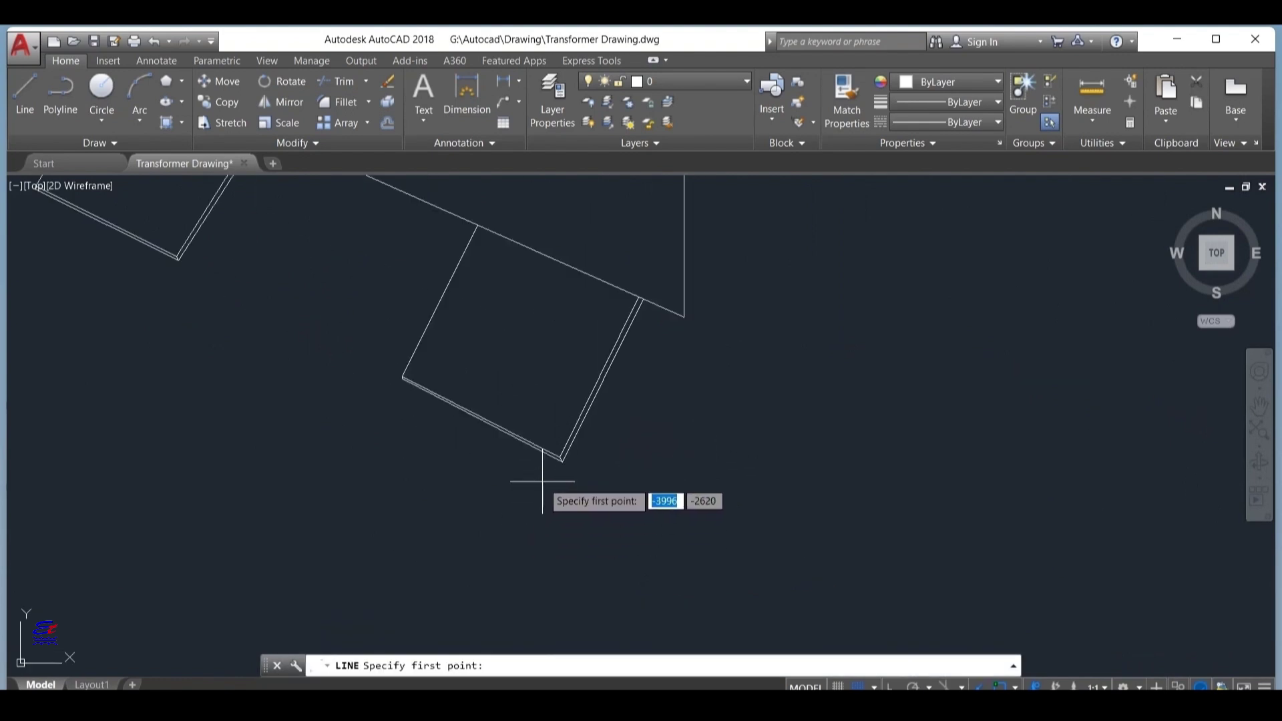
pyautogui.click(554, 442)
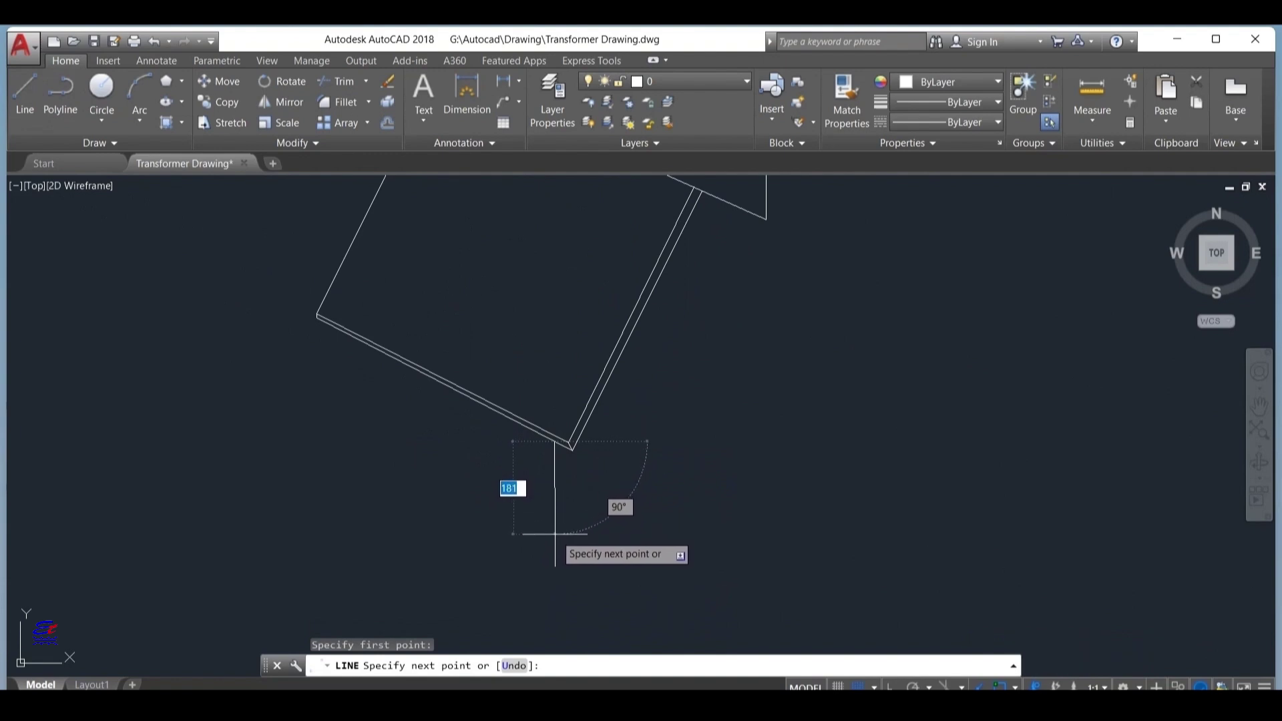
pyautogui.click(555, 534)
pyautogui.click(593, 534)
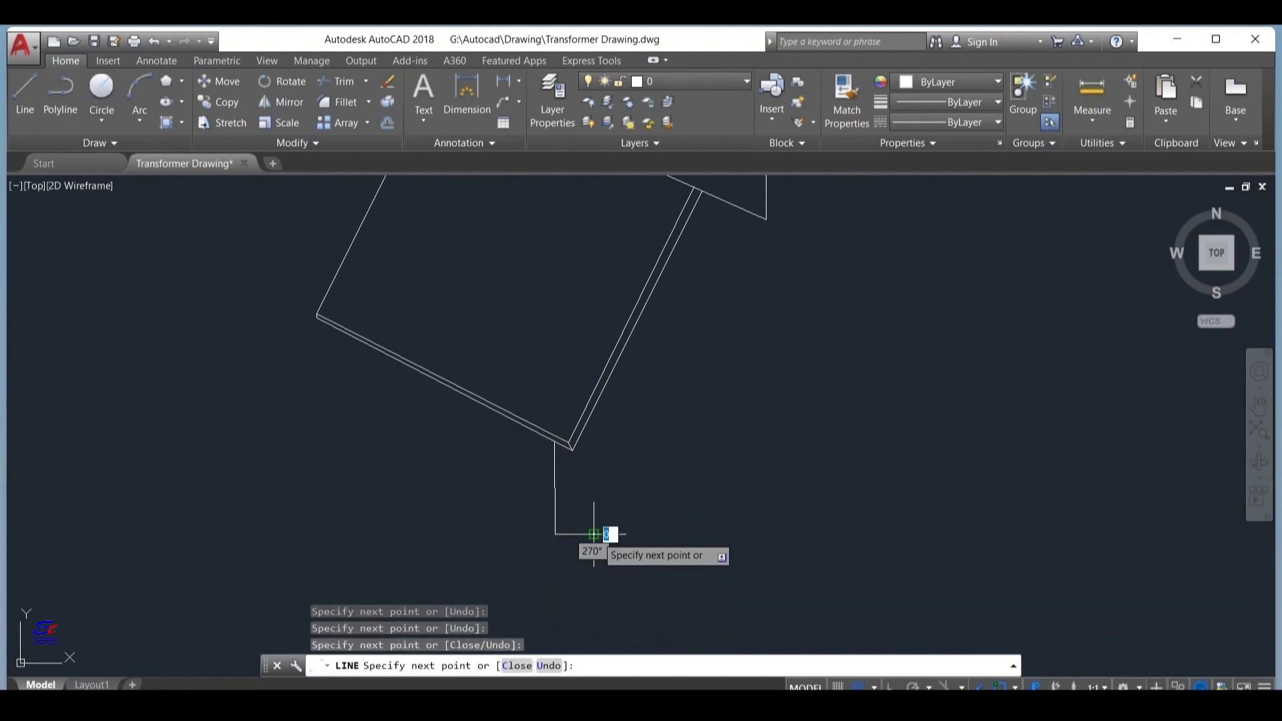
pyautogui.scroll(-5, 594, 534)
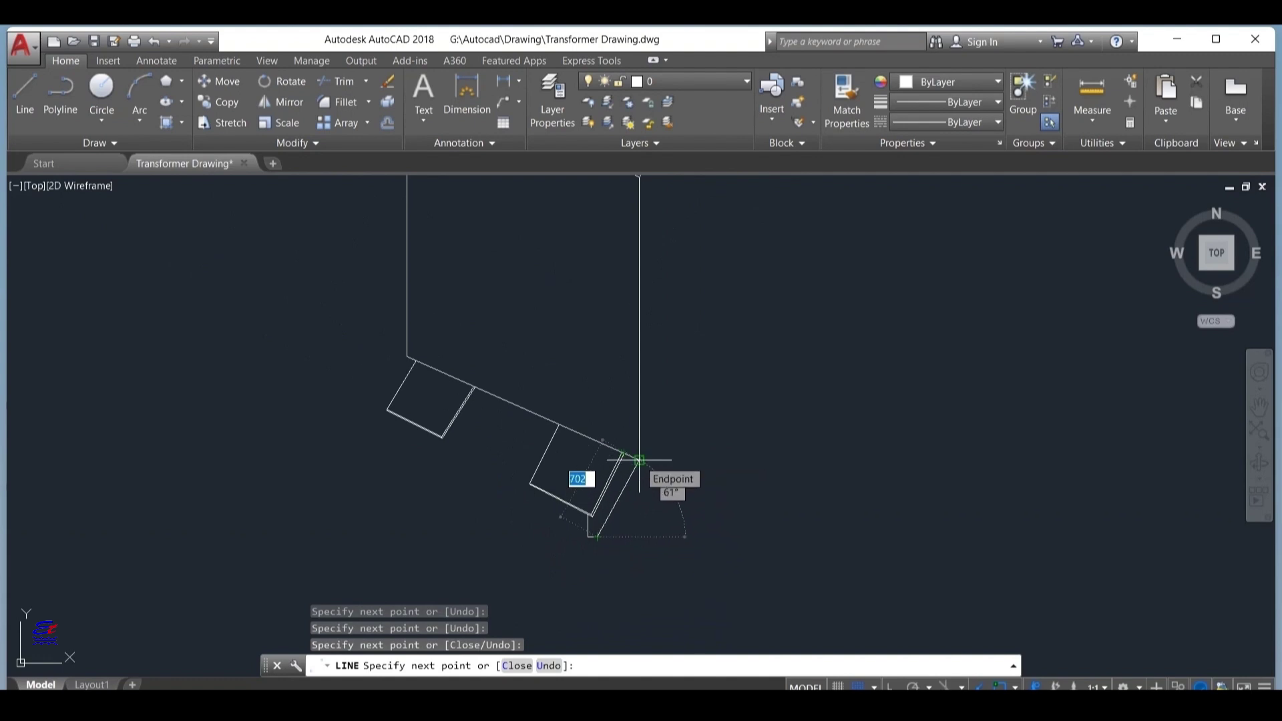
pyautogui.scroll(4, 639, 460)
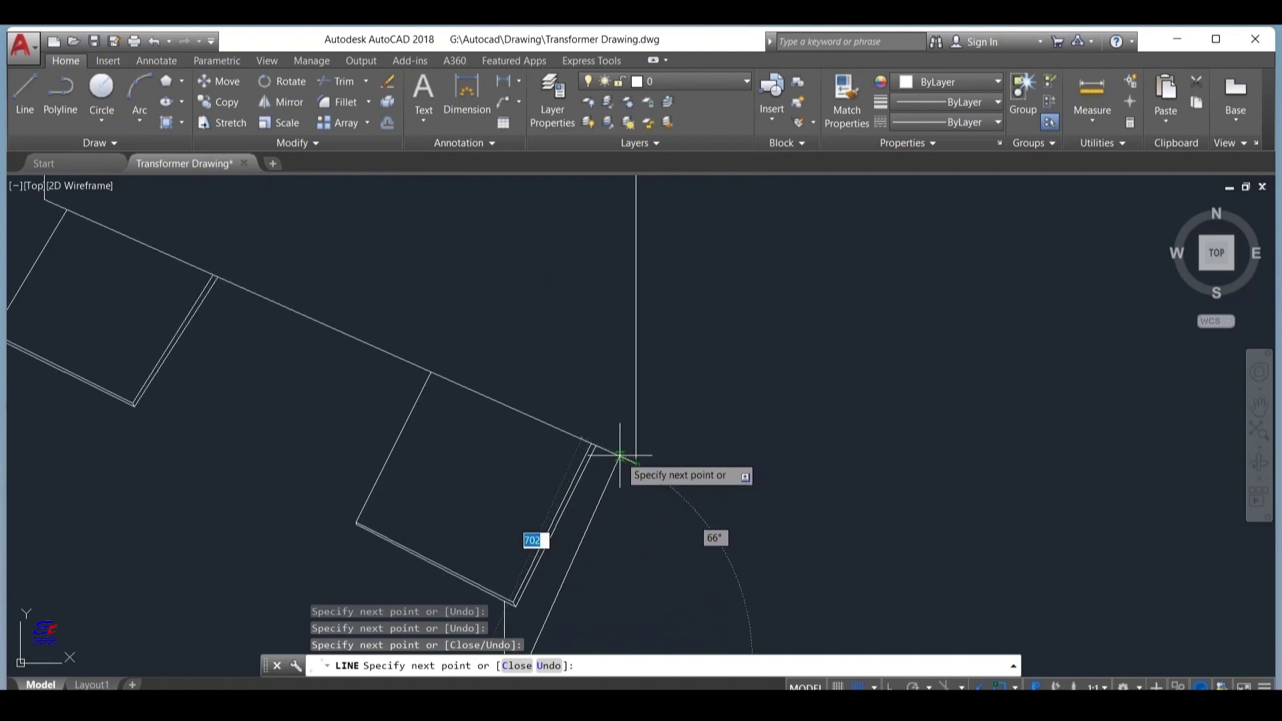
pyautogui.click(622, 458)
pyautogui.press('Escape')
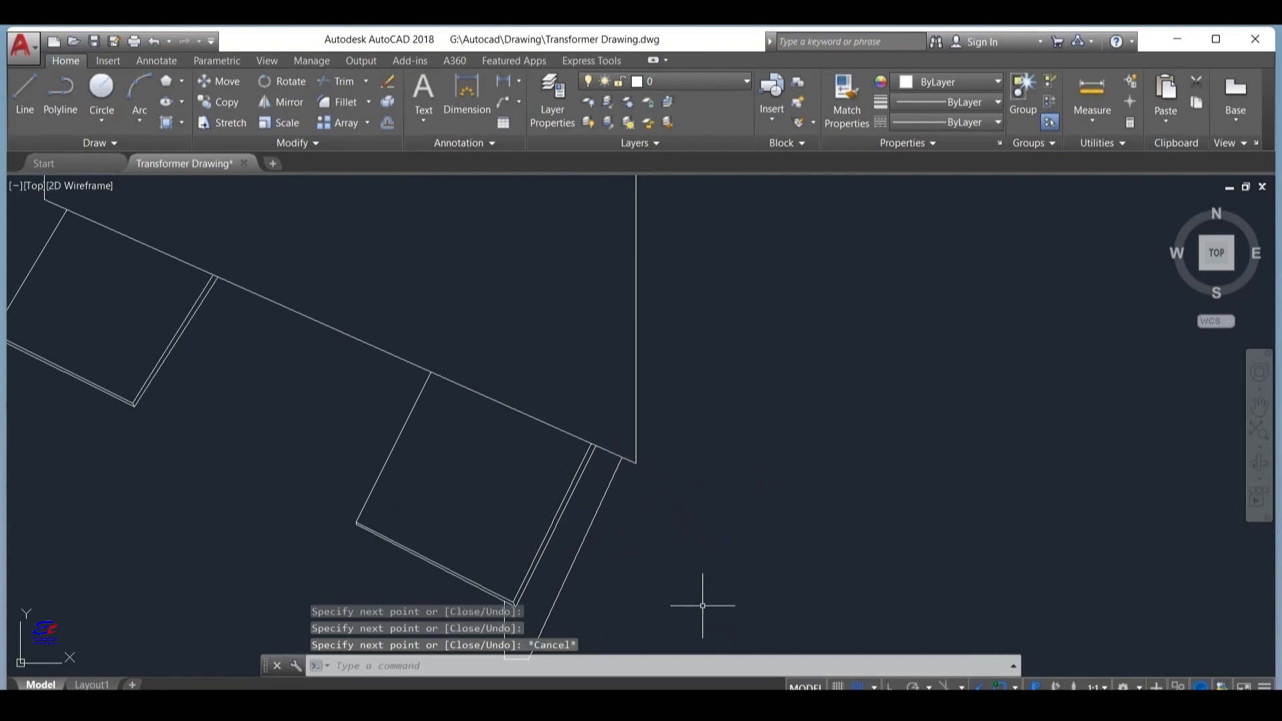
pyautogui.scroll(-4, 658, 494)
pyautogui.click(25, 94)
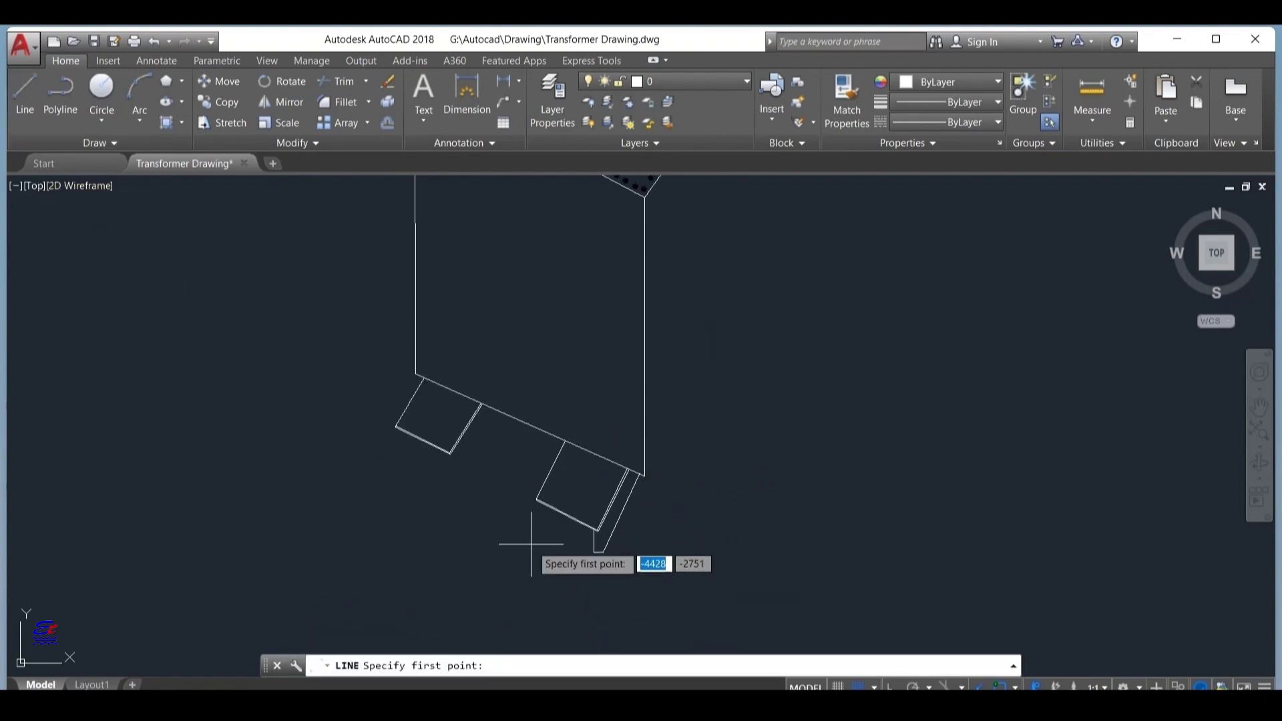
pyautogui.click(538, 501)
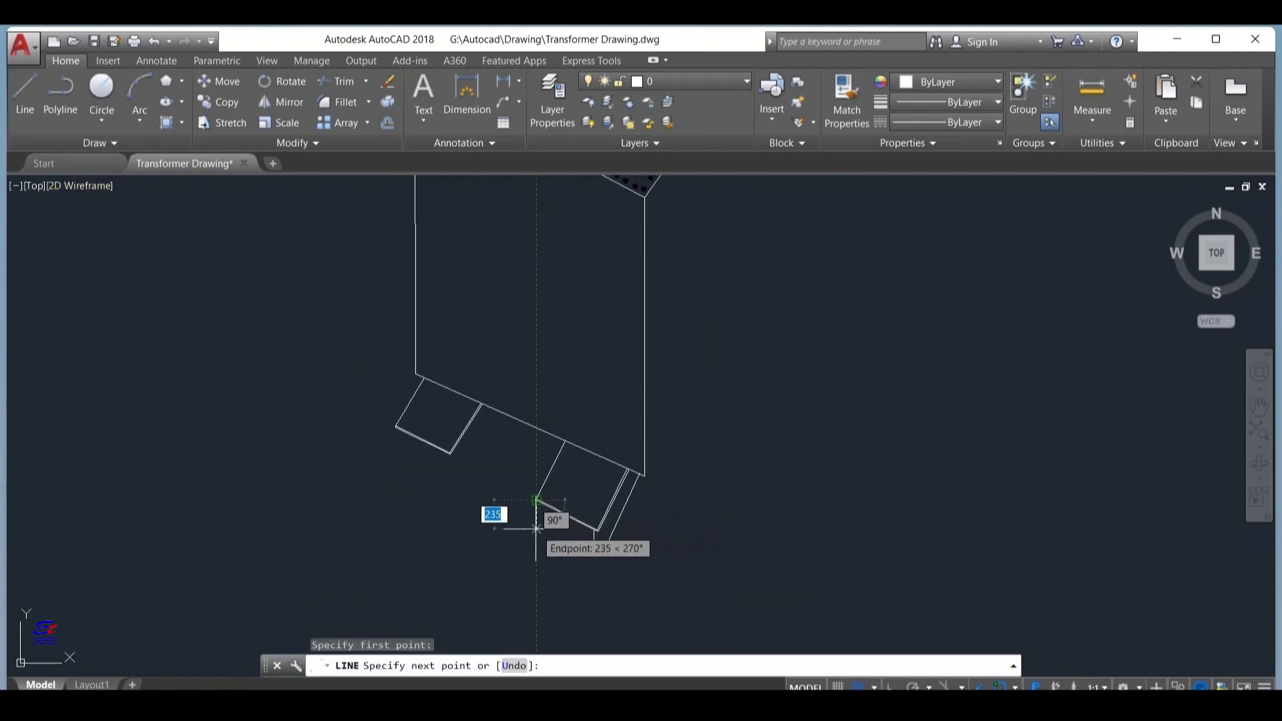
pyautogui.press('Escape')
# Step: Draw a line about 192 units down near the right box's left corner and about 64 units leftward, and erase one stray object
pyautogui.scroll(4, 553, 539)
pyautogui.click(25, 97)
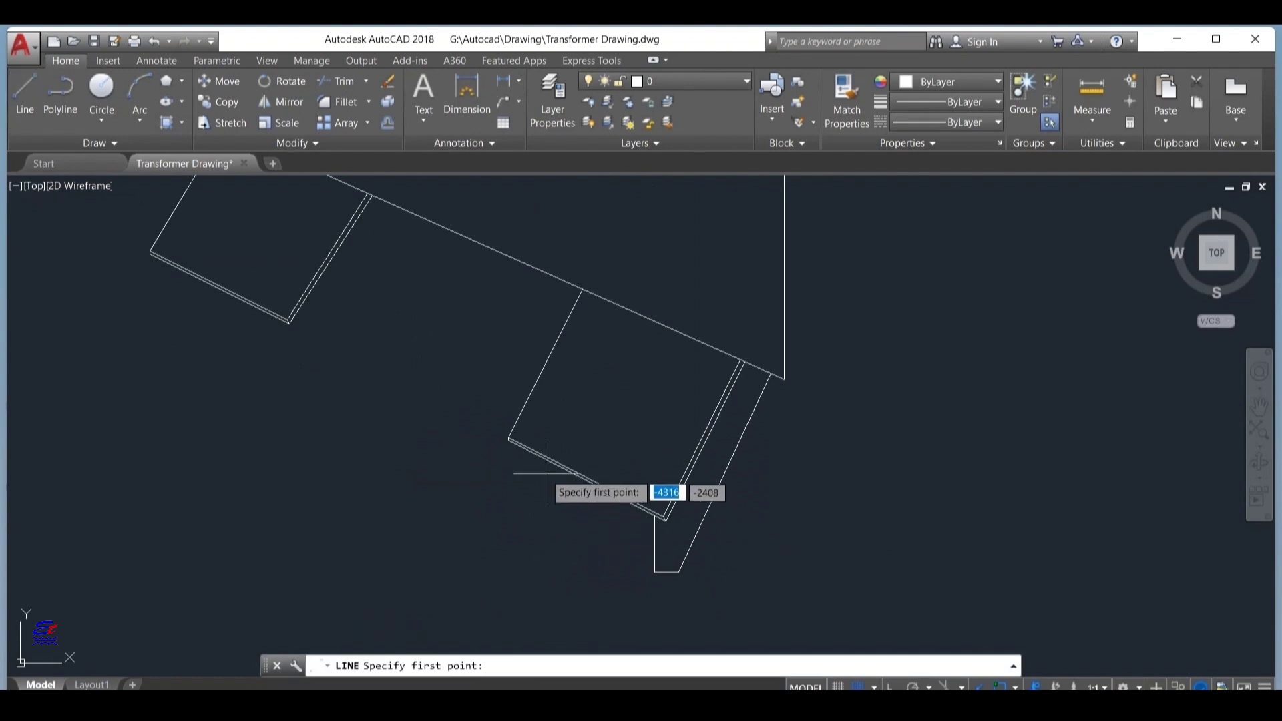
pyautogui.click(525, 447)
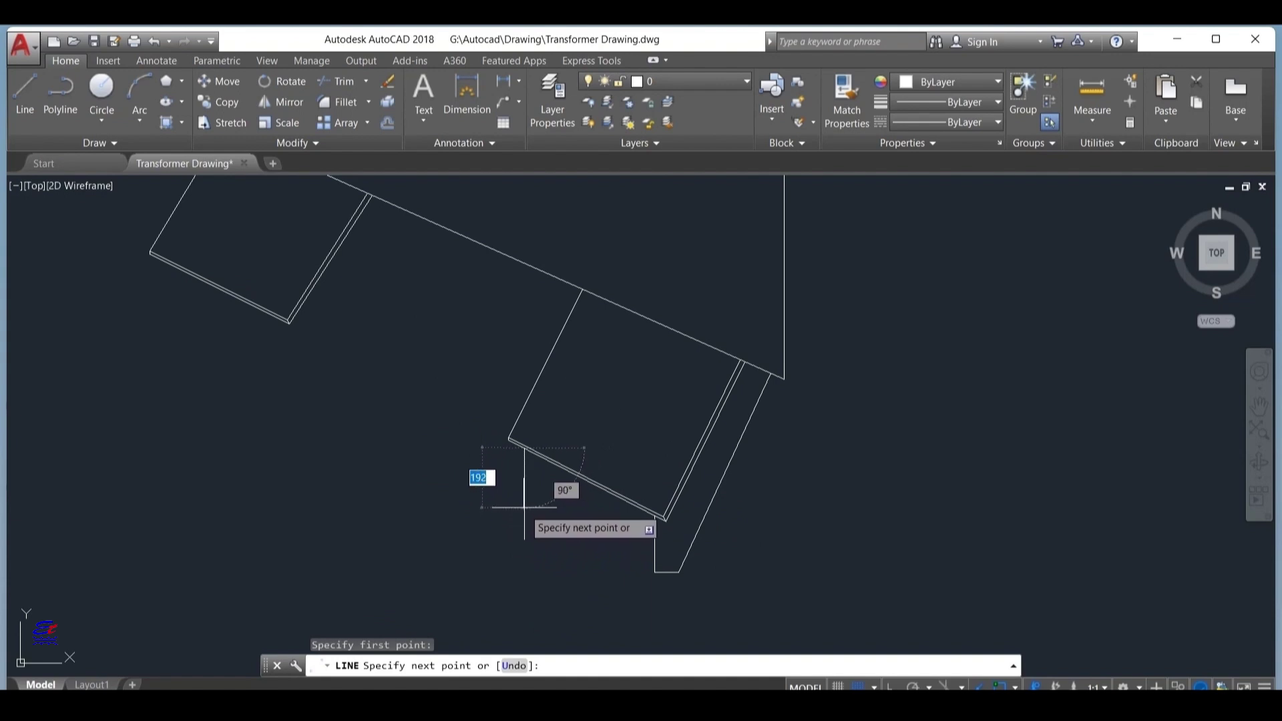
pyautogui.click(525, 506)
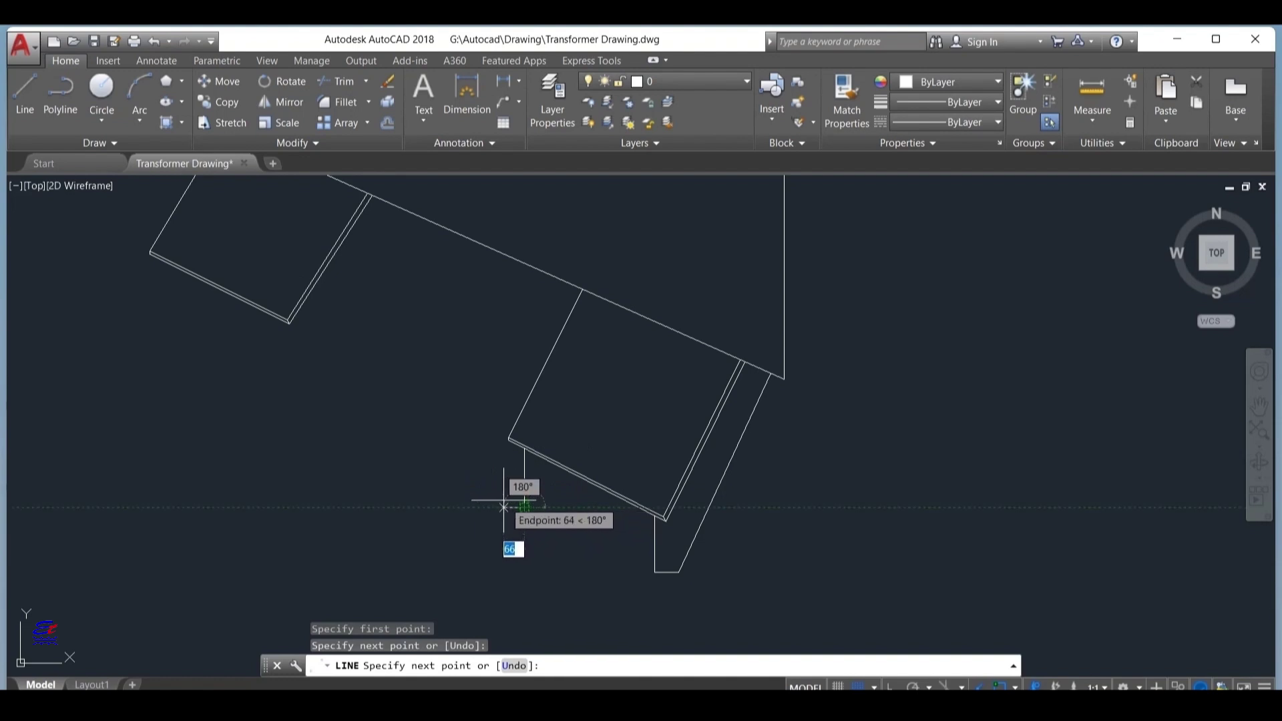
pyautogui.click(504, 506)
pyautogui.press('Escape')
pyautogui.scroll(-5, 664, 592)
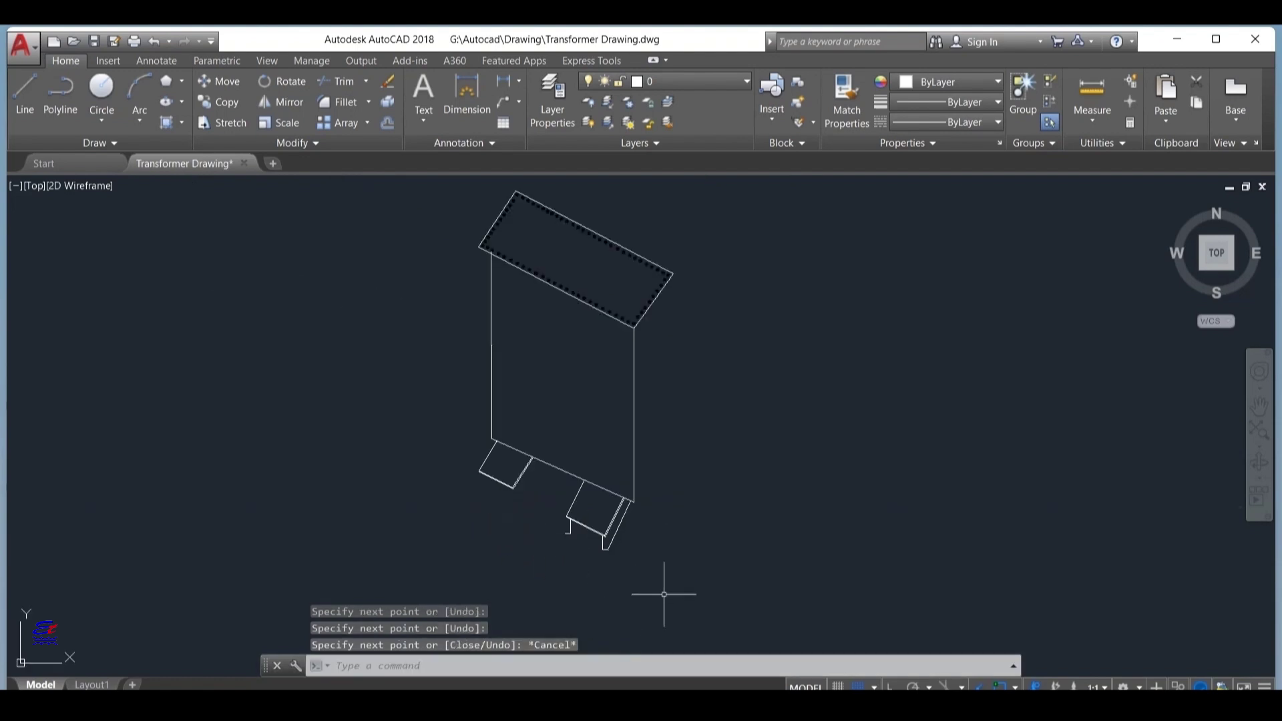
pyautogui.press('Delete')
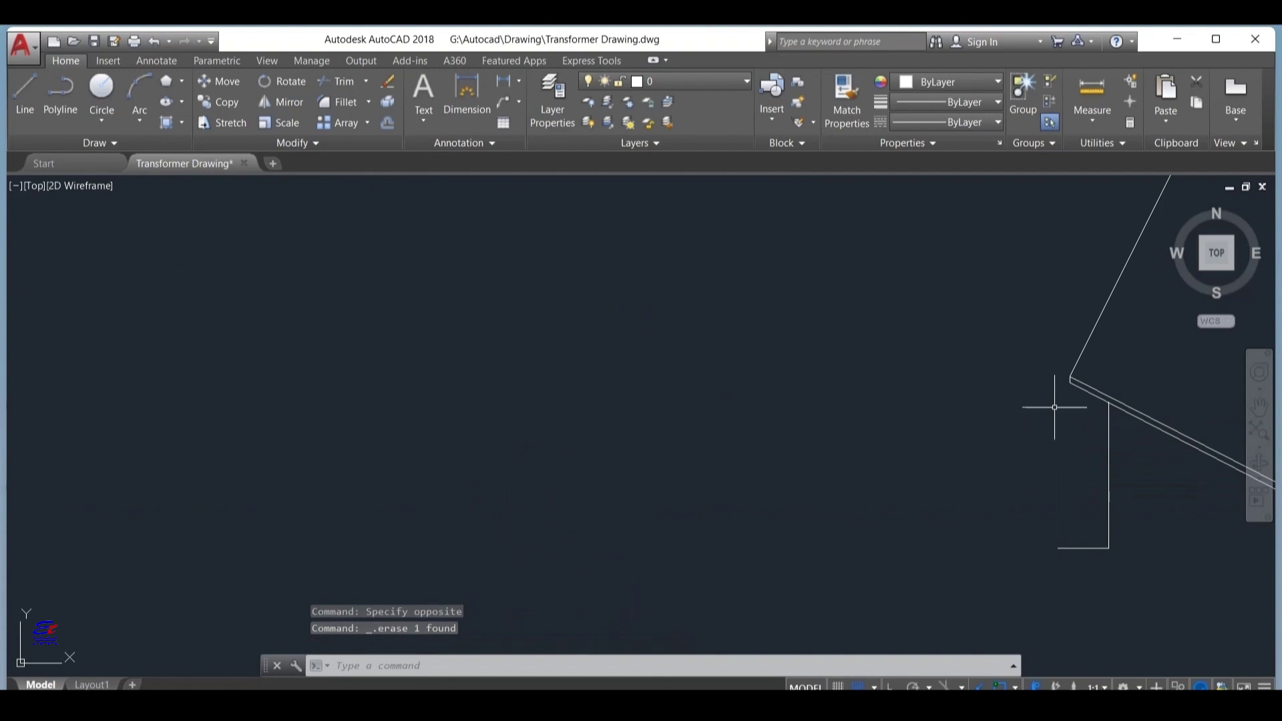
# Step: Close the short leg below the right box's left corner with a diagonal from the horizontal's free end to the vertical's midpoint
pyautogui.click(25, 95)
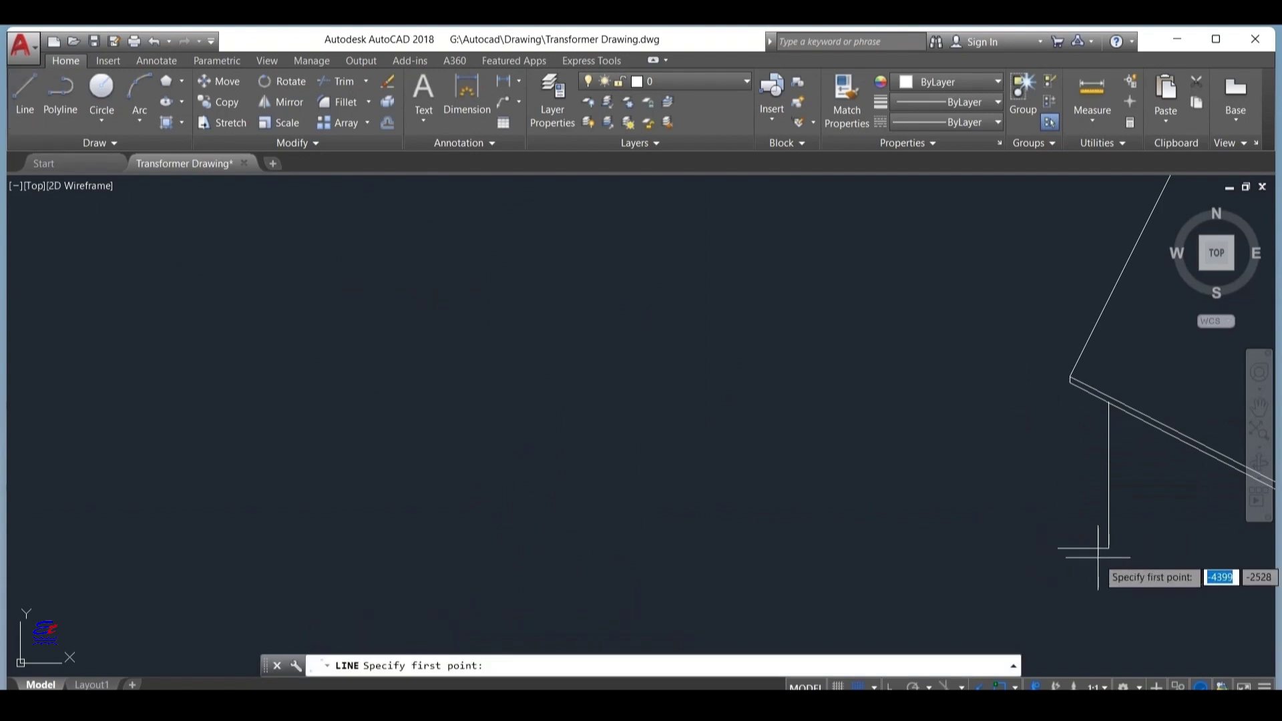
pyautogui.click(1058, 547)
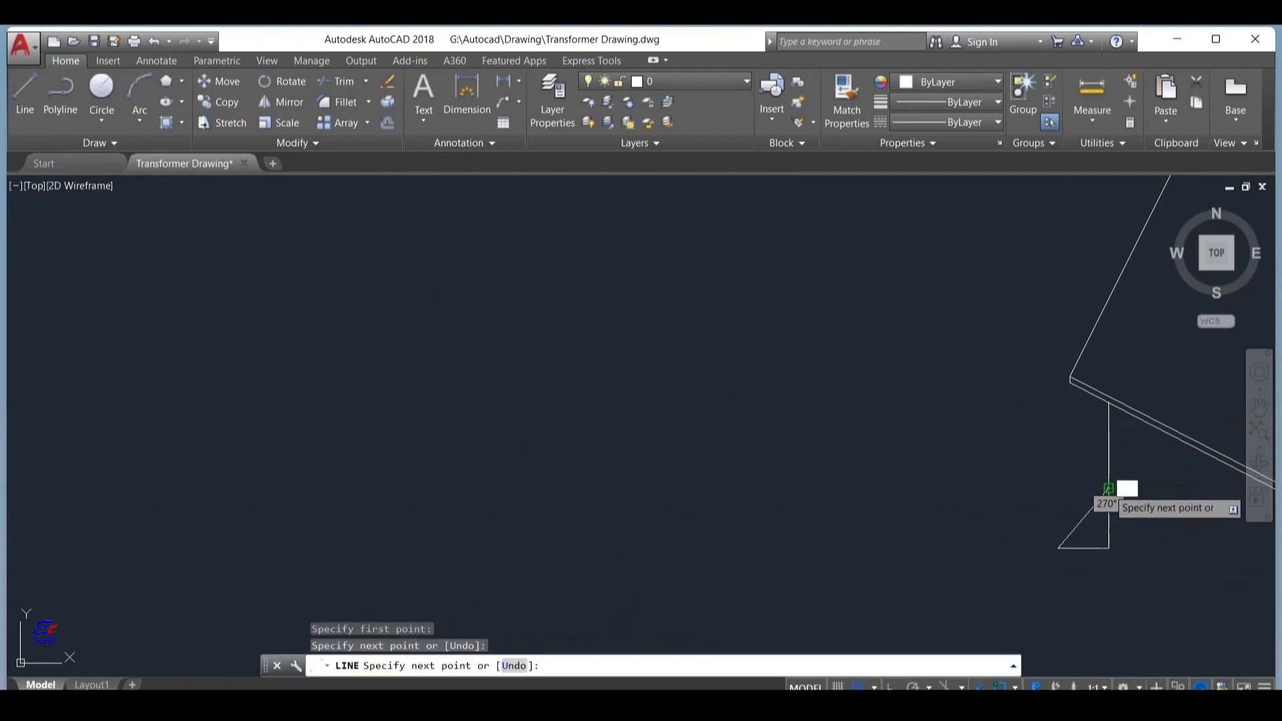
pyautogui.press('Escape')
pyautogui.scroll(-10, 924, 525)
pyautogui.press('Escape')
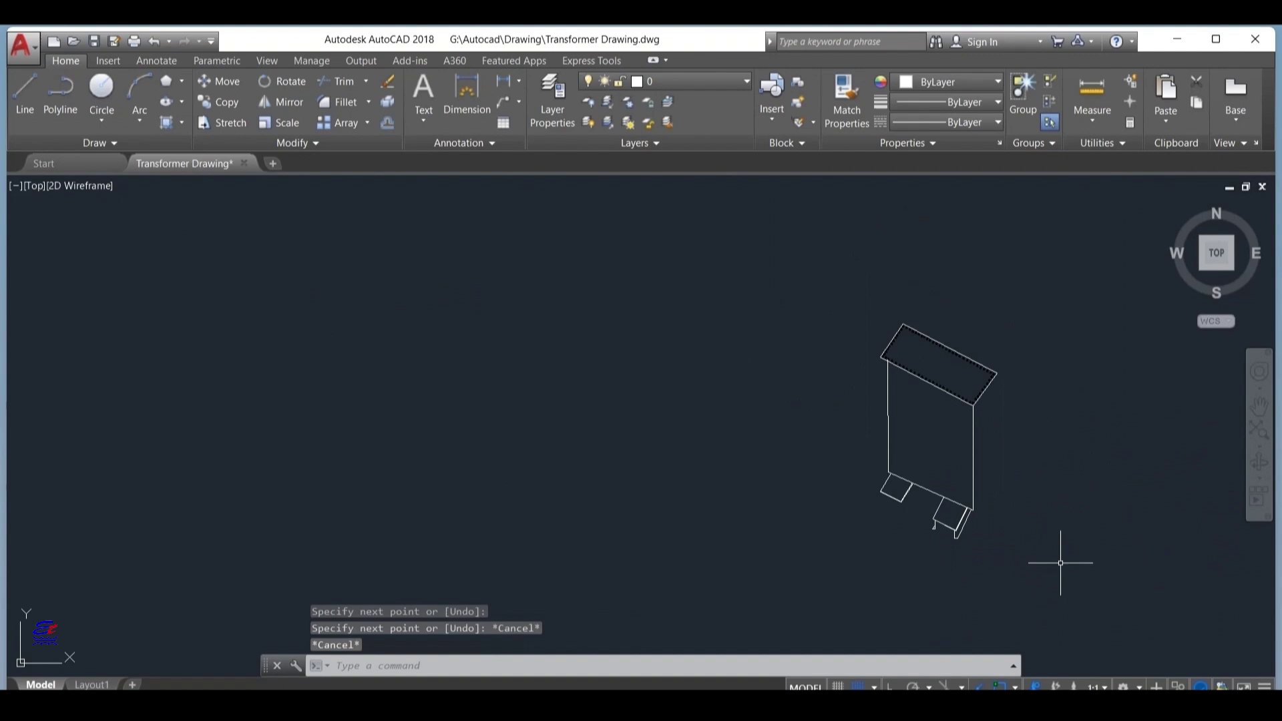
# Step: Draw a leg below the left box: about 203 units down, a short sloping line, and a long line up to the body's bottom edge
pyautogui.scroll(2, 842, 569)
pyautogui.scroll(6, 842, 570)
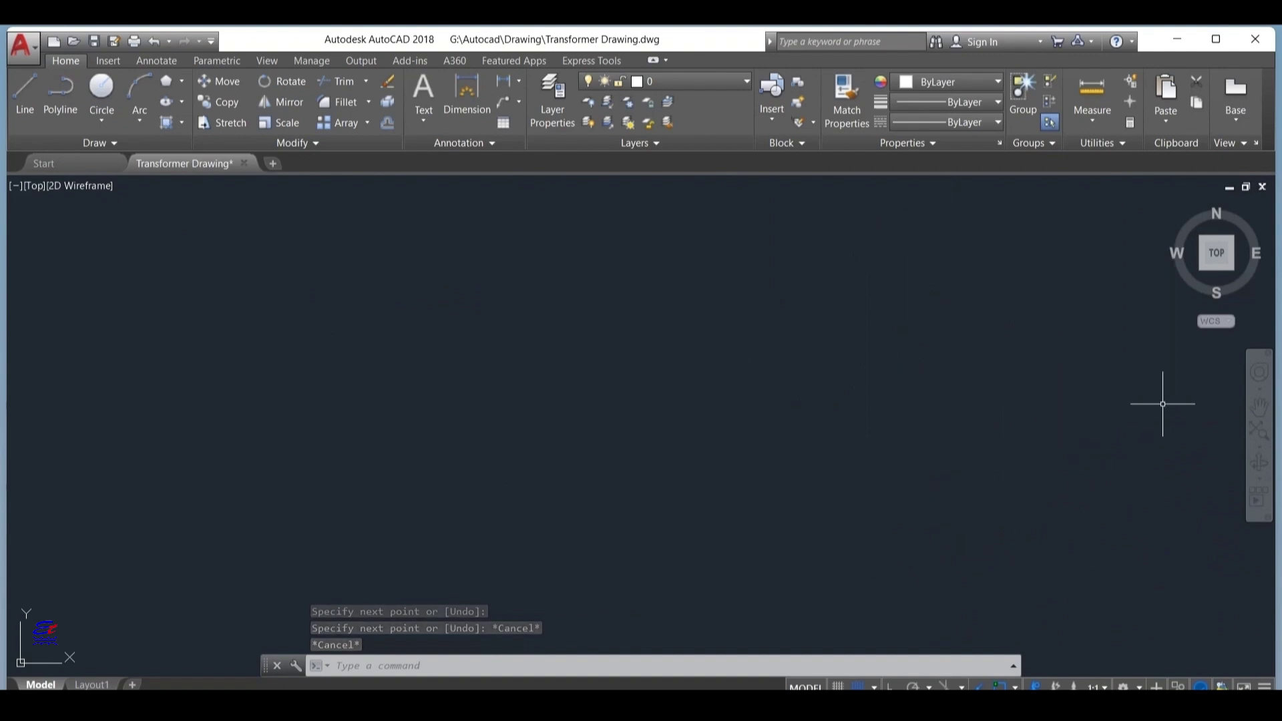
pyautogui.moveTo(1162, 403); pyautogui.dragTo(679, 689, button='middle')
pyautogui.scroll(-4, 449, 499)
pyautogui.click(25, 100)
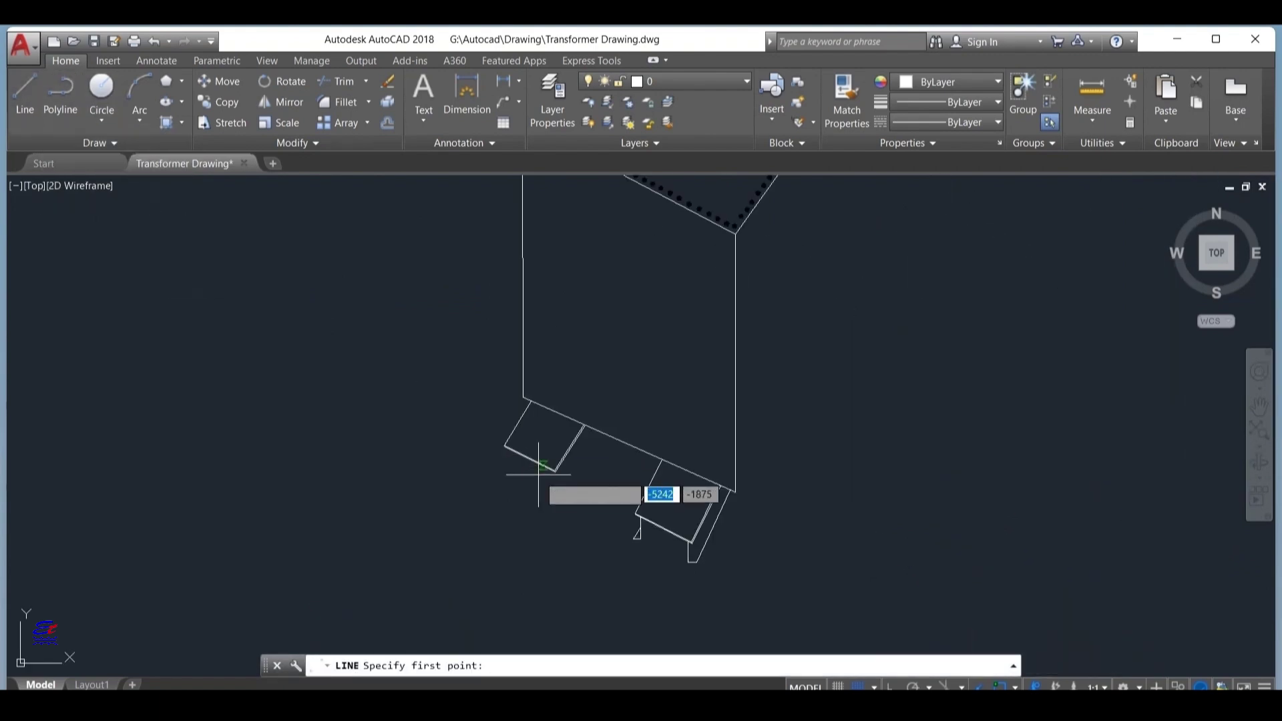
pyautogui.scroll(2, 537, 473)
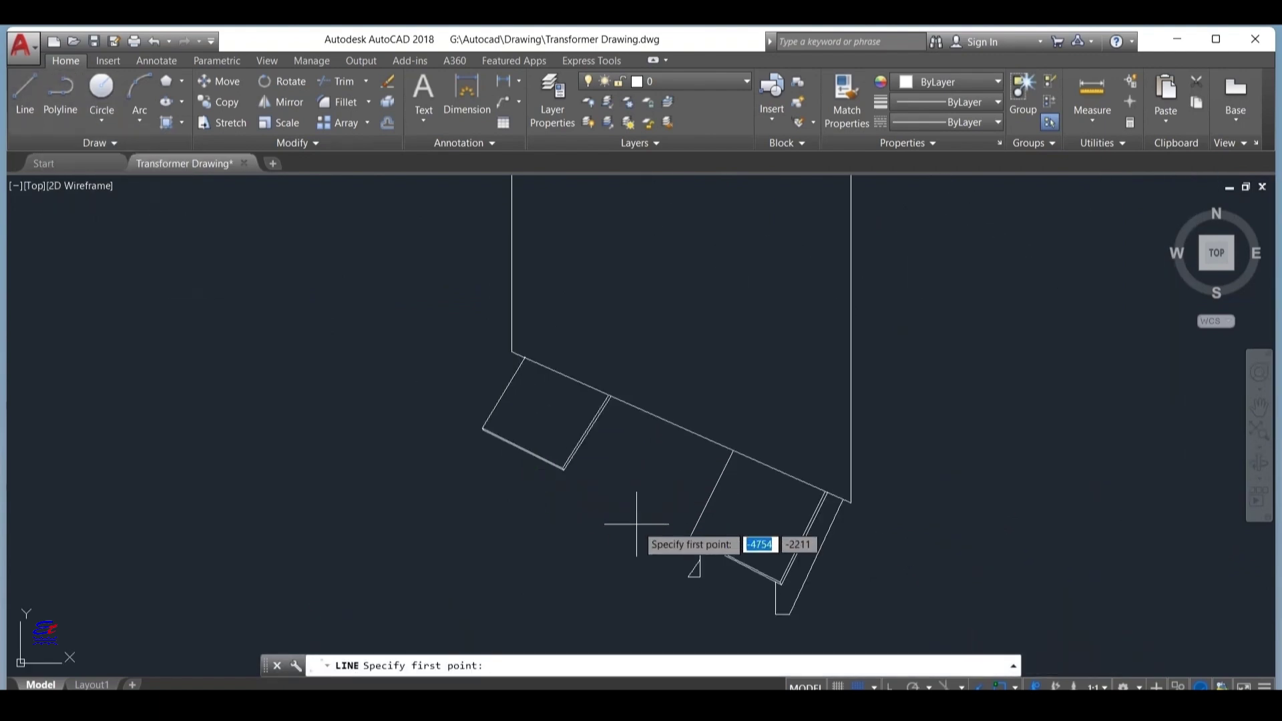
pyautogui.scroll(2, 554, 469)
pyautogui.click(554, 466)
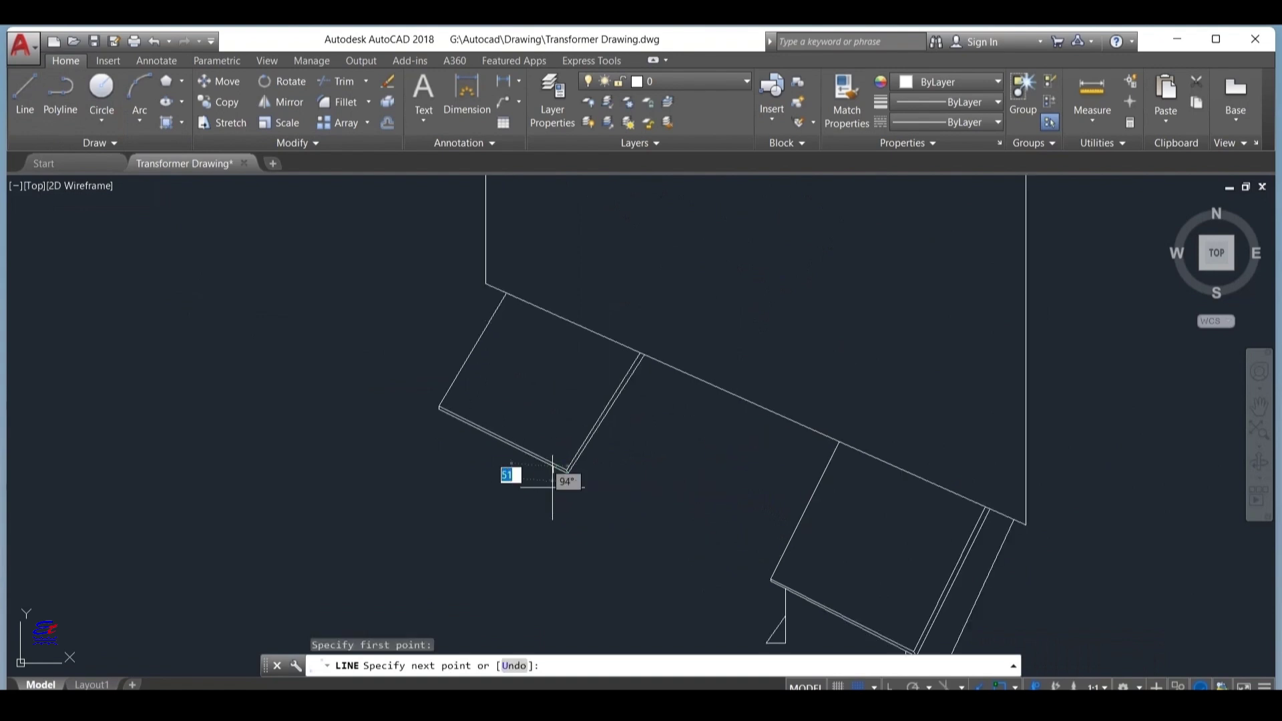
pyautogui.moveTo(550, 515); pyautogui.dragTo(509, 438, button='middle')
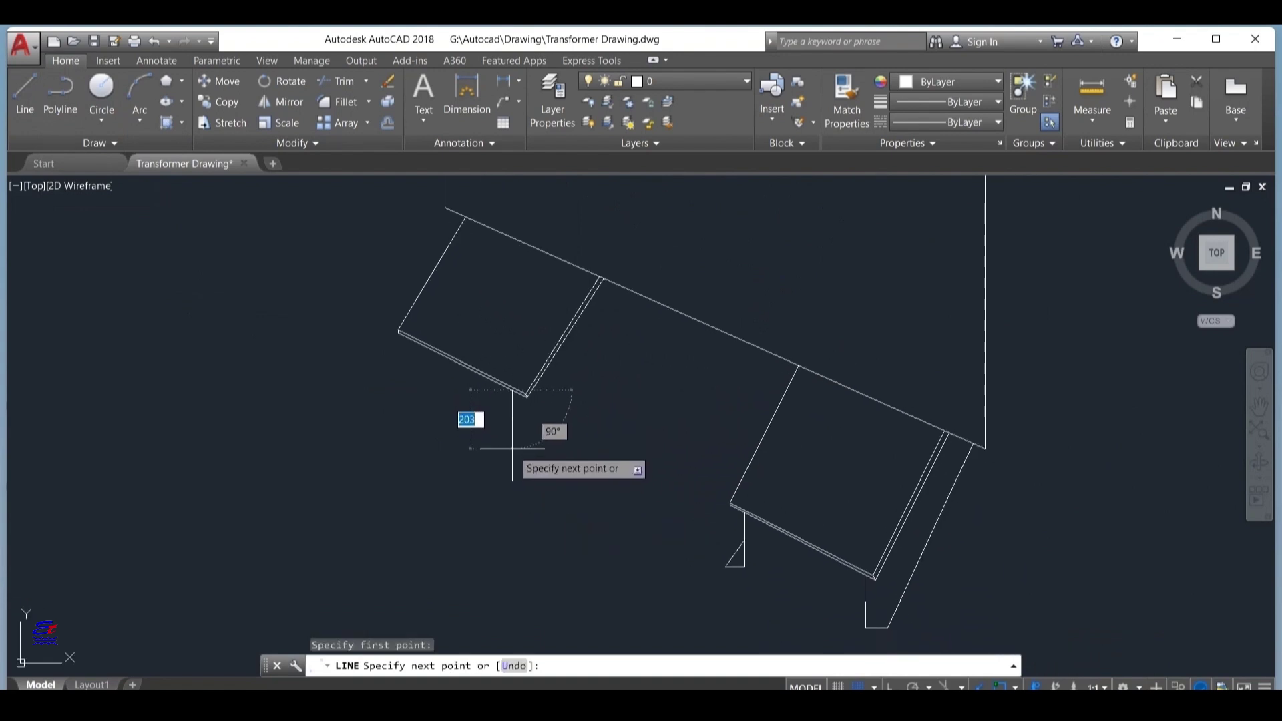
pyautogui.click(512, 449)
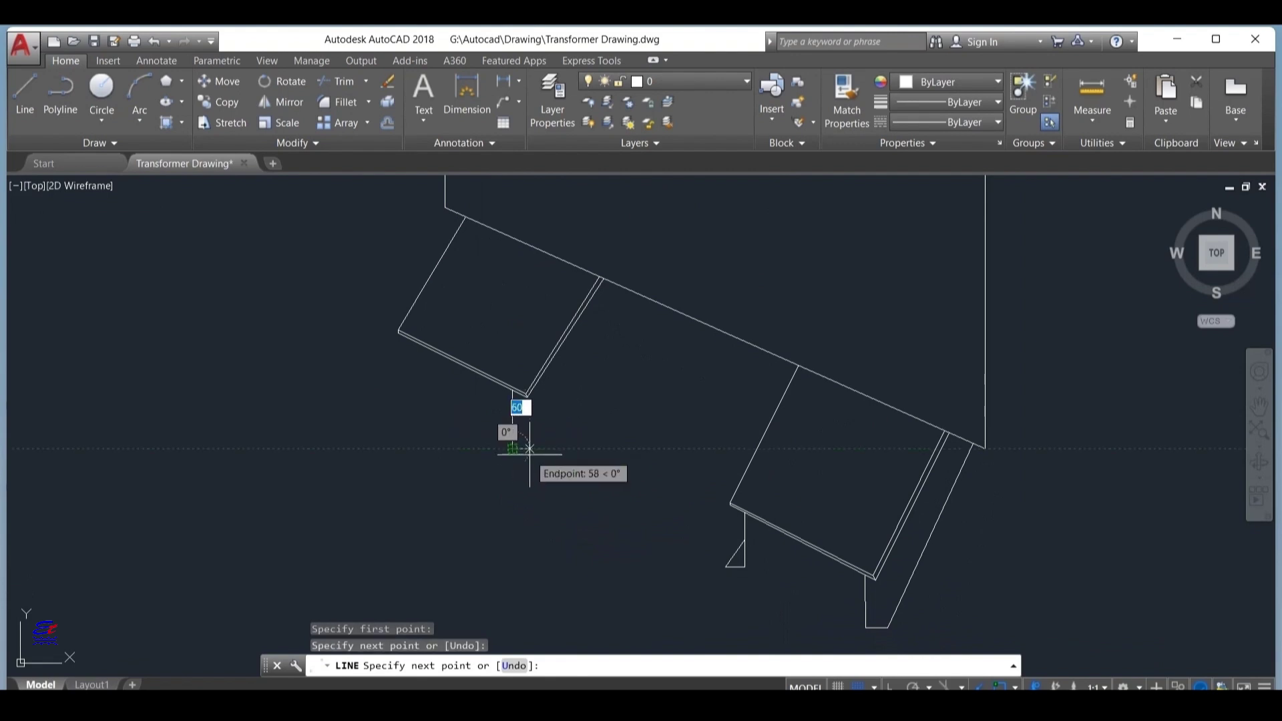
pyautogui.scroll(2, 533, 448)
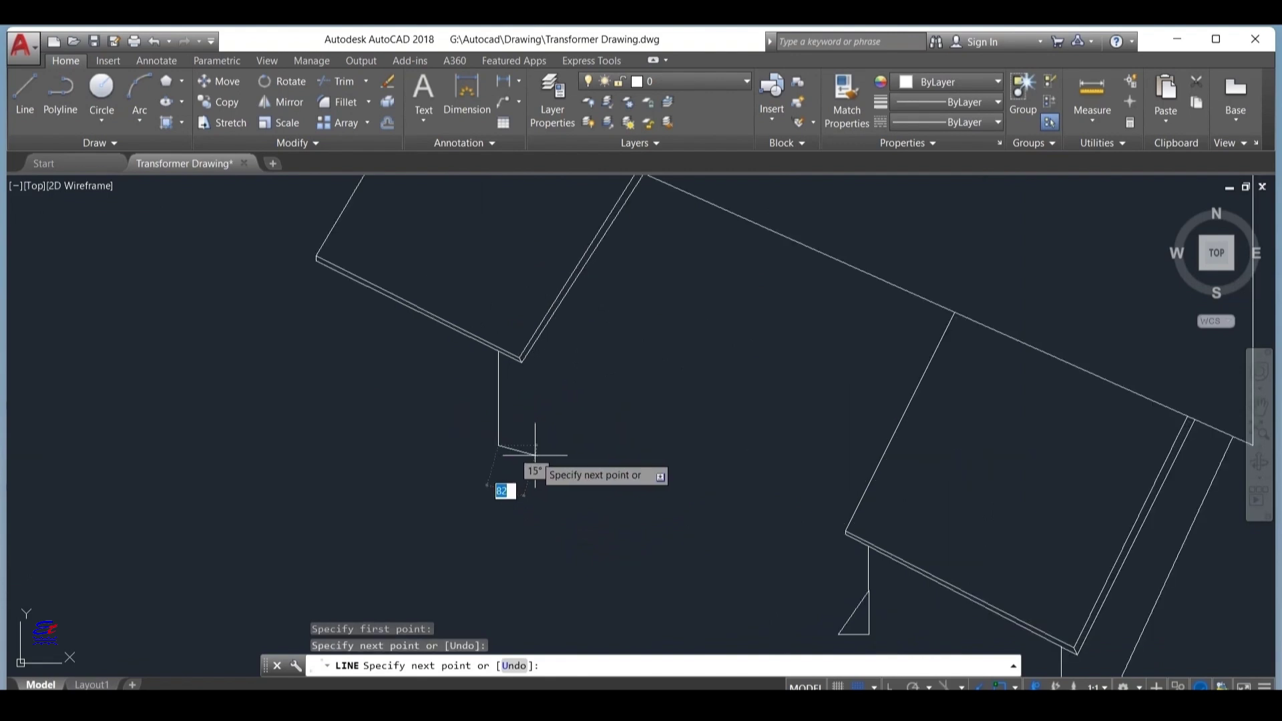
pyautogui.click(541, 459)
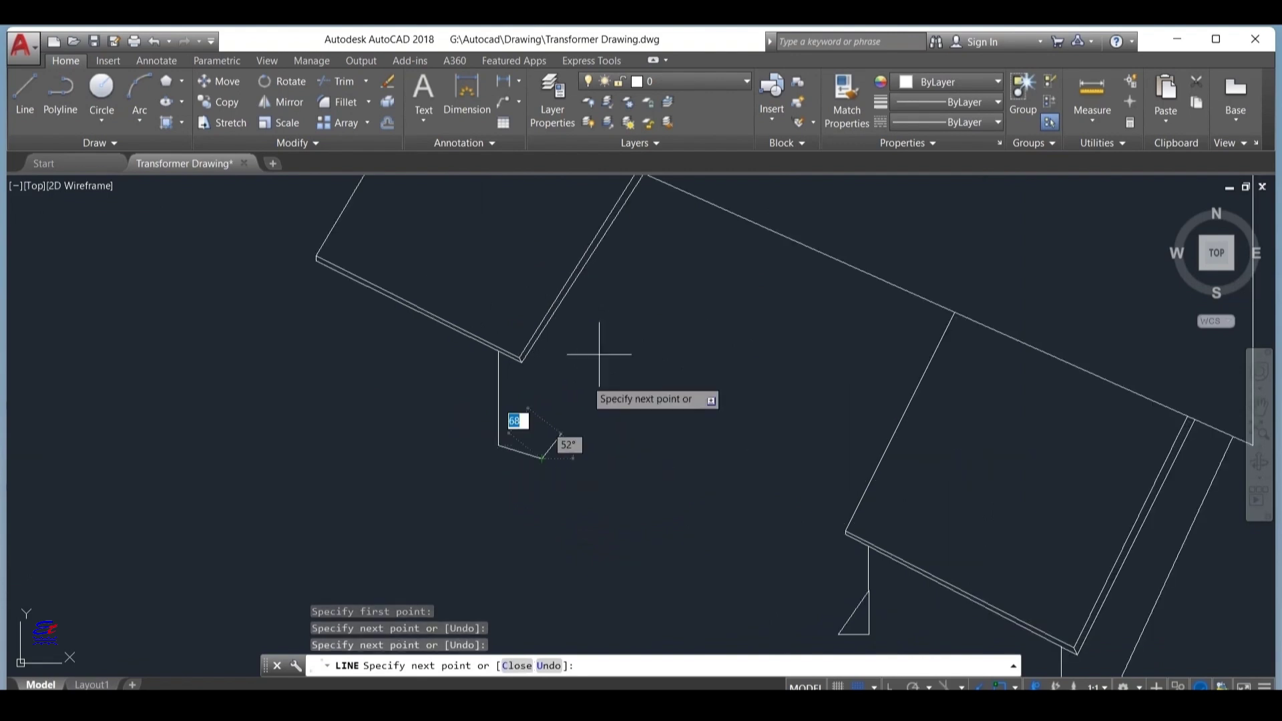
pyautogui.click(697, 197)
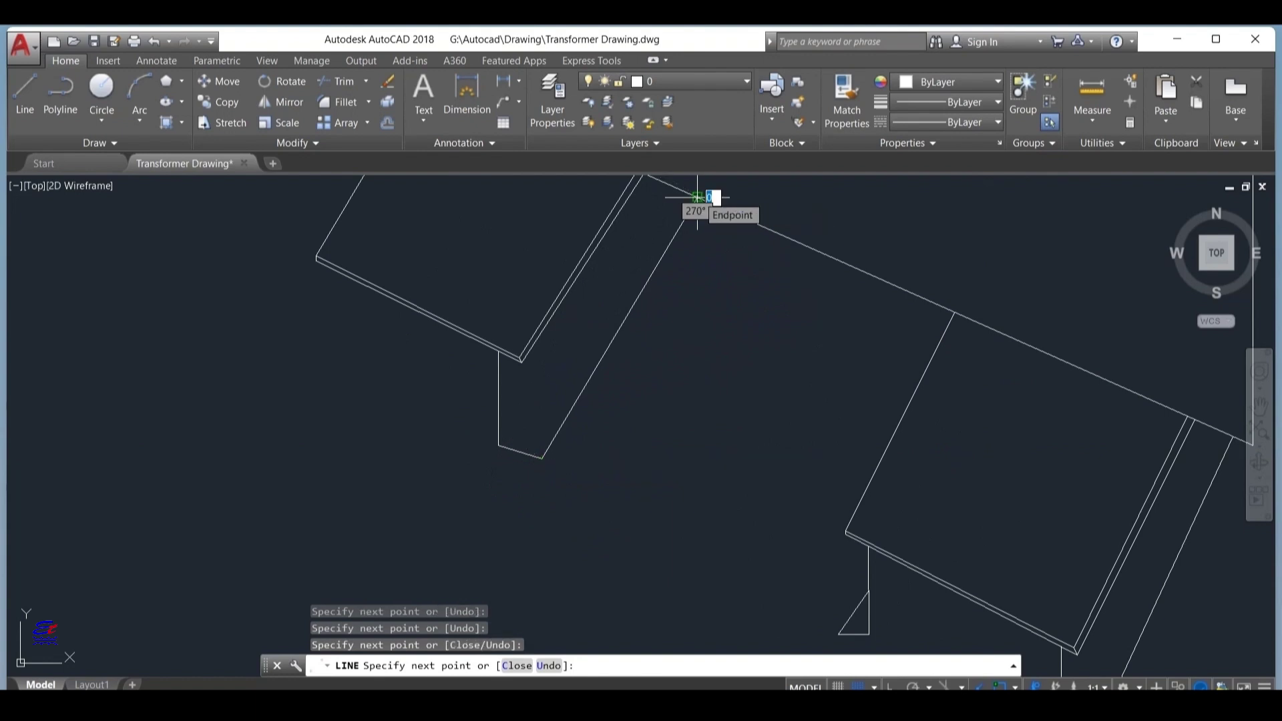
pyautogui.press('Escape')
# Step: Draw a small leg under the left box's left corner: about 195 units slanting down, about 70 units leftward, and a diagonal back to the first line
pyautogui.scroll(-4, 586, 358)
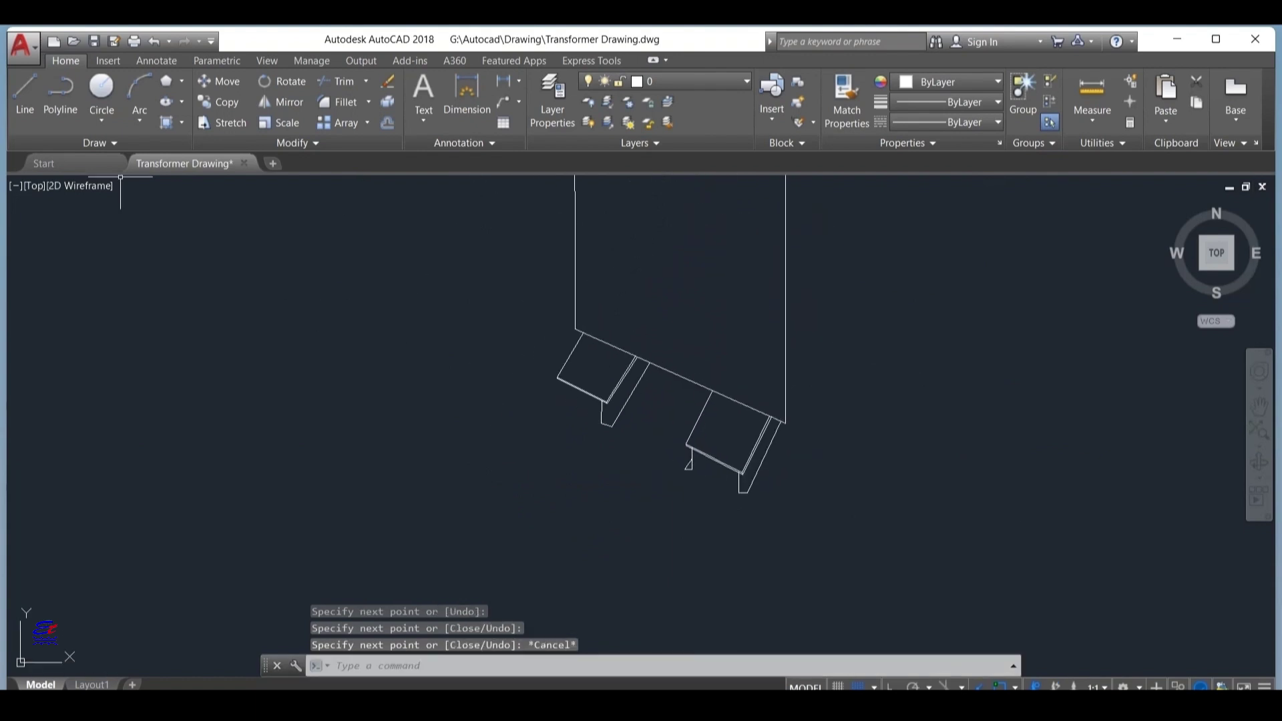
pyautogui.click(24, 87)
pyautogui.scroll(2, 530, 381)
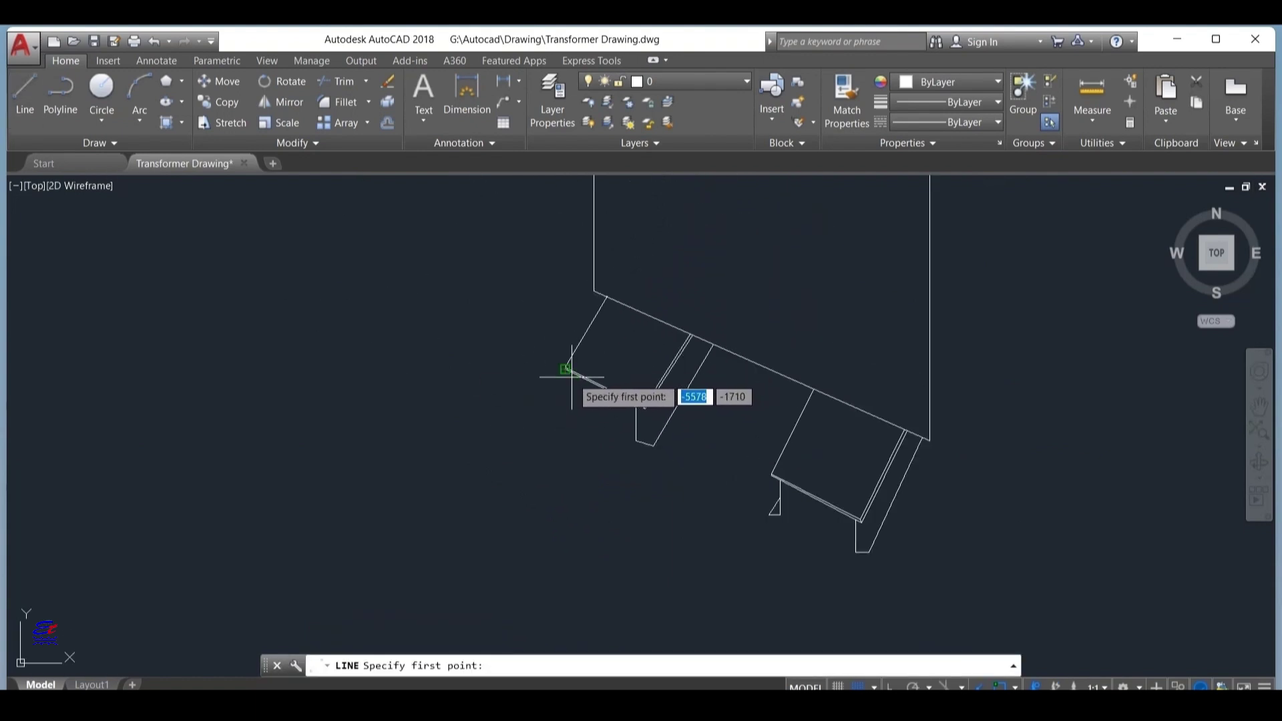
pyautogui.scroll(1, 572, 378)
pyautogui.click(565, 367)
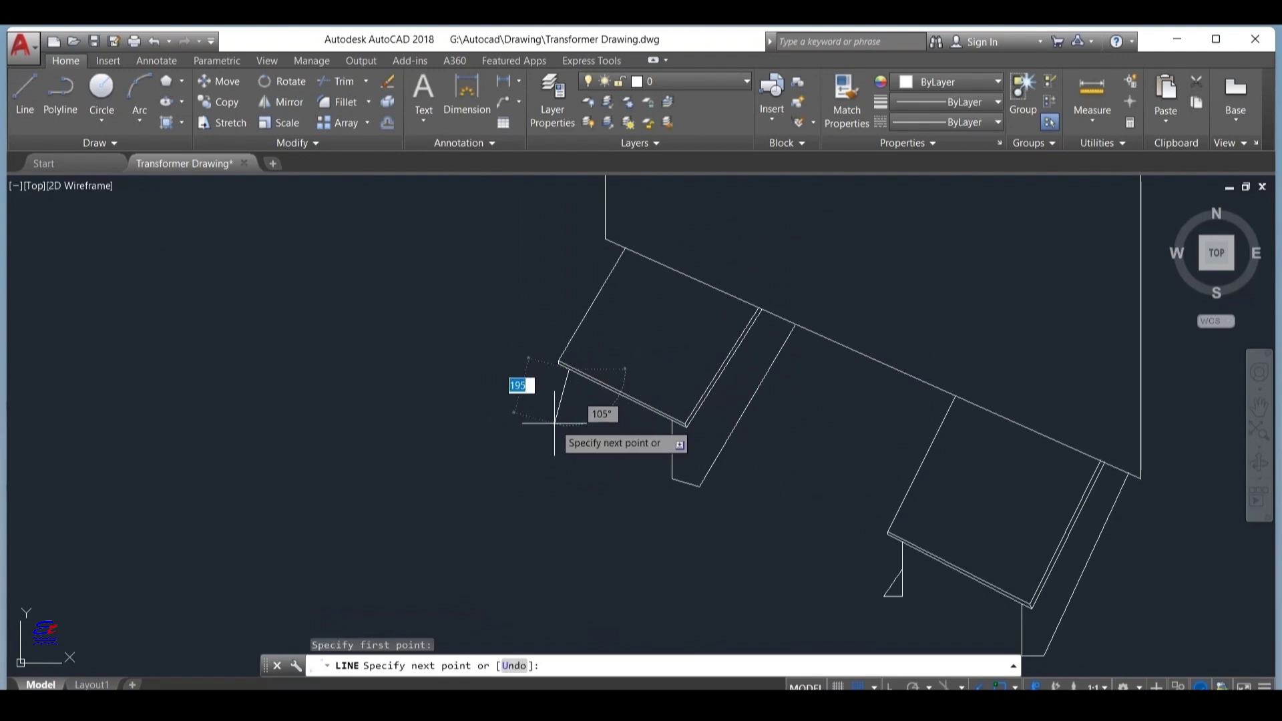
pyautogui.click(554, 423)
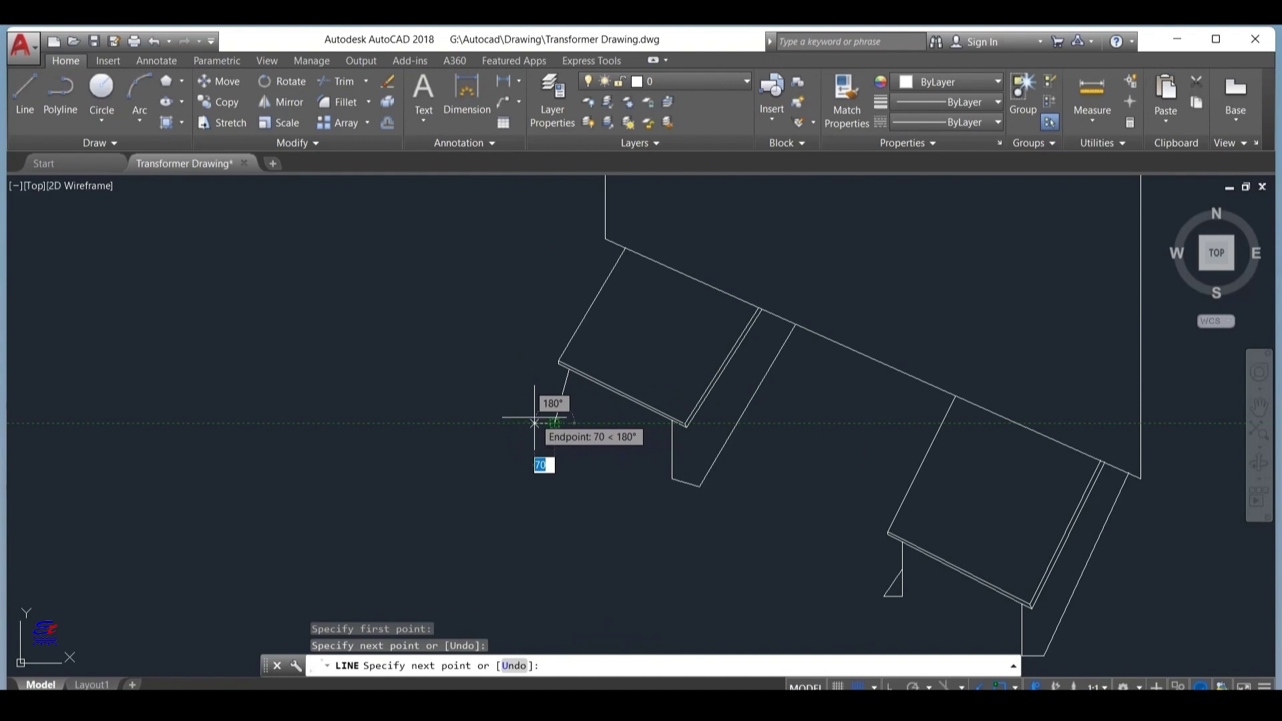
pyautogui.scroll(2, 534, 423)
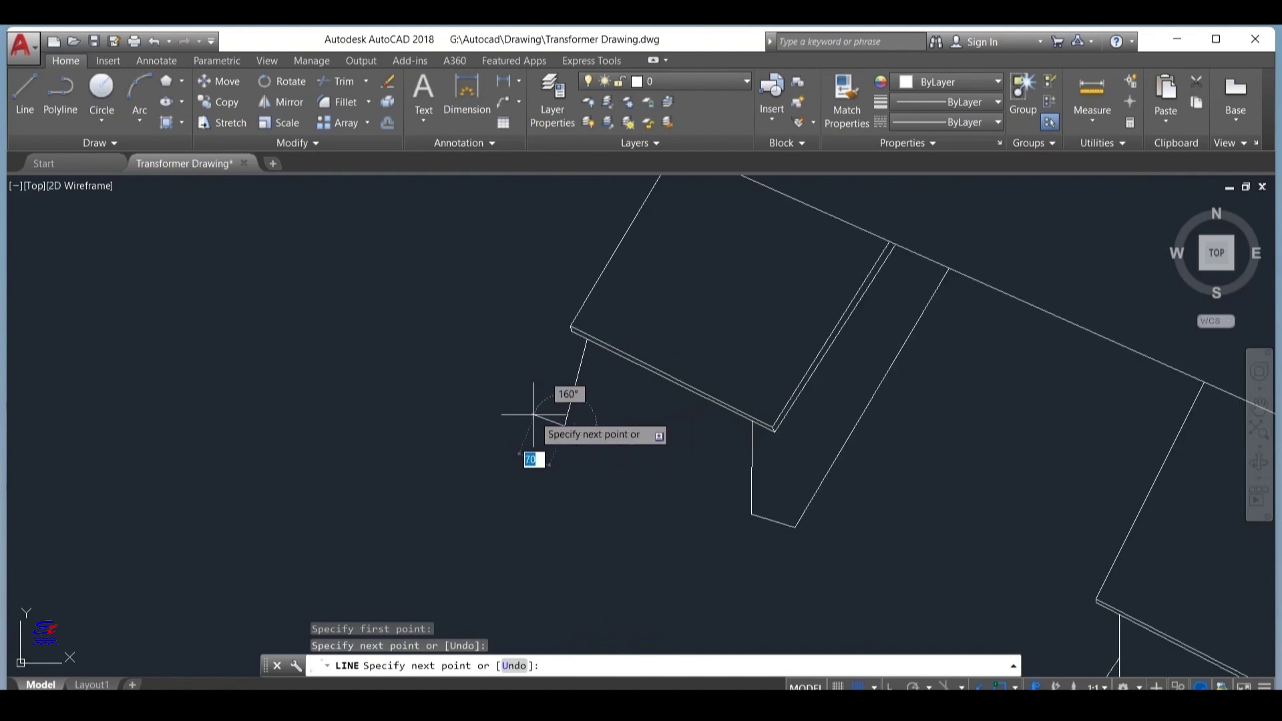
pyautogui.click(534, 415)
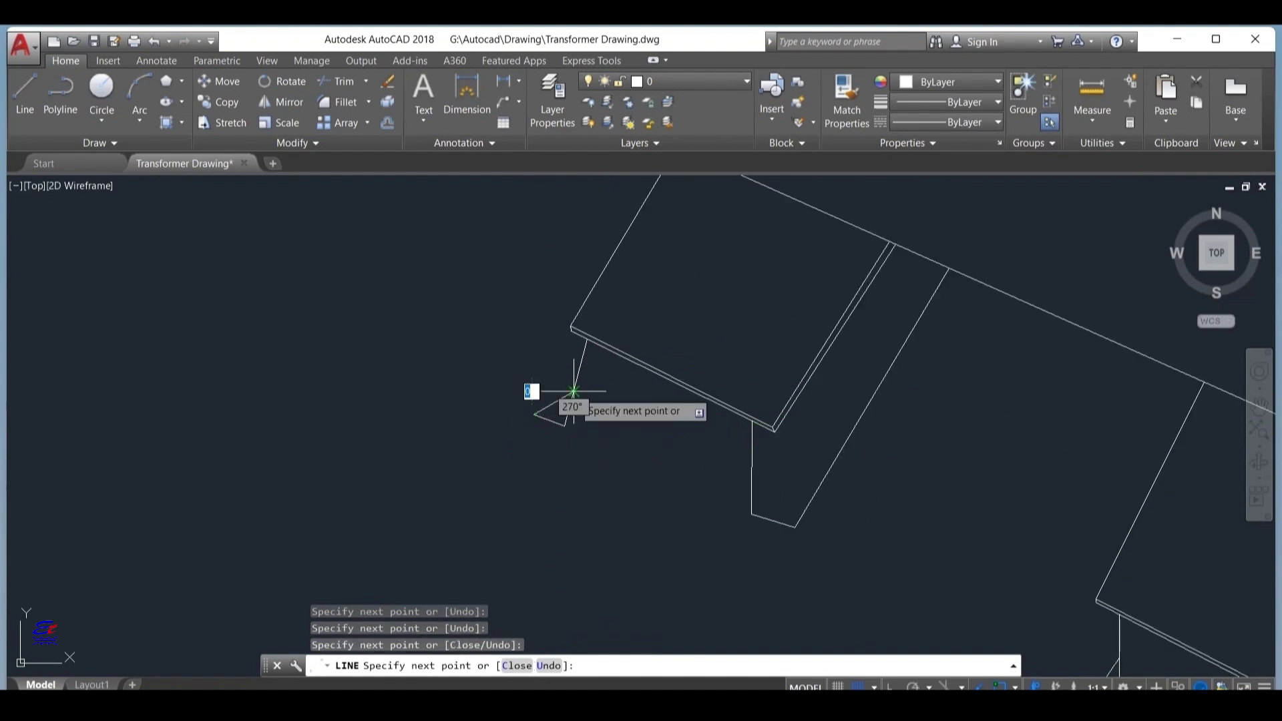
pyautogui.press('Escape')
# Step: Draw a line about 65 units down from the tilted rectangle's left corner and a parallel to its lower edge, ending at the body's right side
pyautogui.scroll(-4, 661, 467)
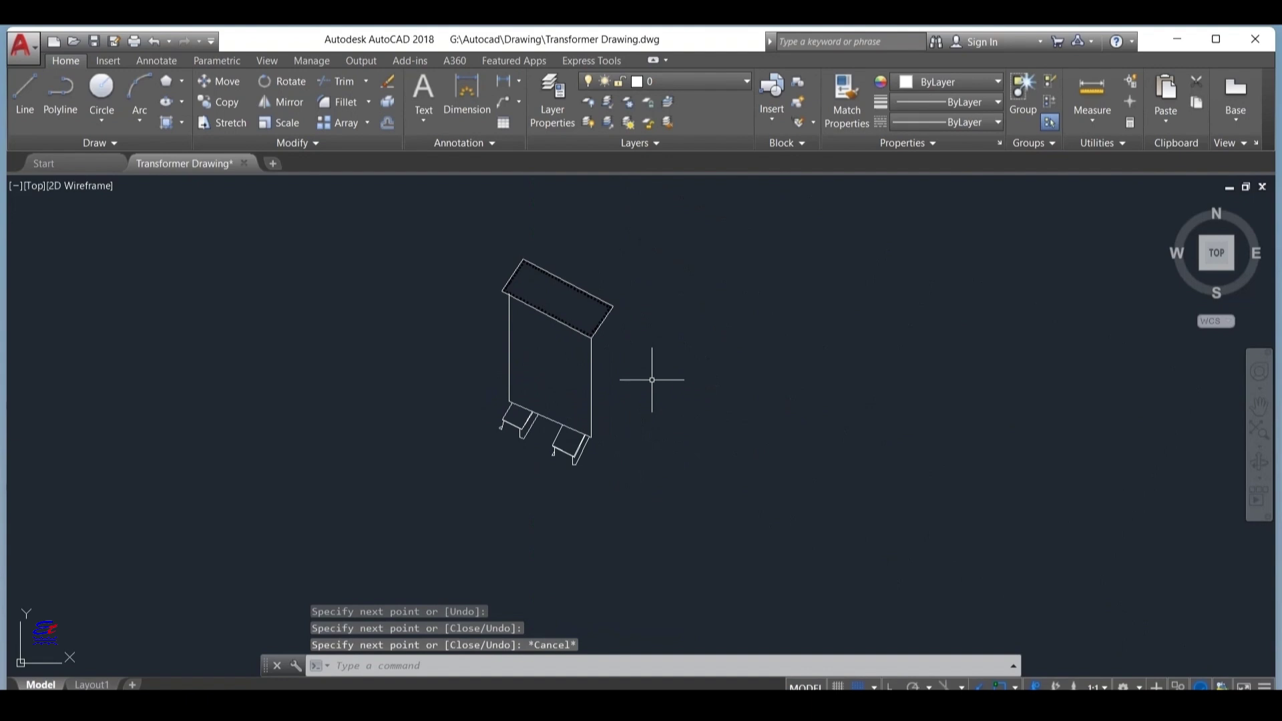
pyautogui.scroll(-2, 651, 379)
pyautogui.scroll(4, 492, 443)
pyautogui.scroll(-2, 581, 434)
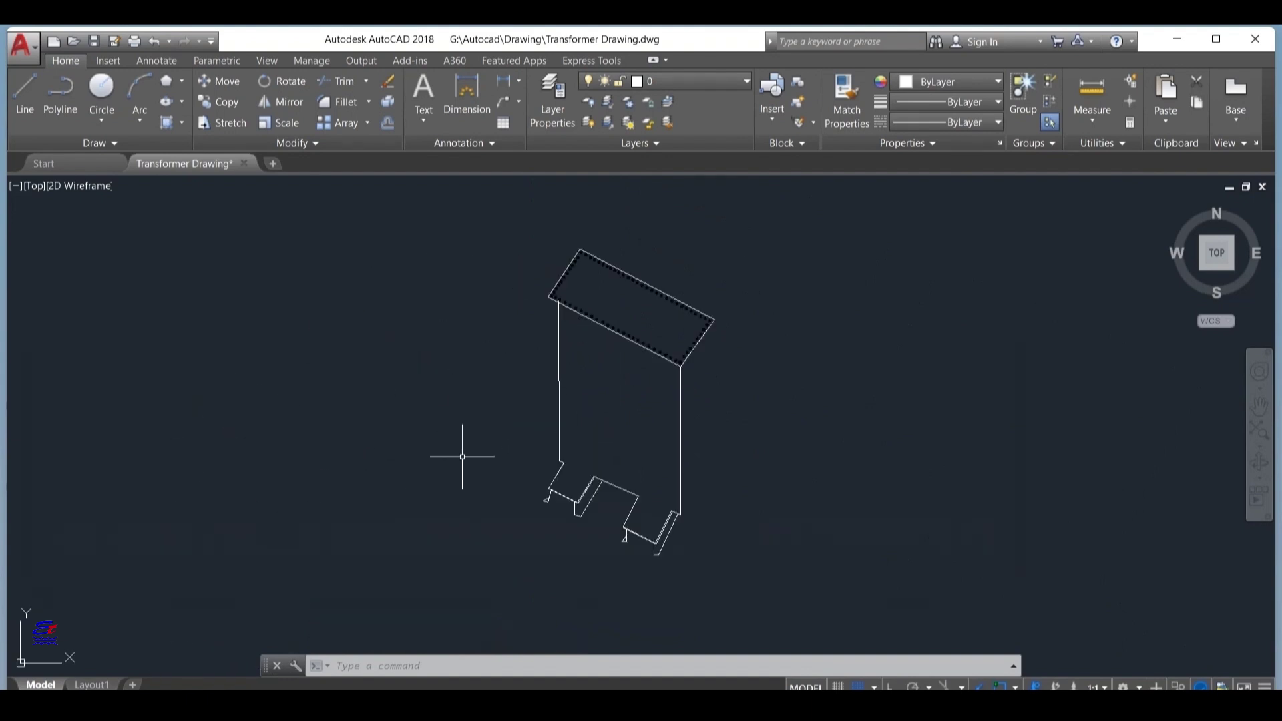
pyautogui.scroll(2, 551, 373)
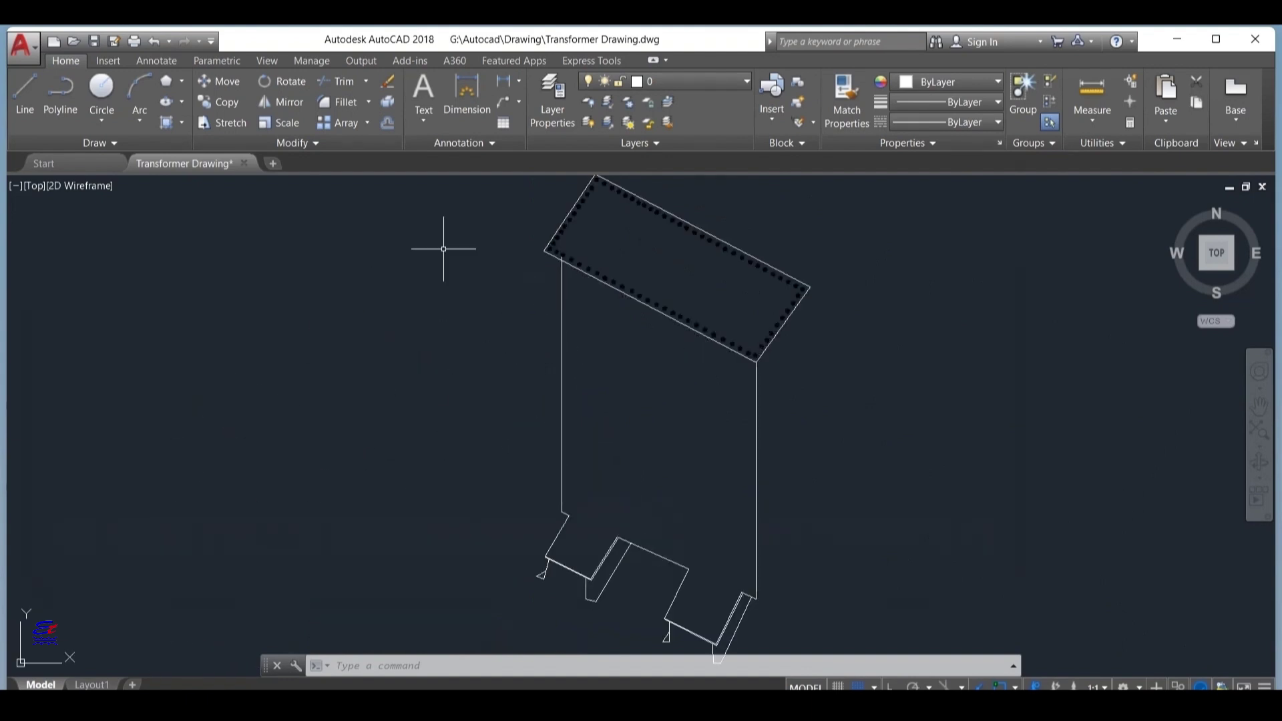
pyautogui.click(25, 93)
pyautogui.scroll(2, 515, 249)
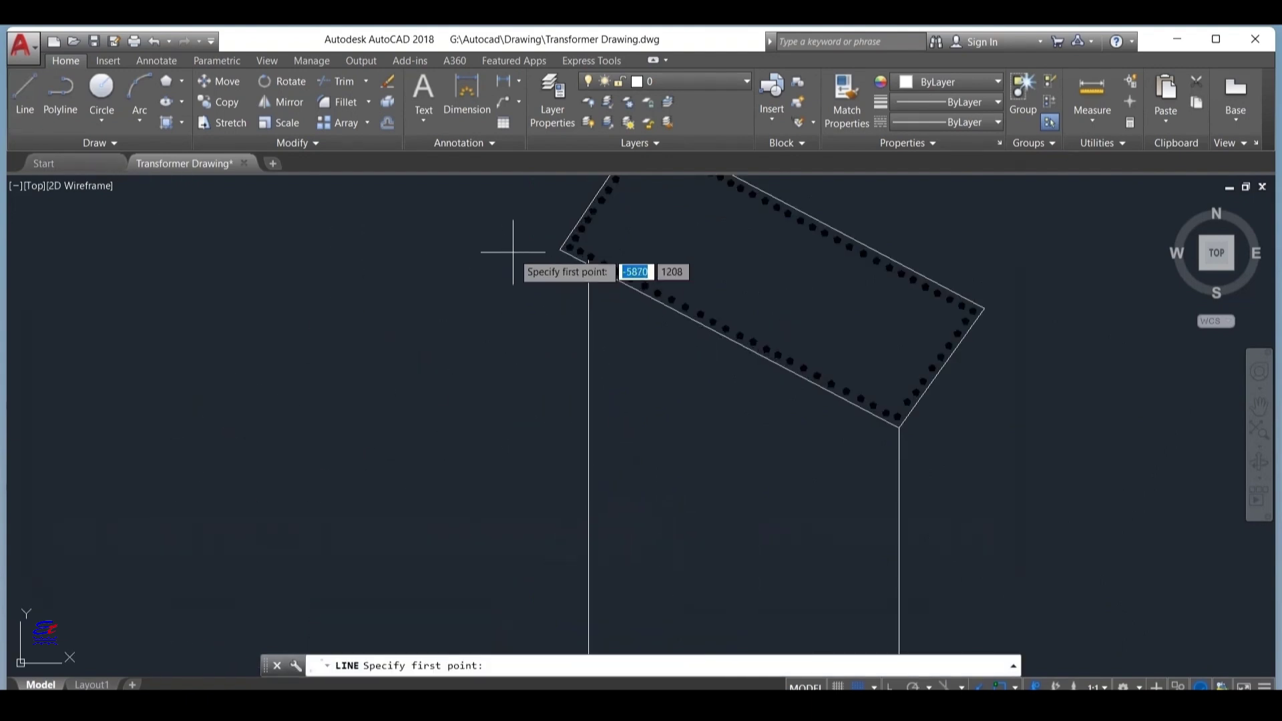
pyautogui.click(560, 250)
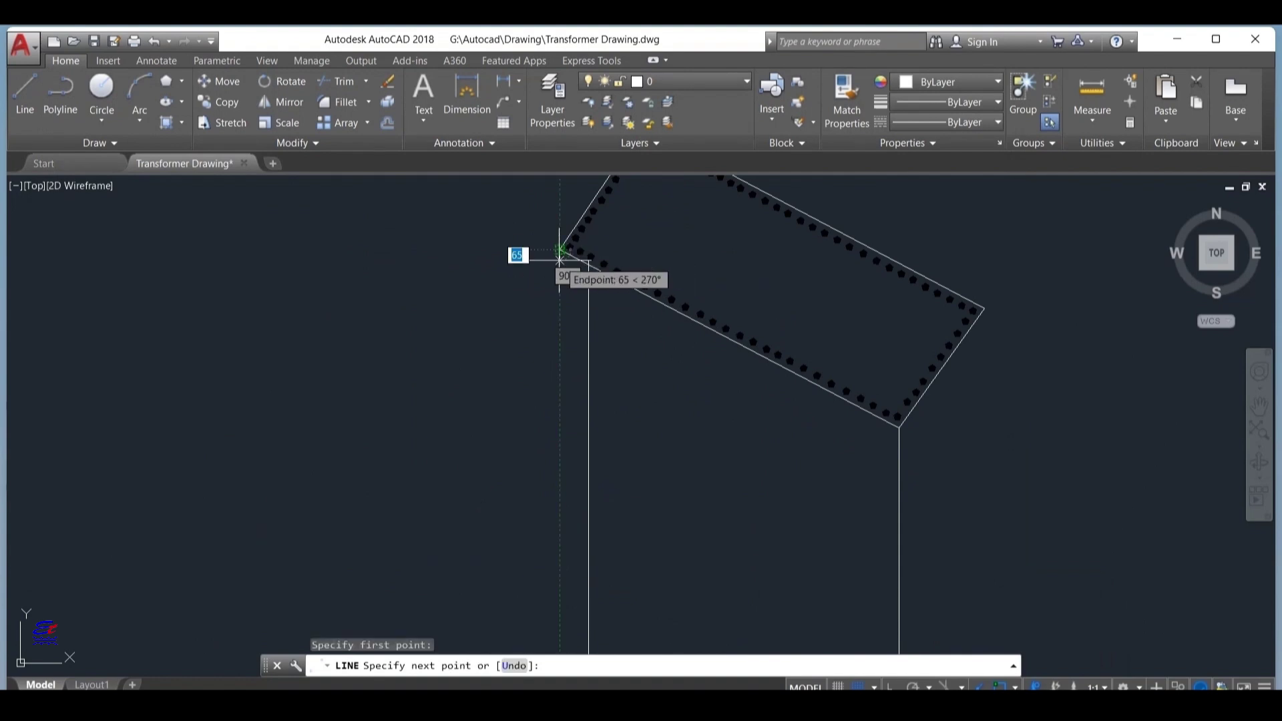
pyautogui.click(560, 260)
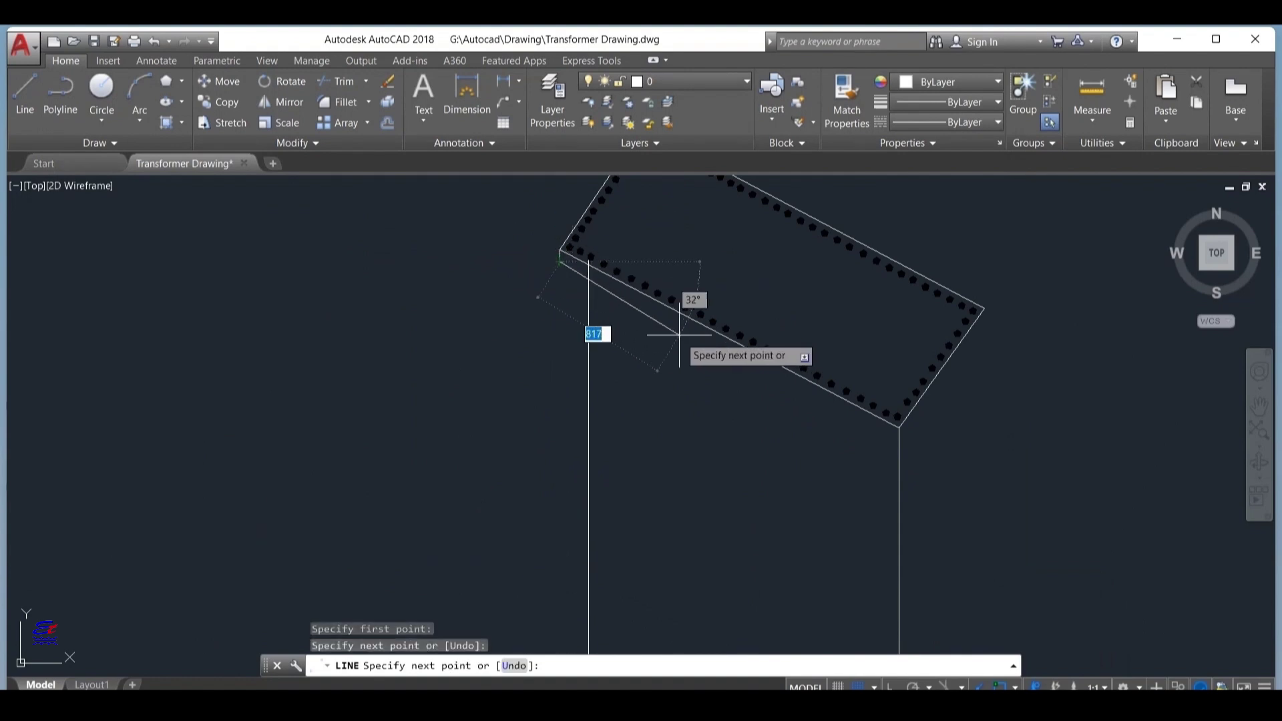
pyautogui.click(900, 444)
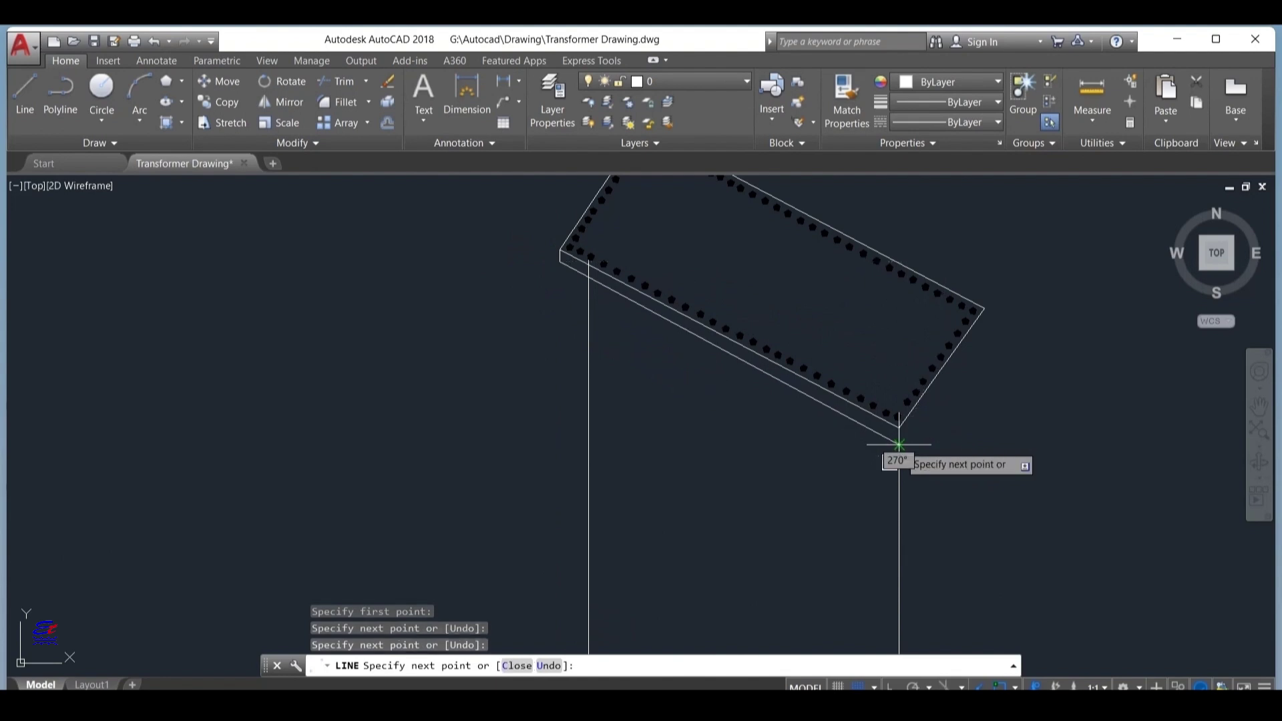
# Step: Try a line from the lower thickness corner straight to the tilted rectangle's right corner, and erase it
pyautogui.click(991, 319)
pyautogui.click(984, 309)
pyautogui.press('Escape')
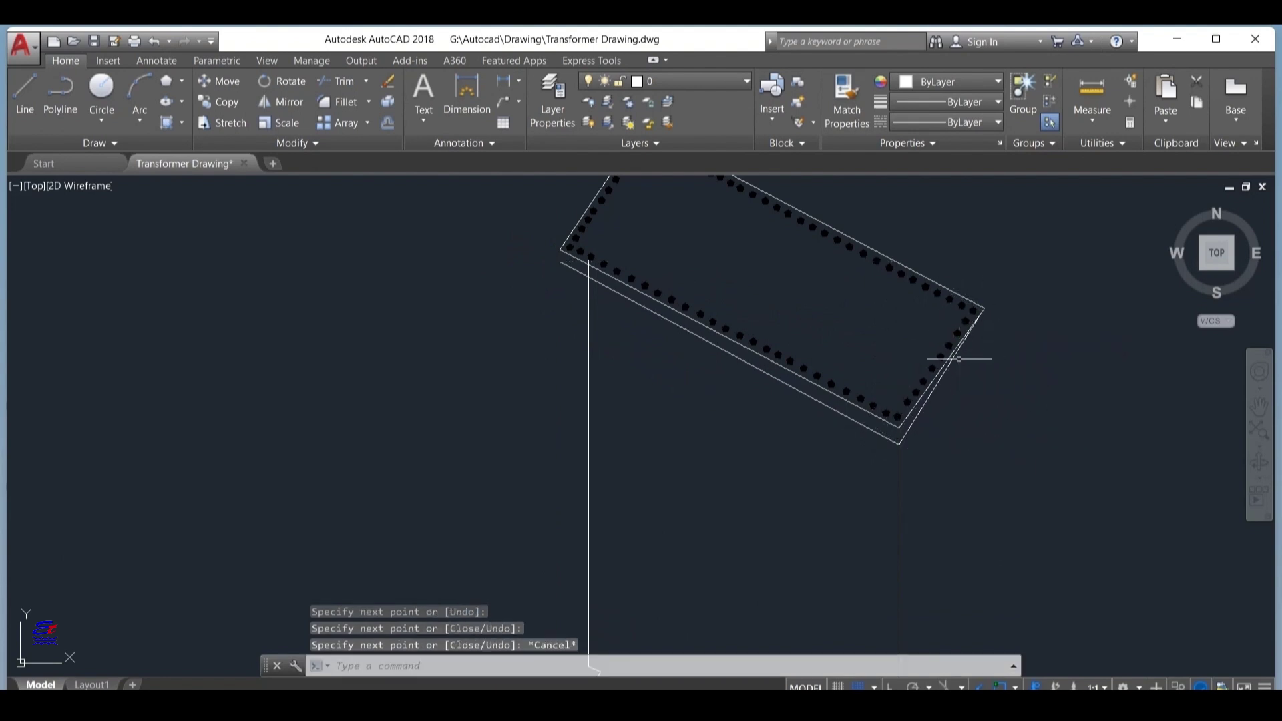
pyautogui.click(953, 359)
pyautogui.press('Escape')
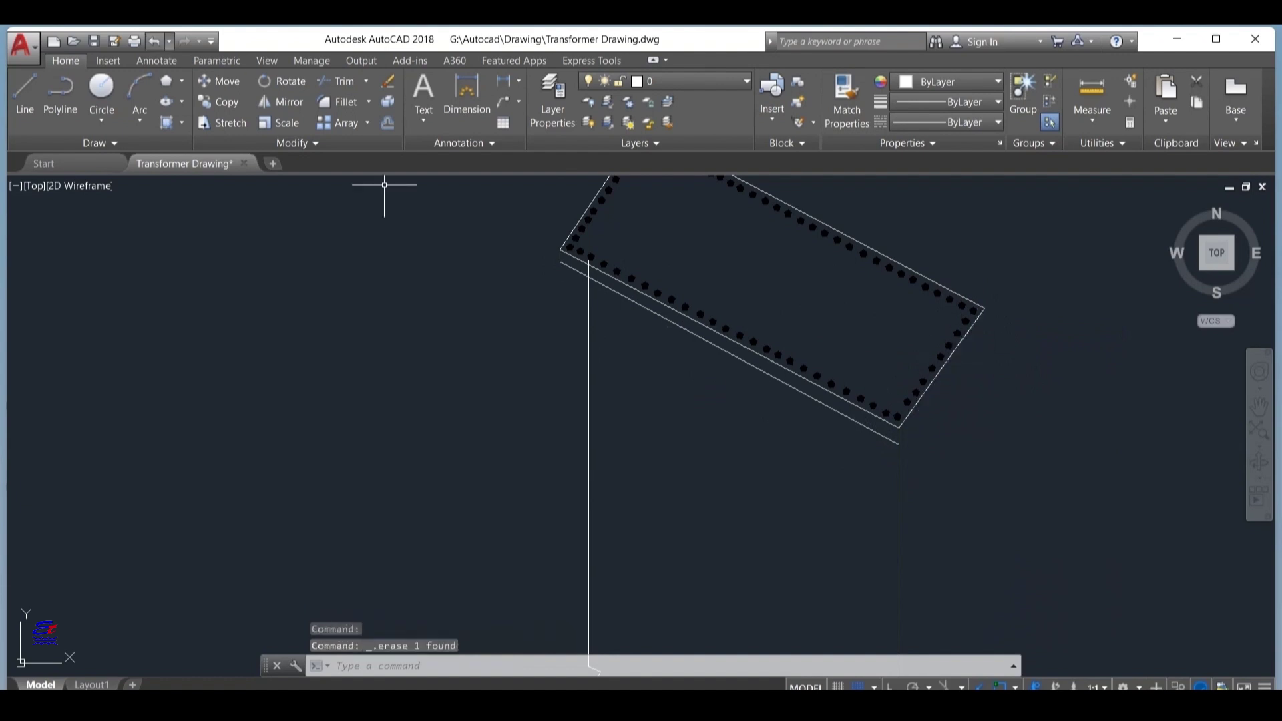
# Step: Double the tilted rectangle's right edge with a corner line about 74 units long and a line down to the lower thickness corner
pyautogui.click(24, 94)
pyautogui.scroll(2, 969, 357)
pyautogui.click(993, 294)
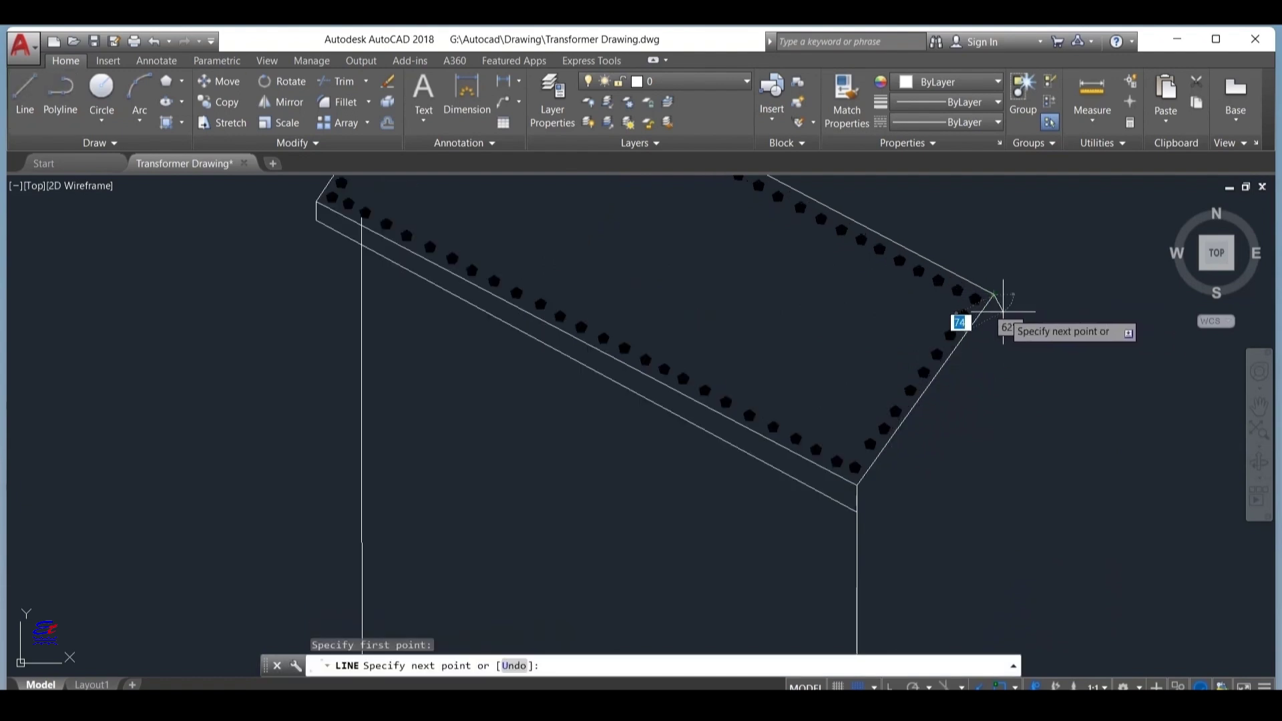
pyautogui.click(1003, 311)
pyautogui.click(856, 511)
pyautogui.press('Escape')
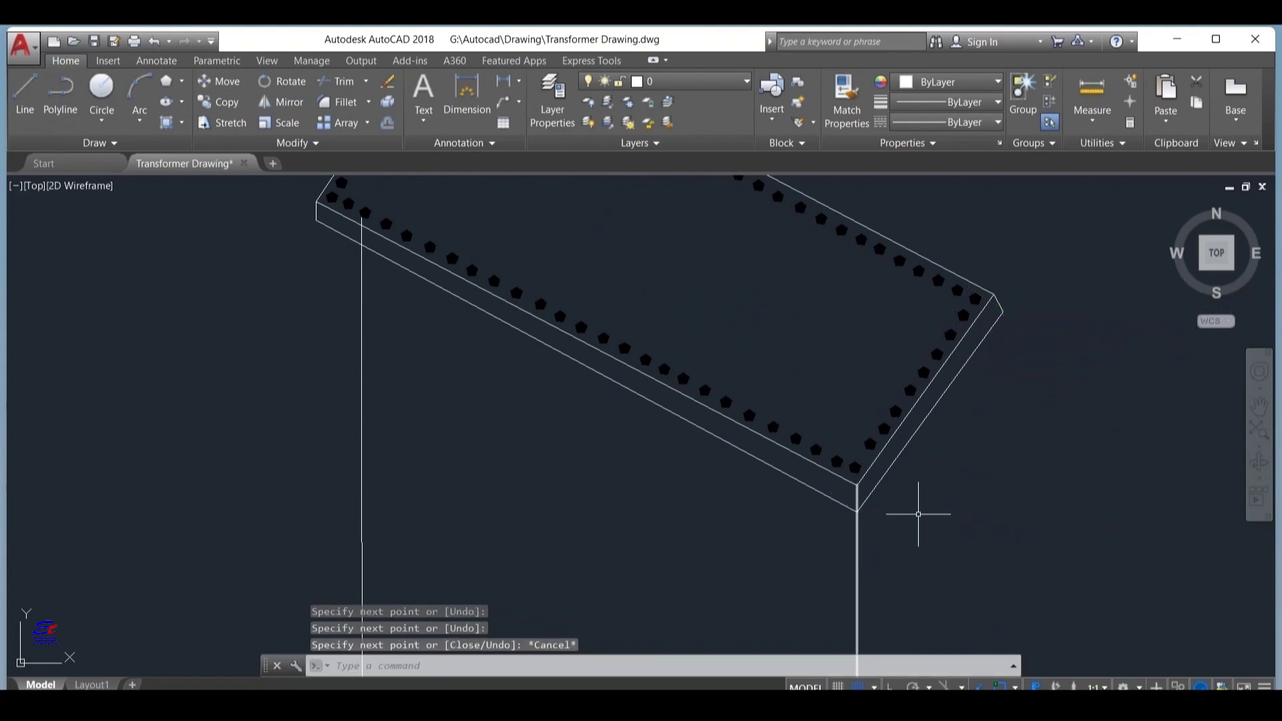
# Step: Fill the strips along the tilted rectangle's lower and right edges with a solid black hatch, colour 0,0,0
pyautogui.scroll(-3, 918, 514)
pyautogui.scroll(2, 935, 474)
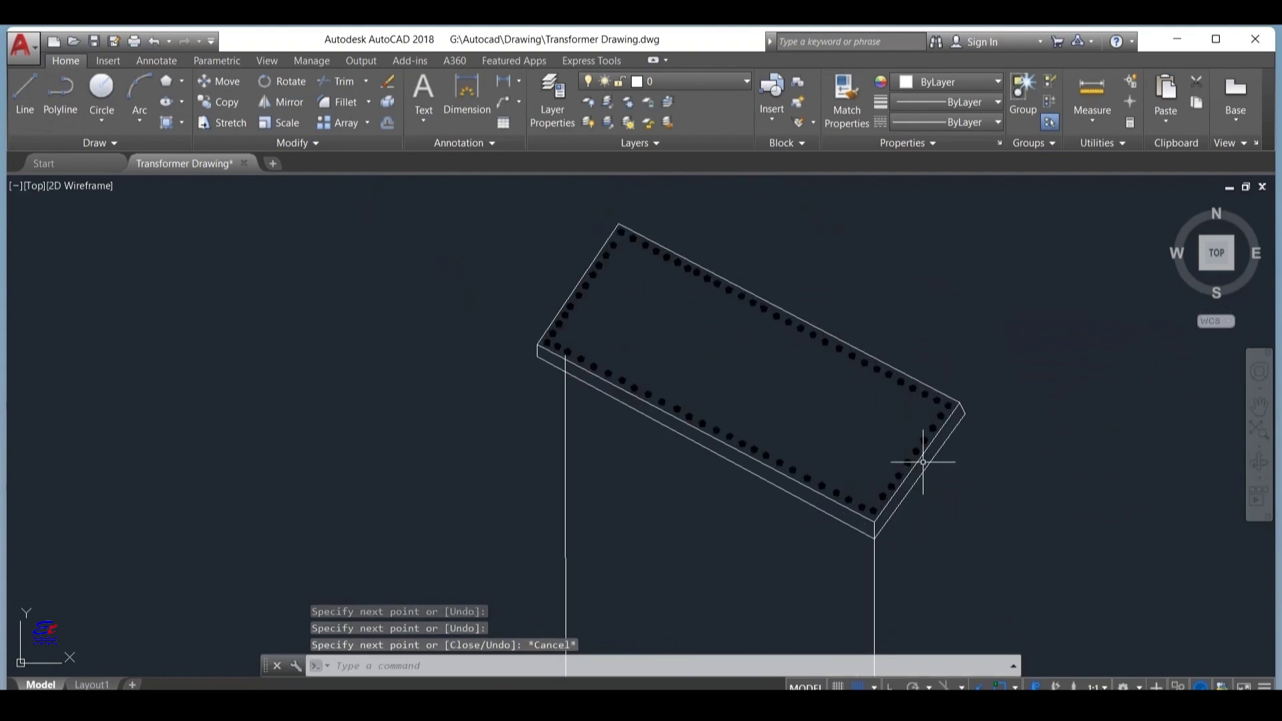
pyautogui.moveTo(1019, 501); pyautogui.dragTo(959, 435, button='middle')
pyautogui.scroll(2, 656, 504)
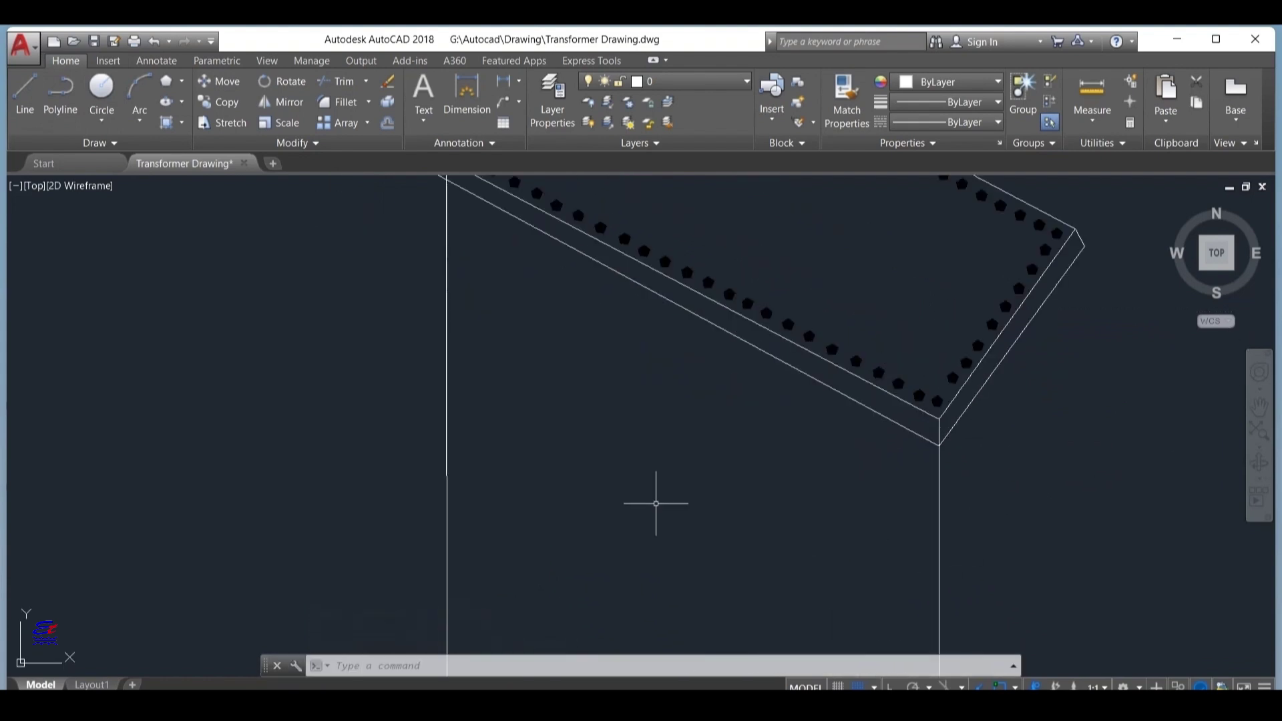
pyautogui.moveTo(655, 503); pyautogui.dragTo(655, 565, button='middle')
pyautogui.click(606, 315)
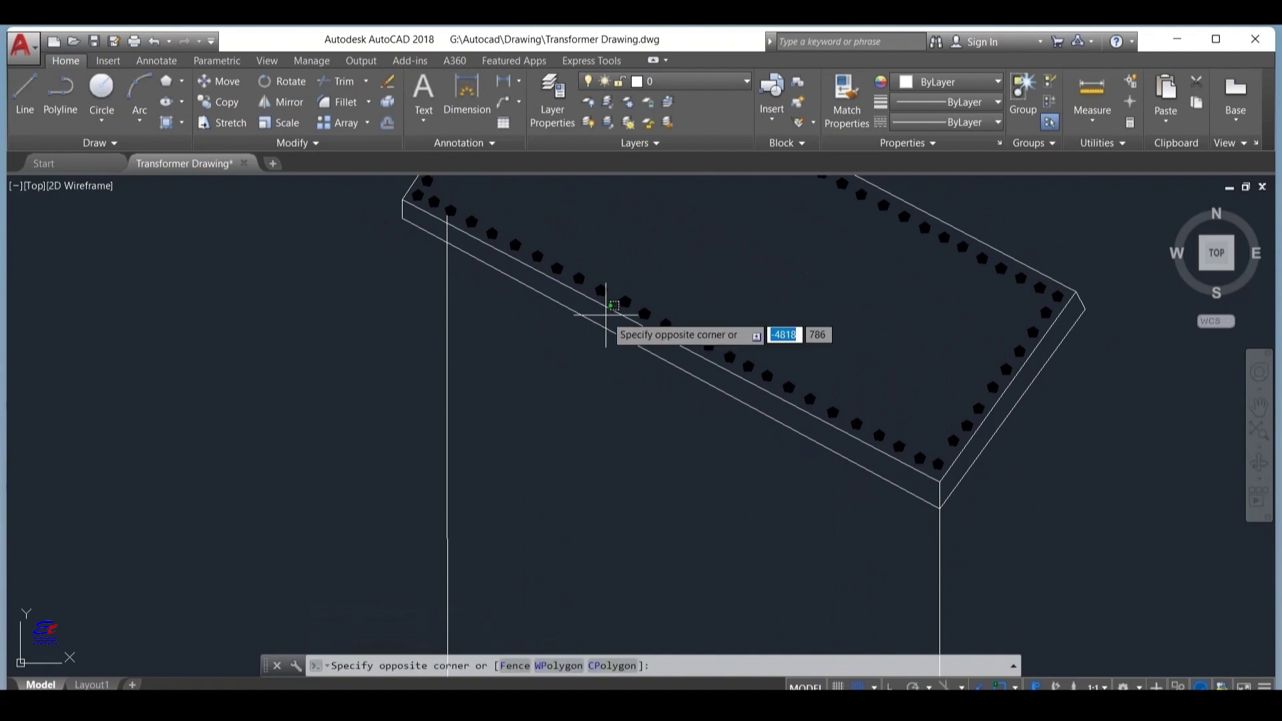
pyautogui.press('Escape')
pyautogui.write('h')
pyautogui.press('Return')
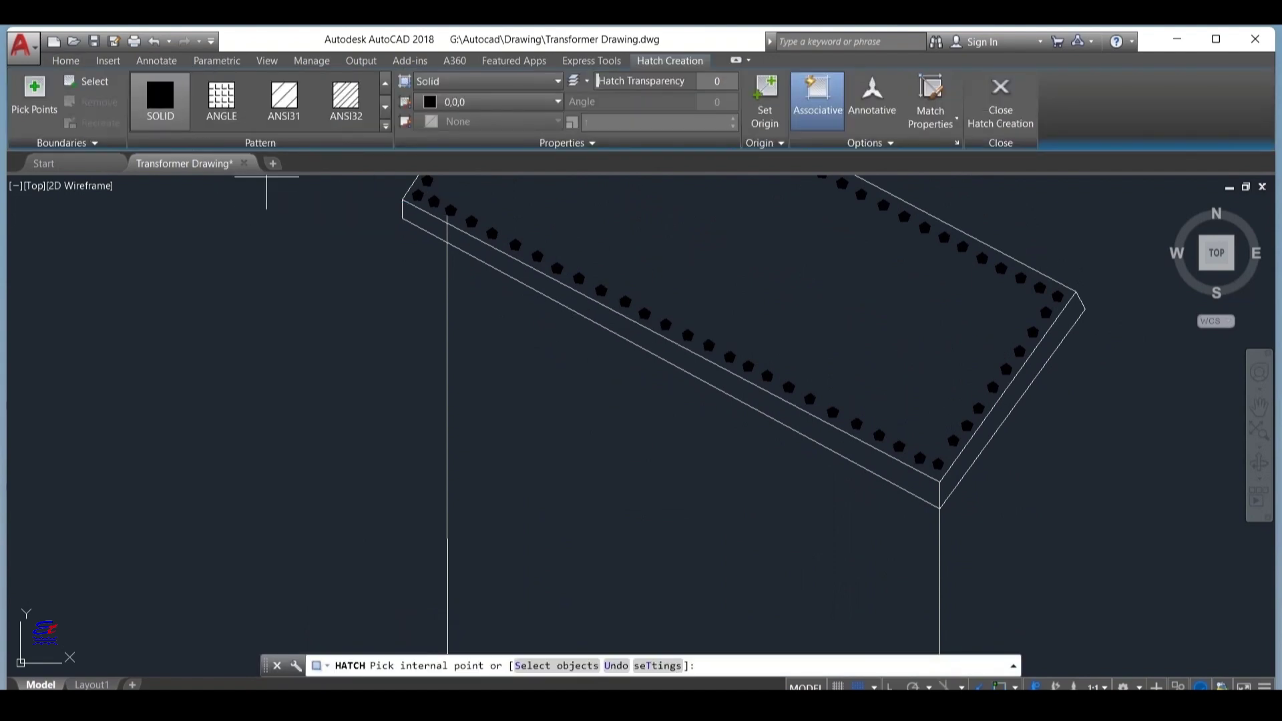
pyautogui.click(638, 334)
pyautogui.click(1005, 404)
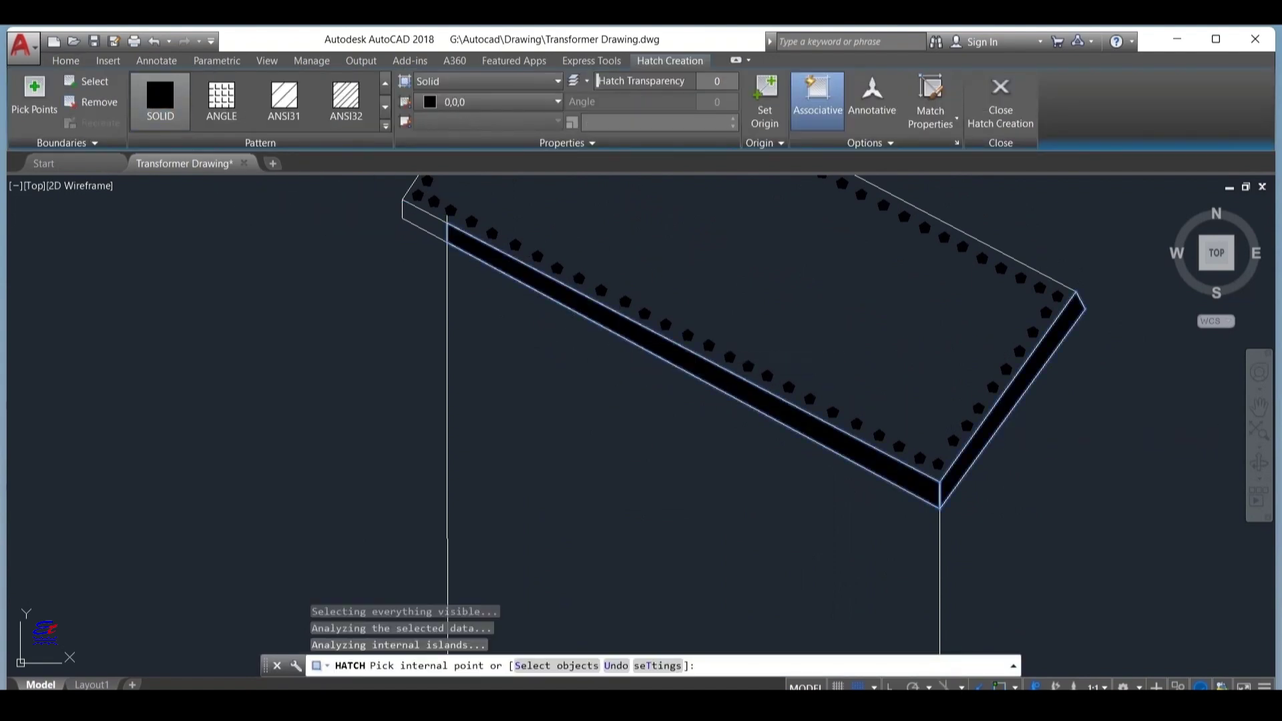
pyautogui.press('Escape')
pyautogui.scroll(-4, 555, 385)
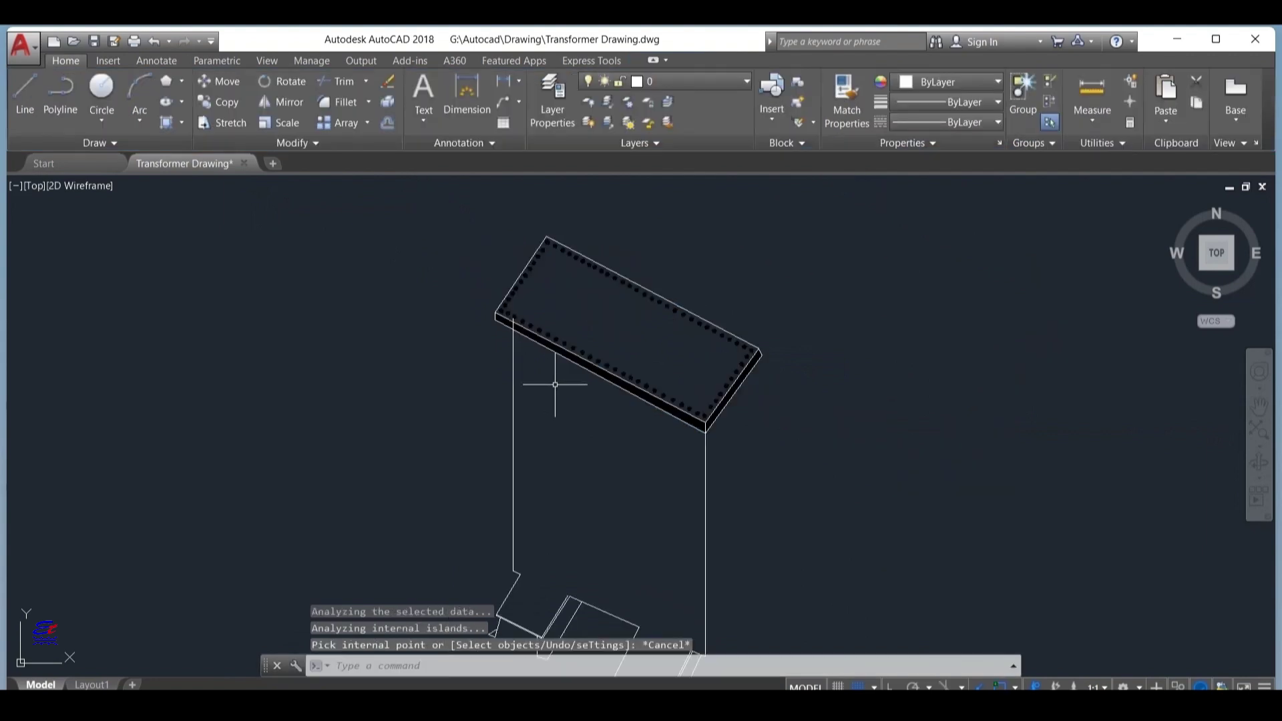
# Step: Draw a vertical line about 2697 units long from the body's lower edge beside the first foot up into the tilted top
pyautogui.press('Escape')
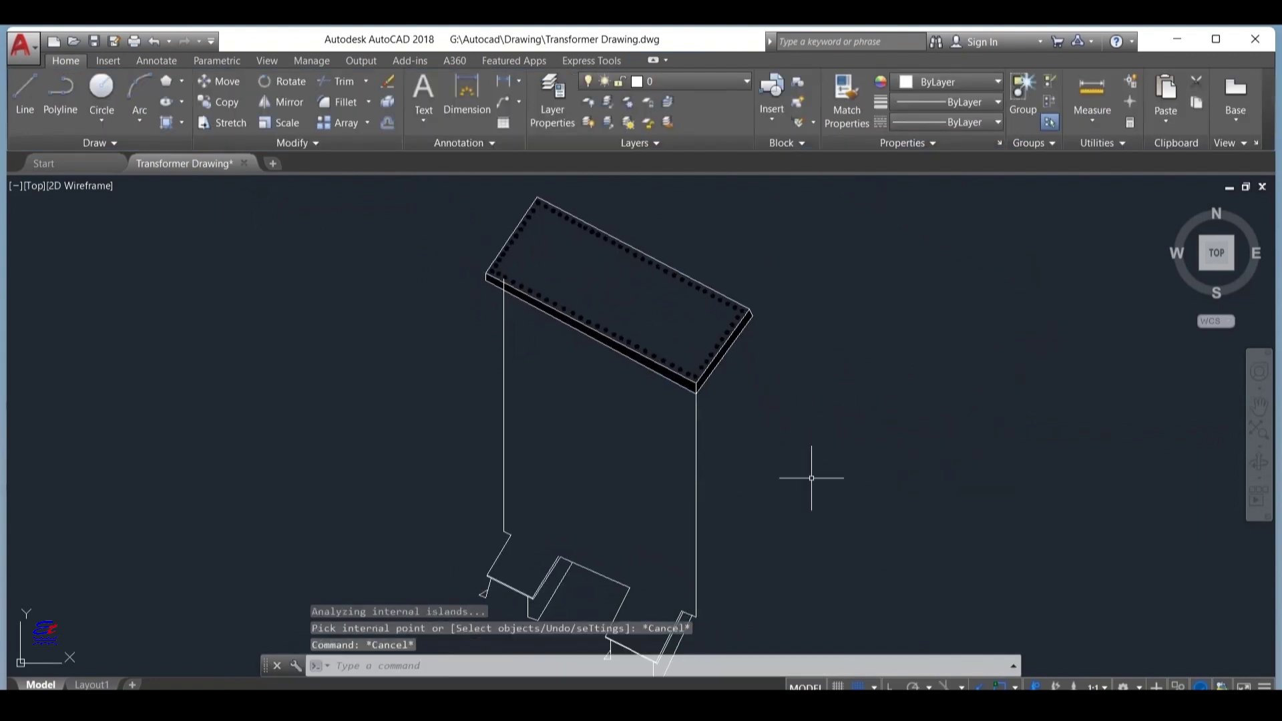
pyautogui.scroll(-2, 838, 475)
pyautogui.moveTo(718, 527); pyautogui.dragTo(676, 454, button='middle')
pyautogui.scroll(2, 674, 452)
pyautogui.scroll(-8, 511, 470)
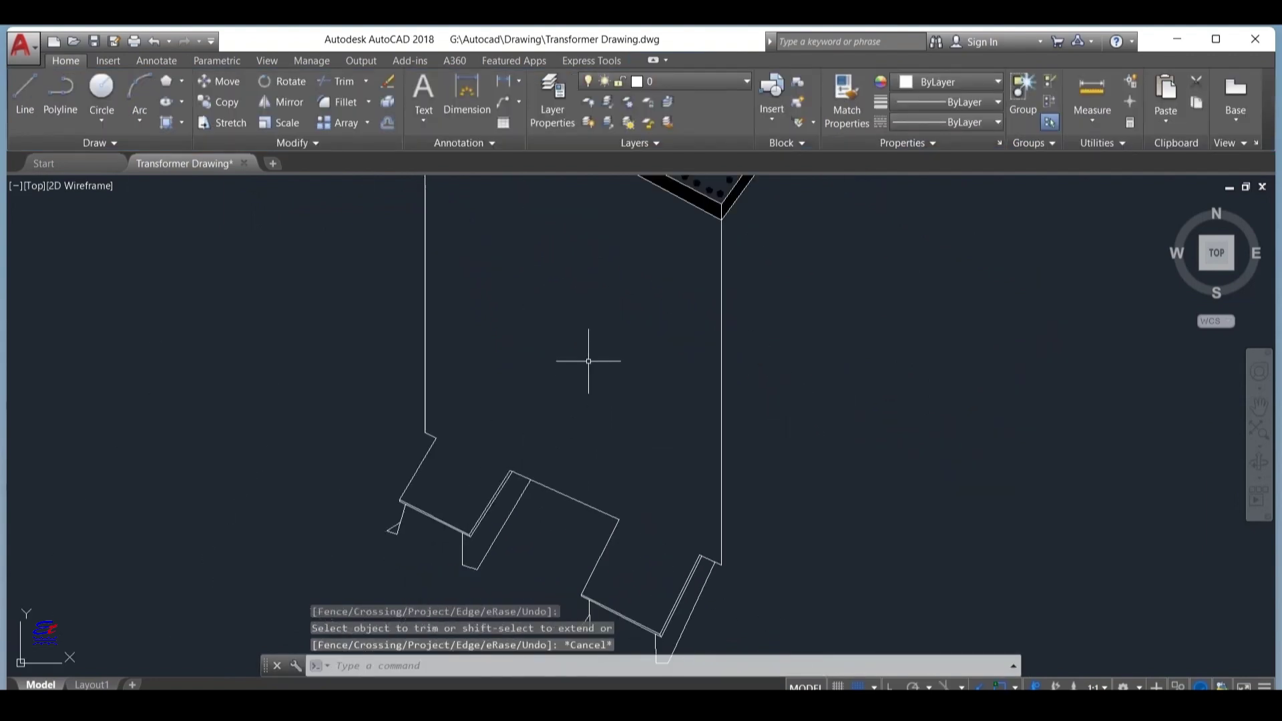
pyautogui.moveTo(588, 360)
pyautogui.mouseDown(button='middle')
pyautogui.moveTo(506, 434)
pyautogui.moveTo(513, 412)
pyautogui.mouseUp(button='middle')
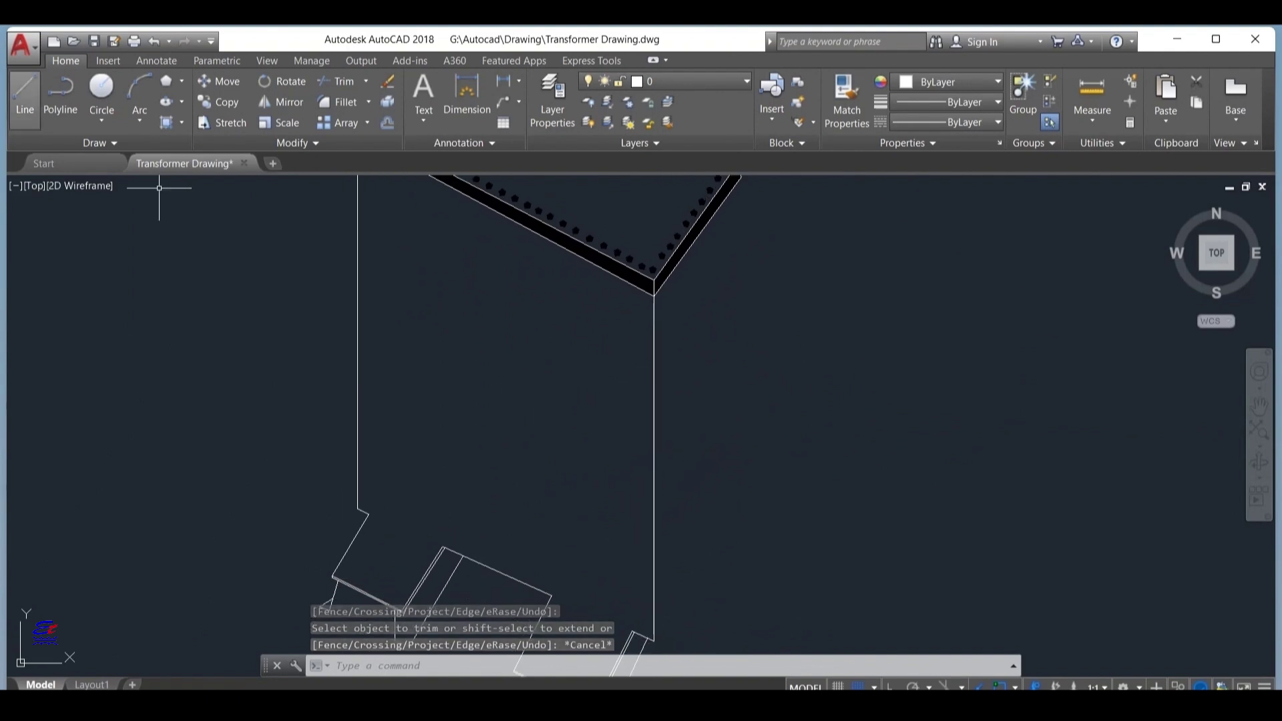
pyautogui.click(25, 93)
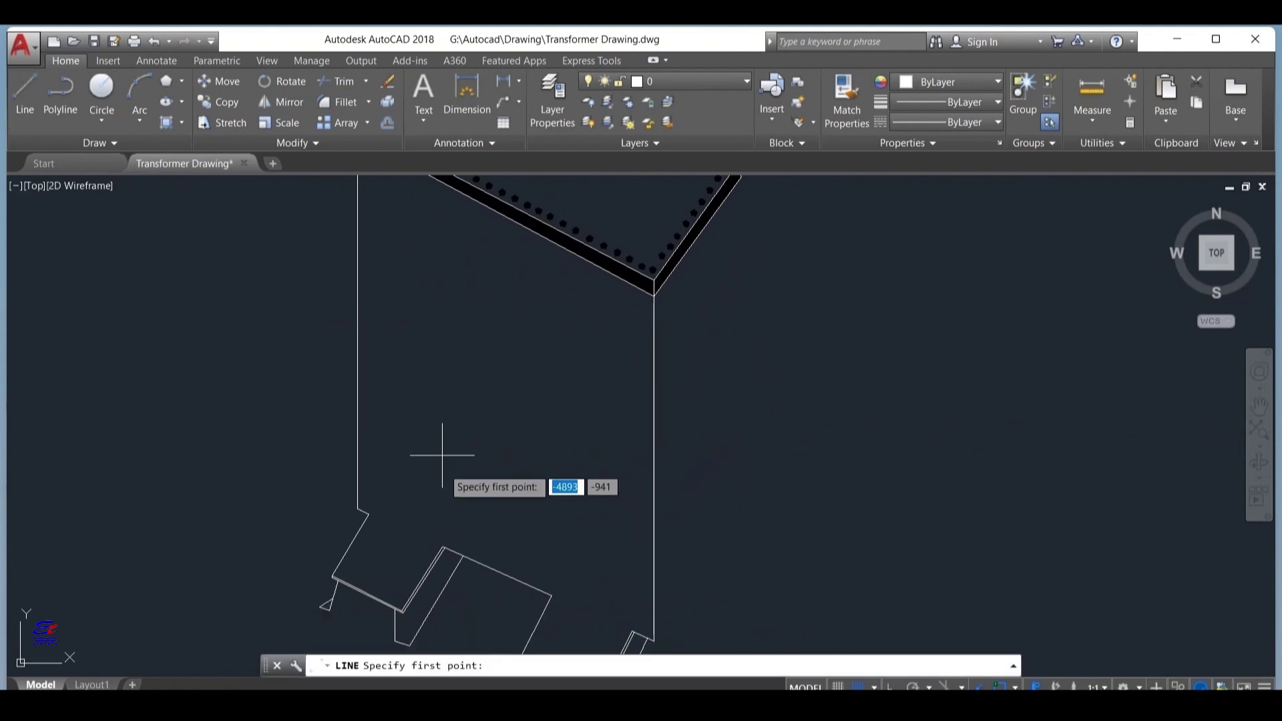
pyautogui.scroll(2, 446, 548)
pyautogui.click(445, 546)
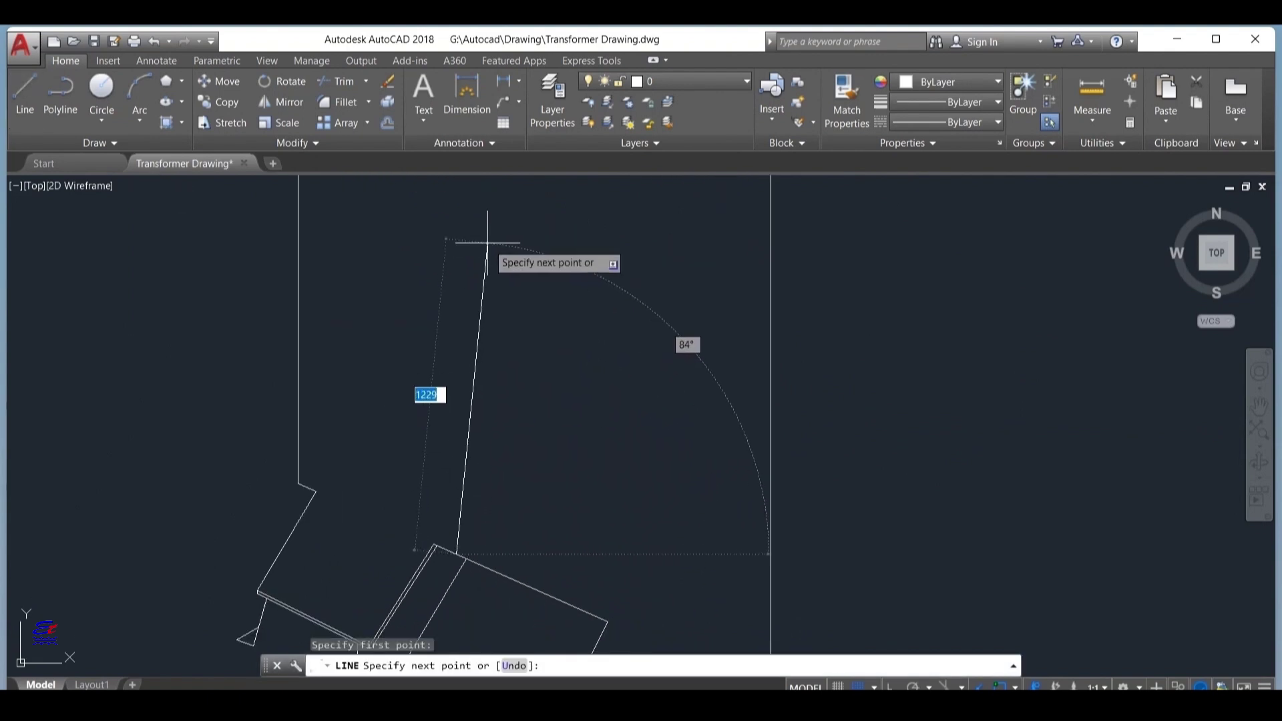
pyautogui.moveTo(487, 257); pyautogui.dragTo(424, 297, button='middle')
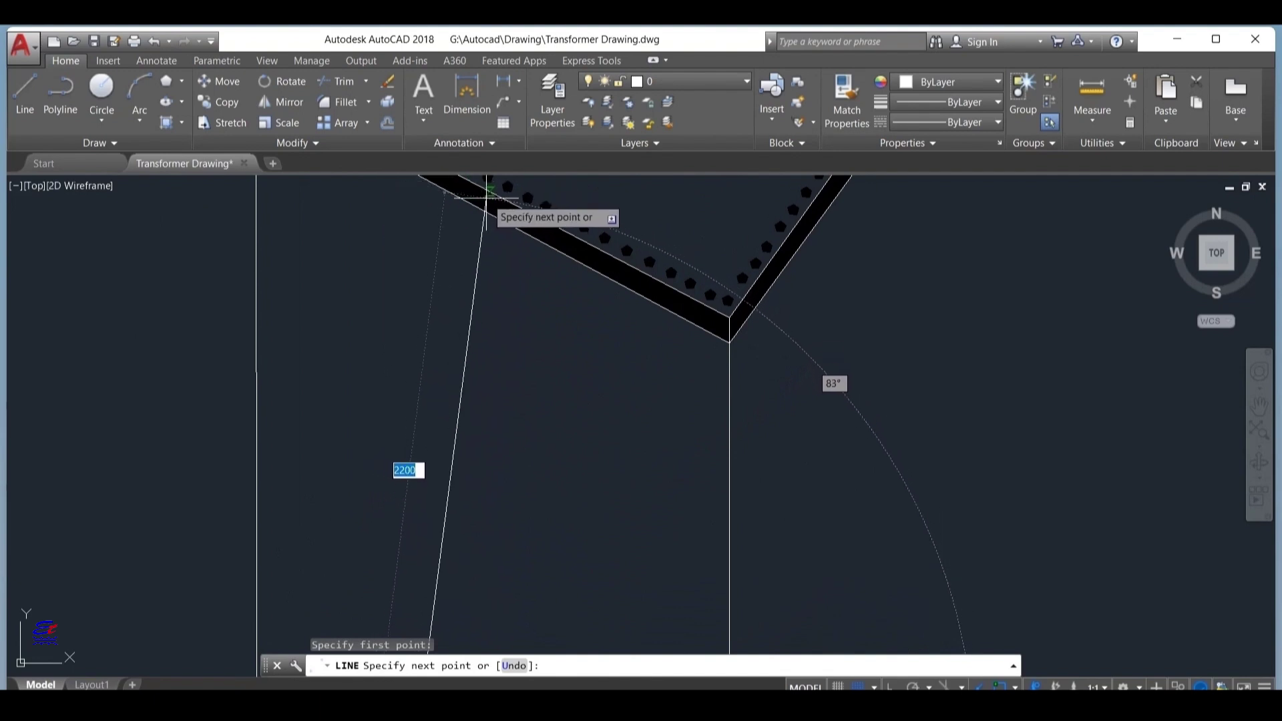
pyautogui.scroll(-5, 424, 227)
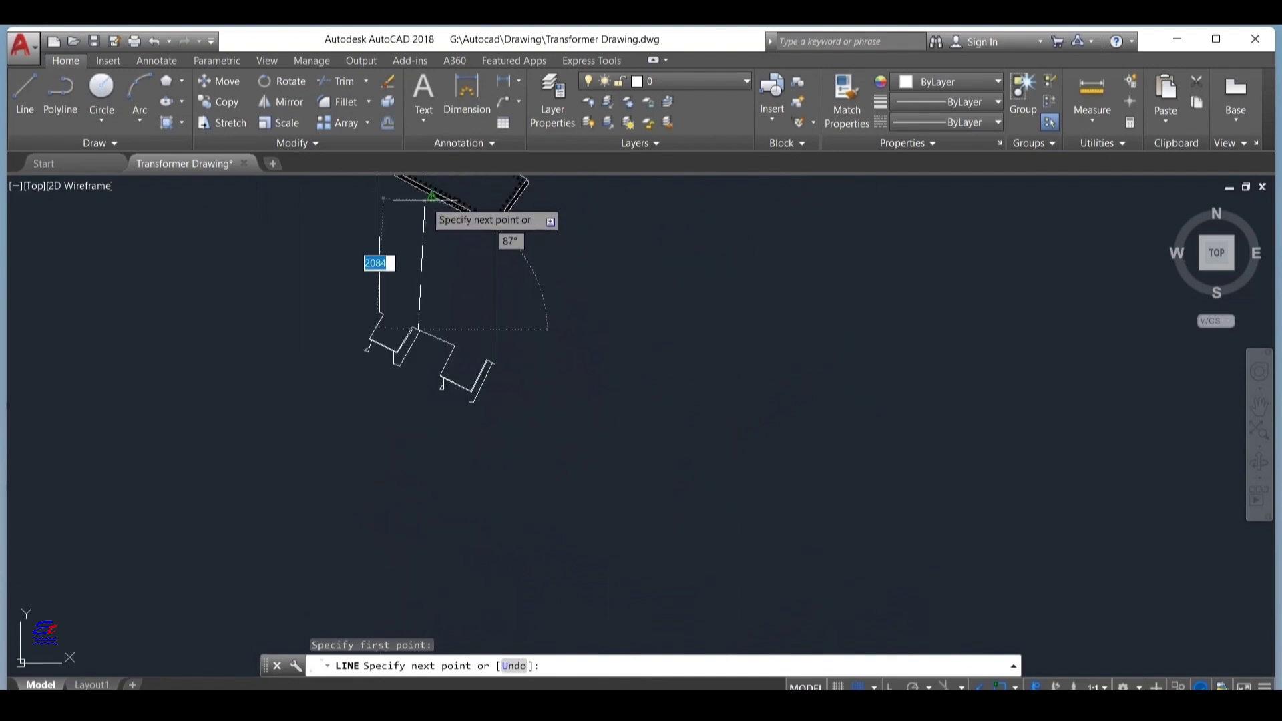
pyautogui.moveTo(417, 242); pyautogui.dragTo(411, 344, button='middle')
pyautogui.scroll(2, 377, 344)
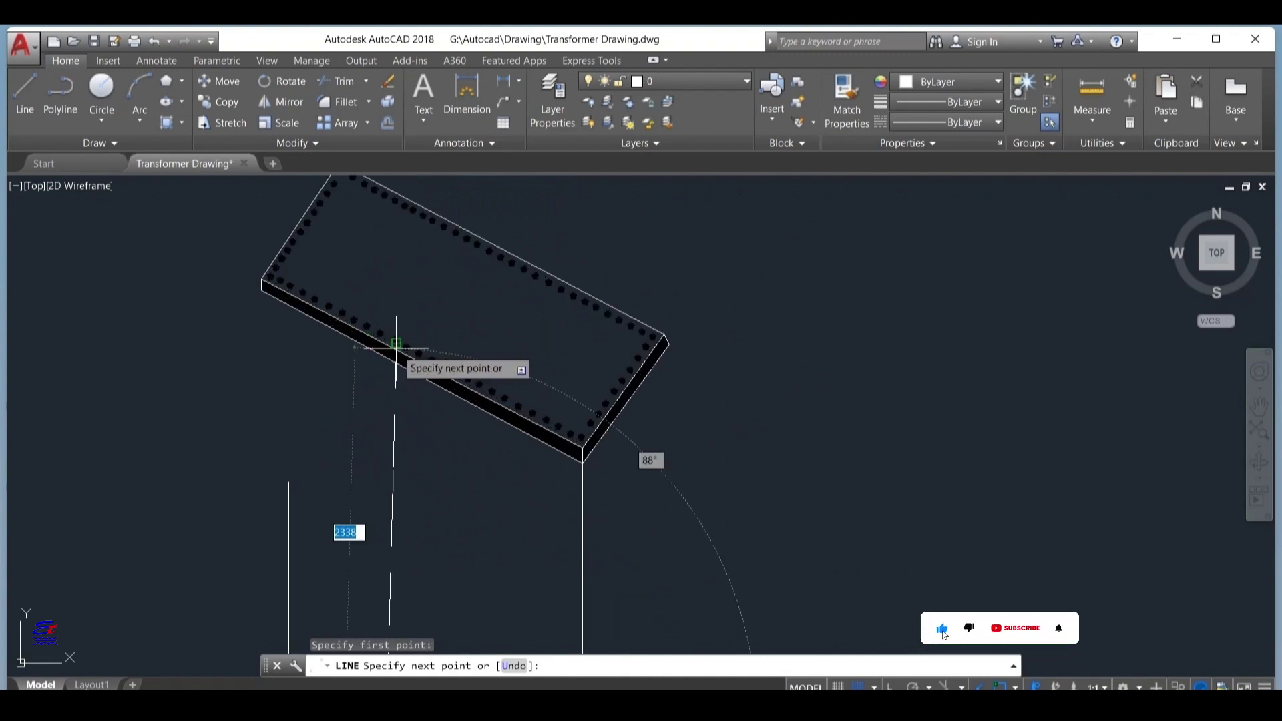
pyautogui.scroll(2, 394, 345)
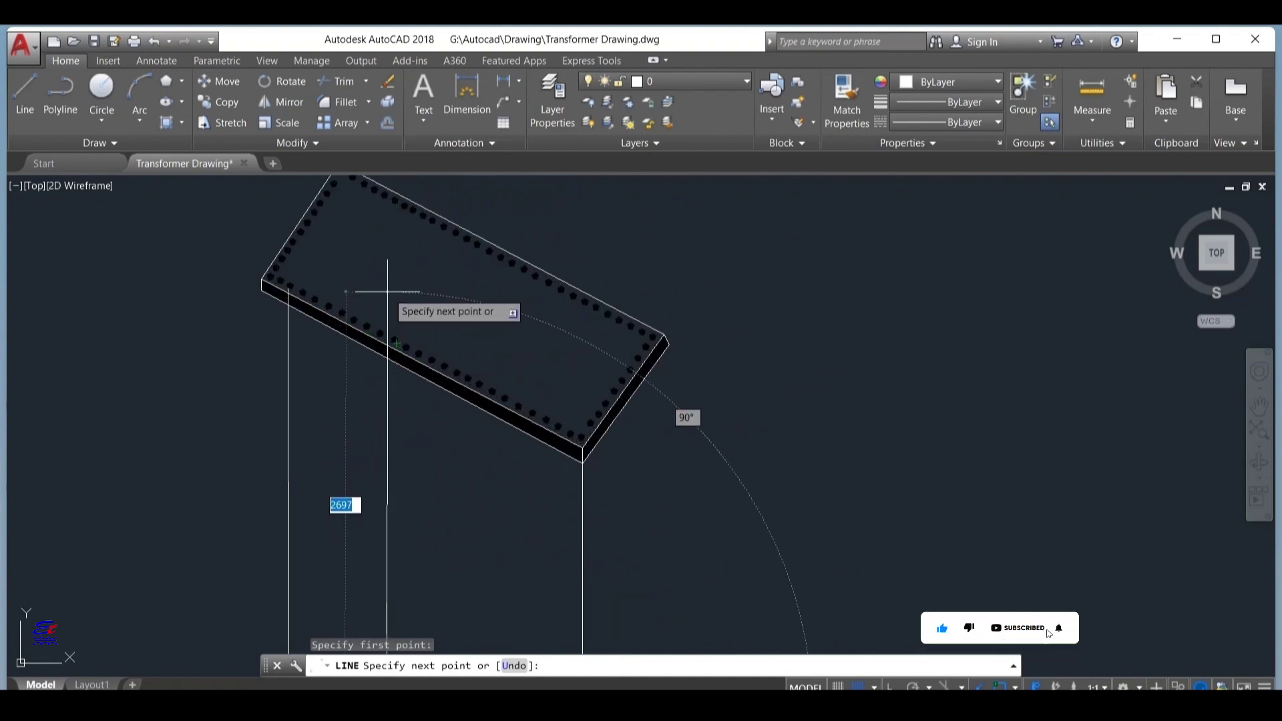
pyautogui.click(387, 292)
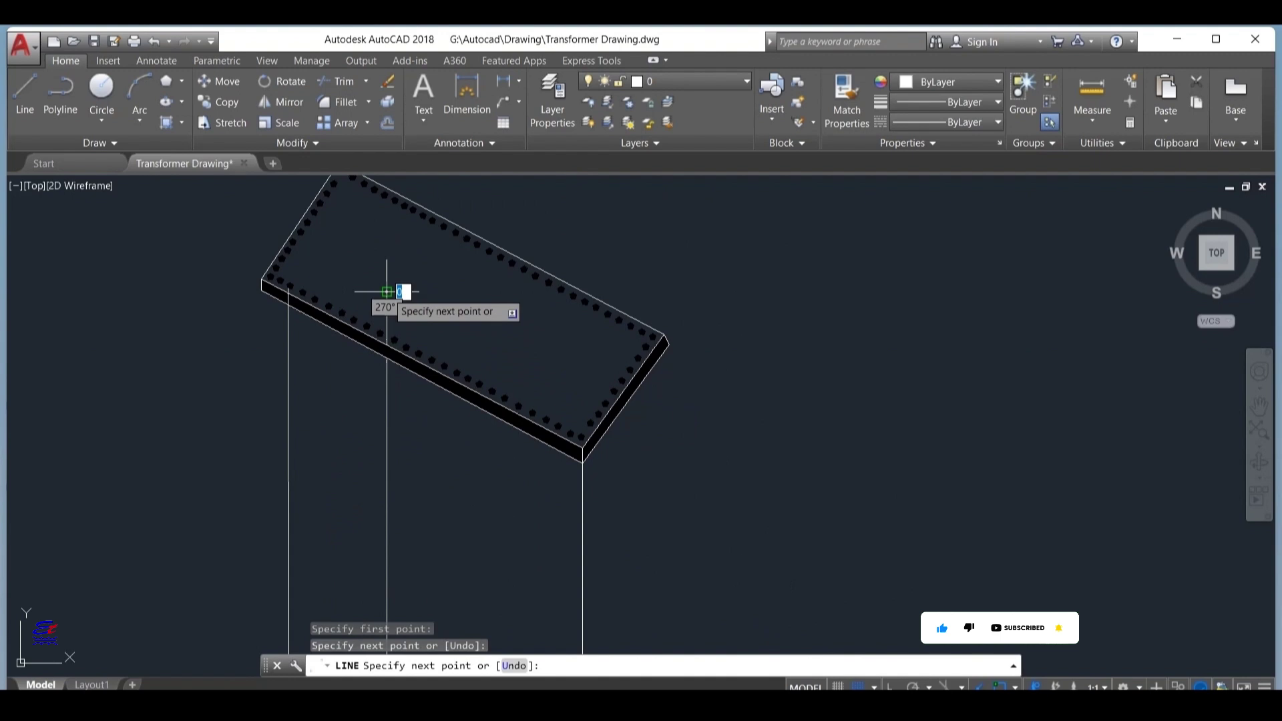
pyautogui.press('Escape')
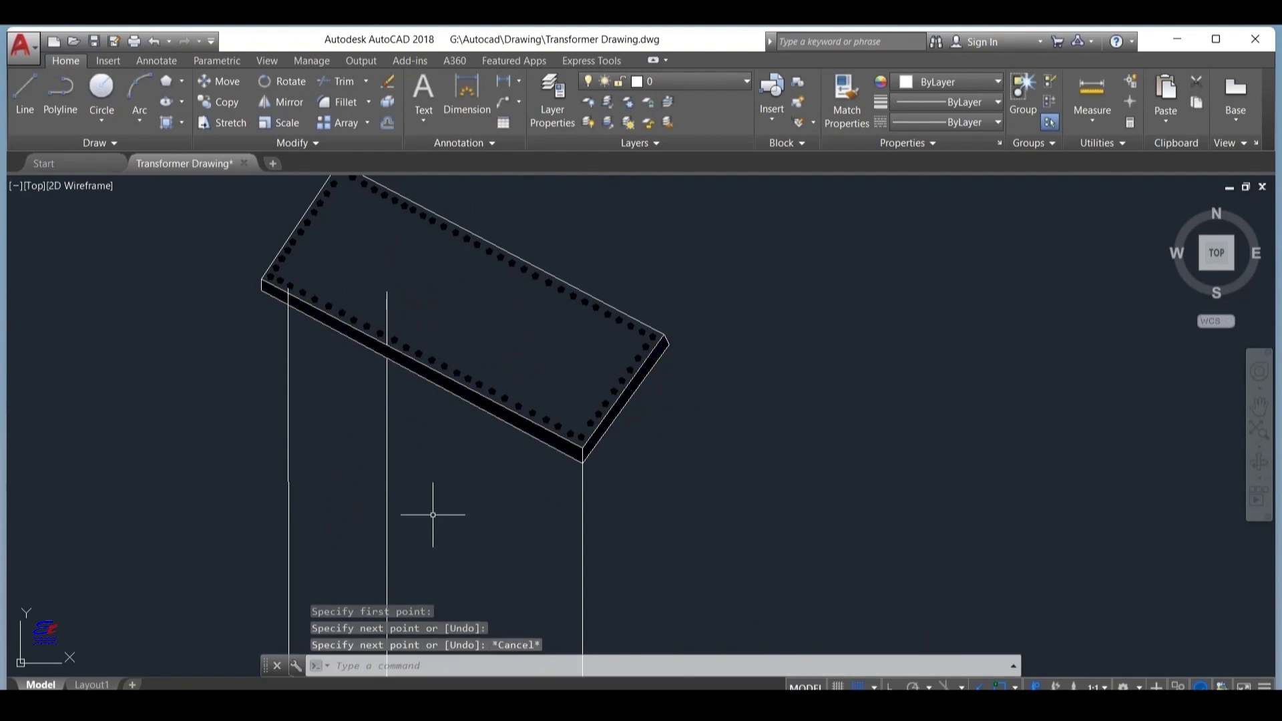
# Step: Stretch the new vertical line's upper end down to the lower edge of the black thickness strip
pyautogui.scroll(4, 419, 309)
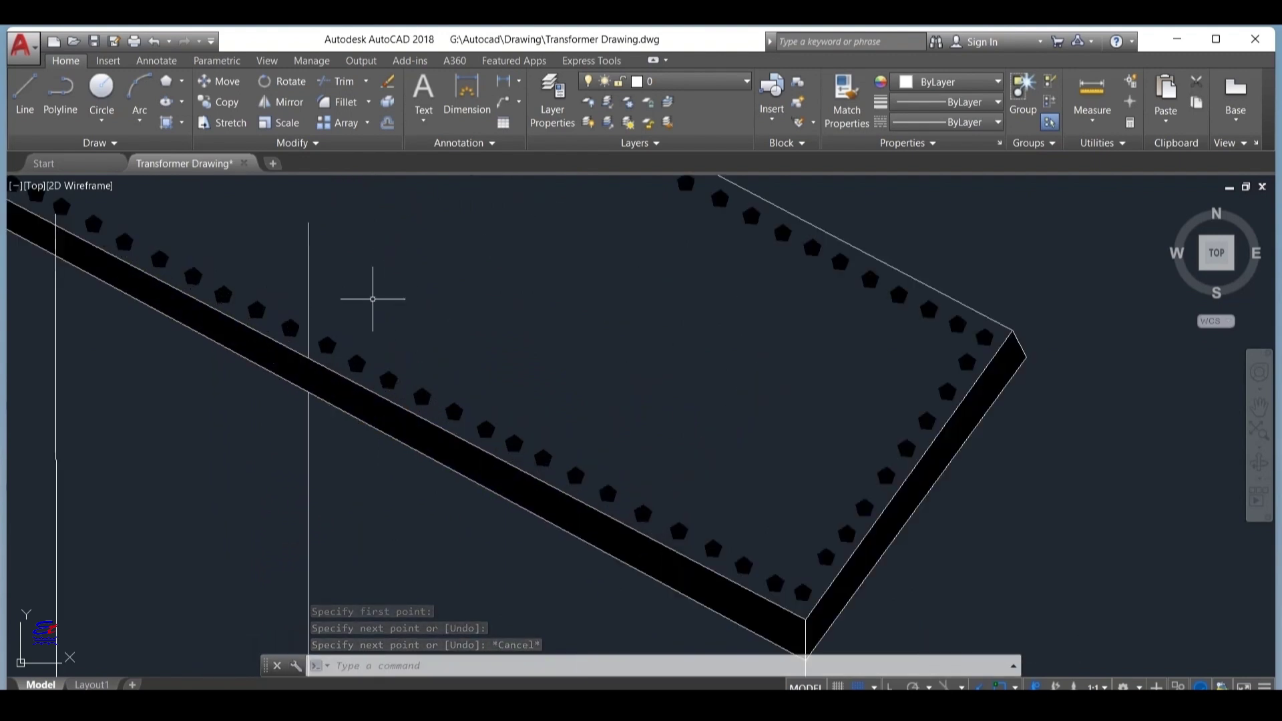
pyautogui.click(308, 261)
pyautogui.click(308, 222)
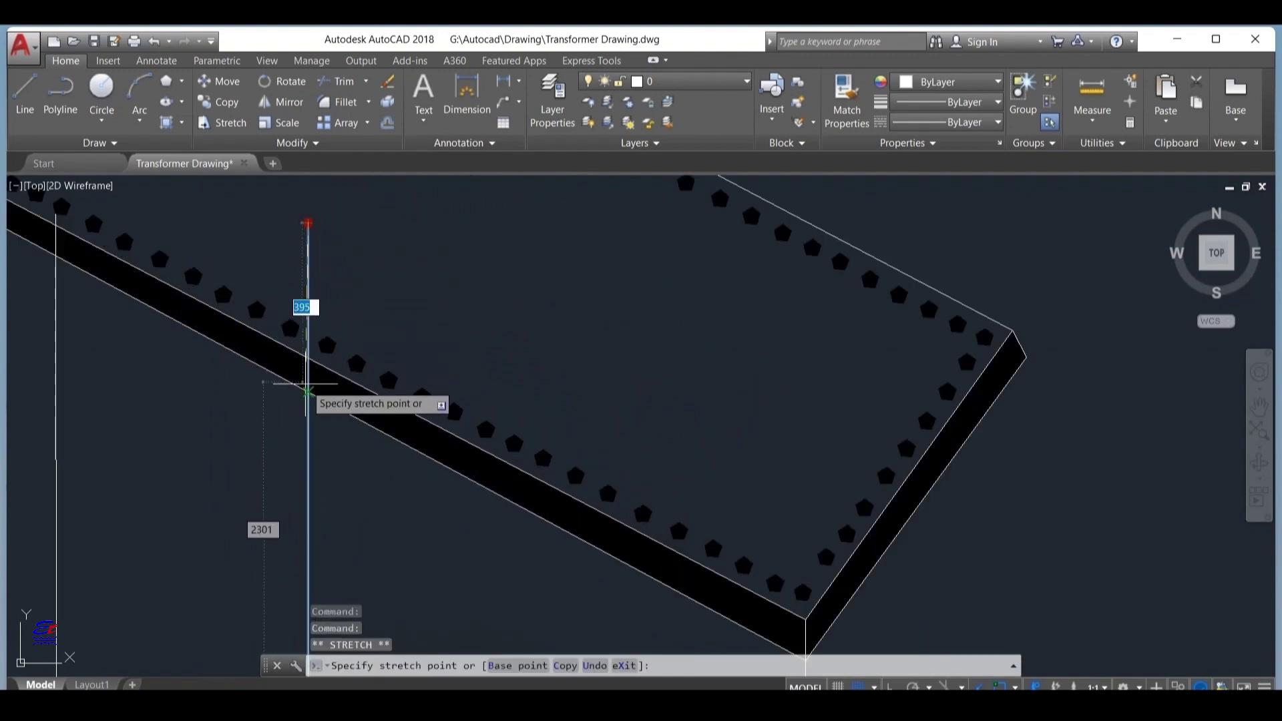
pyautogui.scroll(-8, 421, 524)
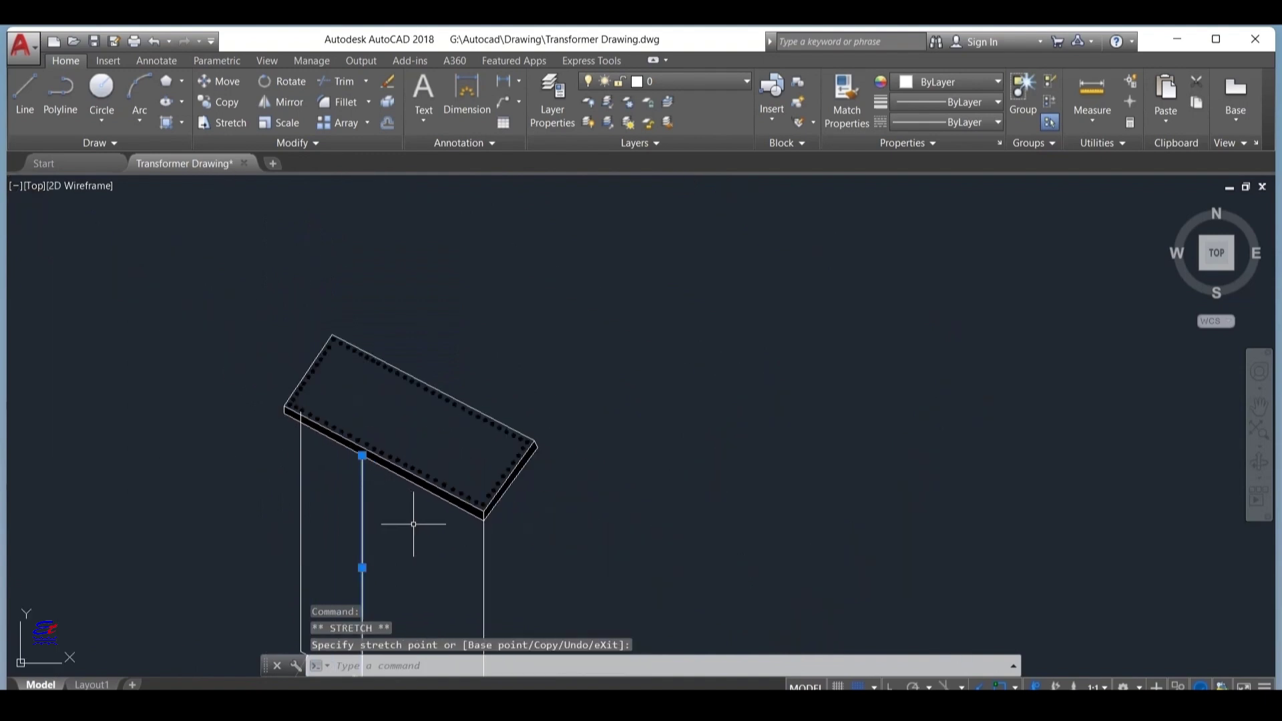
pyautogui.press('Escape')
# Step: Draw a short slanted line about 209 units long, down and to the left from the vertical line's upper end
pyautogui.scroll(4, 401, 437)
pyautogui.write('l')
pyautogui.press('Return')
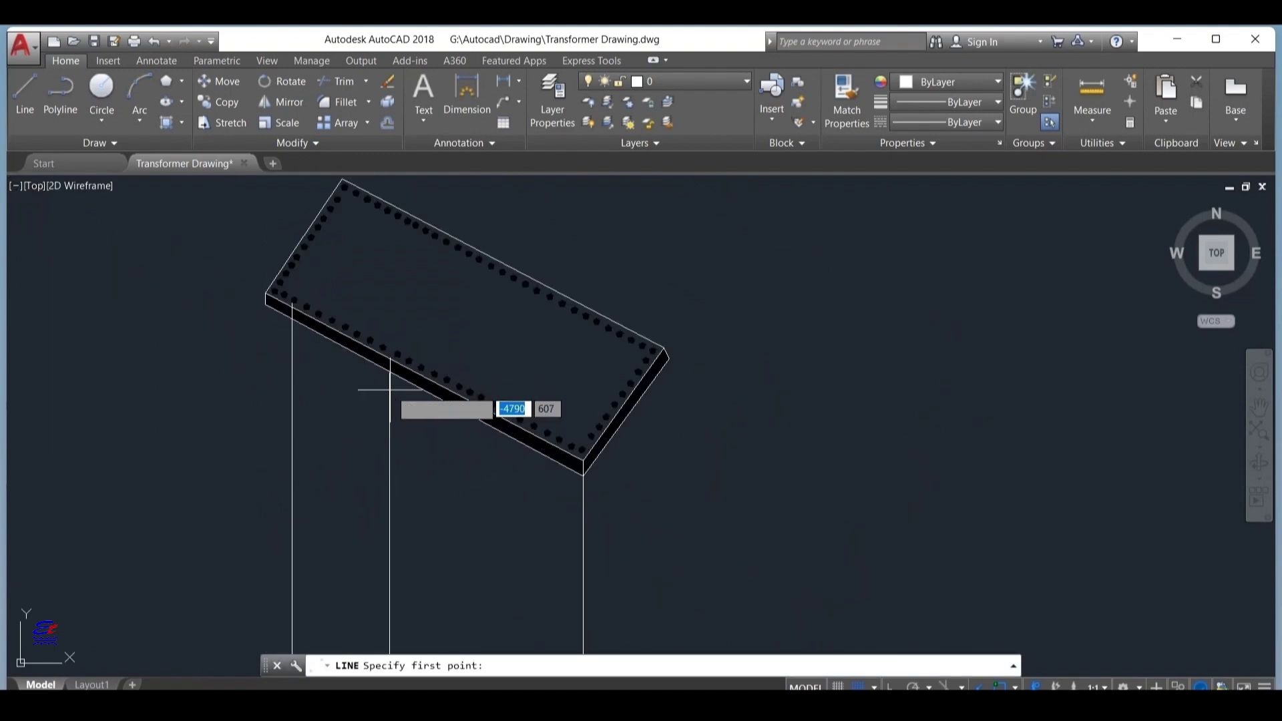
pyautogui.click(389, 372)
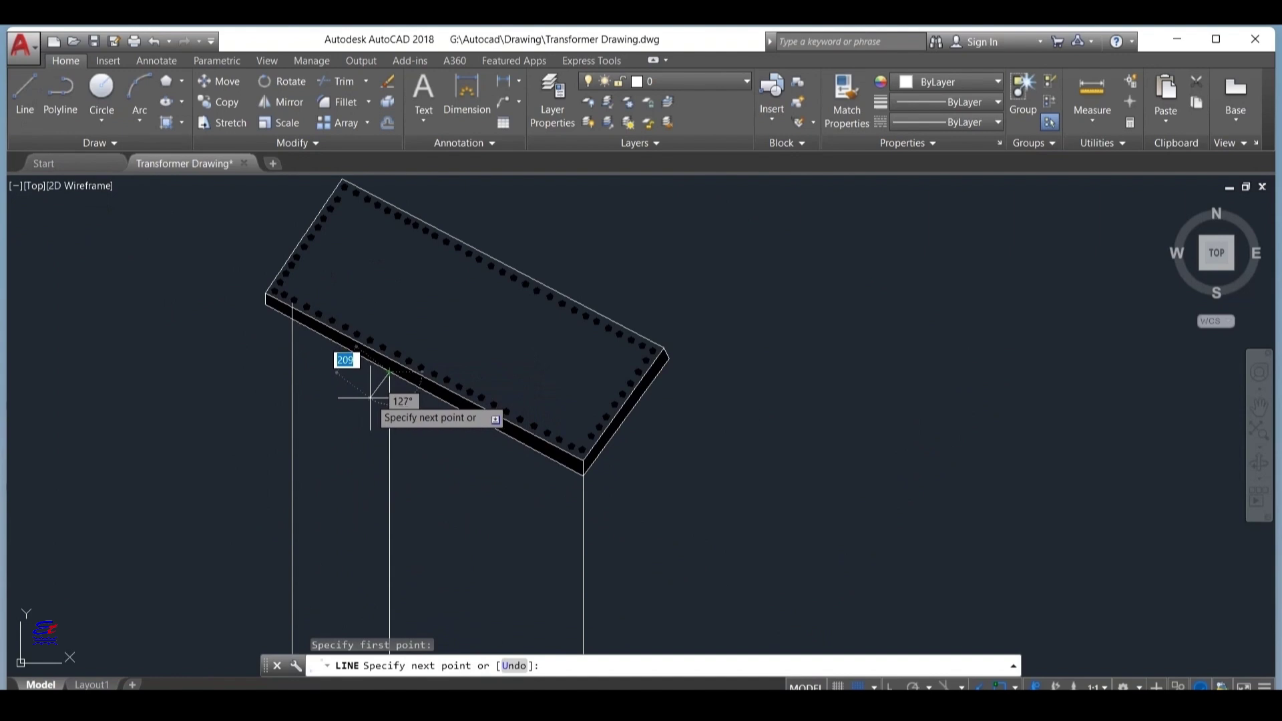
pyautogui.click(370, 399)
pyautogui.press('Escape')
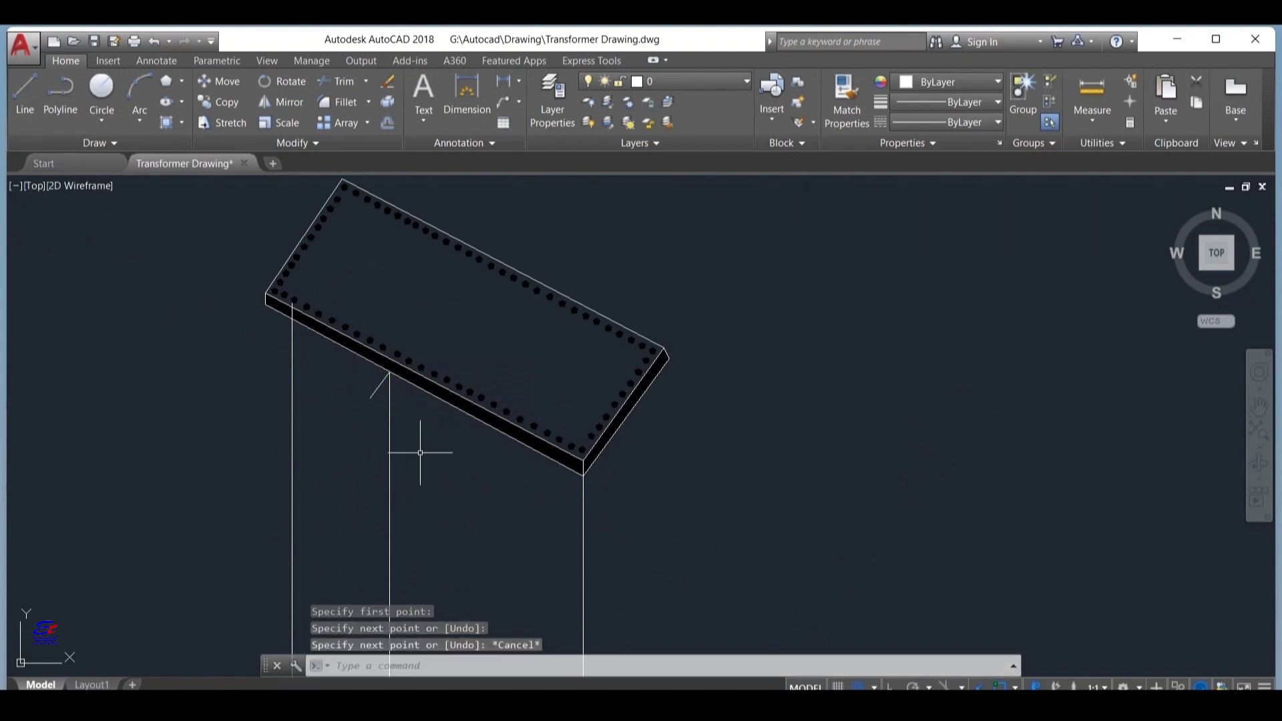
# Step: From the vertical line's lower end, draw a short slanted line up-left and a vertical line up to the upper slanted line's end
pyautogui.moveTo(424, 448); pyautogui.dragTo(464, 277, button='middle')
pyautogui.press('Return')
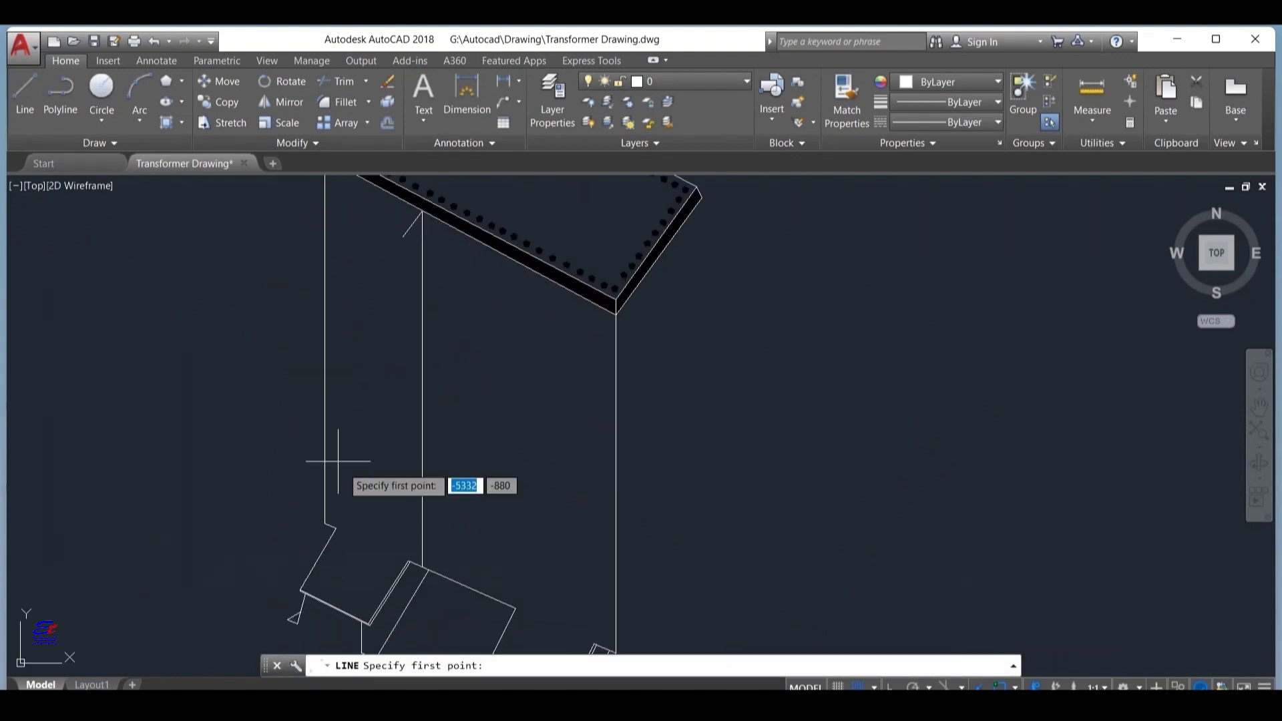
pyautogui.click(410, 560)
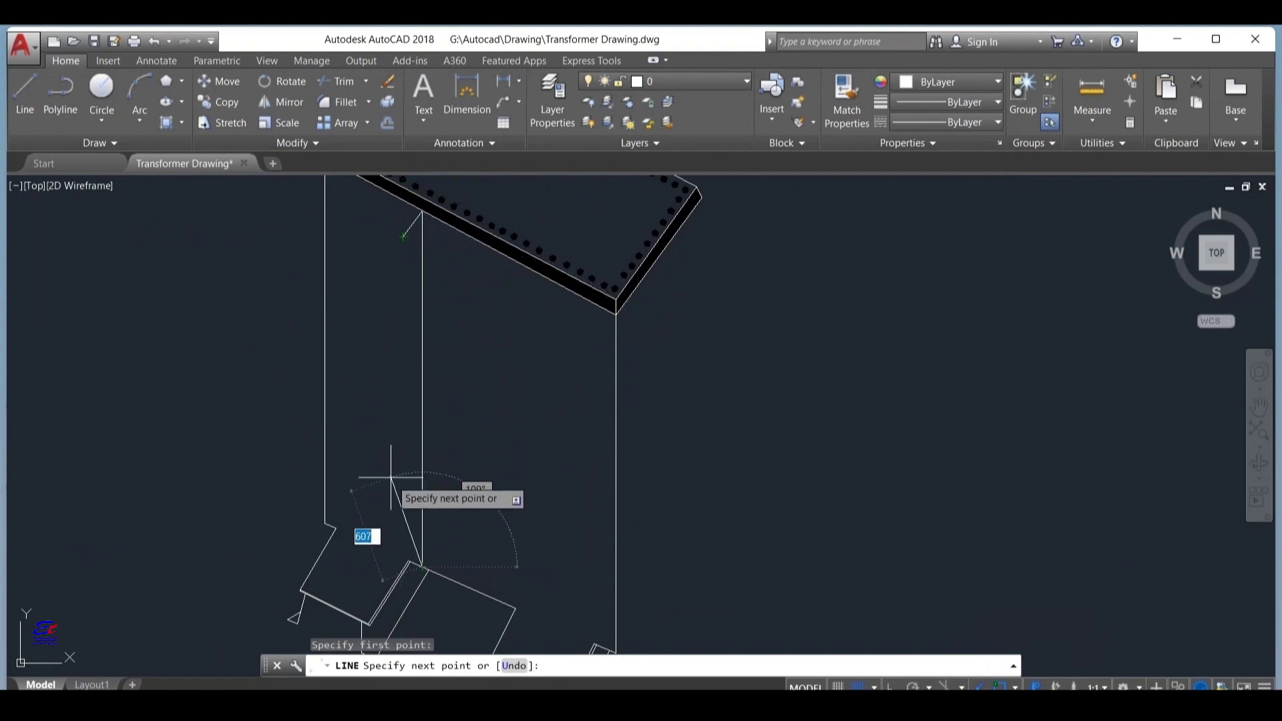
pyautogui.click(404, 537)
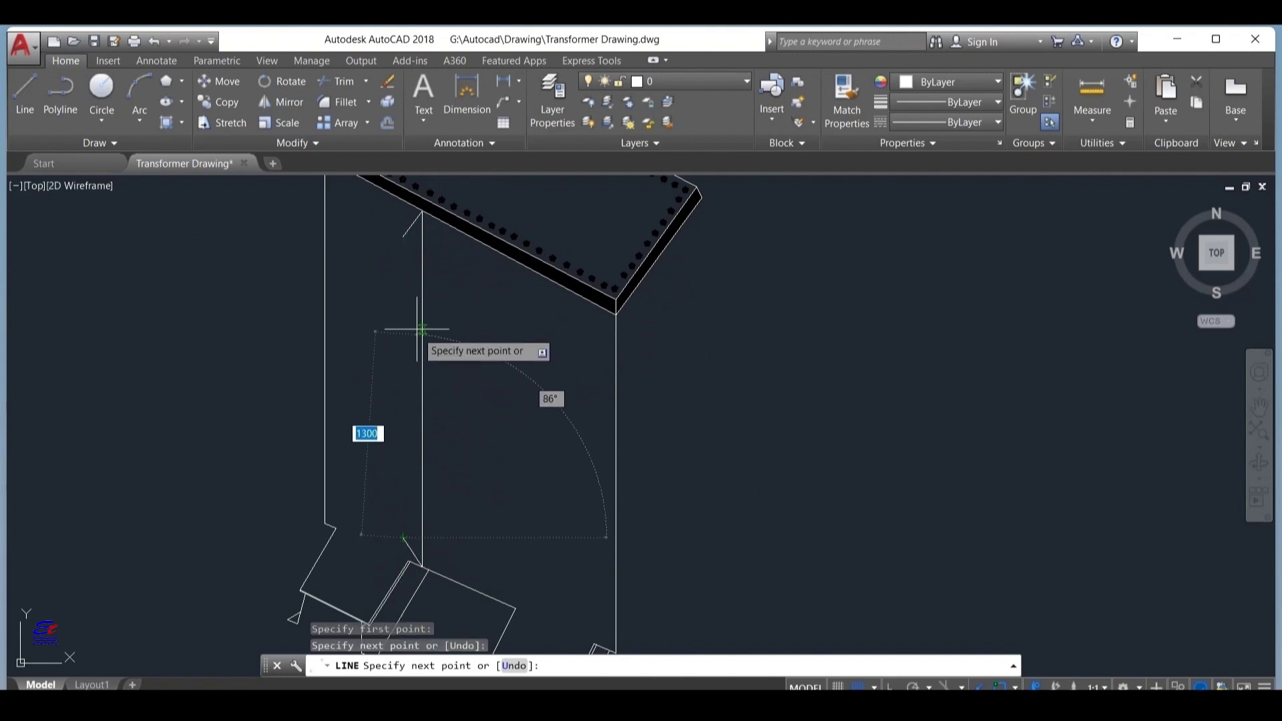
pyautogui.click(403, 237)
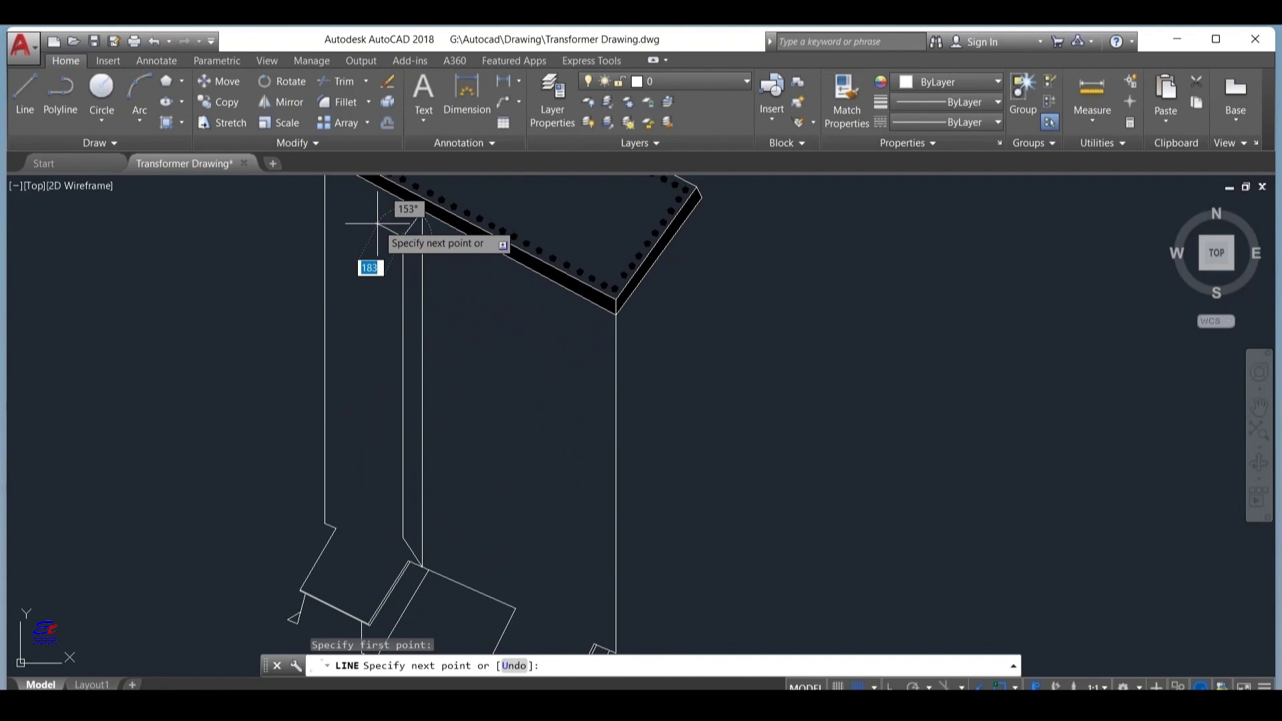
# Step: Draw a line about 183 units long at 153° from the fin's front upper corner and a vertical line down to its lower corner's level
pyautogui.click(378, 223)
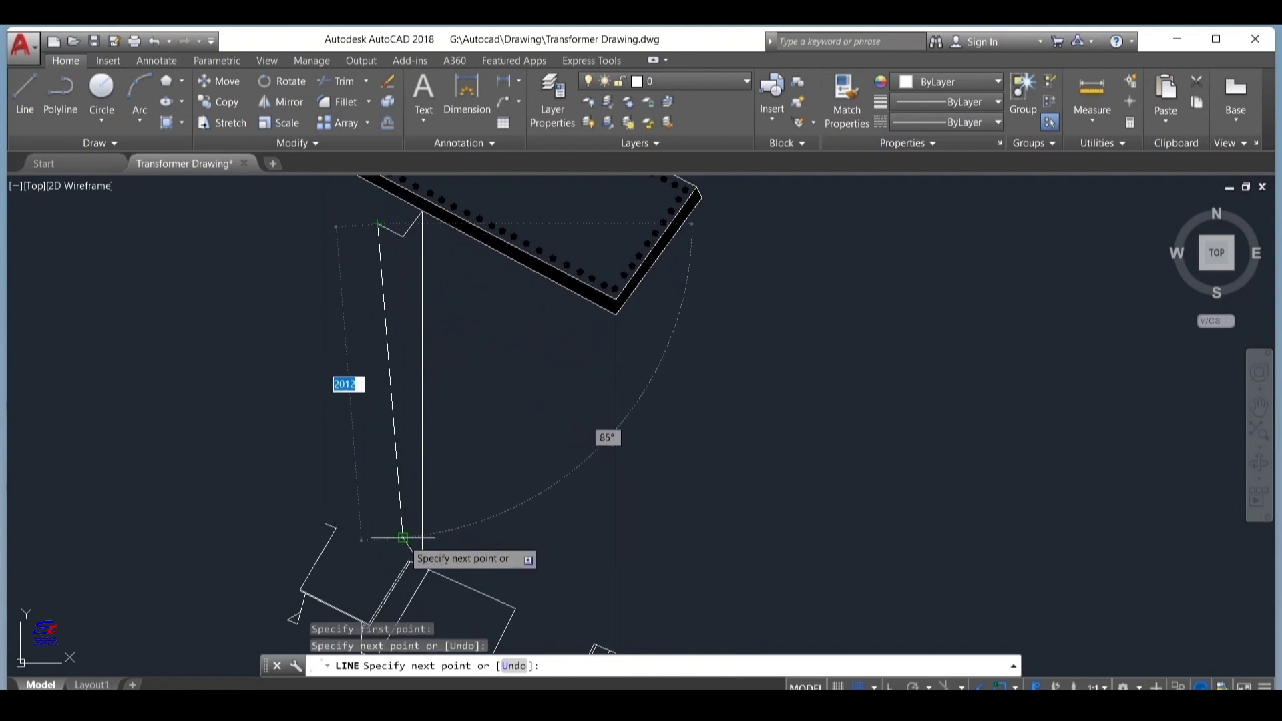
pyautogui.click(378, 536)
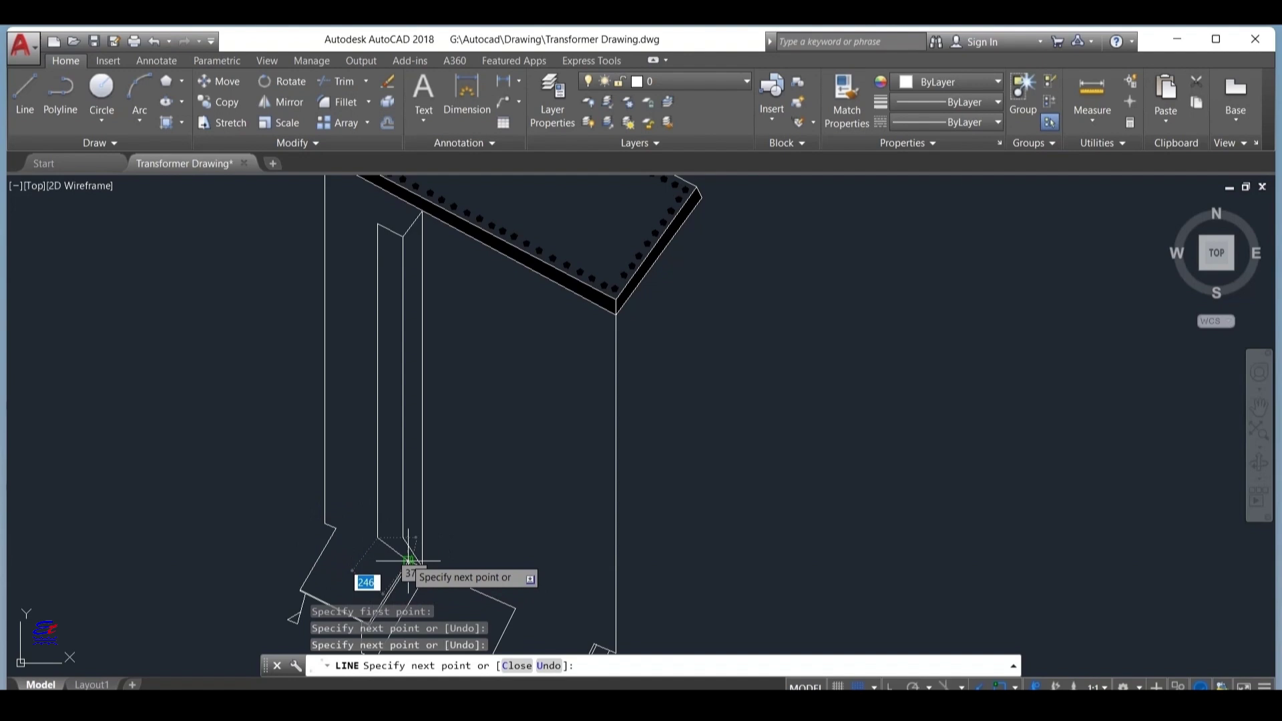
pyautogui.press('Escape')
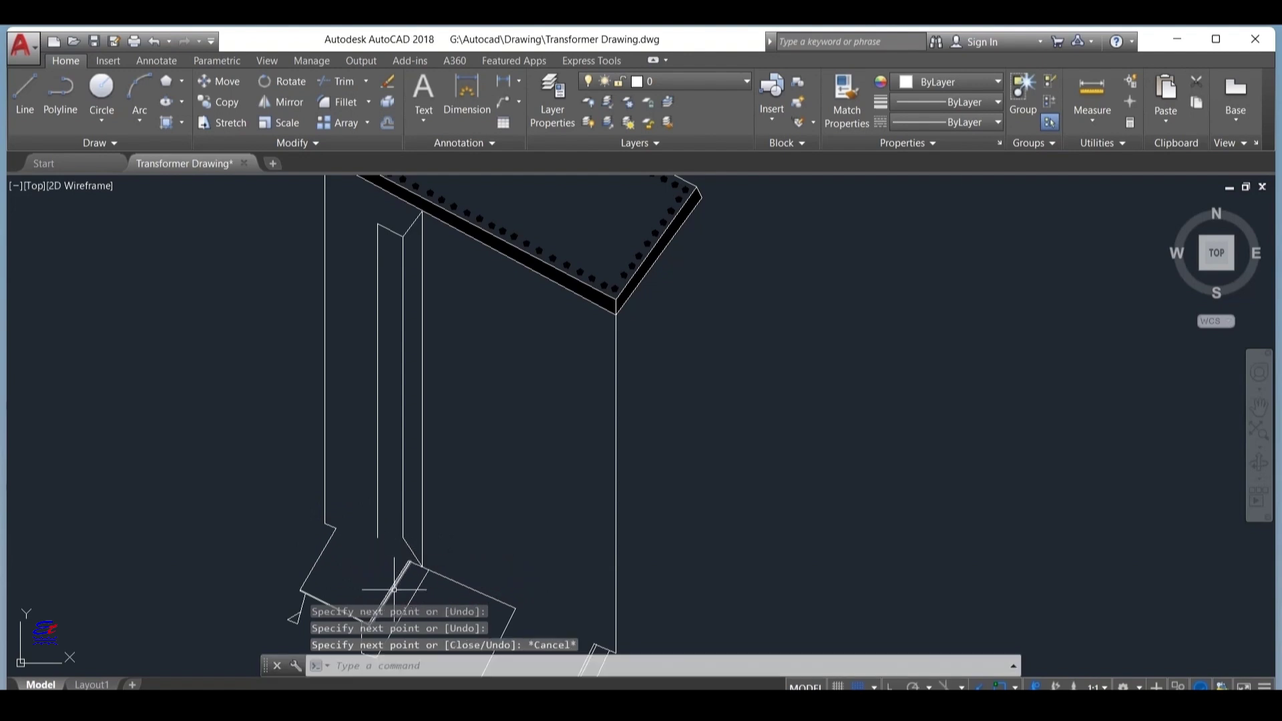
# Step: Join the fin's two lower corners horizontally and draw the body's lower edge between the first foot's two upper corners
pyautogui.press('Return')
pyautogui.scroll(4, 404, 551)
pyautogui.click(417, 555)
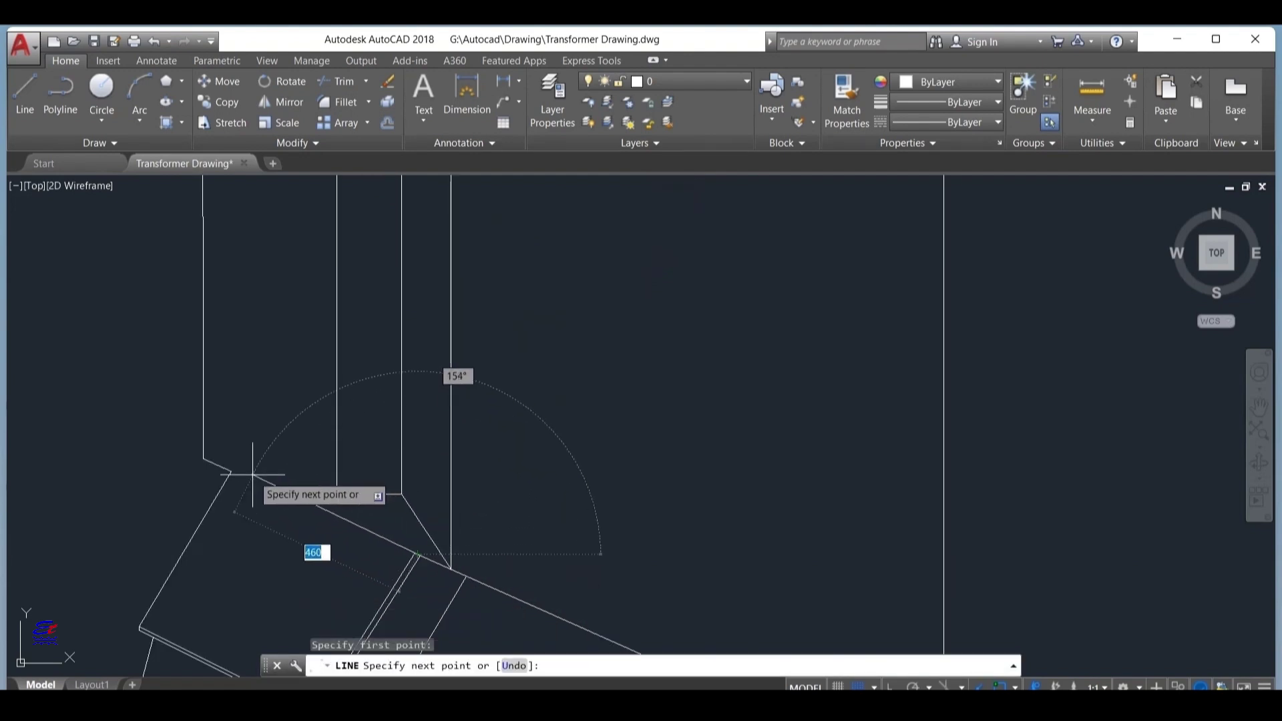
pyautogui.click(230, 472)
pyautogui.press('Escape')
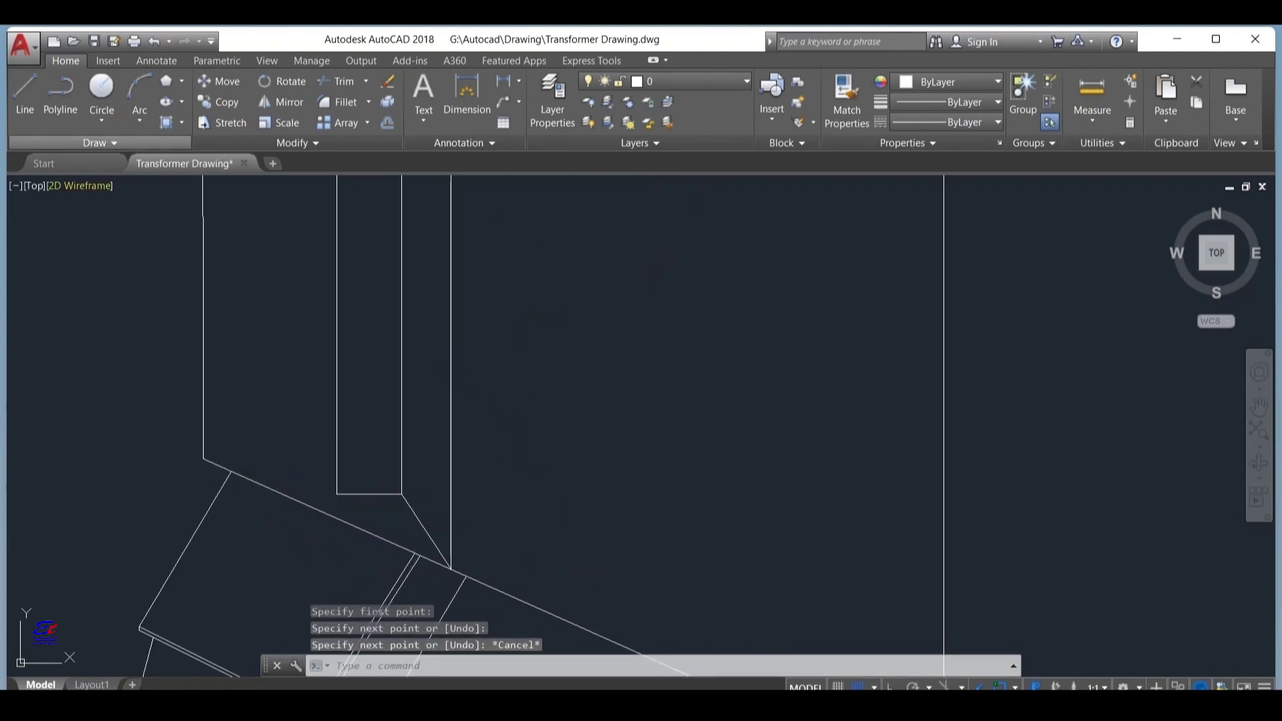
# Step: Draw a slanted line about 104 units long from the fin's lower-left corner to the body's lower edge
pyautogui.click(25, 90)
pyautogui.click(337, 494)
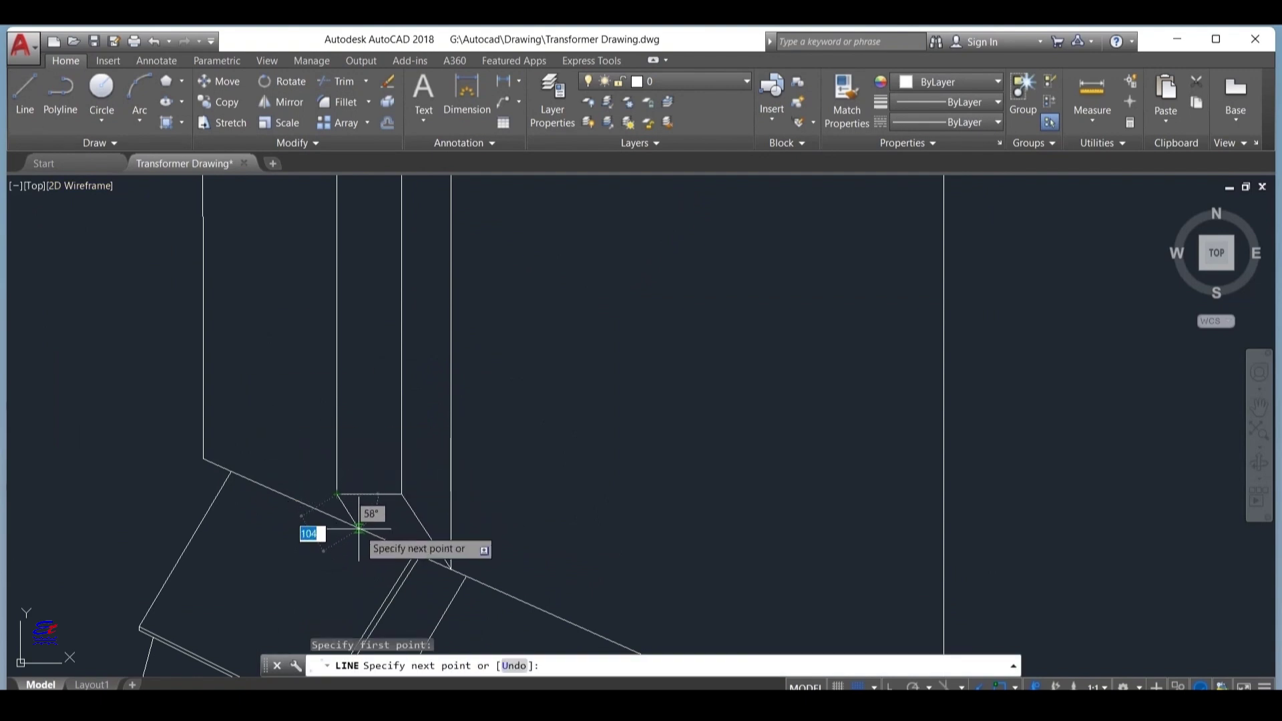
pyautogui.click(358, 527)
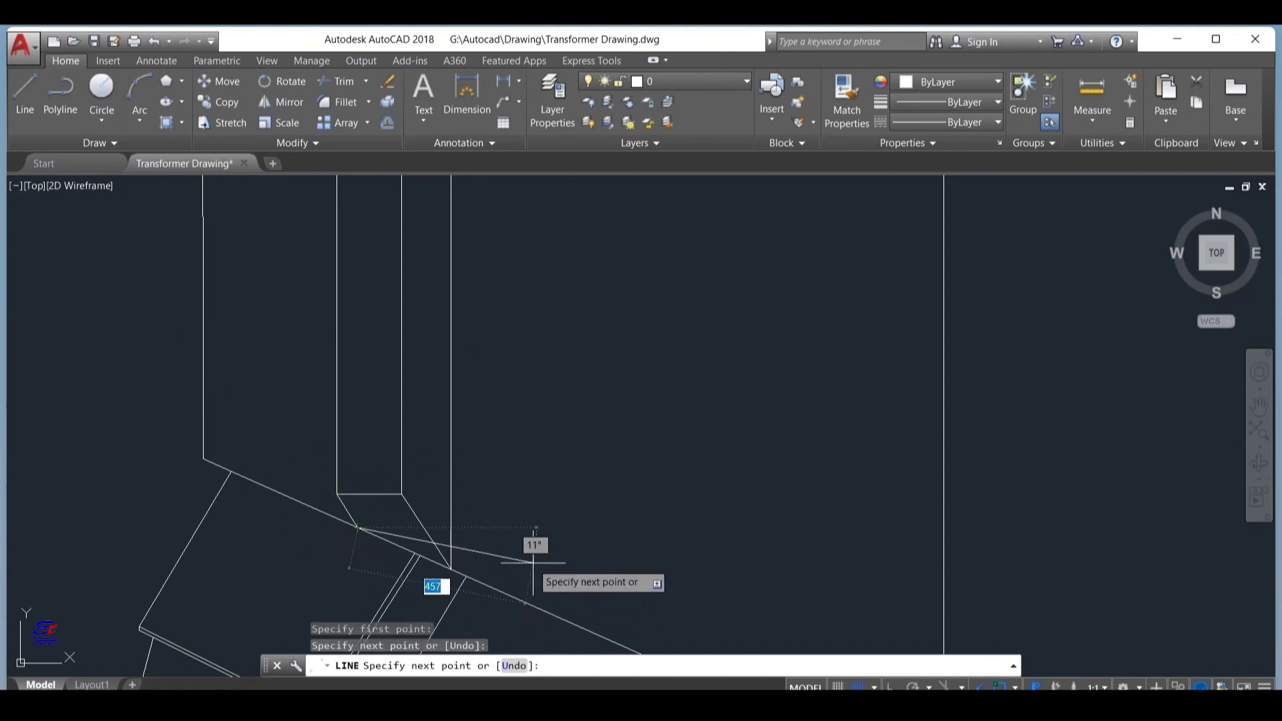
pyautogui.press('Escape')
# Step: Draw a slanted line from the fin's upper-left corner up to the lower edge of the black thickness strip
pyautogui.scroll(-6, 560, 539)
pyautogui.moveTo(582, 440); pyautogui.dragTo(578, 466, button='middle')
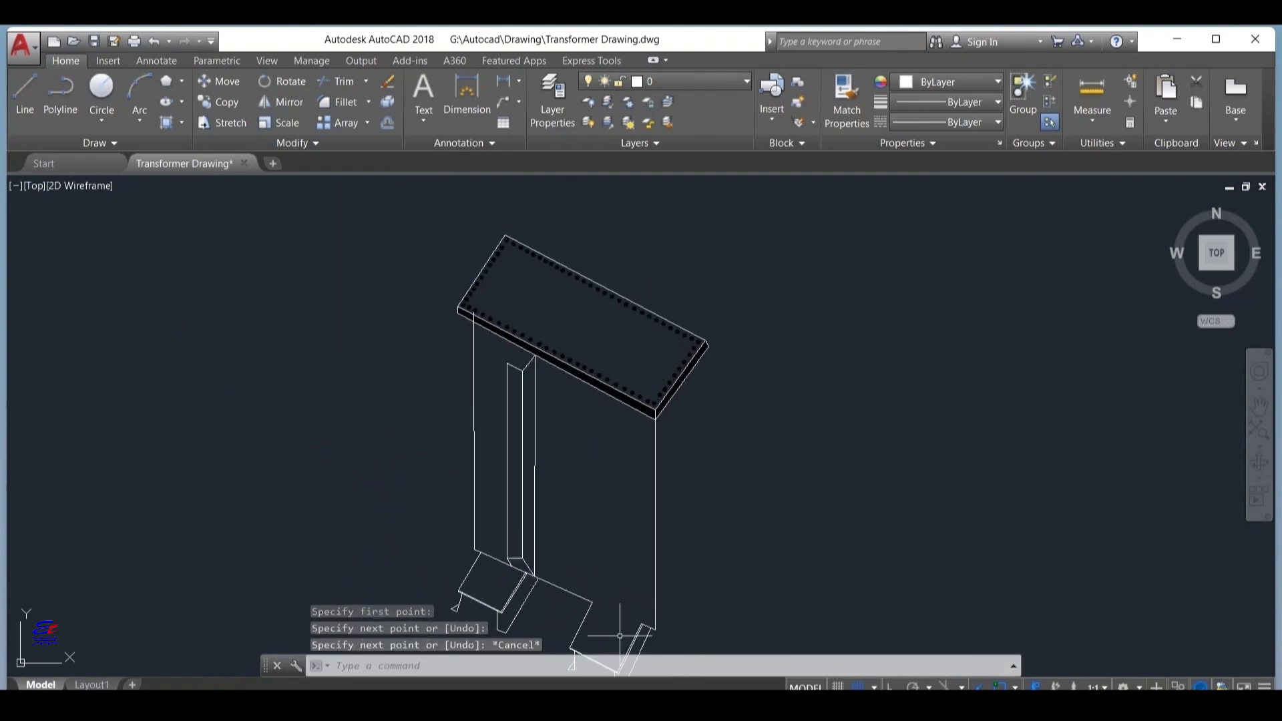
pyautogui.scroll(5, 620, 636)
pyautogui.click(25, 94)
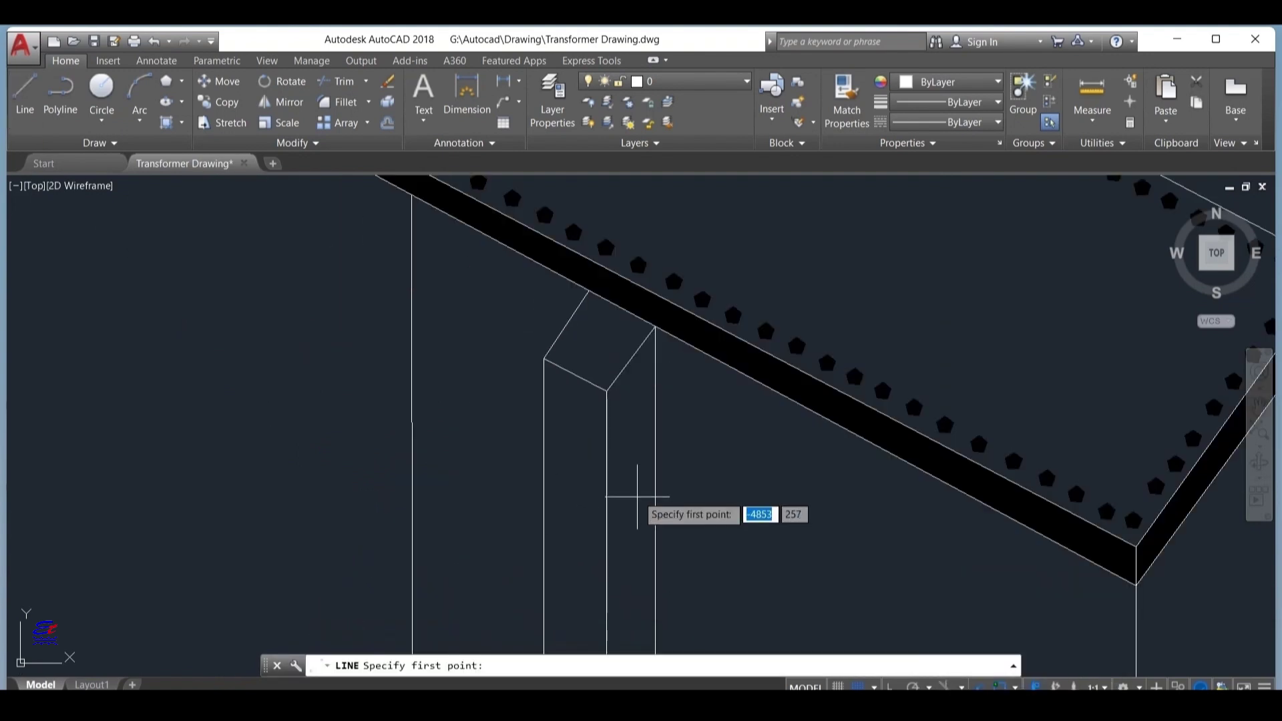
# Step: Draw a closed lightning-bolt outline on the fin's slanted top face from its front edge's midpoint, with a first segment about 119 units long
pyautogui.click(575, 376)
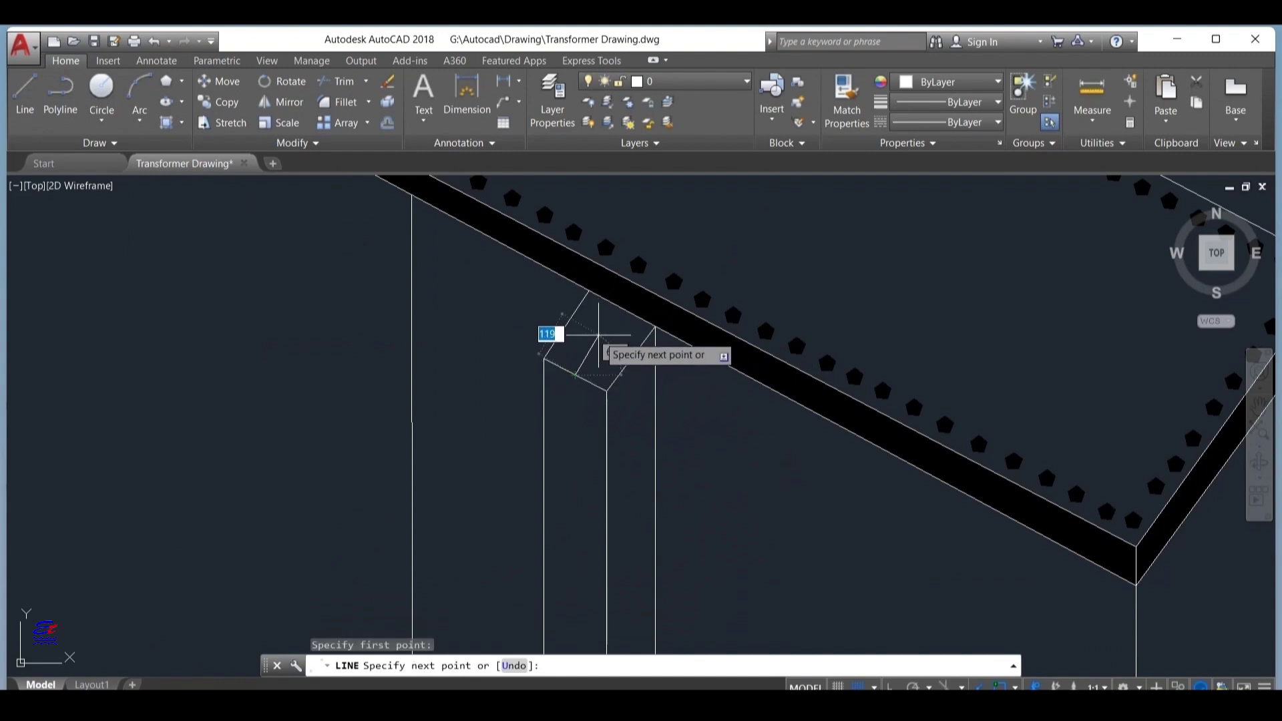
pyautogui.click(598, 336)
pyautogui.click(580, 335)
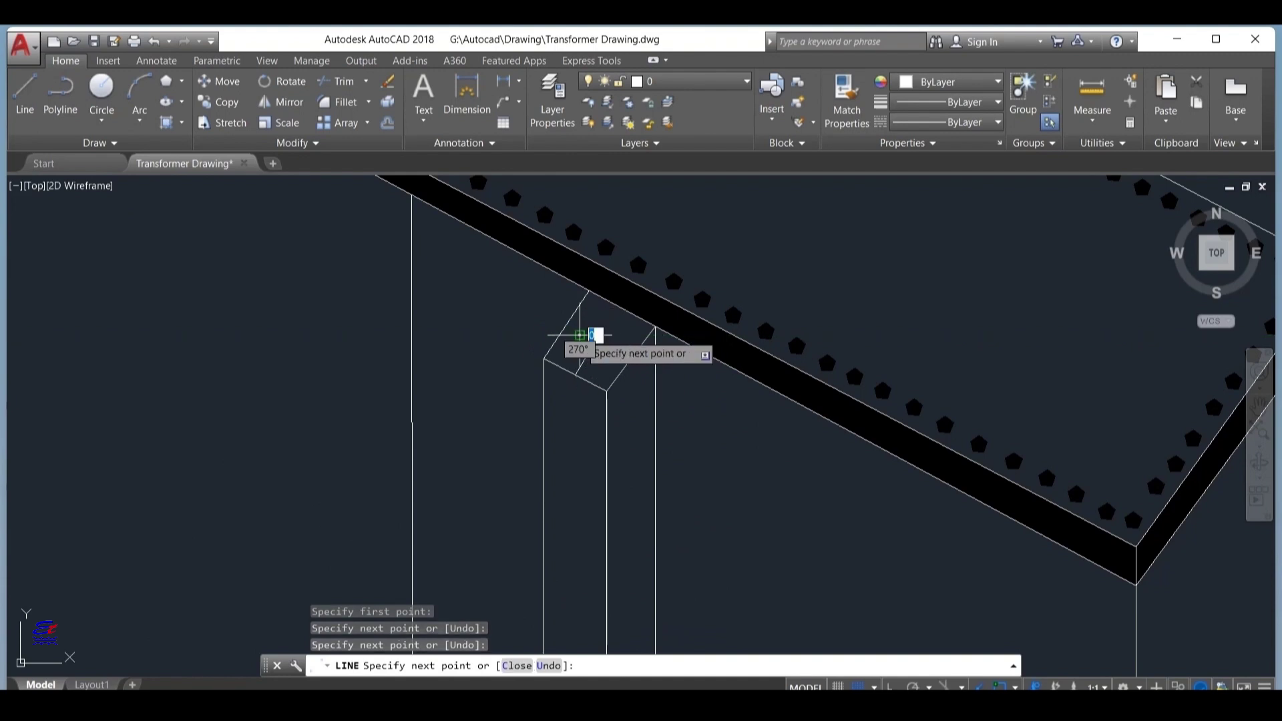
pyautogui.click(616, 305)
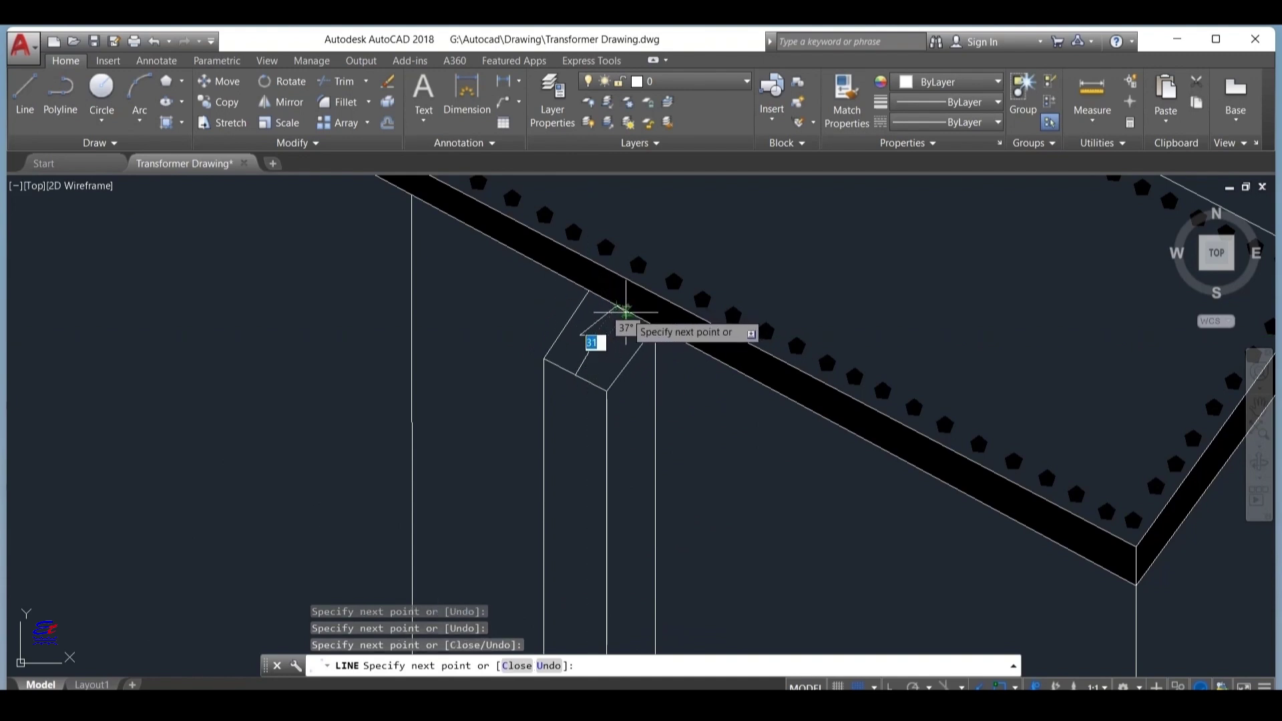
pyautogui.click(628, 311)
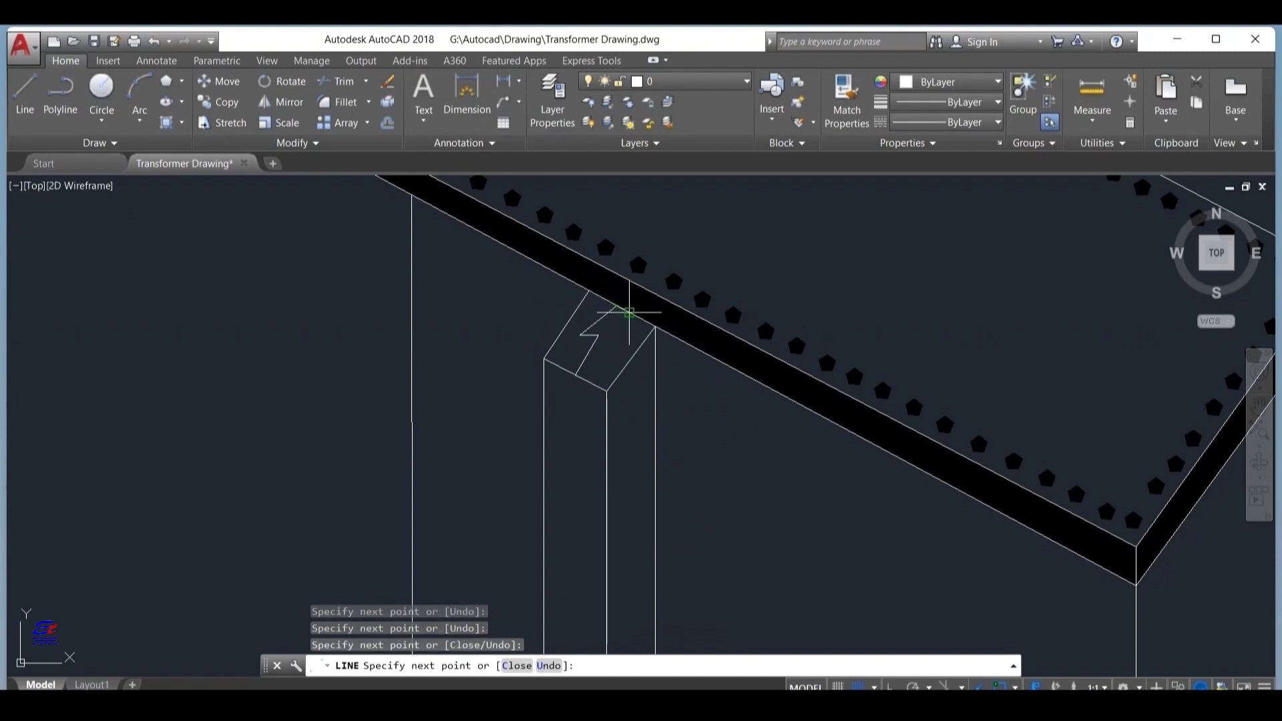
pyautogui.click(575, 375)
pyautogui.press('Escape')
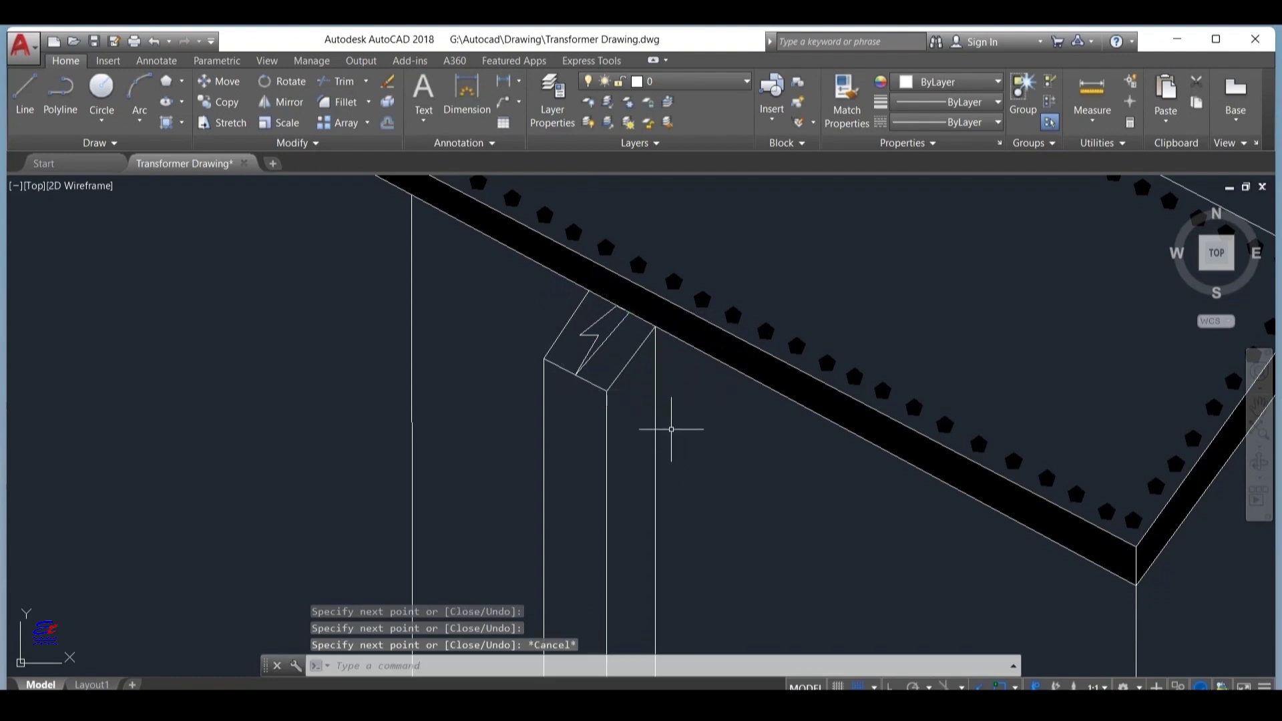
# Step: Replace the lightning bolt's upper-left slanted segment with a three-point arc from the zigzag's left corner to the black strip's lower edge
pyautogui.click(609, 335)
pyautogui.press('Delete')
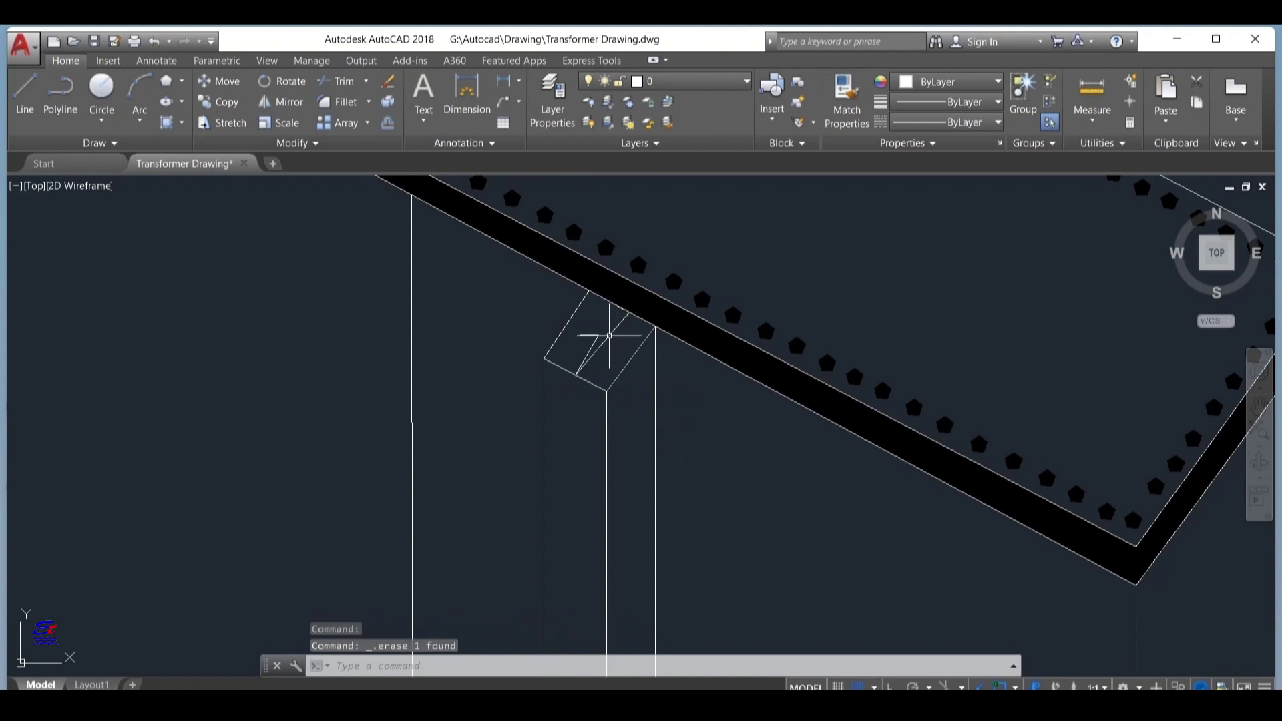
pyautogui.click(139, 94)
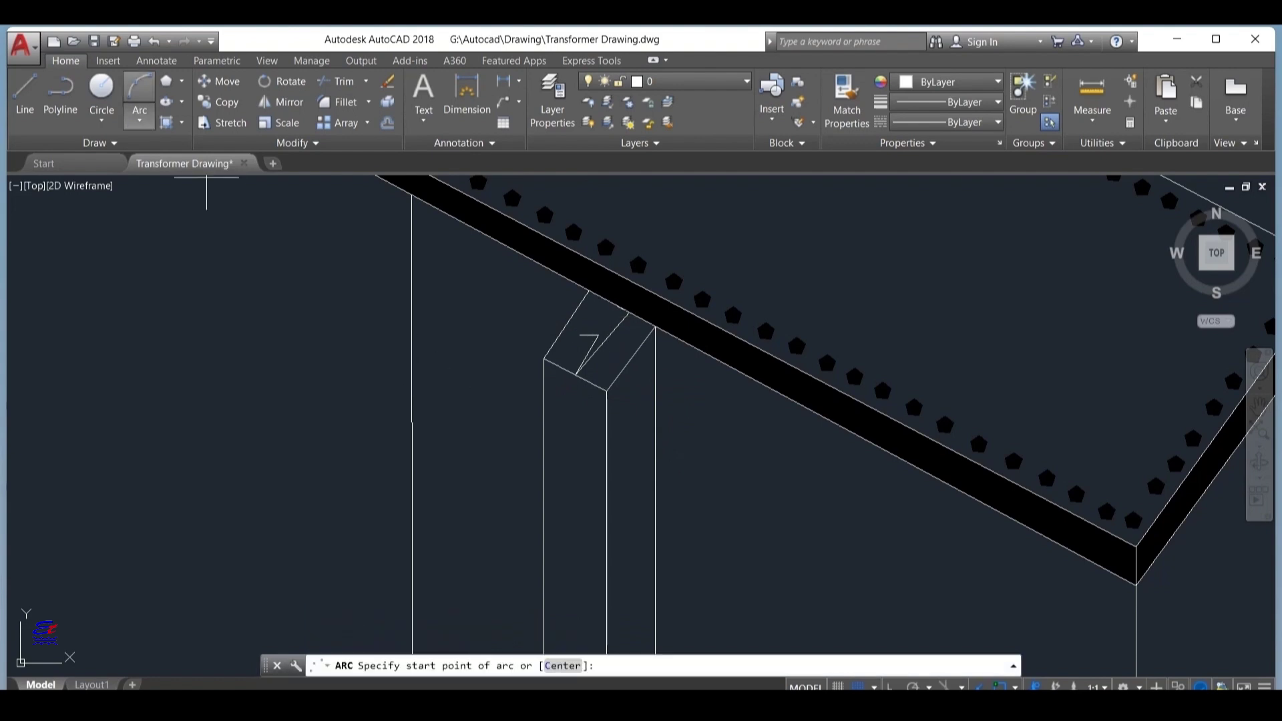
pyautogui.click(585, 335)
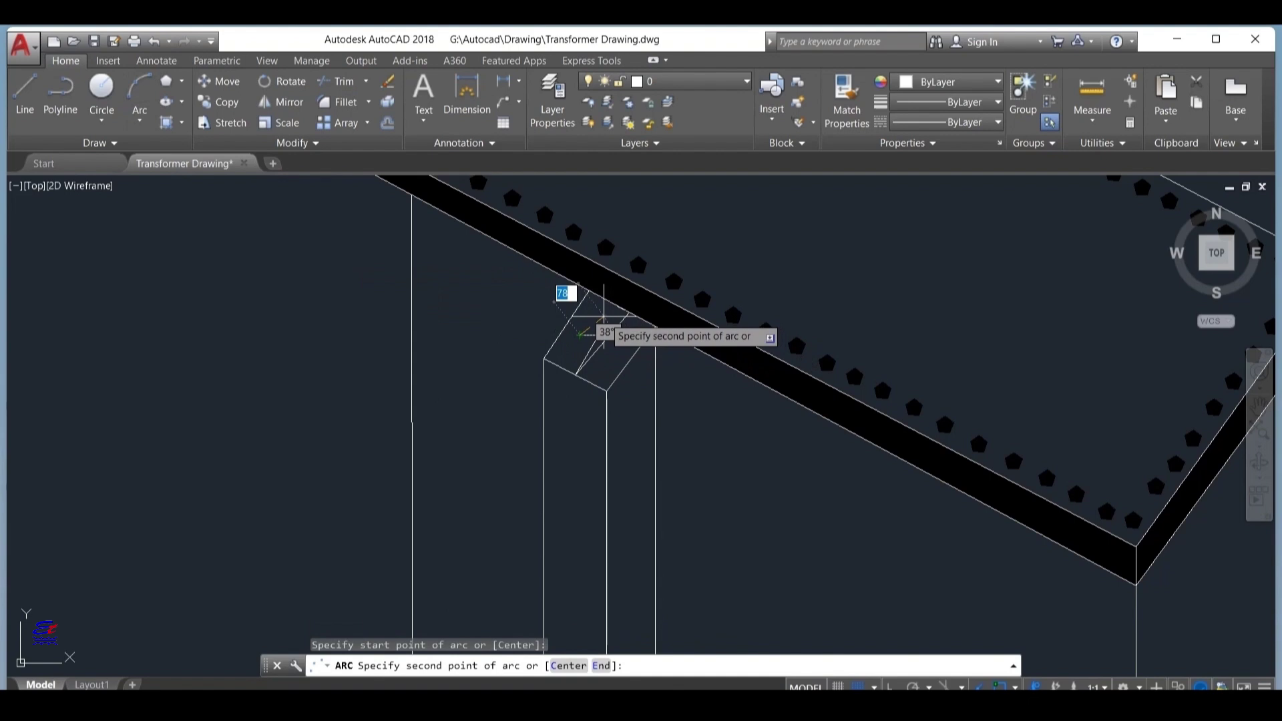
pyautogui.click(604, 315)
pyautogui.click(633, 310)
pyautogui.press('Escape')
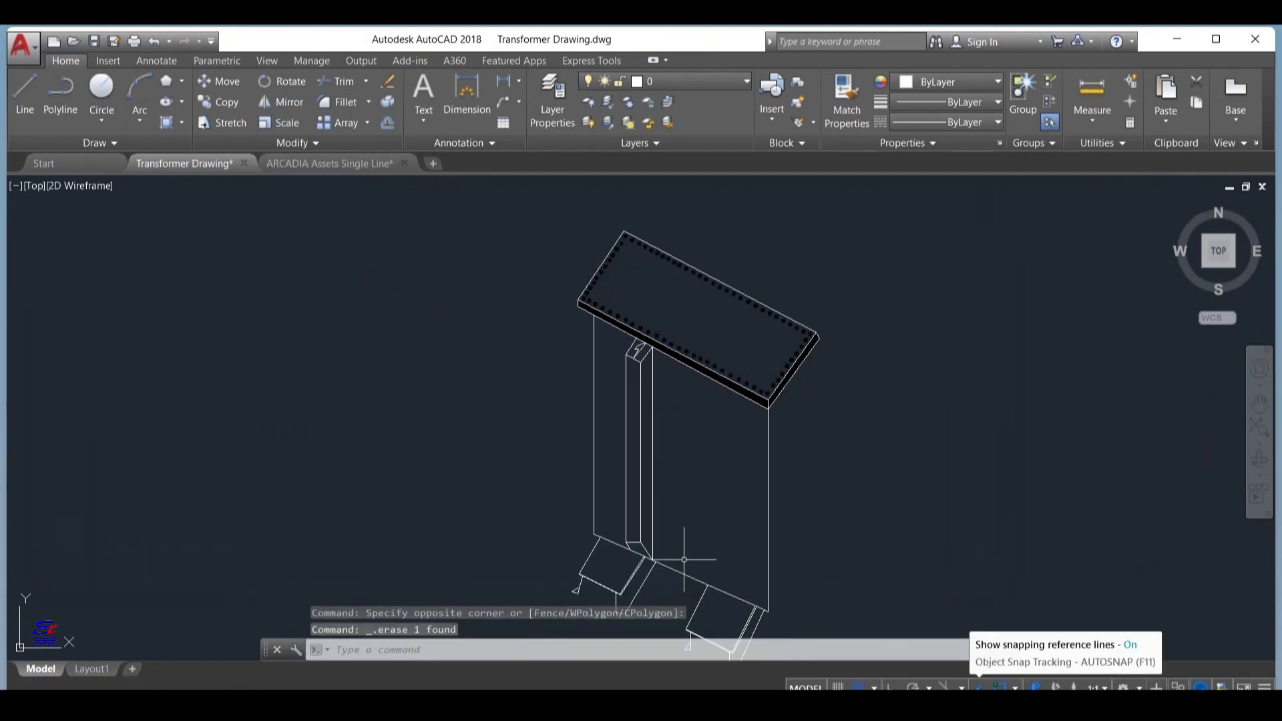
# Step: Copy the fin's vertical edges and slanted end lines and paste them beside the first fin, between the black strip and the body's lower edge
pyautogui.click(684, 560)
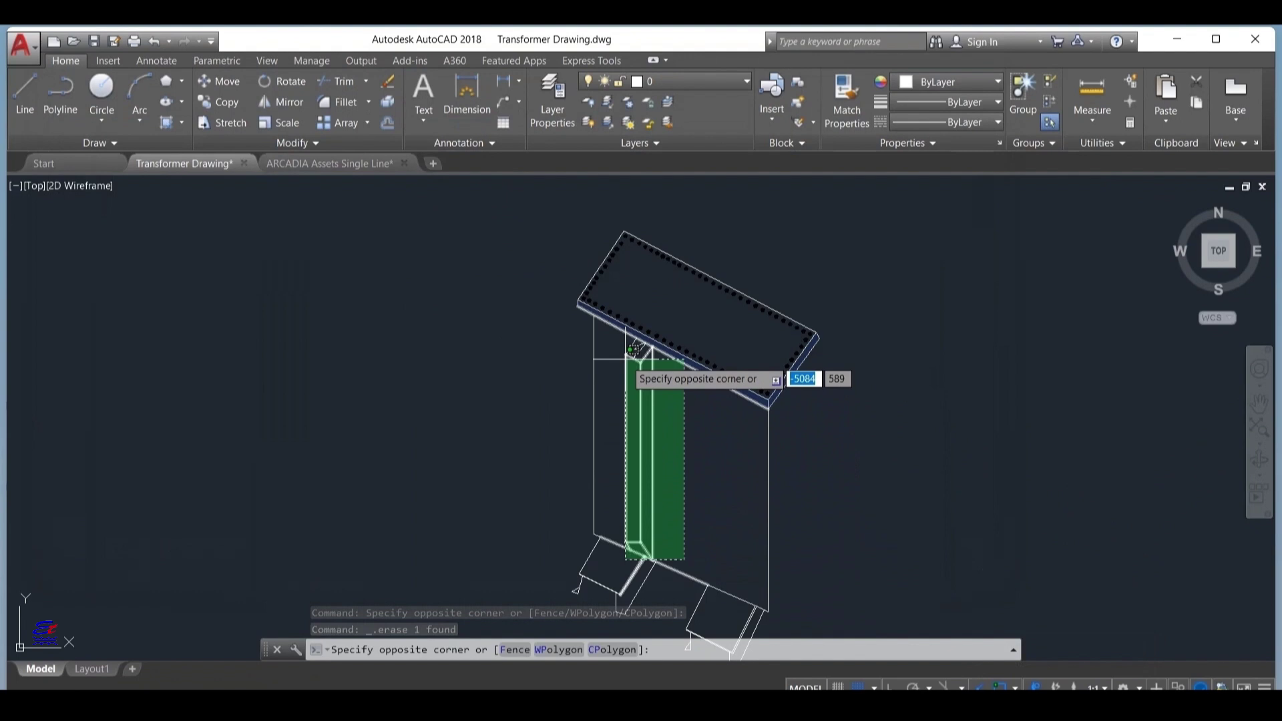
pyautogui.press('Escape')
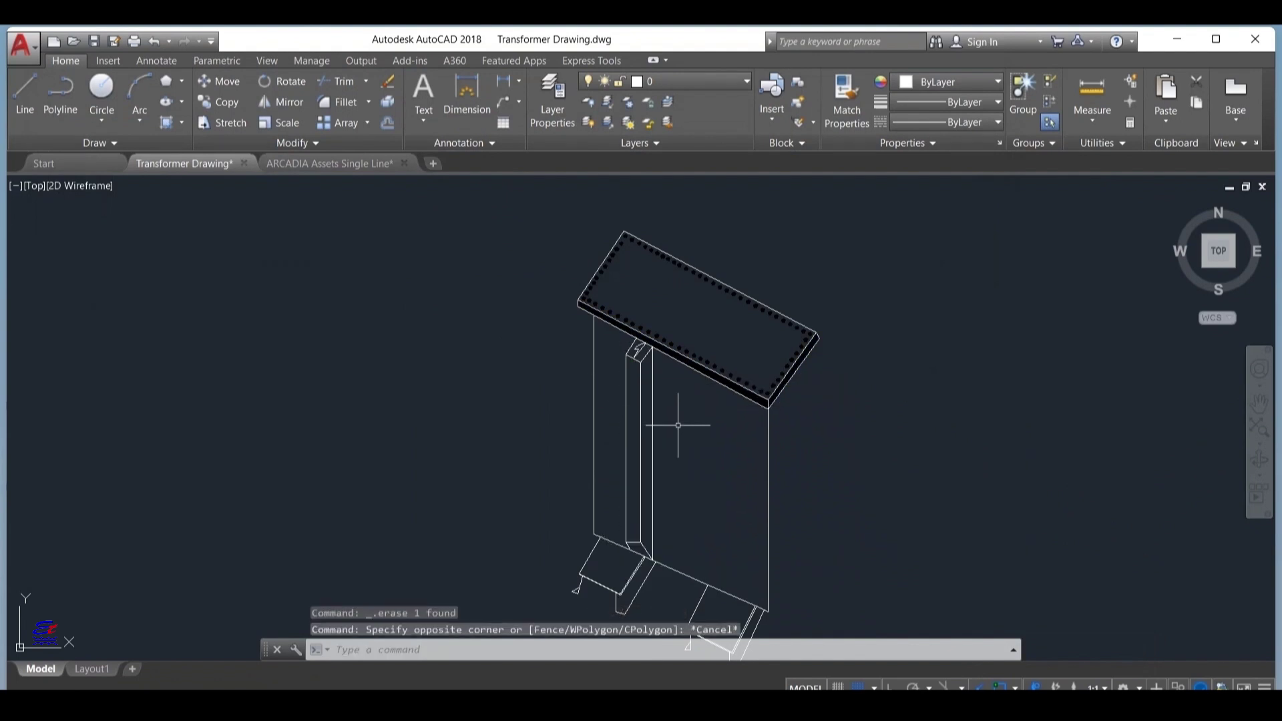
pyautogui.click(694, 462)
pyautogui.click(610, 423)
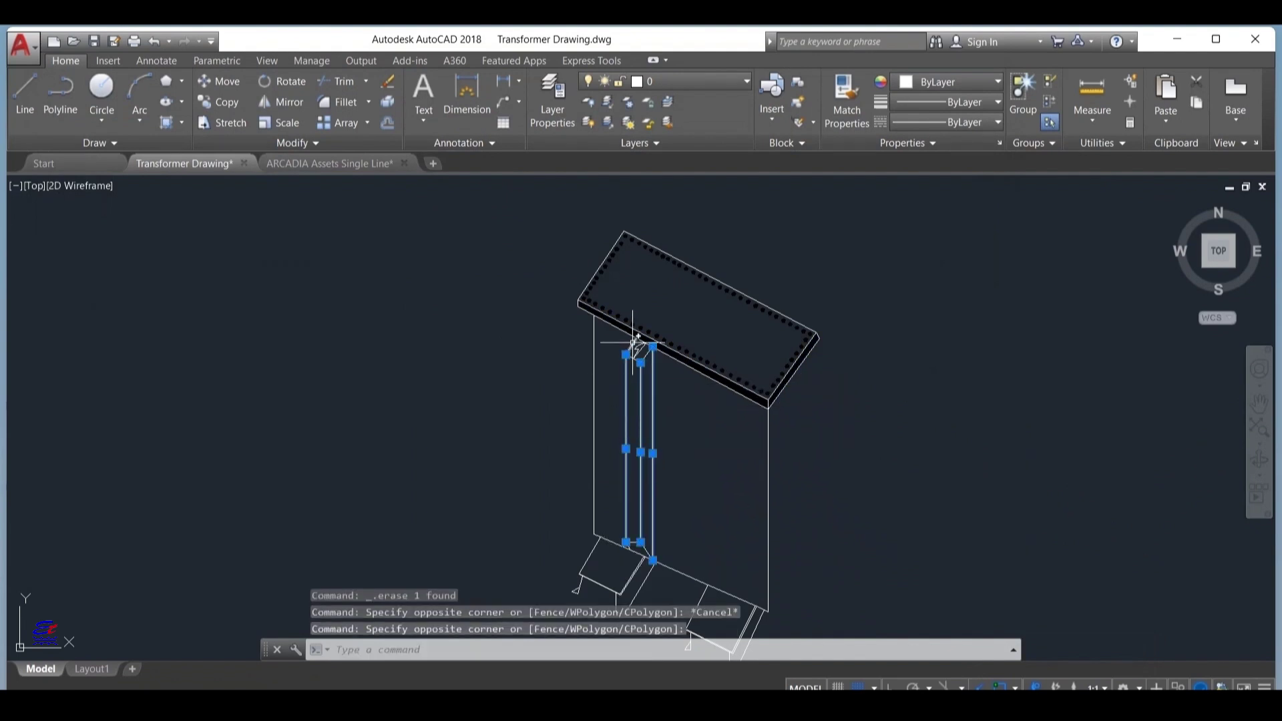
pyautogui.scroll(2, 658, 561)
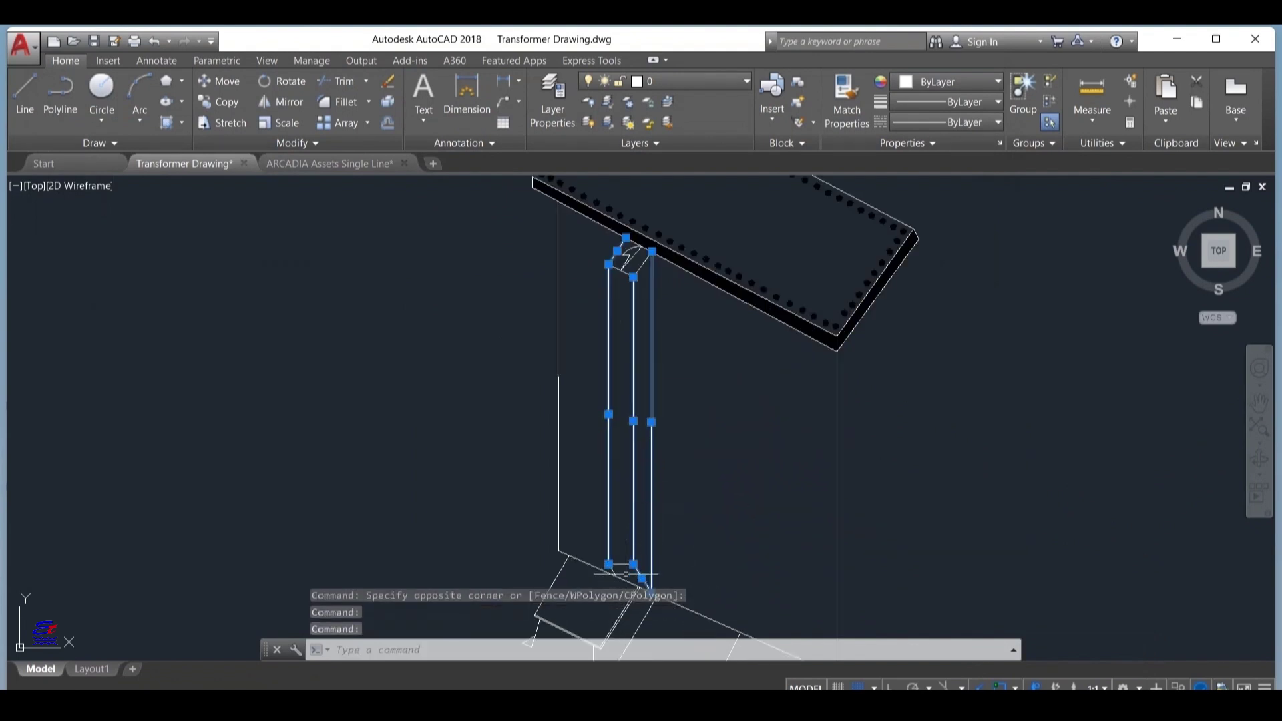
pyautogui.scroll(-3, 699, 532)
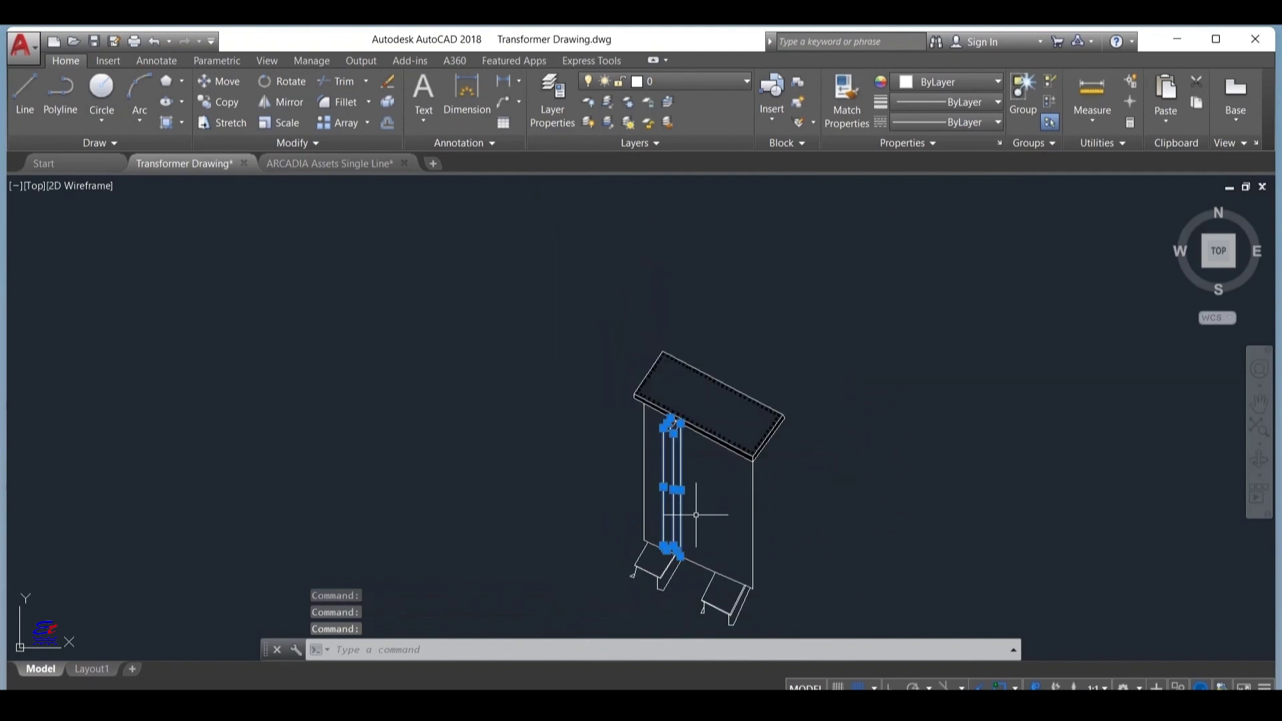
pyautogui.scroll(6, 697, 515)
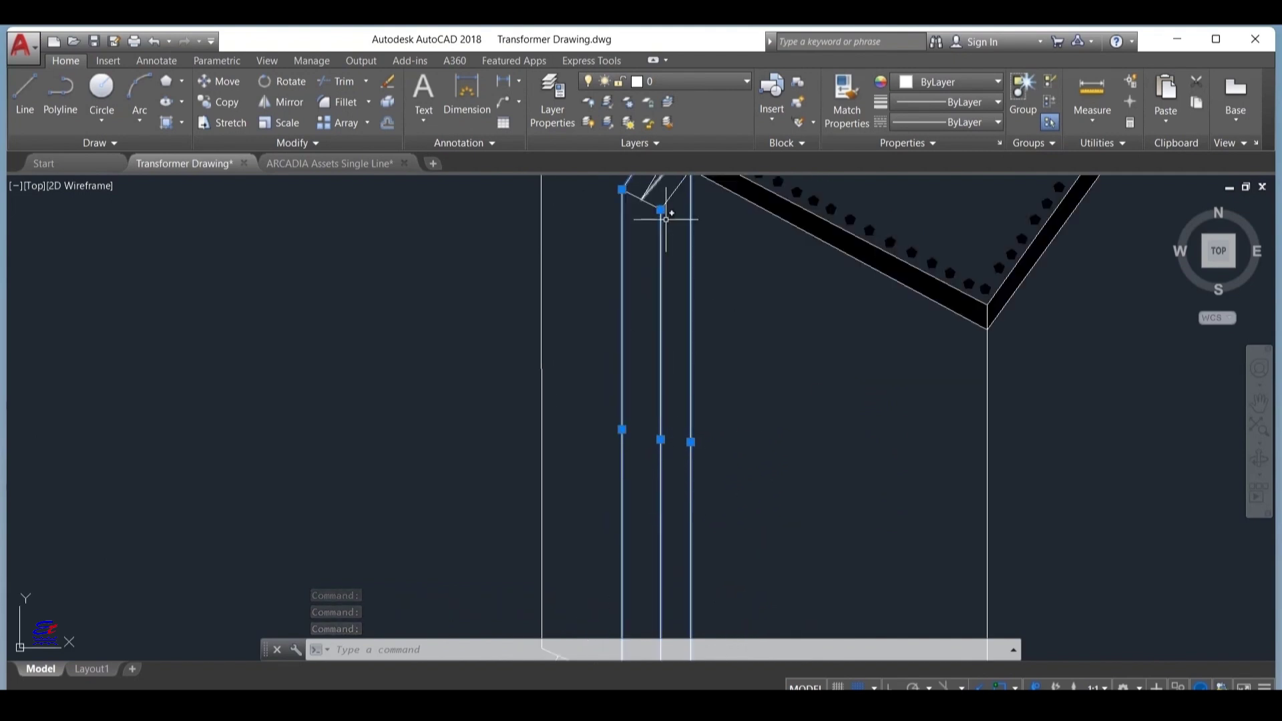
pyautogui.moveTo(666, 219); pyautogui.dragTo(672, 386, button='middle')
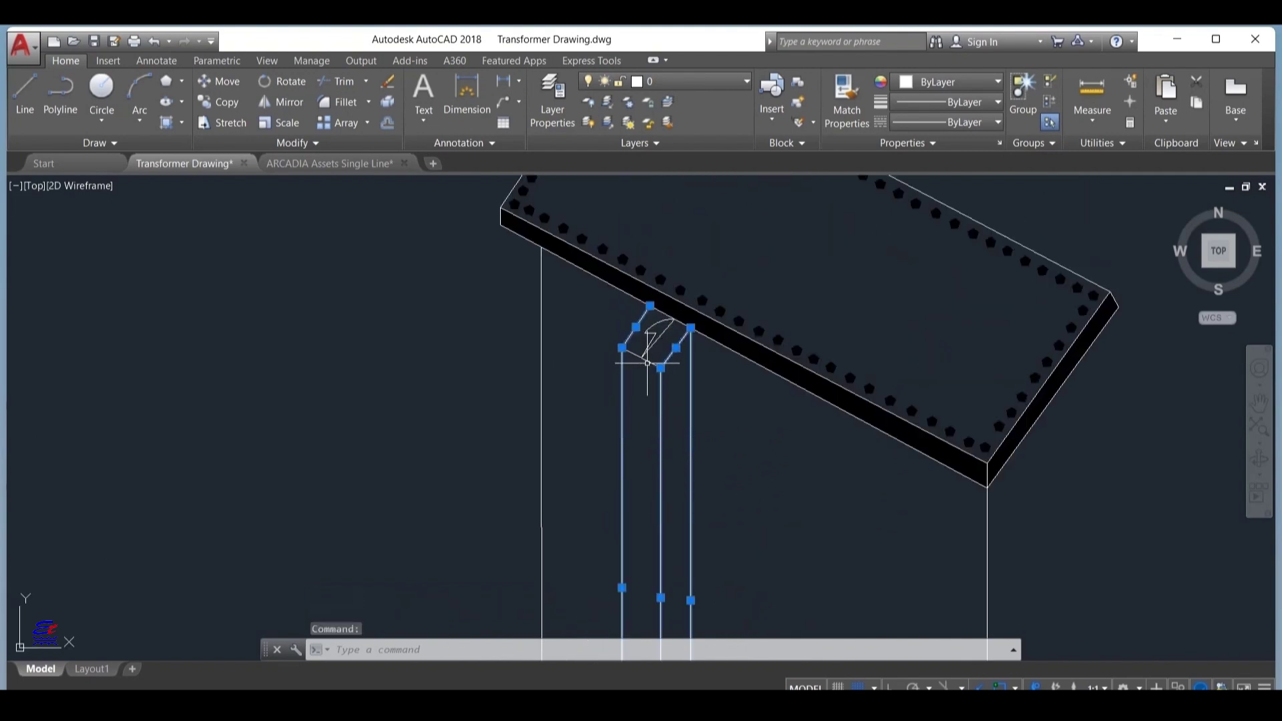
pyautogui.scroll(-4, 783, 437)
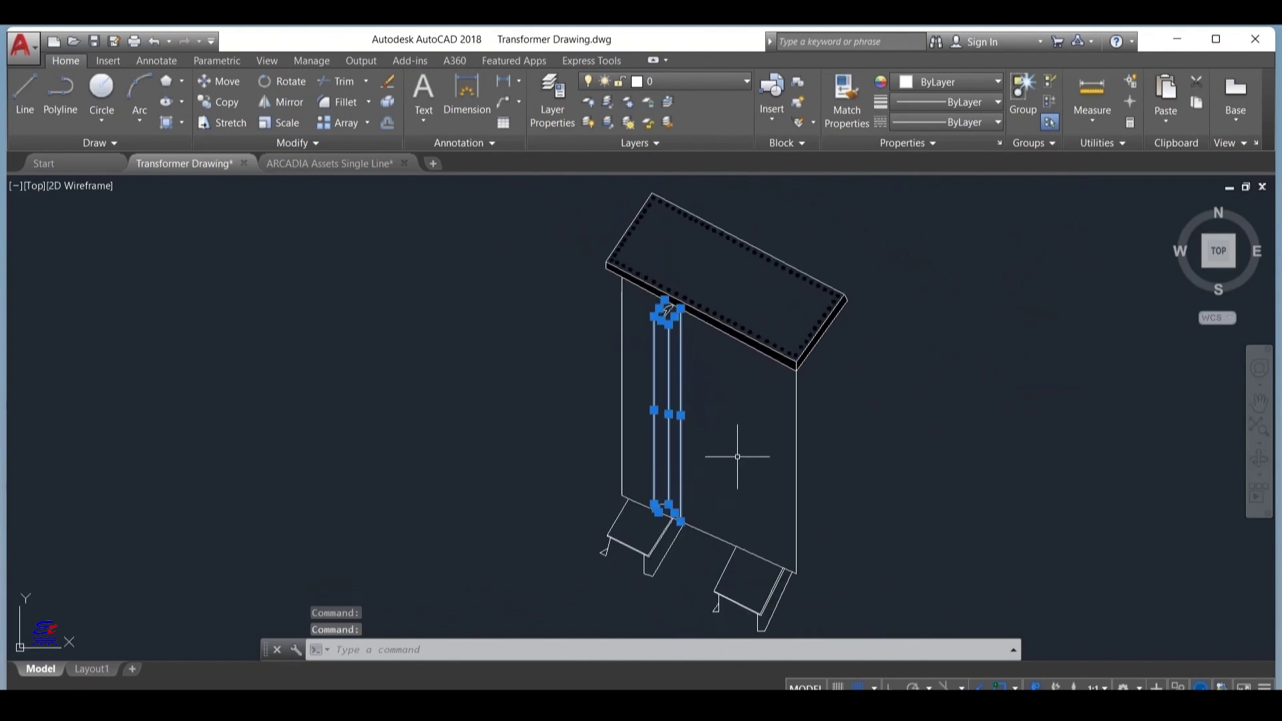
pyautogui.hotkey('ctrl', 'v')
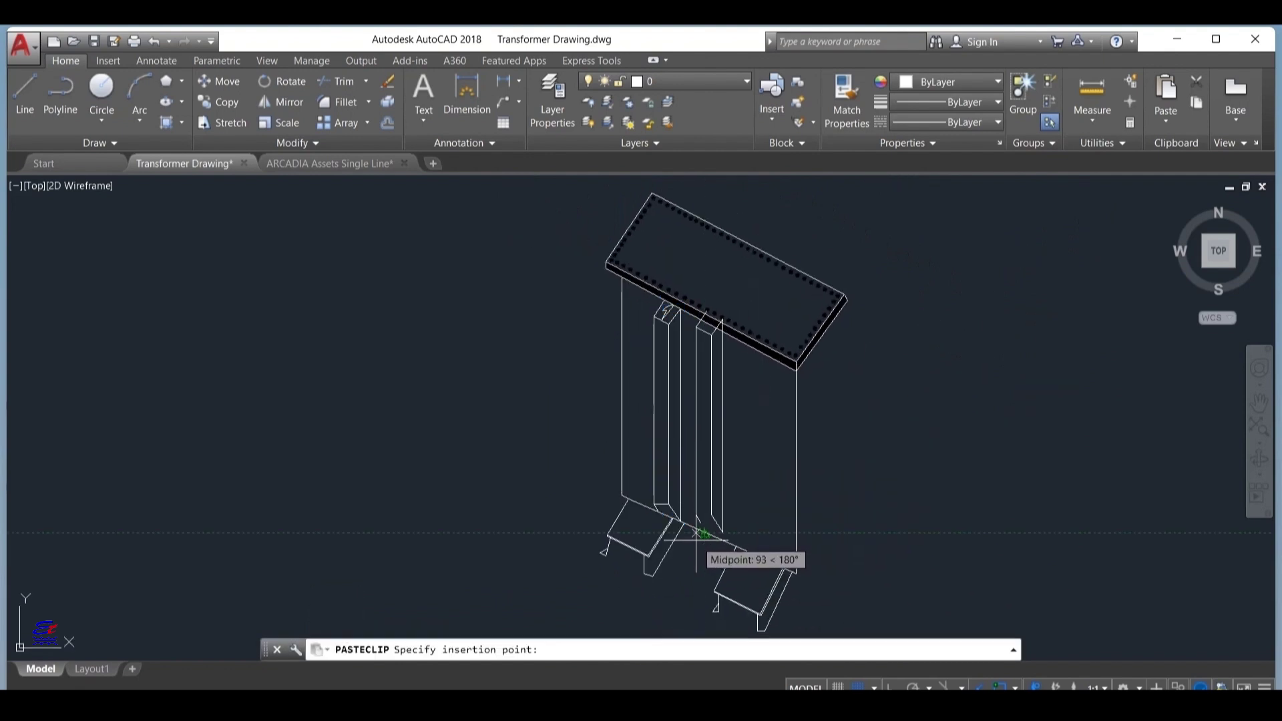
pyautogui.scroll(2, 695, 531)
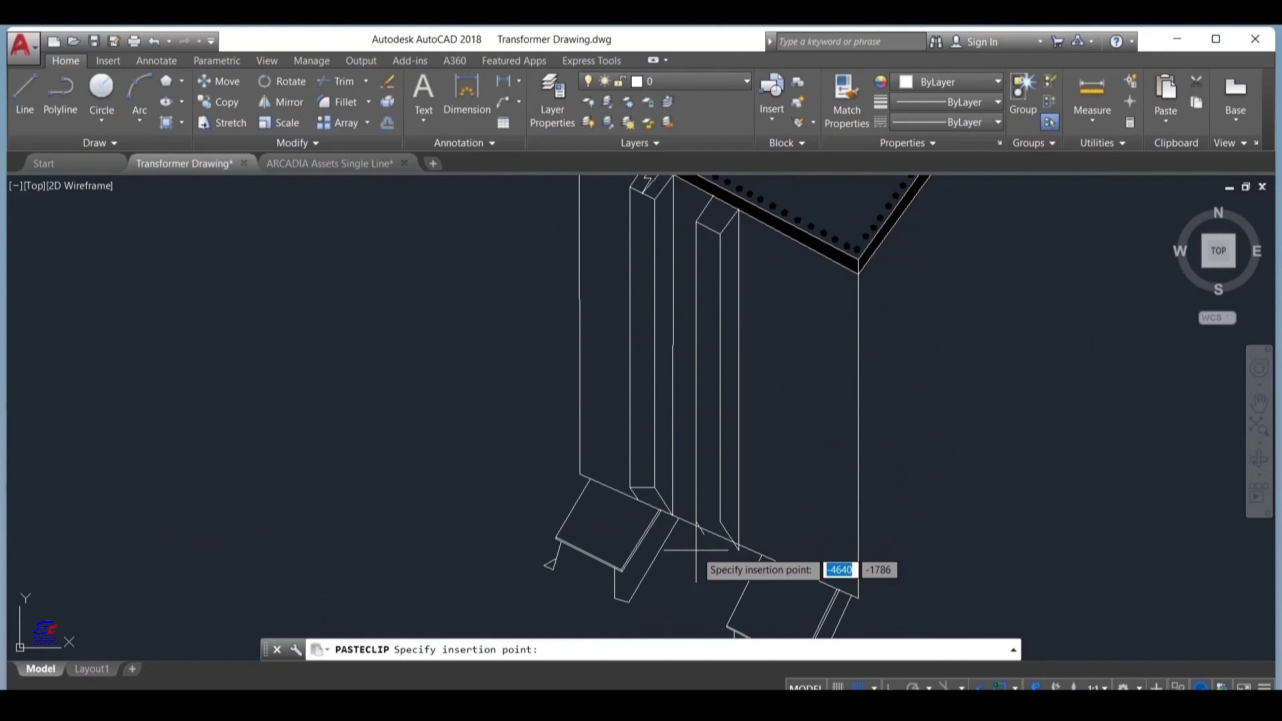
pyautogui.click(697, 551)
# Step: Shorten the copied fin's lower-left slanted line so it ends on the body's lower edge
pyautogui.scroll(5, 770, 521)
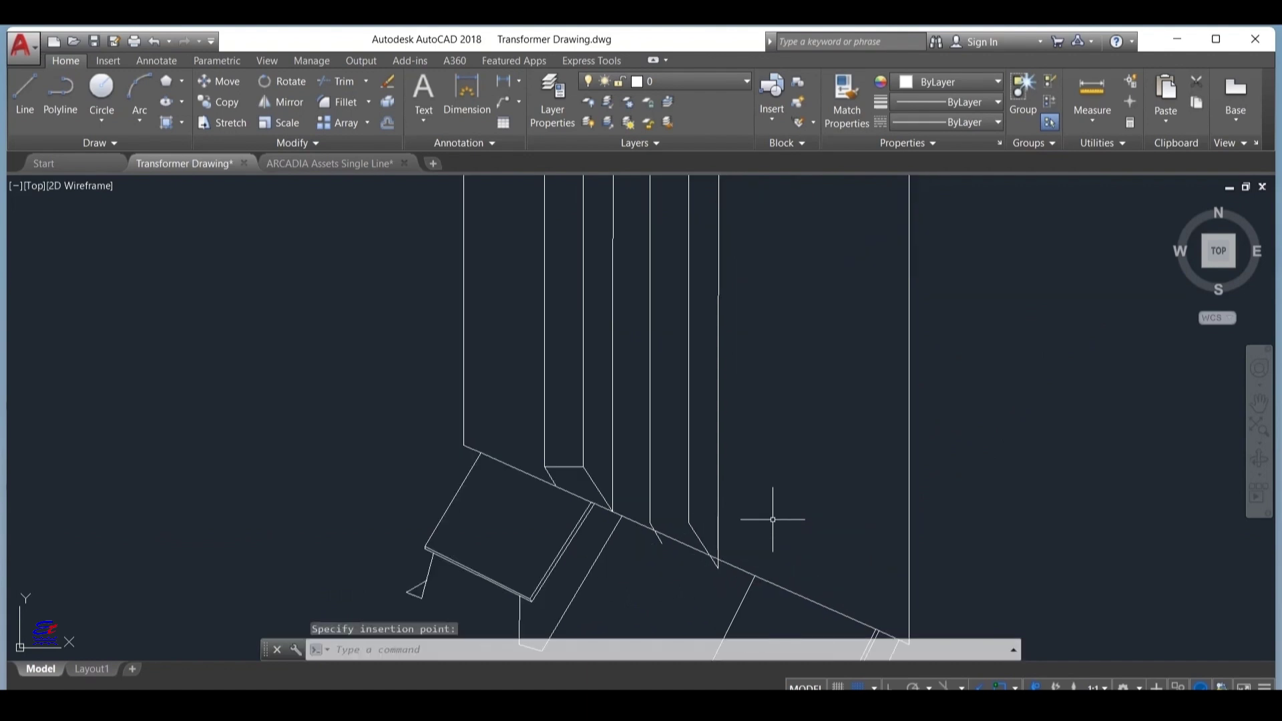
pyautogui.click(657, 462)
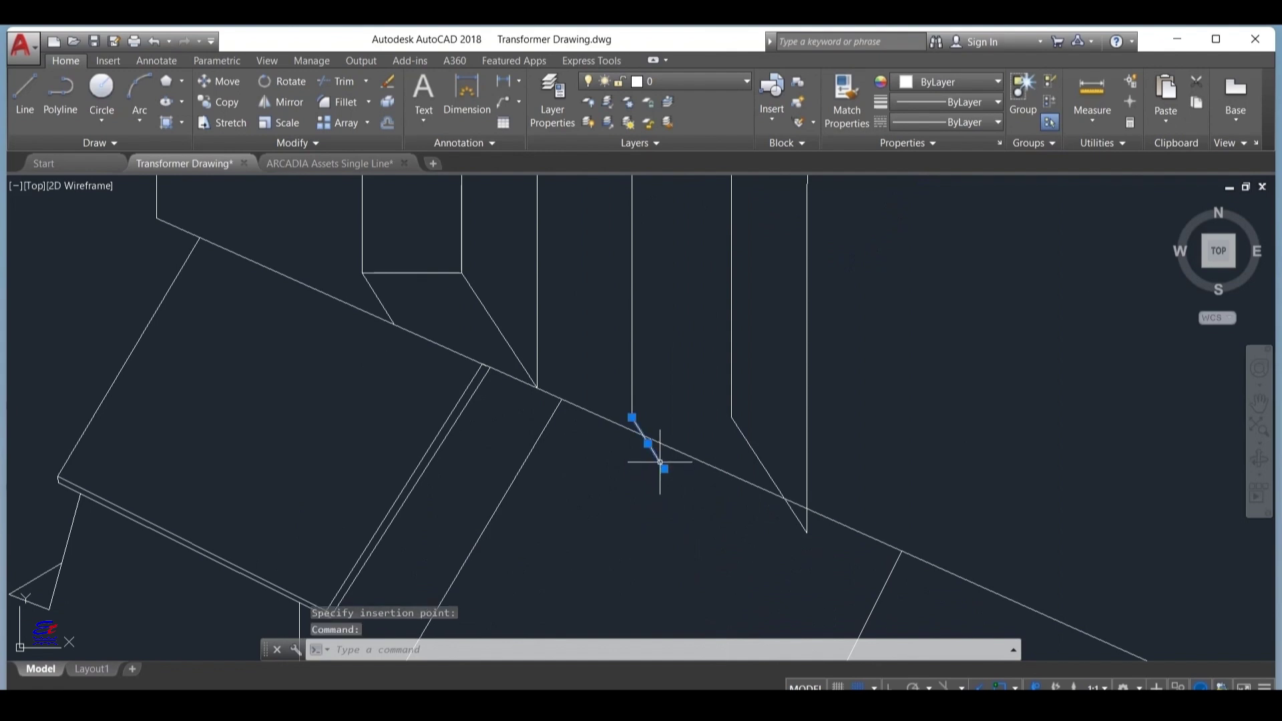
pyautogui.click(663, 468)
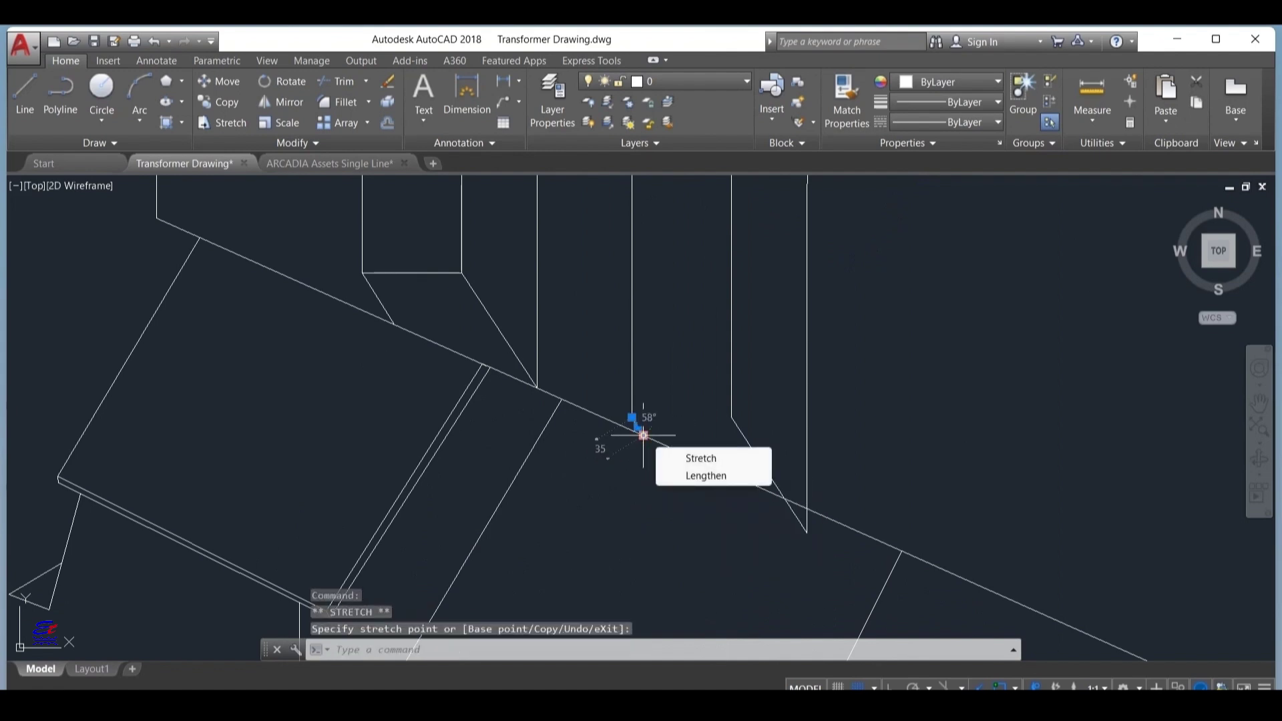
pyautogui.press('Escape')
pyautogui.scroll(-4, 882, 409)
pyautogui.moveTo(898, 357); pyautogui.dragTo(793, 490, button='middle')
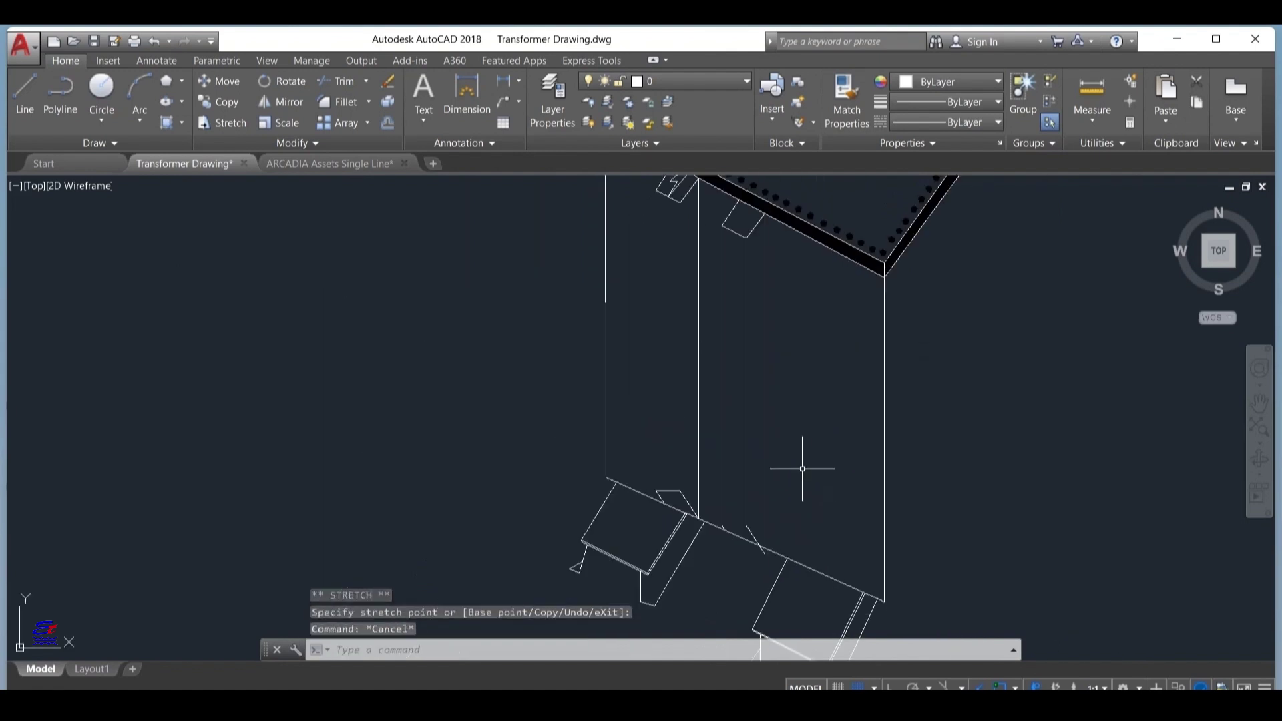
# Step: Draw a short slanted line across the copied fin to its right edge, and from there a line about 711 units long sloping down to the right
pyautogui.click(24, 94)
pyautogui.scroll(2, 698, 372)
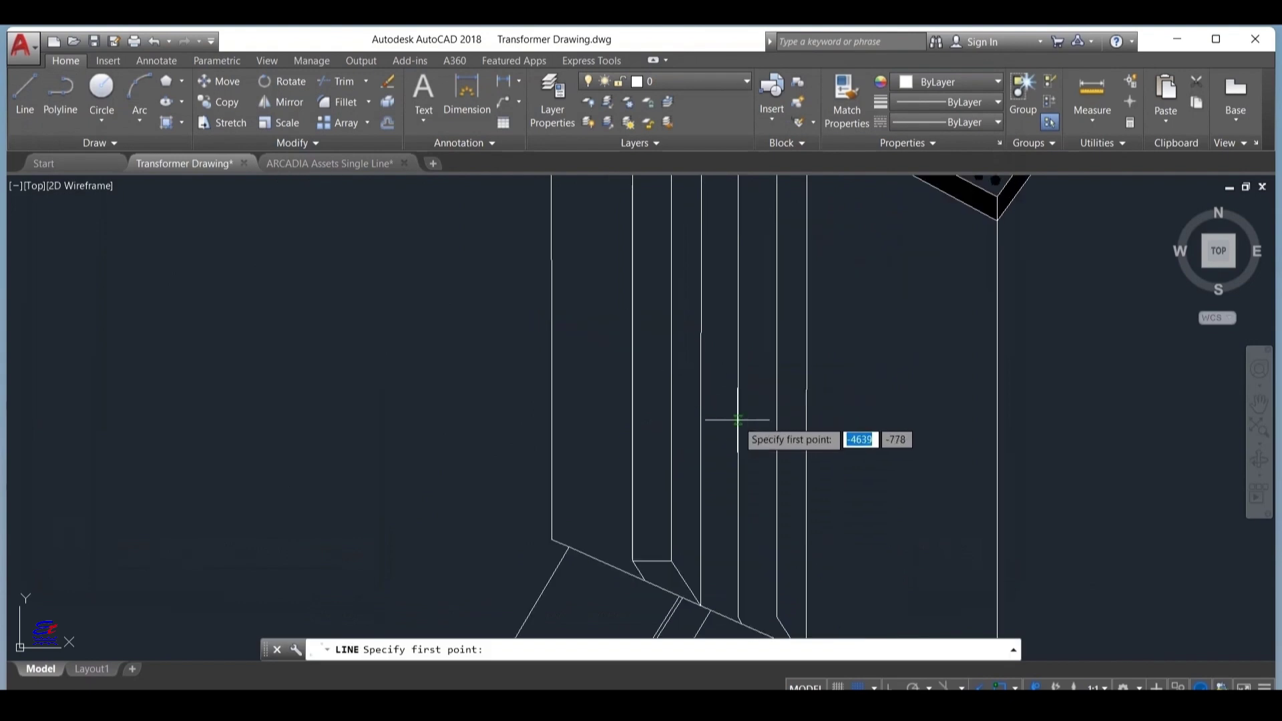
pyautogui.scroll(-2, 771, 483)
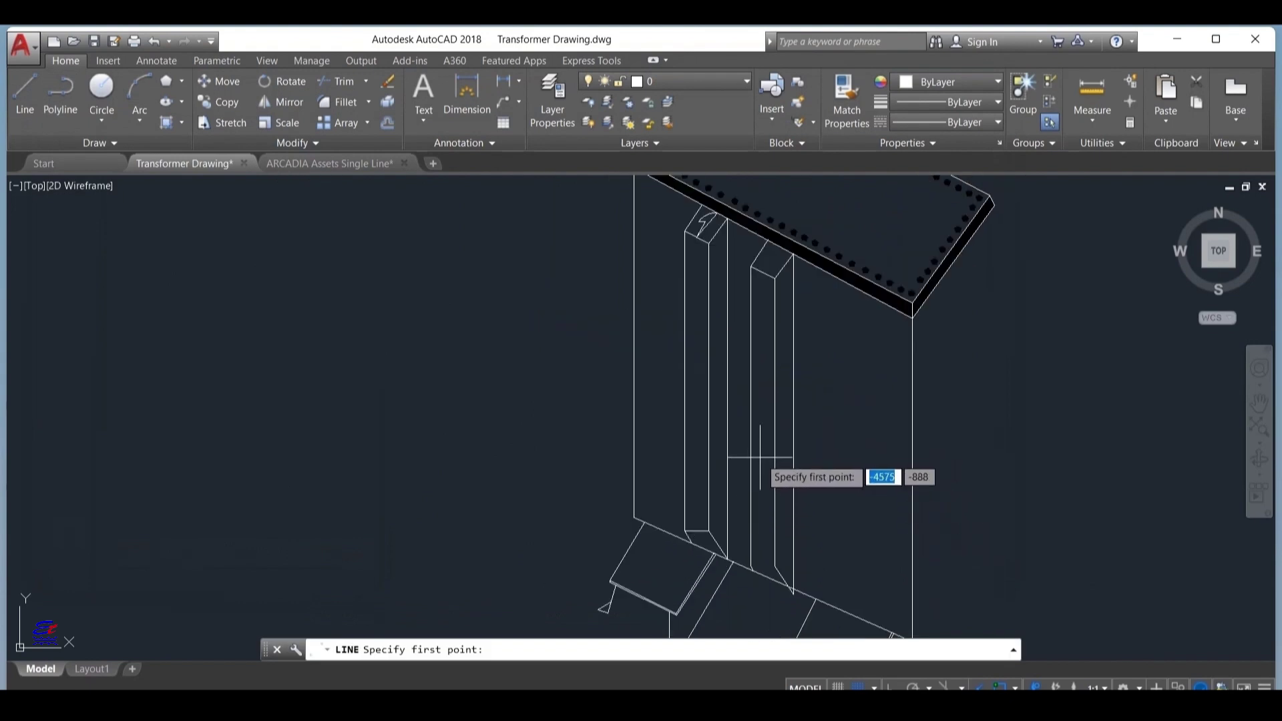
pyautogui.scroll(2, 758, 438)
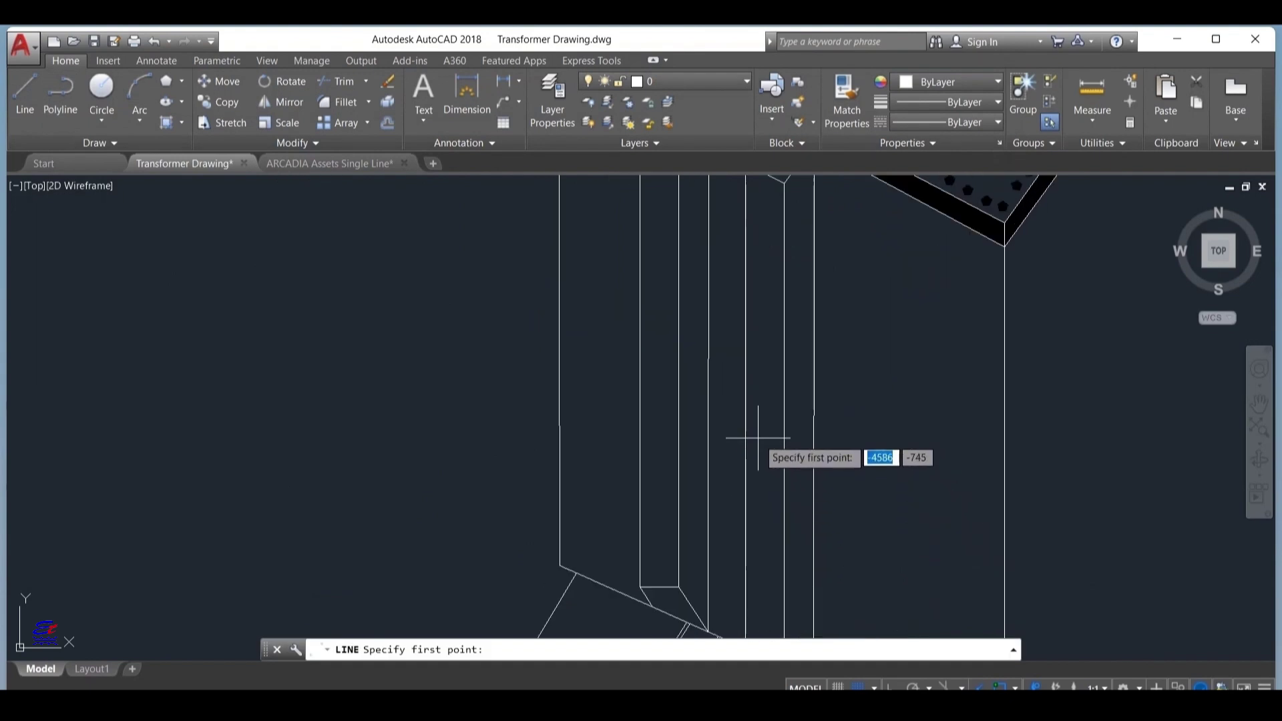
pyautogui.click(757, 438)
pyautogui.click(24, 90)
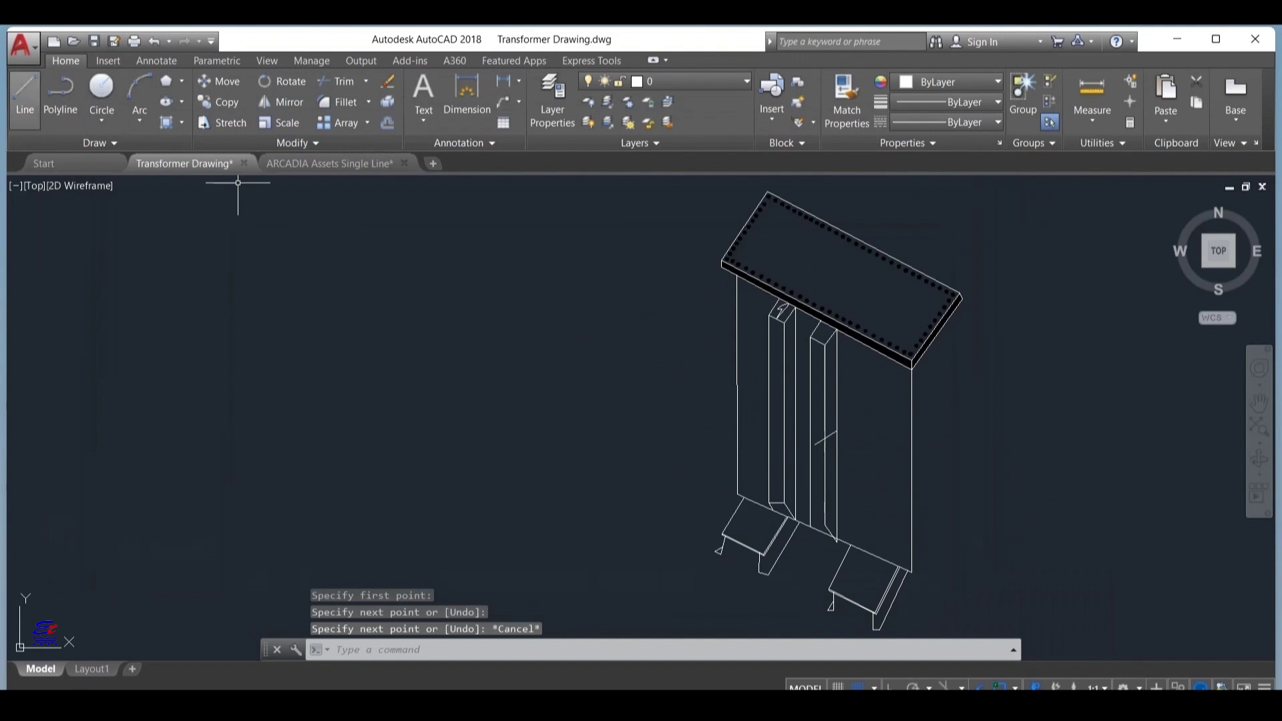
pyautogui.scroll(2, 834, 441)
pyautogui.click(838, 431)
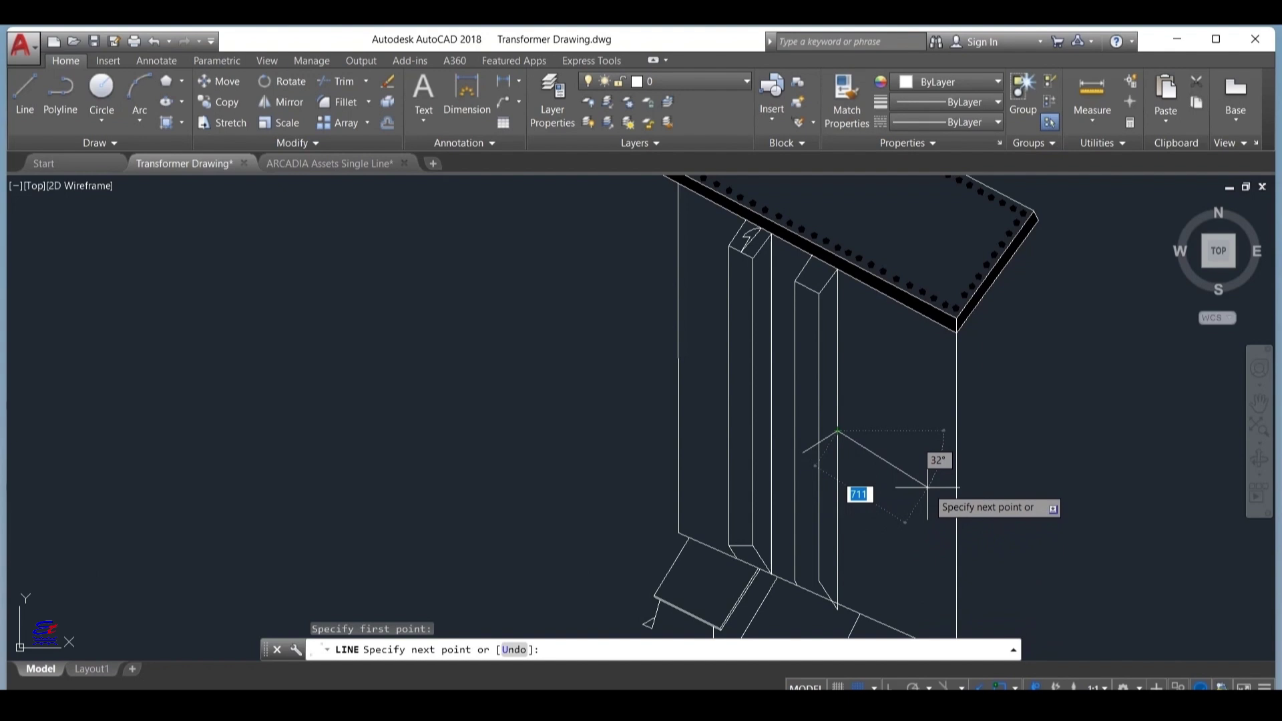
pyautogui.click(928, 488)
pyautogui.press('Return')
pyautogui.scroll(-2, 928, 488)
# Step: Close the box's slanted top face with two lines from the short line's left end around to the long line's lower end
pyautogui.press('Return')
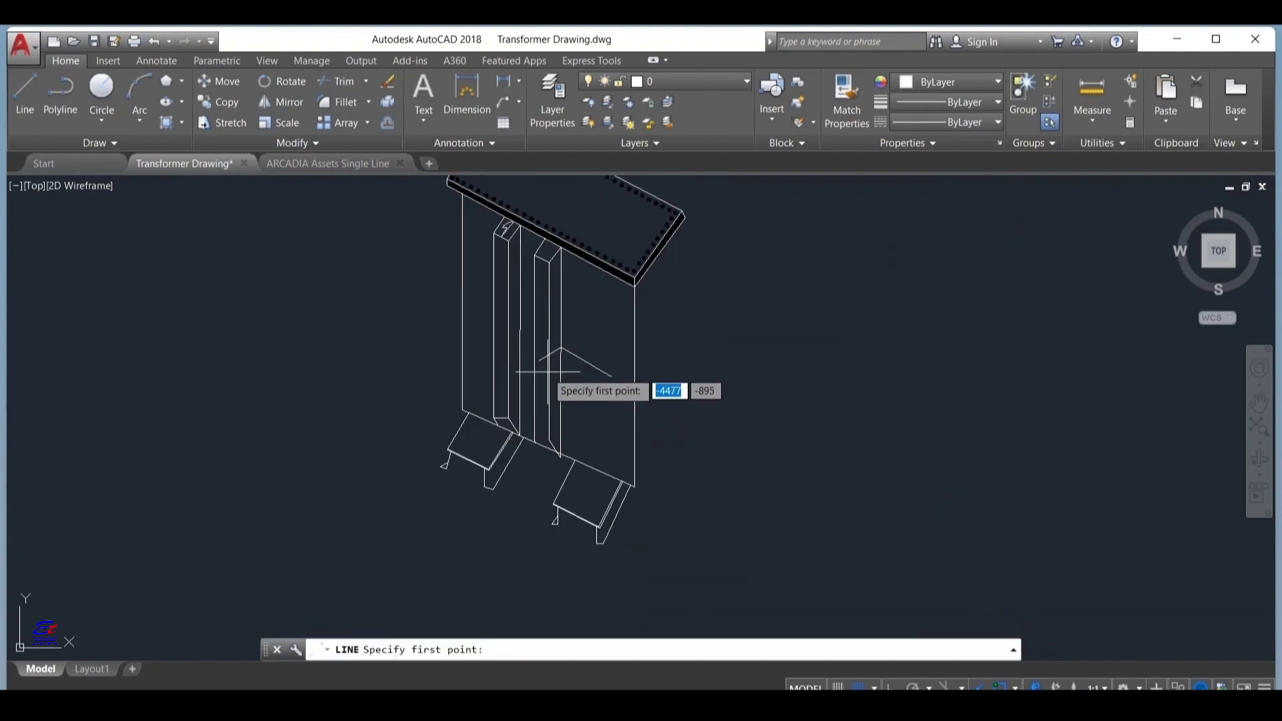
pyautogui.scroll(5, 538, 358)
pyautogui.click(527, 349)
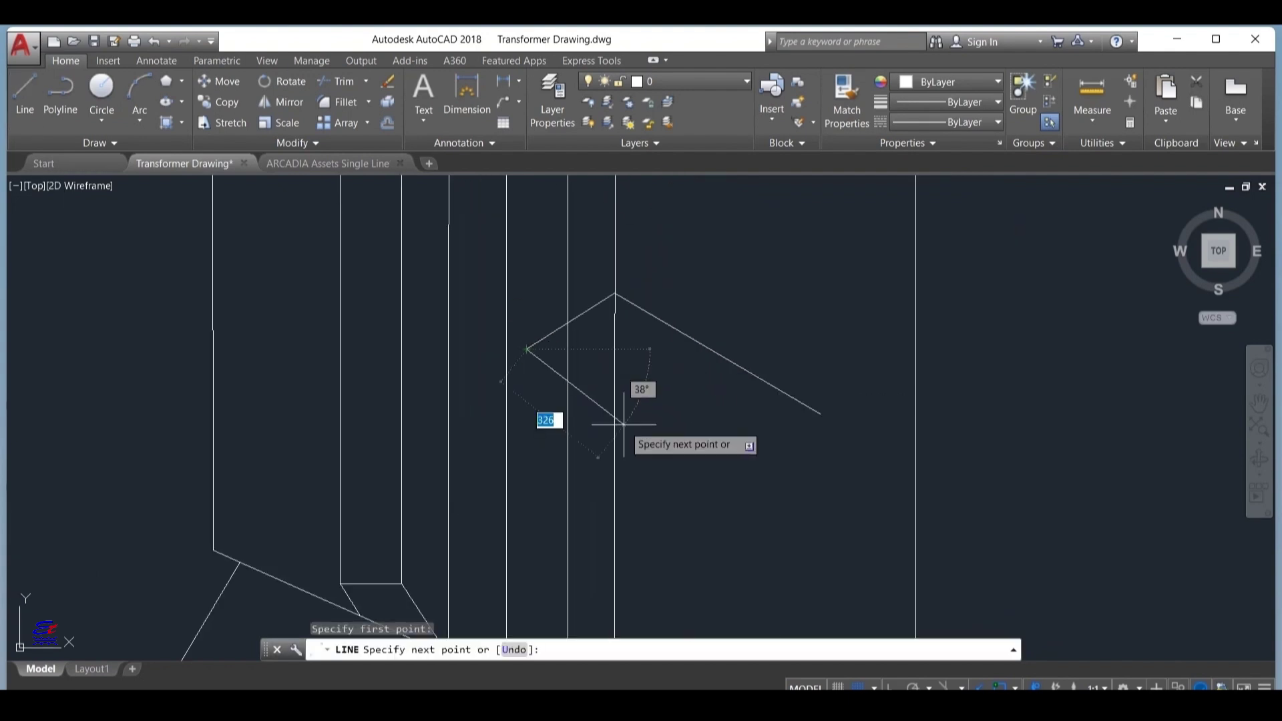
pyautogui.click(735, 479)
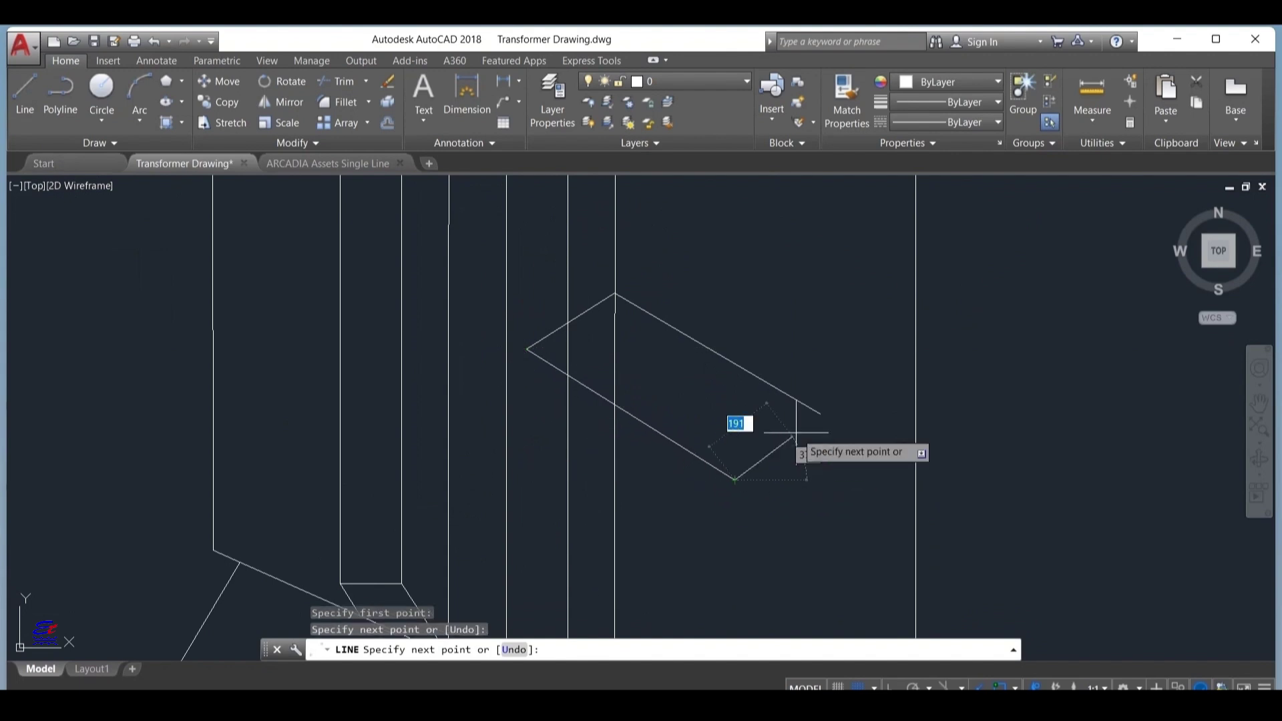
pyautogui.click(820, 414)
pyautogui.press('Escape')
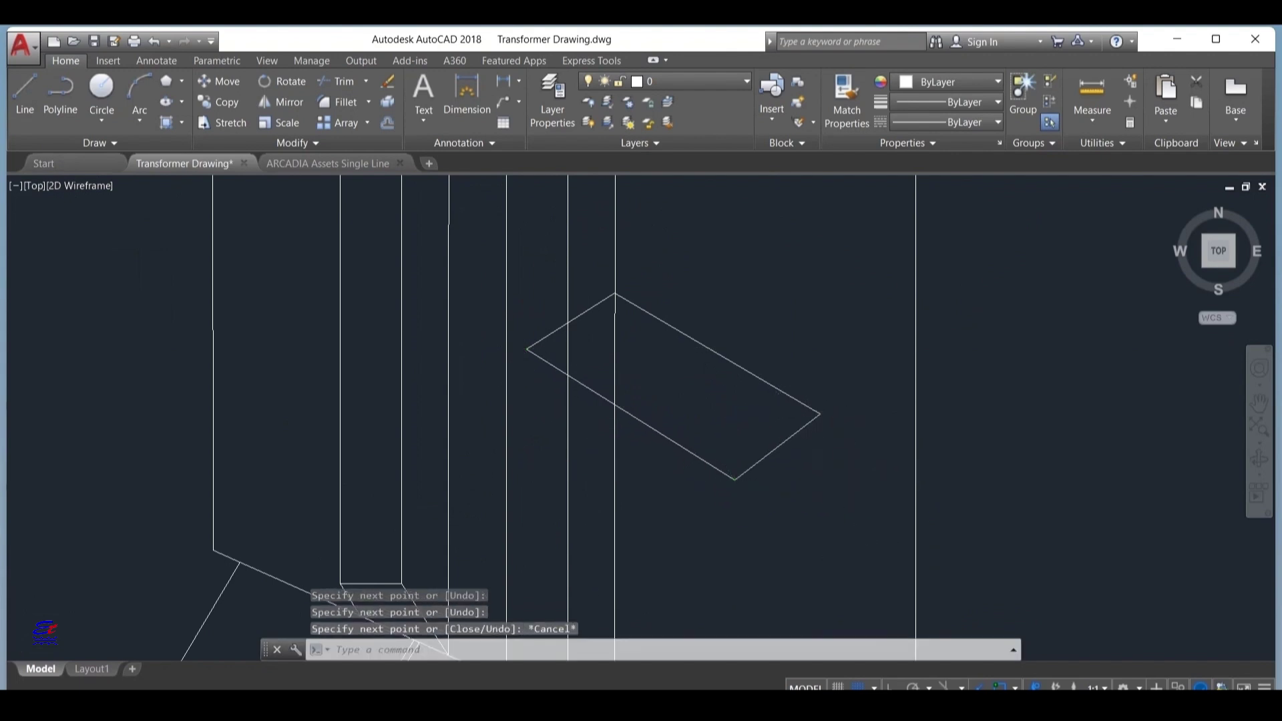
# Step: Draw a vertical line from the slanted face's lowest corner down past the body's lower edge into the second foot
pyautogui.scroll(-2, 820, 414)
pyautogui.moveTo(836, 481); pyautogui.dragTo(802, 328, button='middle')
pyautogui.scroll(-2, 785, 384)
pyautogui.press('space')
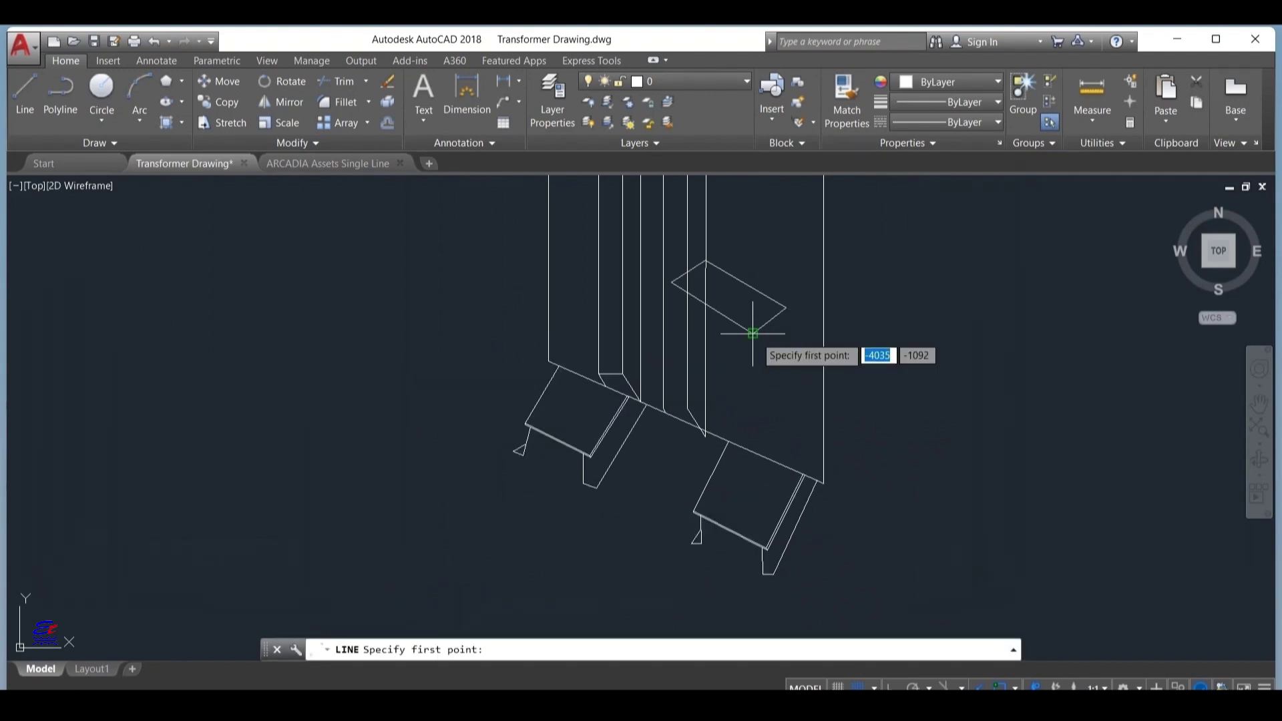
pyautogui.click(753, 333)
pyautogui.scroll(3, 752, 449)
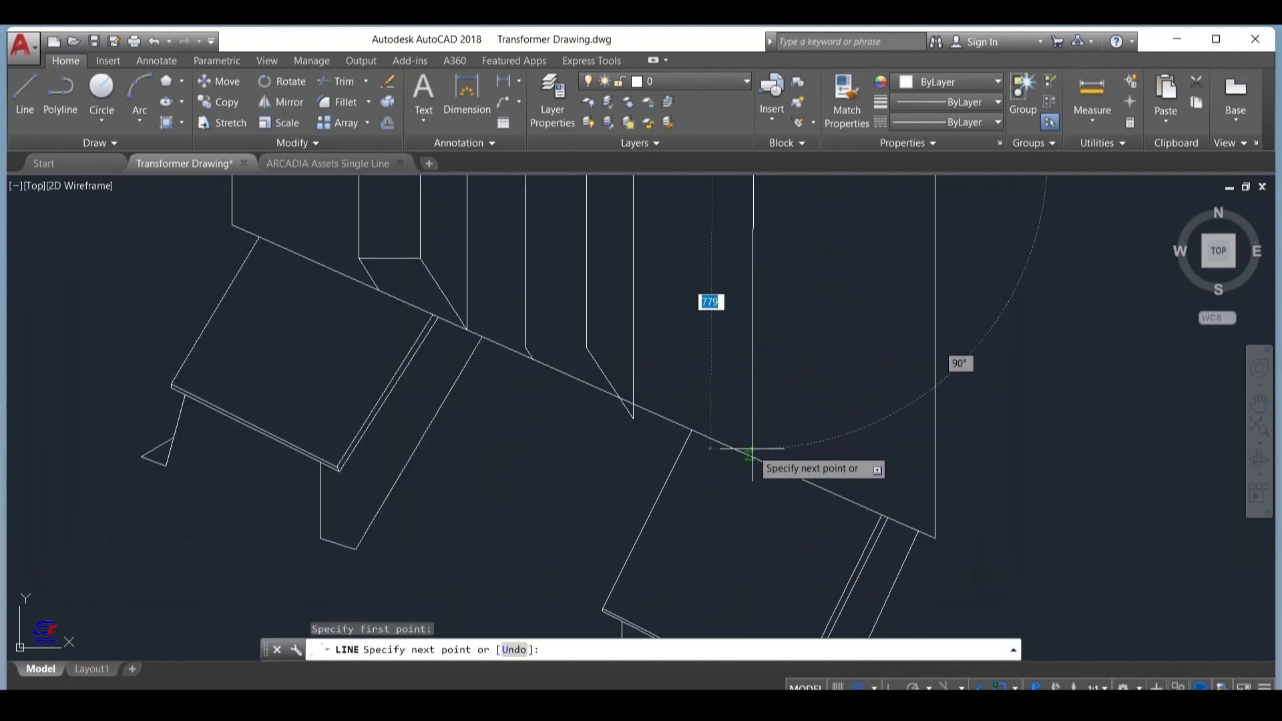
pyautogui.click(753, 528)
pyautogui.press('Escape')
pyautogui.scroll(-3, 841, 386)
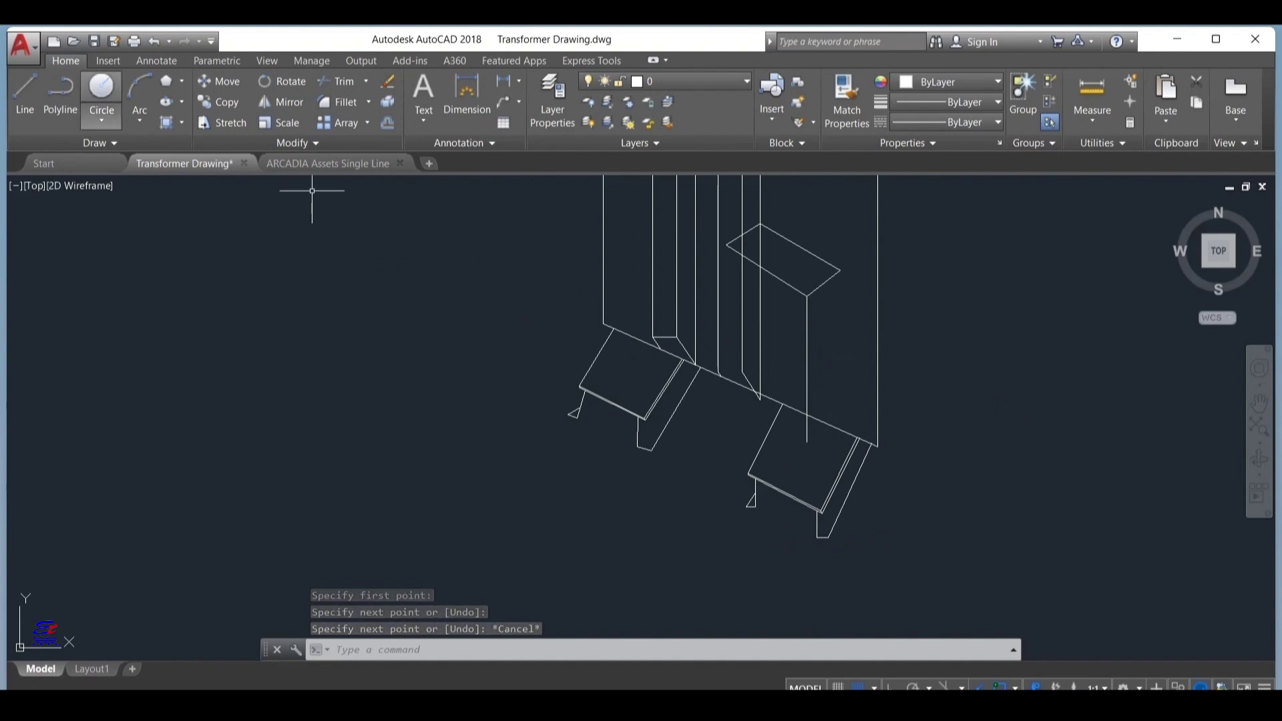
# Step: Draw a vertical line about 2128 units long downward from the slanted face's right corner
pyautogui.press('Return')
pyautogui.click(840, 271)
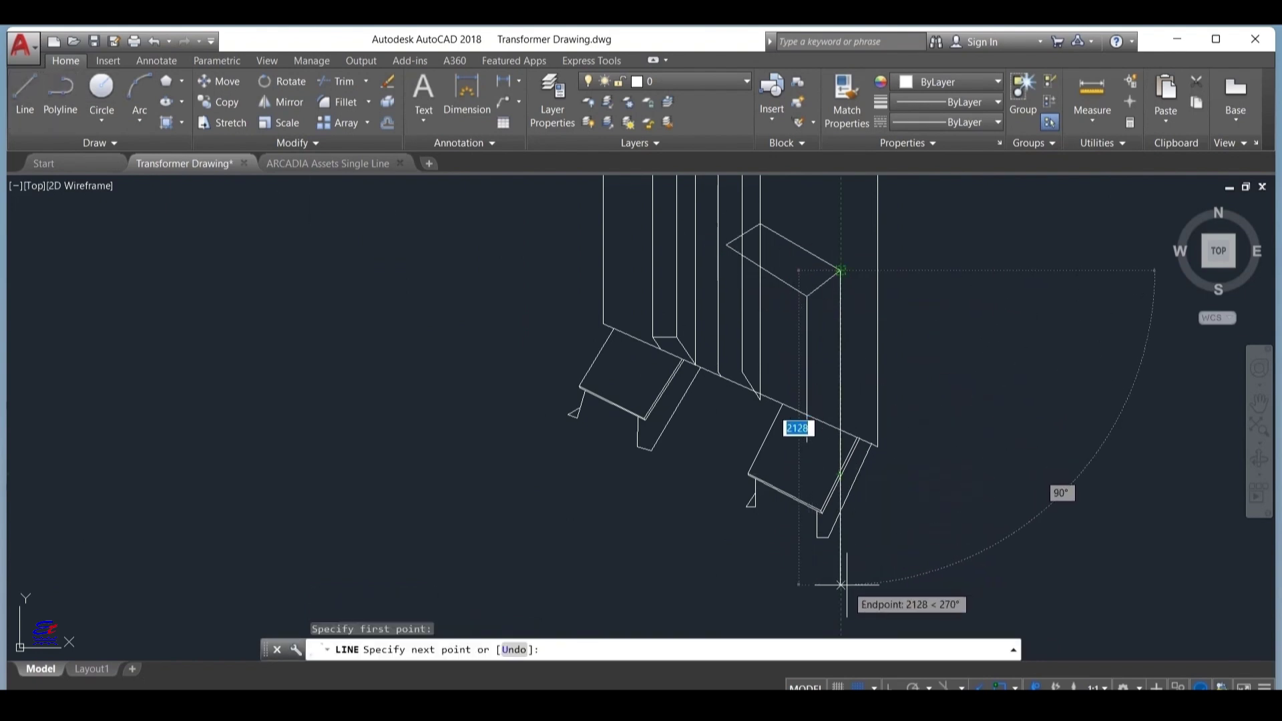
pyautogui.click(841, 585)
pyautogui.press('Escape')
# Step: Draw a slanted line from where the box's front vertical meets the body's lower edge, up and right past the box's right vertical
pyautogui.click(25, 90)
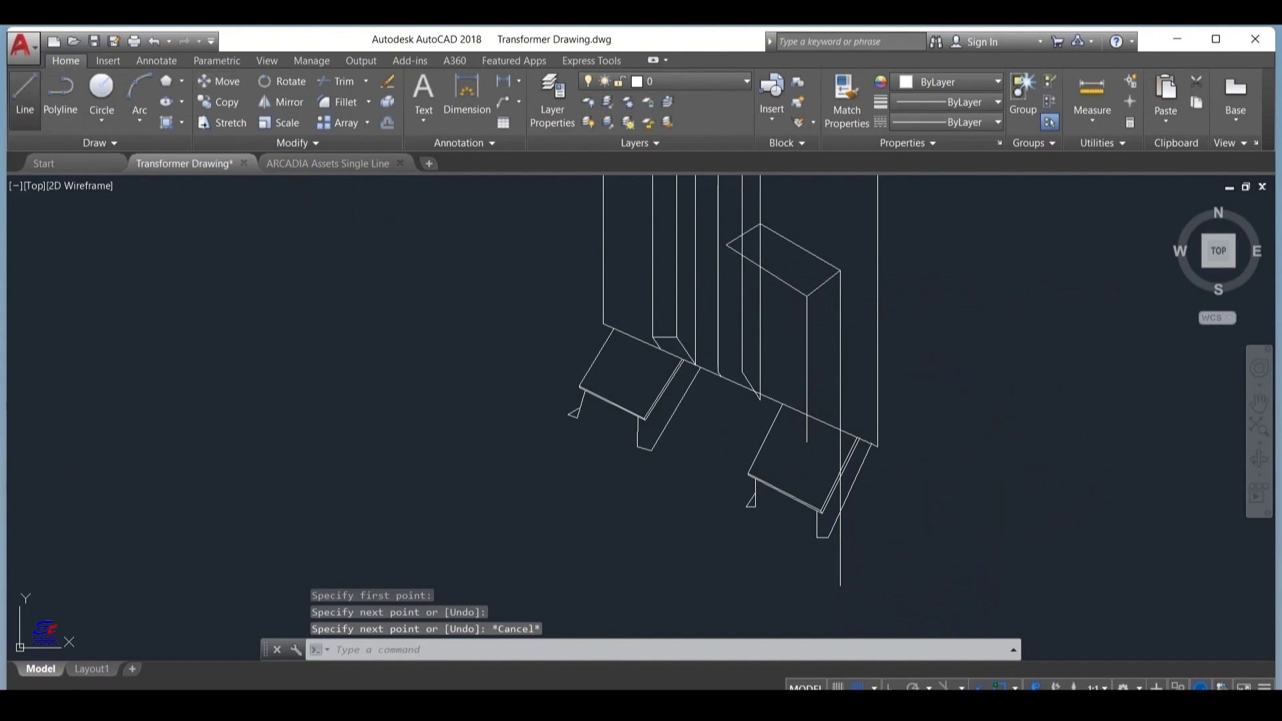
pyautogui.click(807, 415)
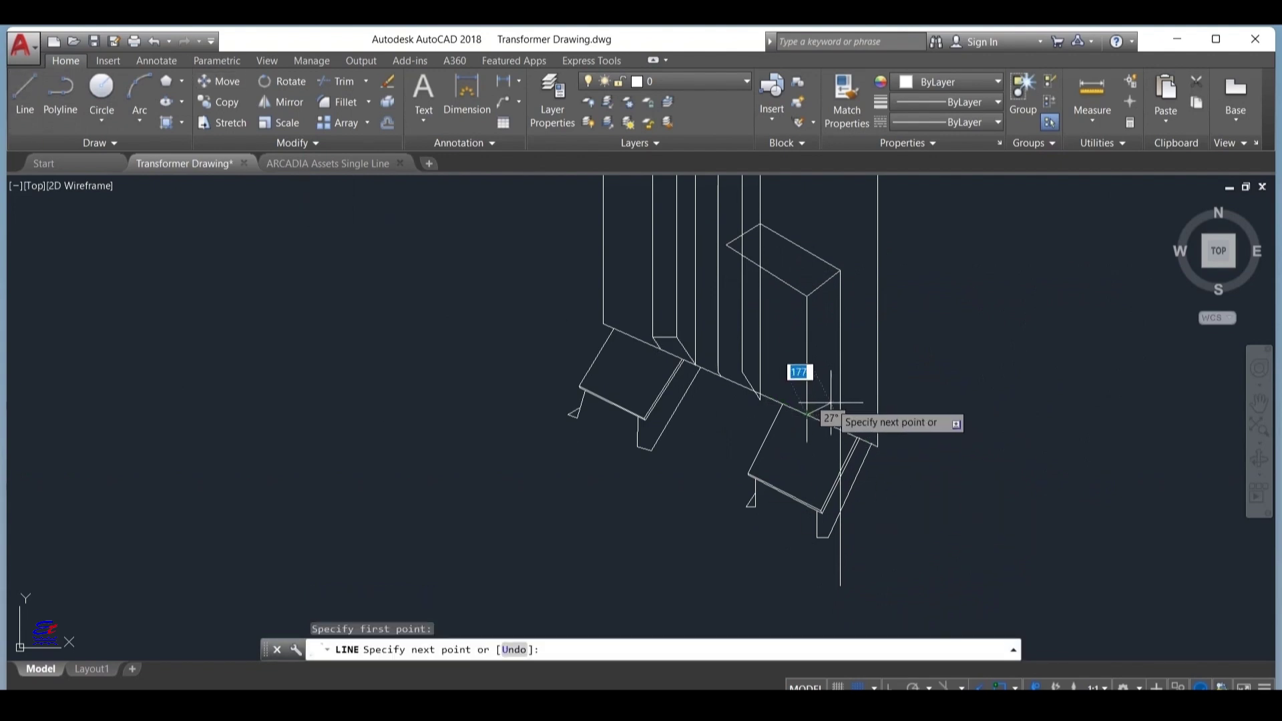
pyautogui.click(862, 372)
pyautogui.press('Escape')
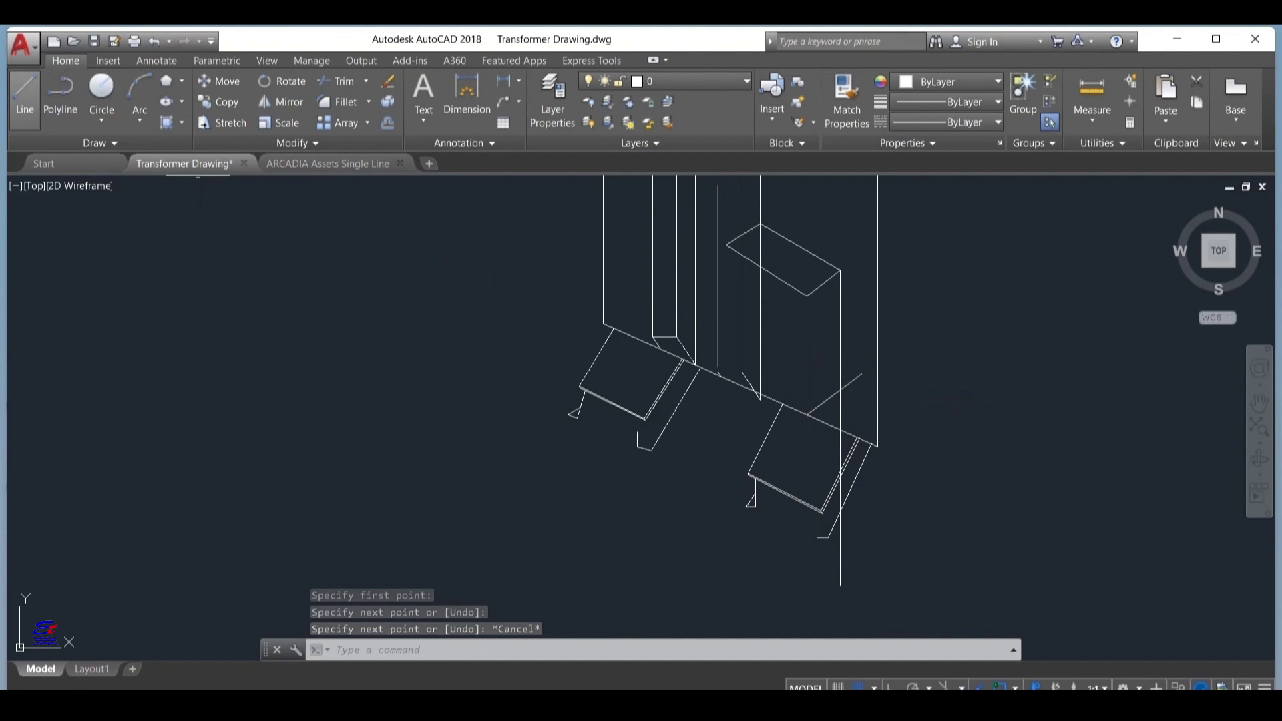
pyautogui.click(25, 93)
pyautogui.press('Escape')
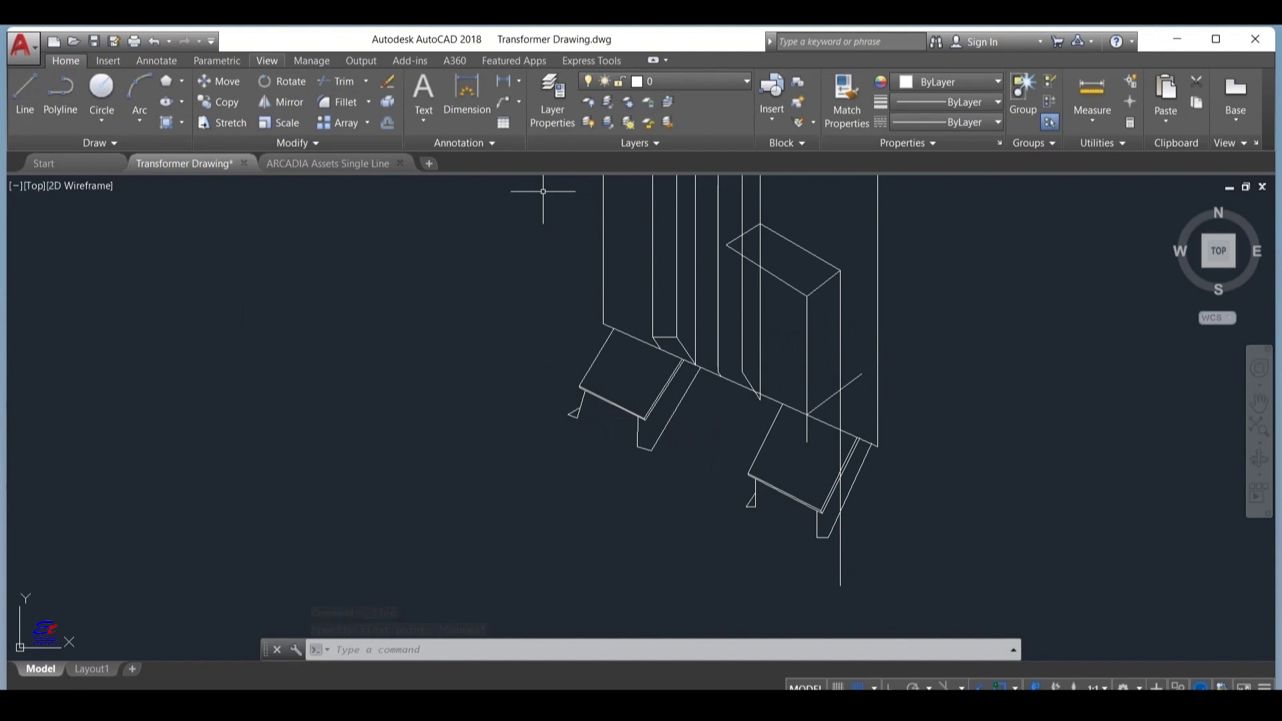
# Step: Trim the box's verticals at its base and the fin lines crossing its front face, and erase the leftover diagonal at the body's lower edge
pyautogui.click(344, 81)
pyautogui.click(778, 276)
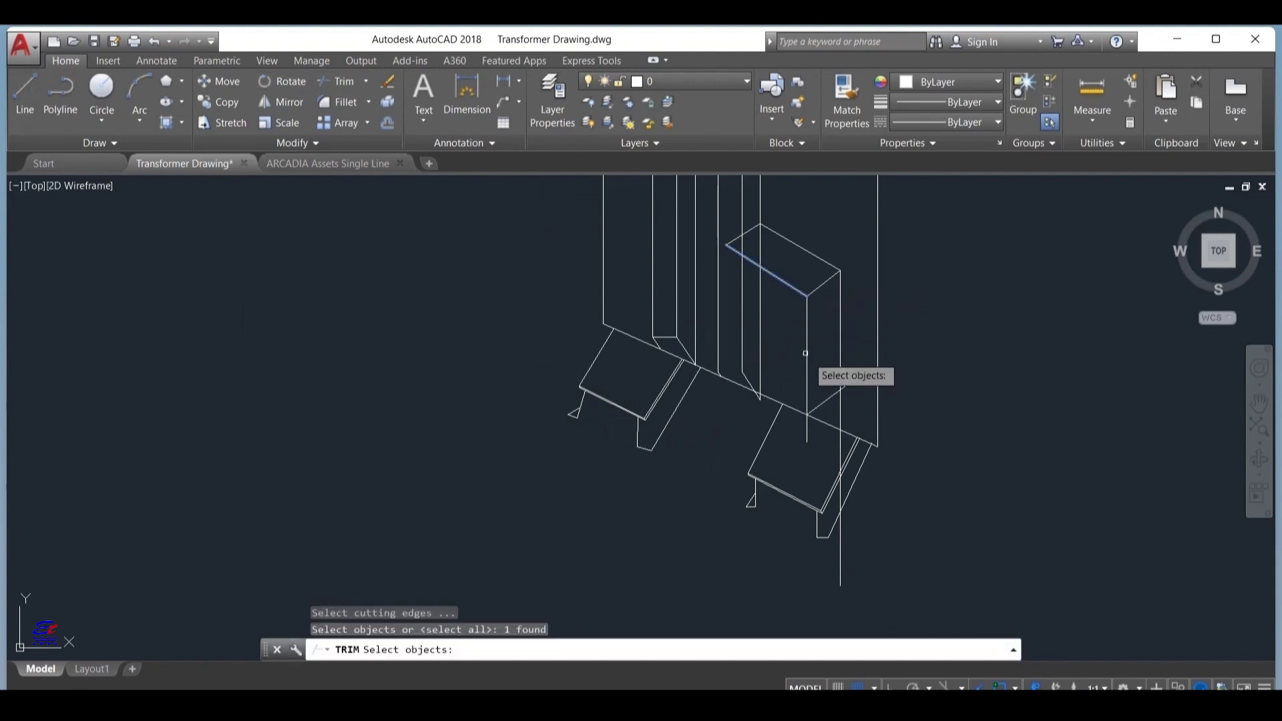
pyautogui.click(823, 402)
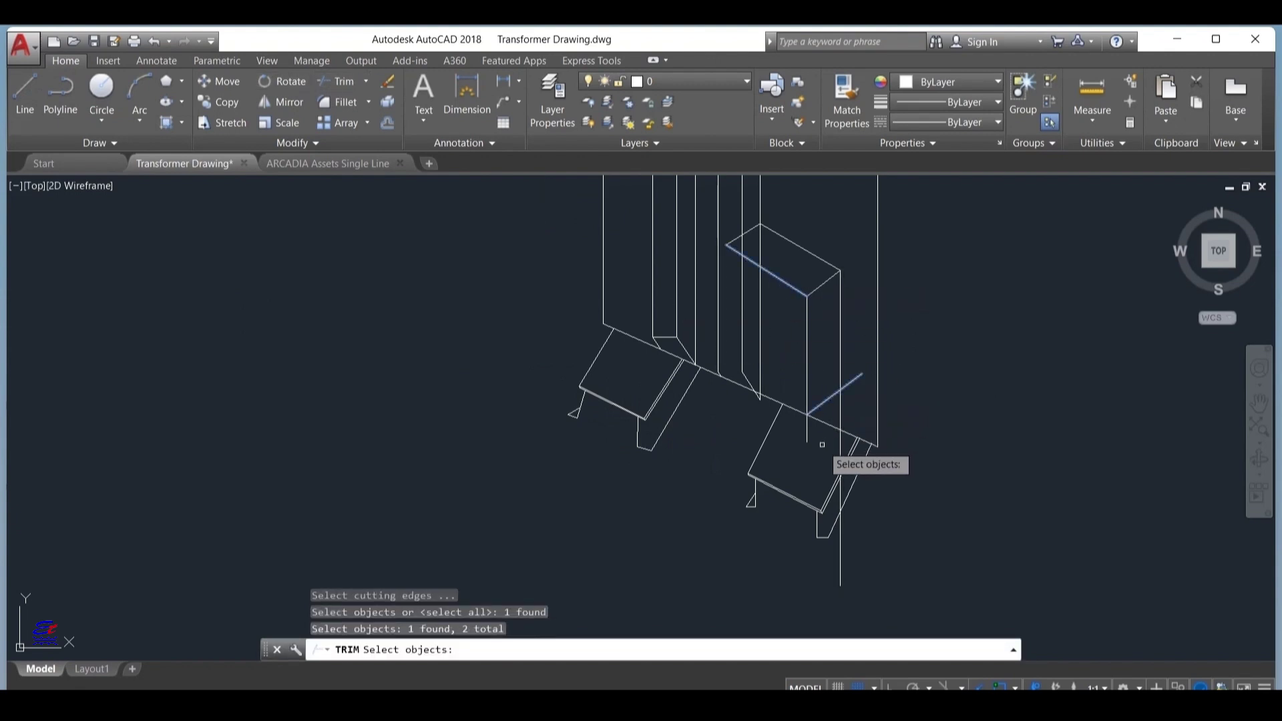
pyautogui.click(819, 421)
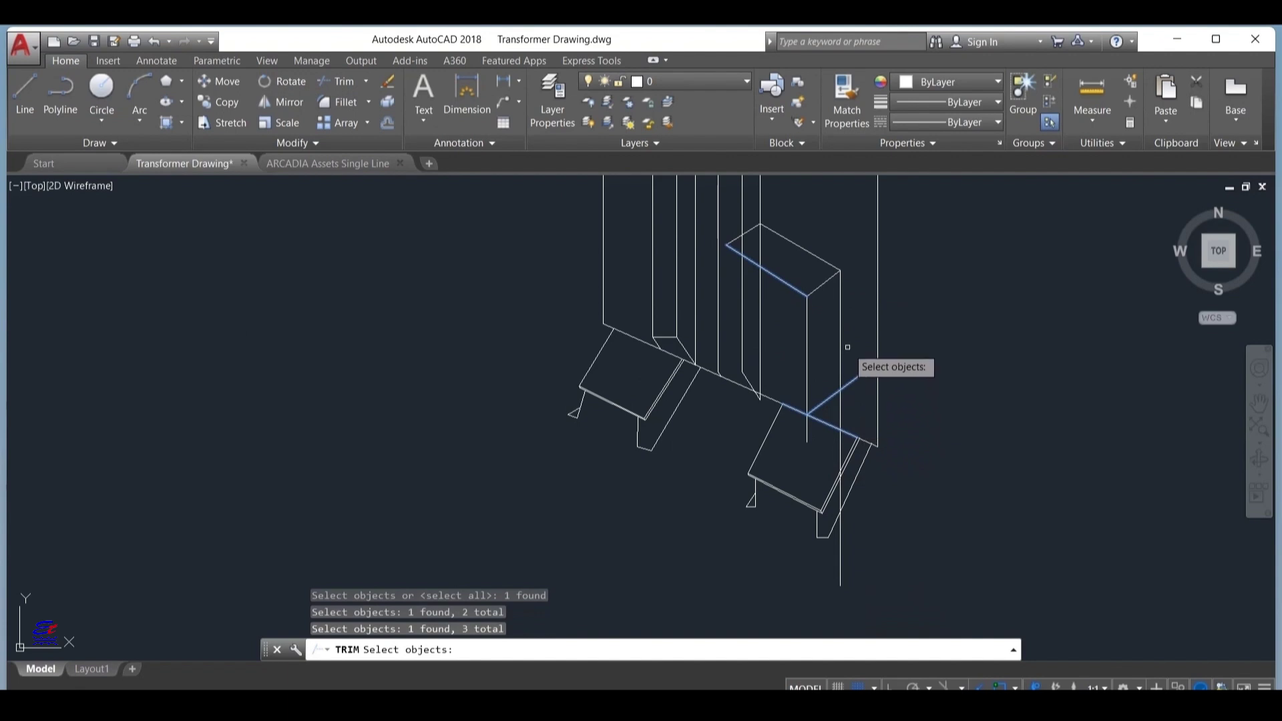
pyautogui.press('Return')
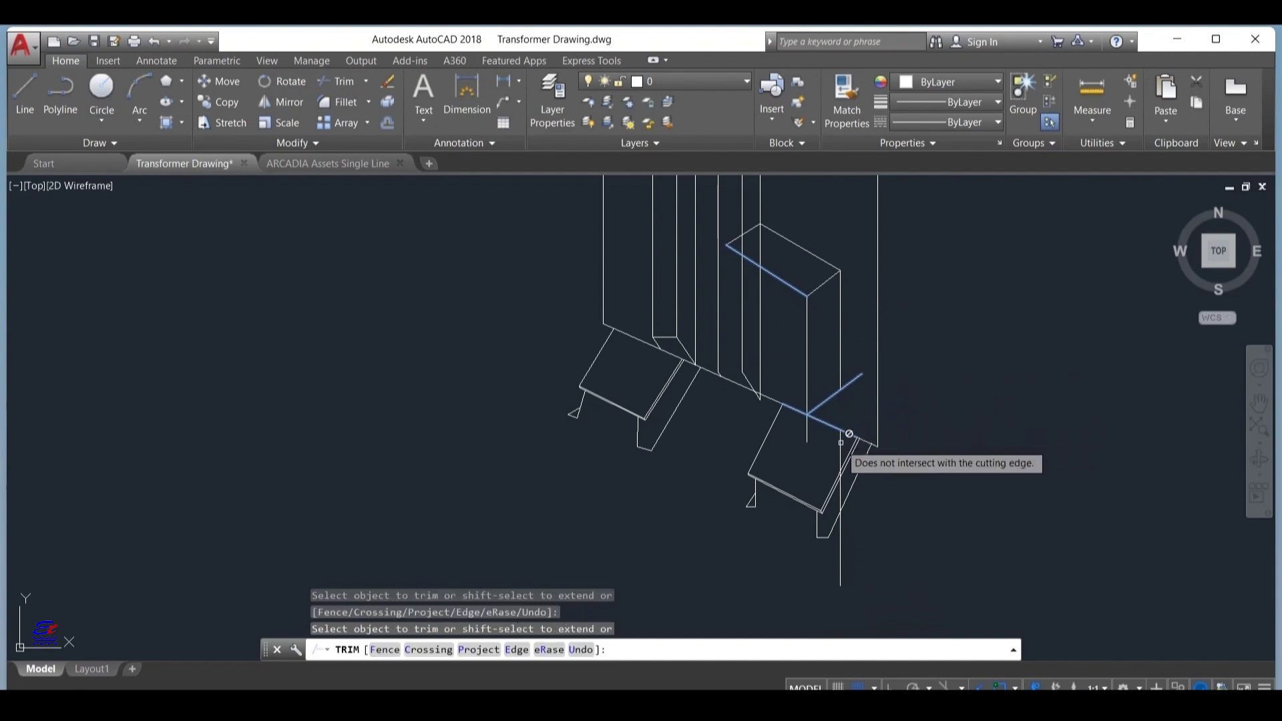
pyautogui.click(807, 435)
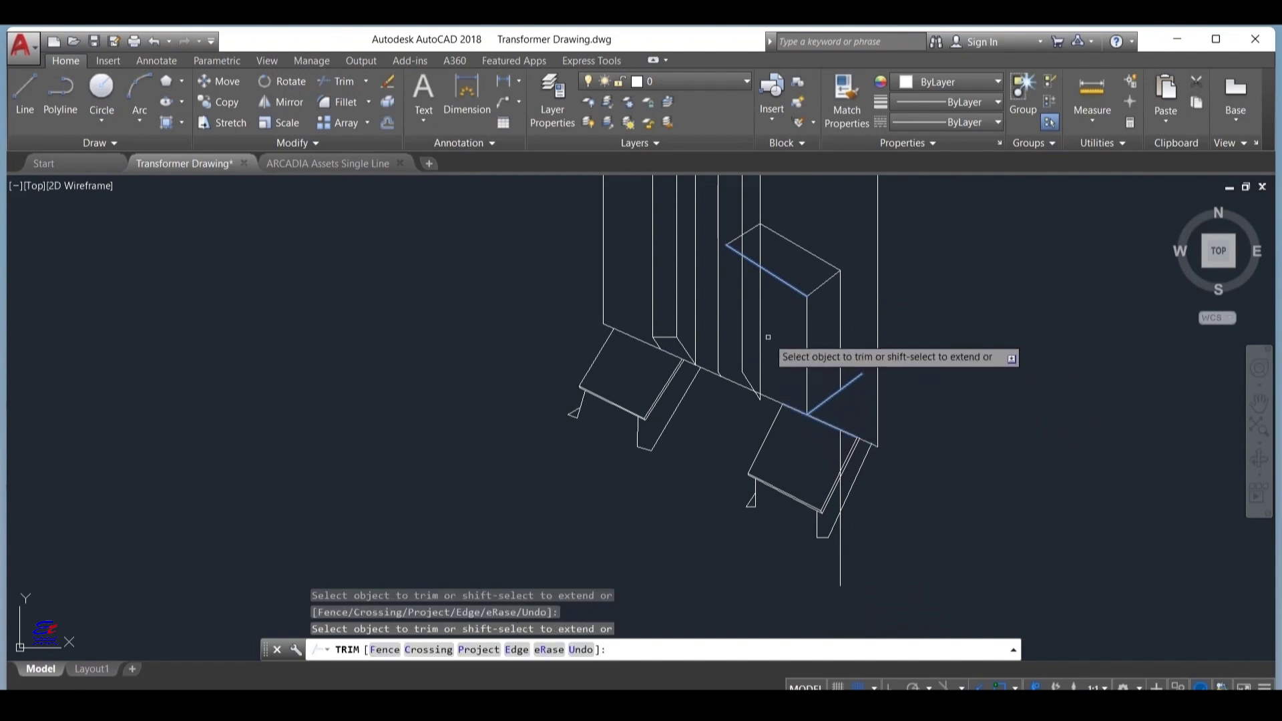
pyautogui.click(744, 332)
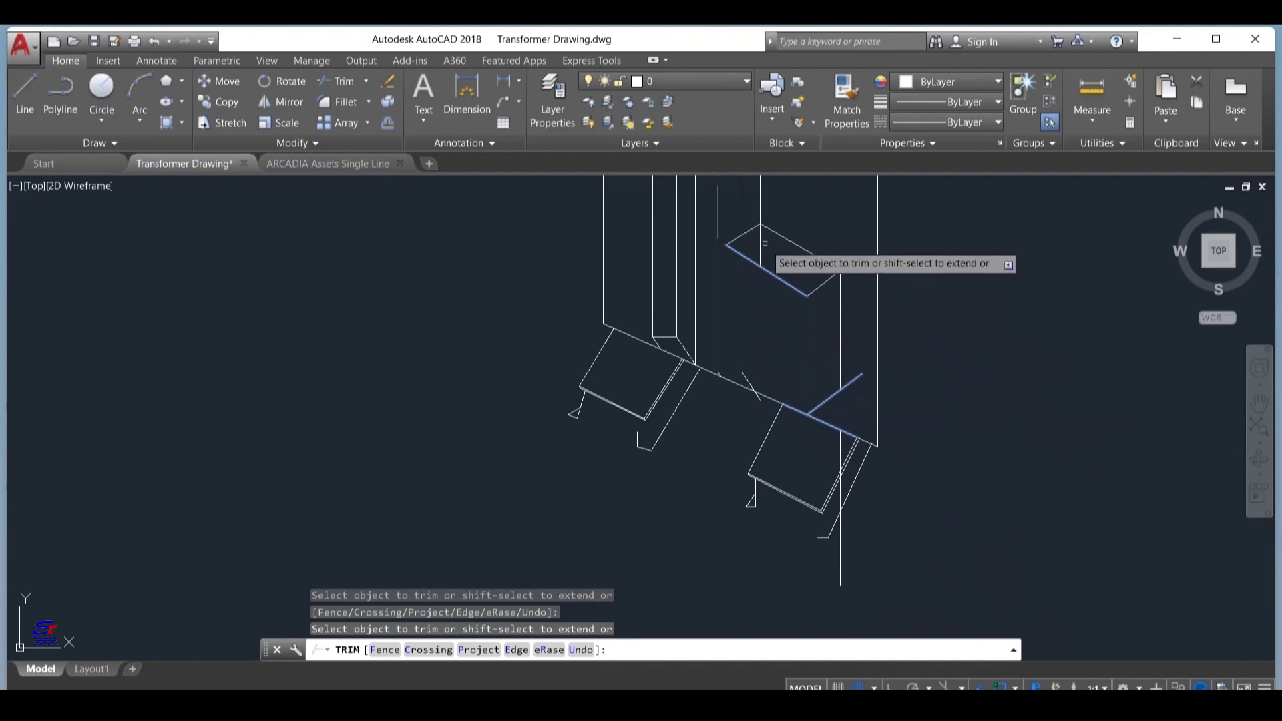
pyautogui.press('Escape')
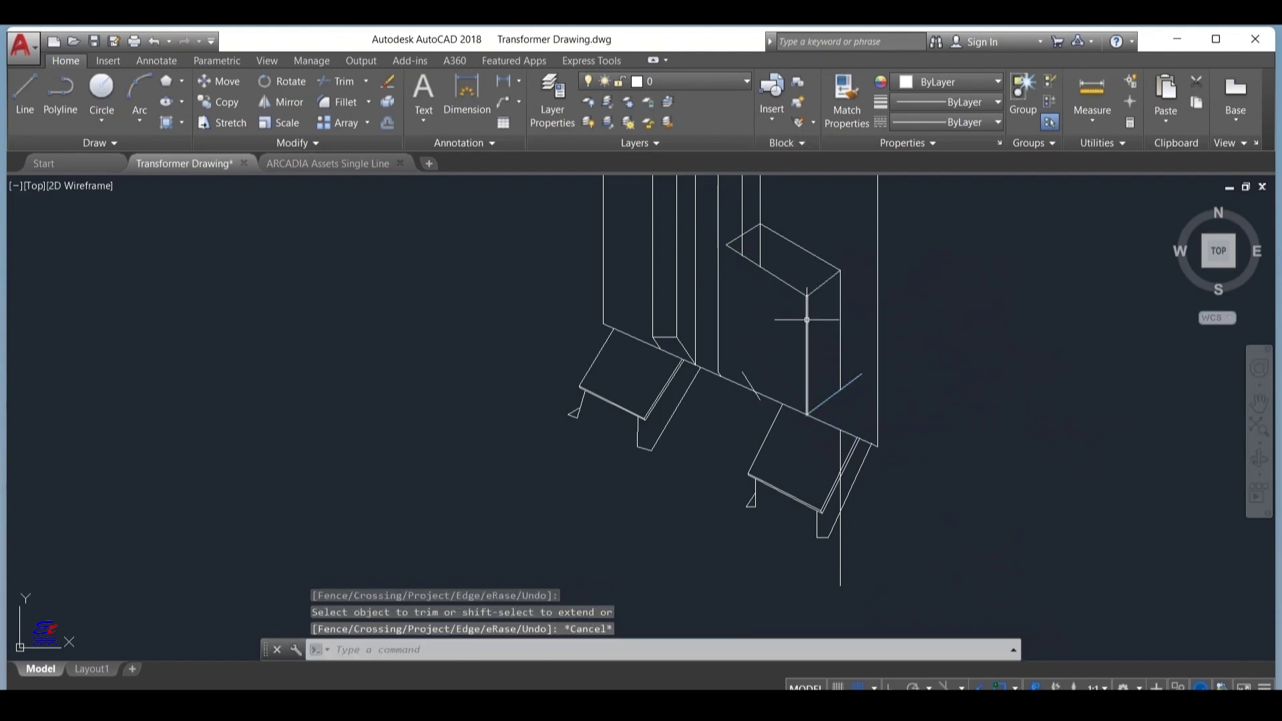
pyautogui.click(744, 380)
pyautogui.press('Delete')
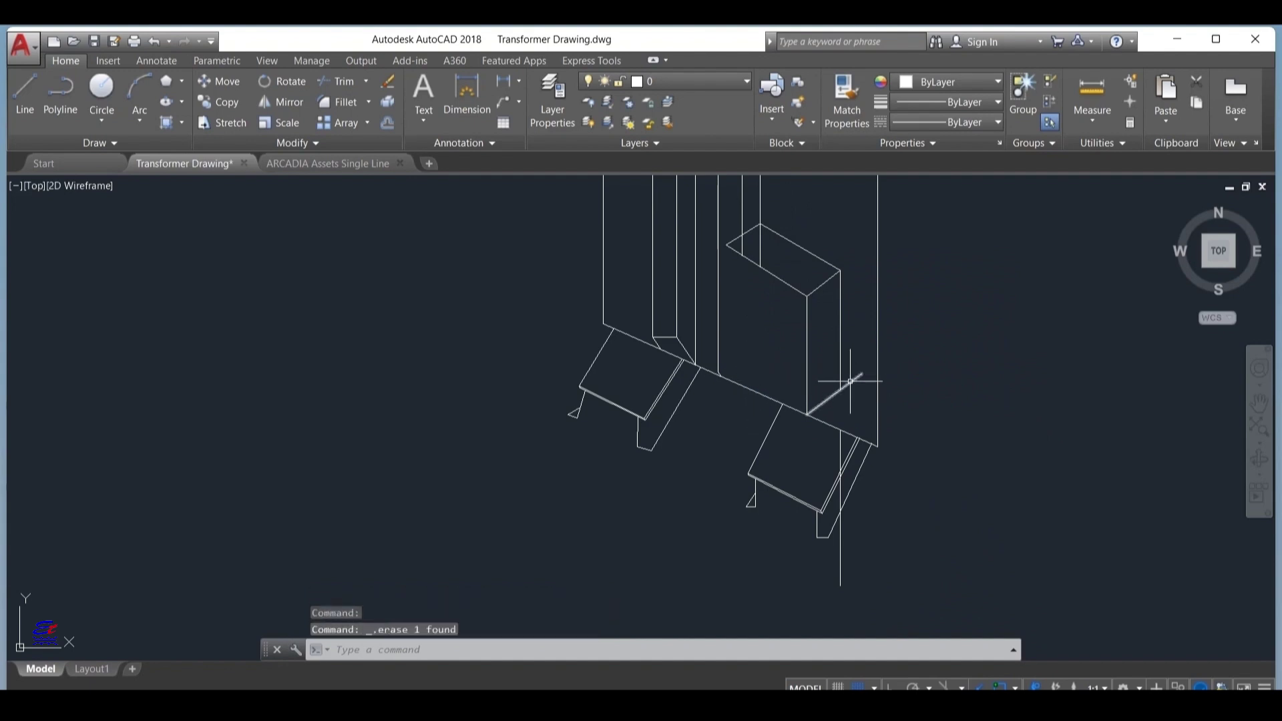
# Step: Trim the fin lines inside the box's slanted top face and the base line's overhang past the box's right vertical
pyautogui.click(342, 81)
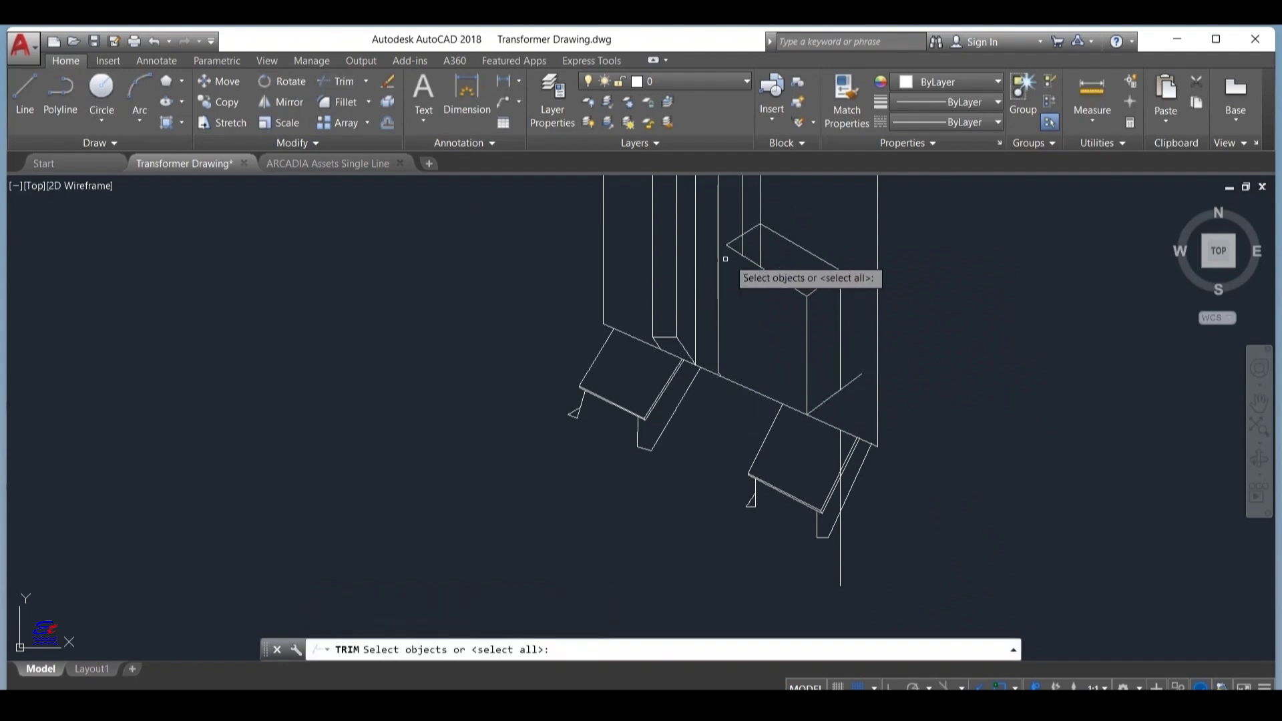
pyautogui.click(755, 228)
pyautogui.click(778, 233)
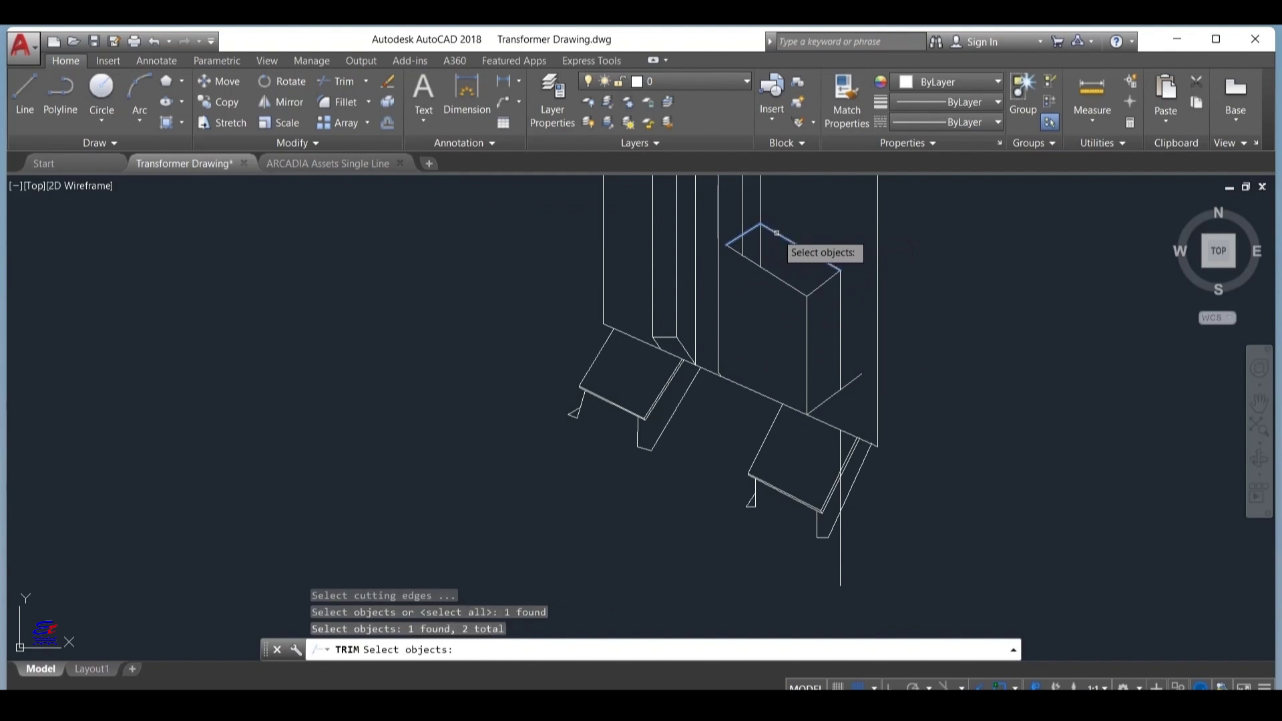
pyautogui.click(841, 376)
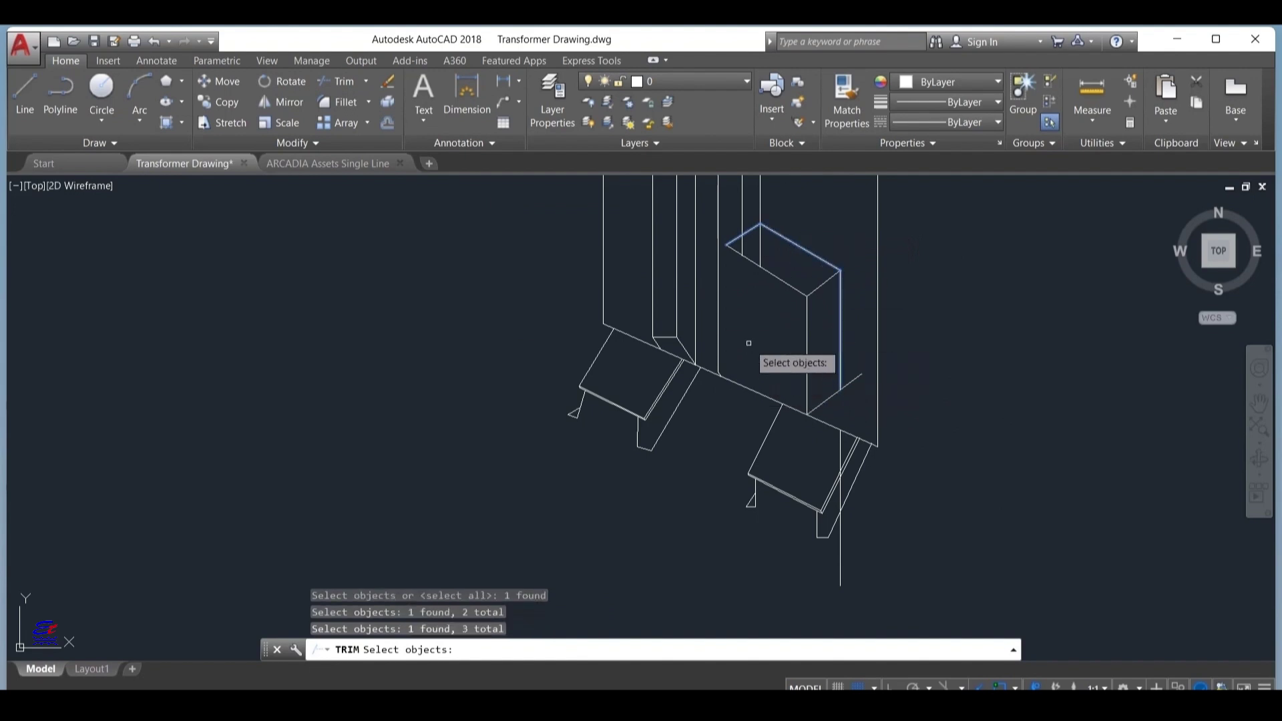
pyautogui.press('Return')
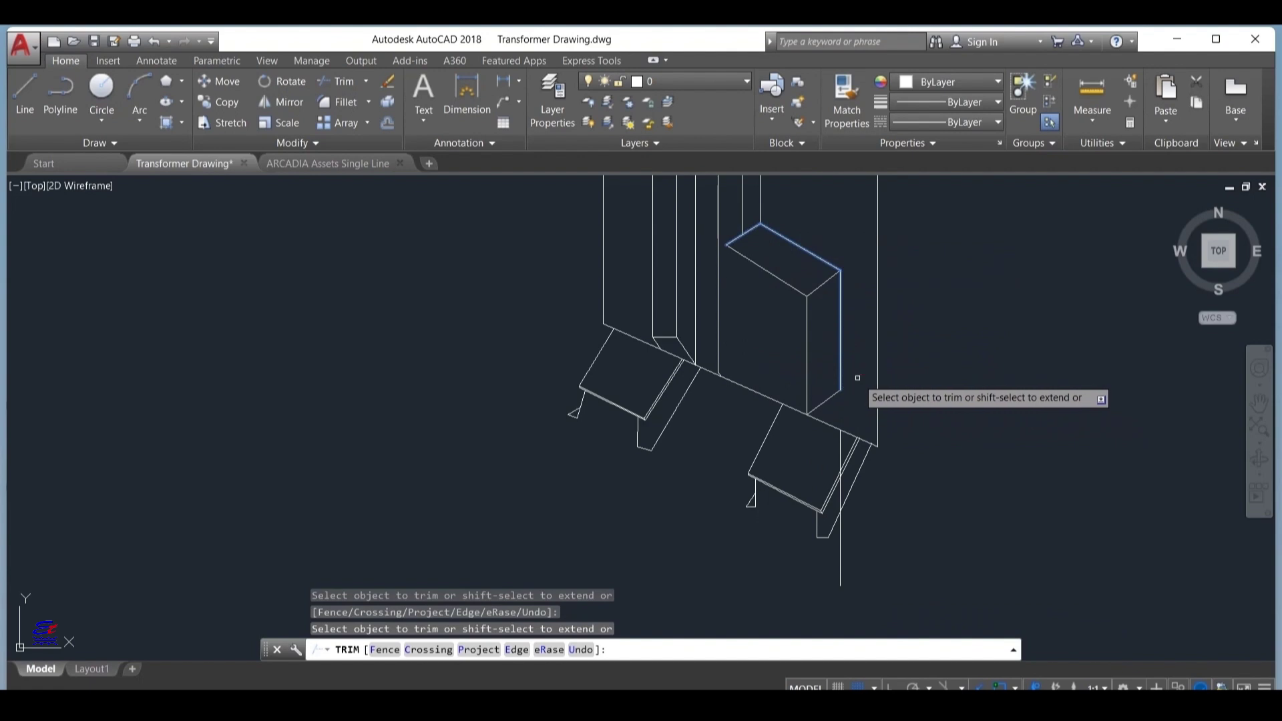
pyautogui.press('Escape')
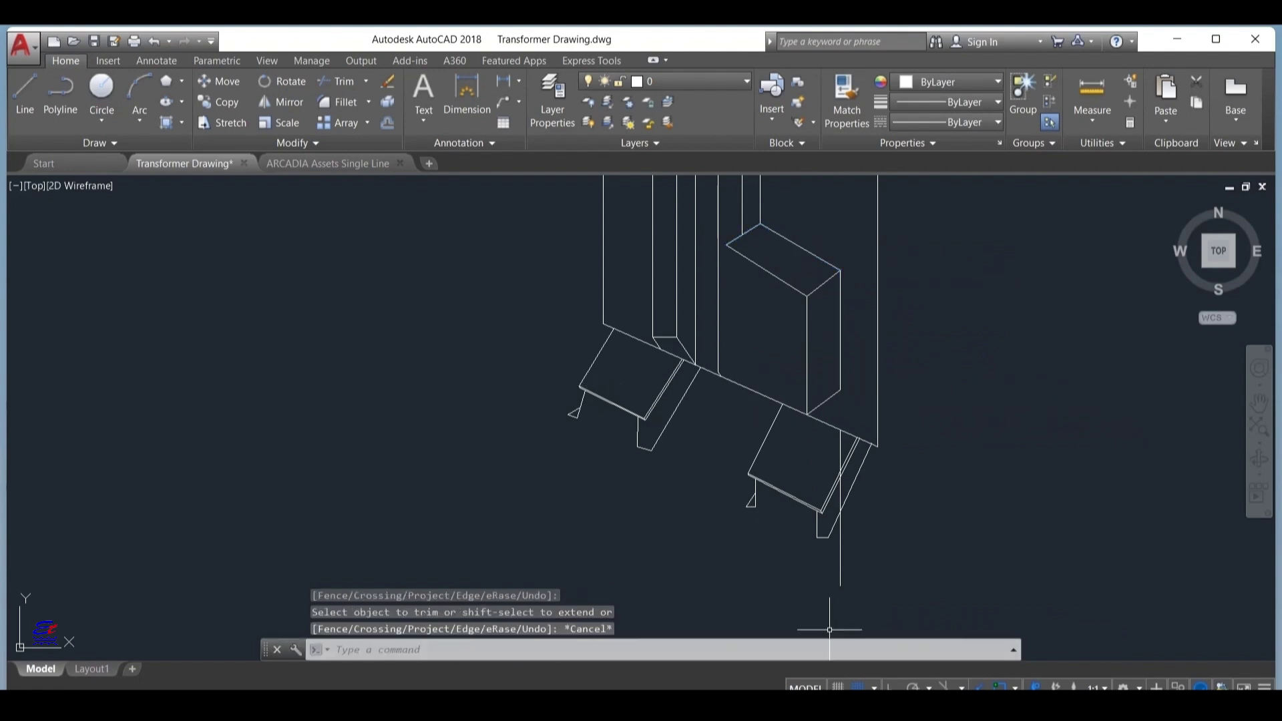
# Step: Draw the box lid's thin lower edge from the top face's left corner, around the front corner, to the right vertical
pyautogui.write('l')
pyautogui.press('Return')
pyautogui.scroll(4, 714, 268)
pyautogui.click(744, 220)
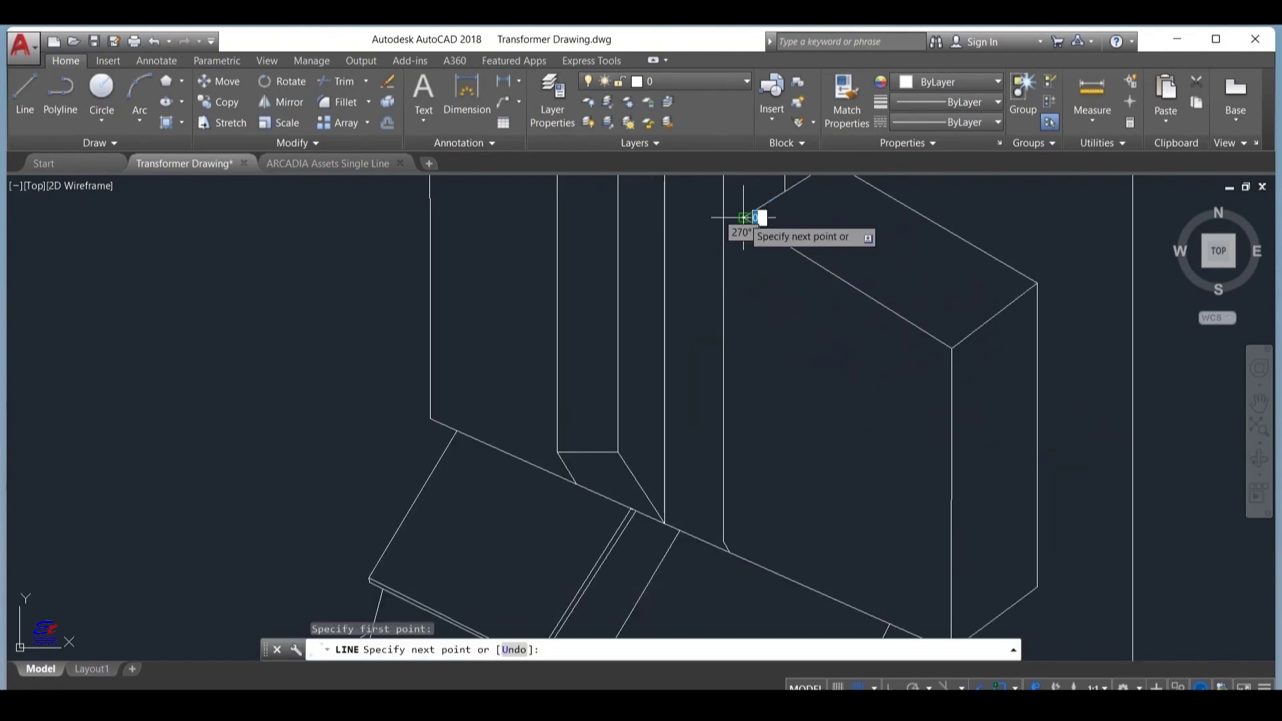
pyautogui.click(952, 364)
pyautogui.click(1037, 295)
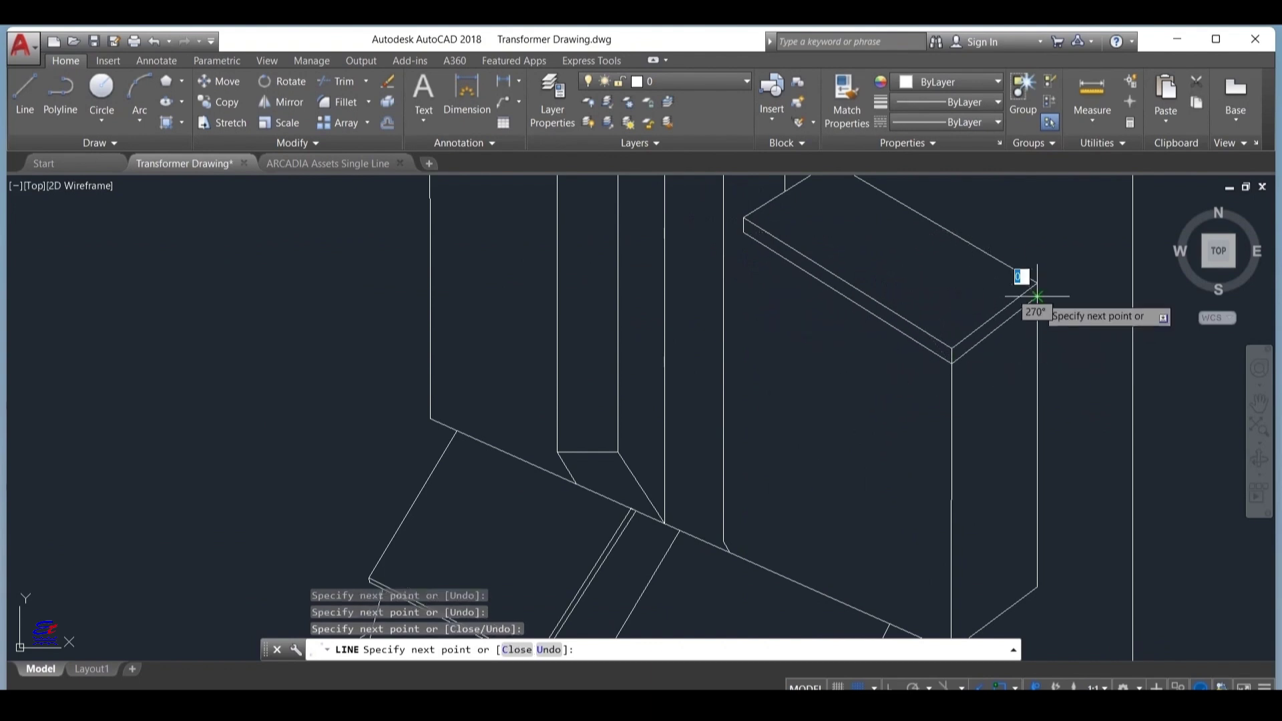
pyautogui.press('Escape')
# Step: Draw a vertical line about 1040 units long from the lid's lower left corner down past the body's lower edge
pyautogui.press('space')
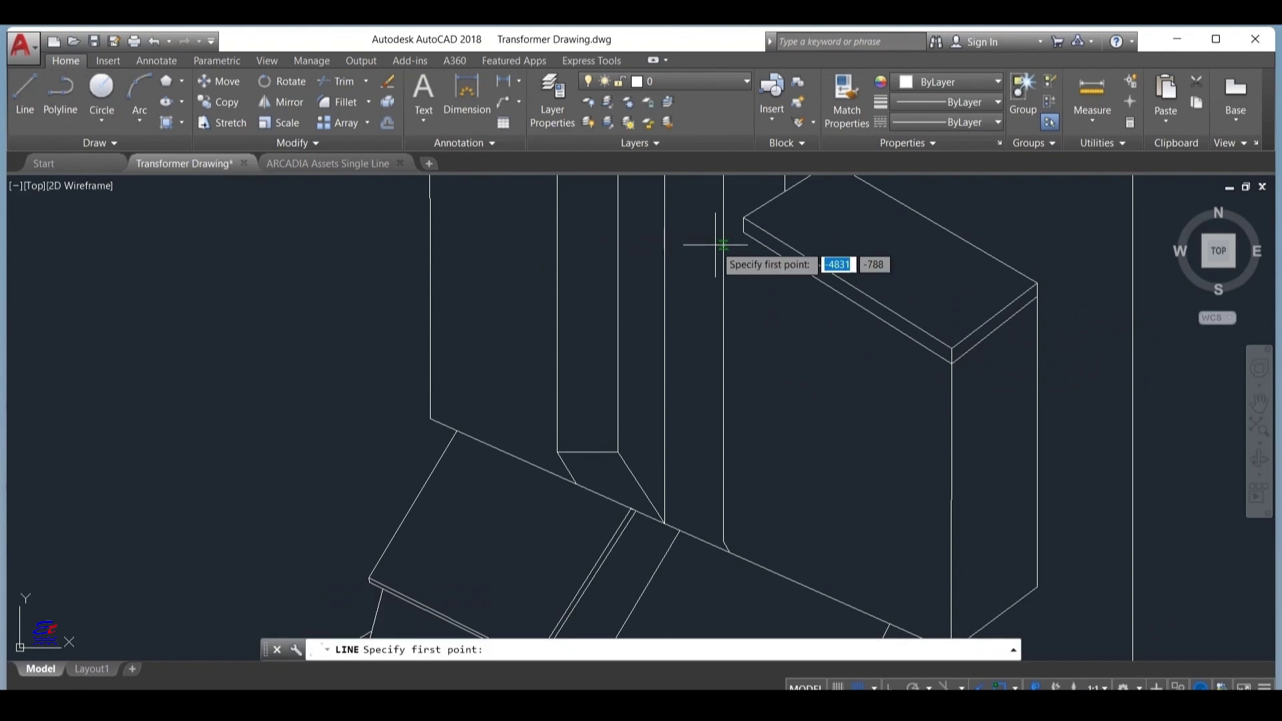
pyautogui.scroll(2, 743, 231)
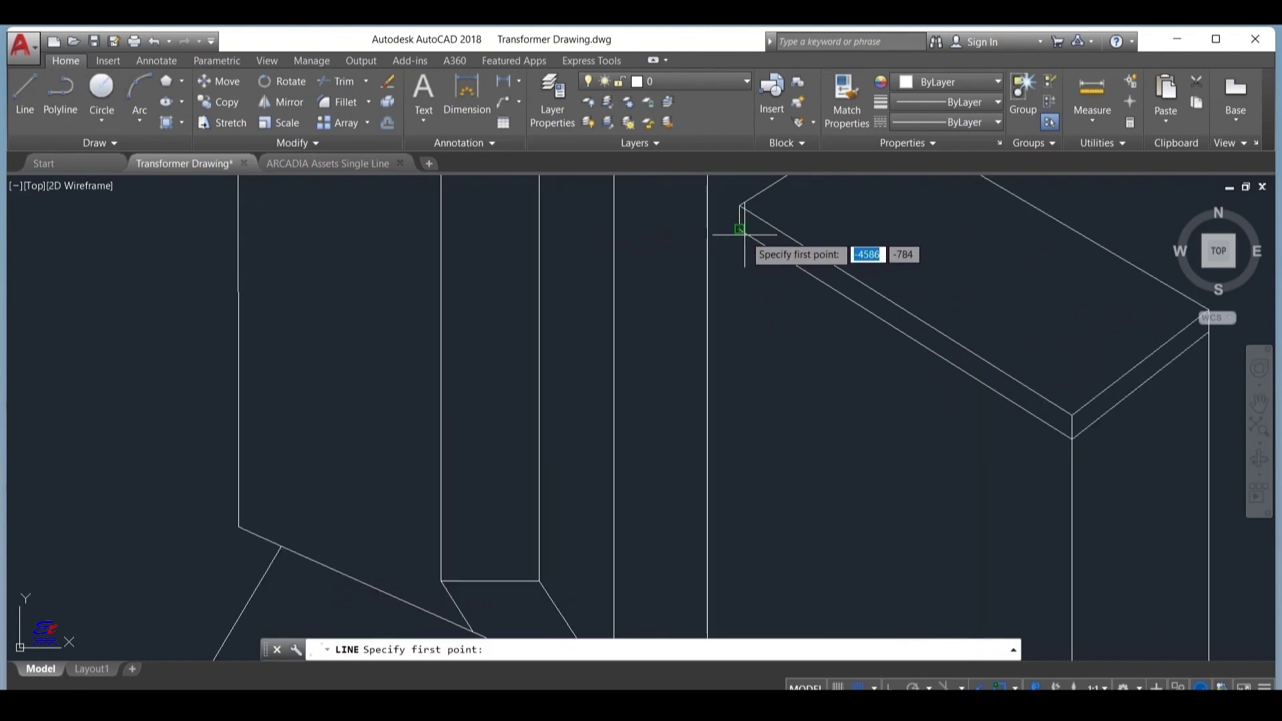
pyautogui.click(740, 229)
pyautogui.moveTo(764, 491); pyautogui.dragTo(704, 230, button='middle')
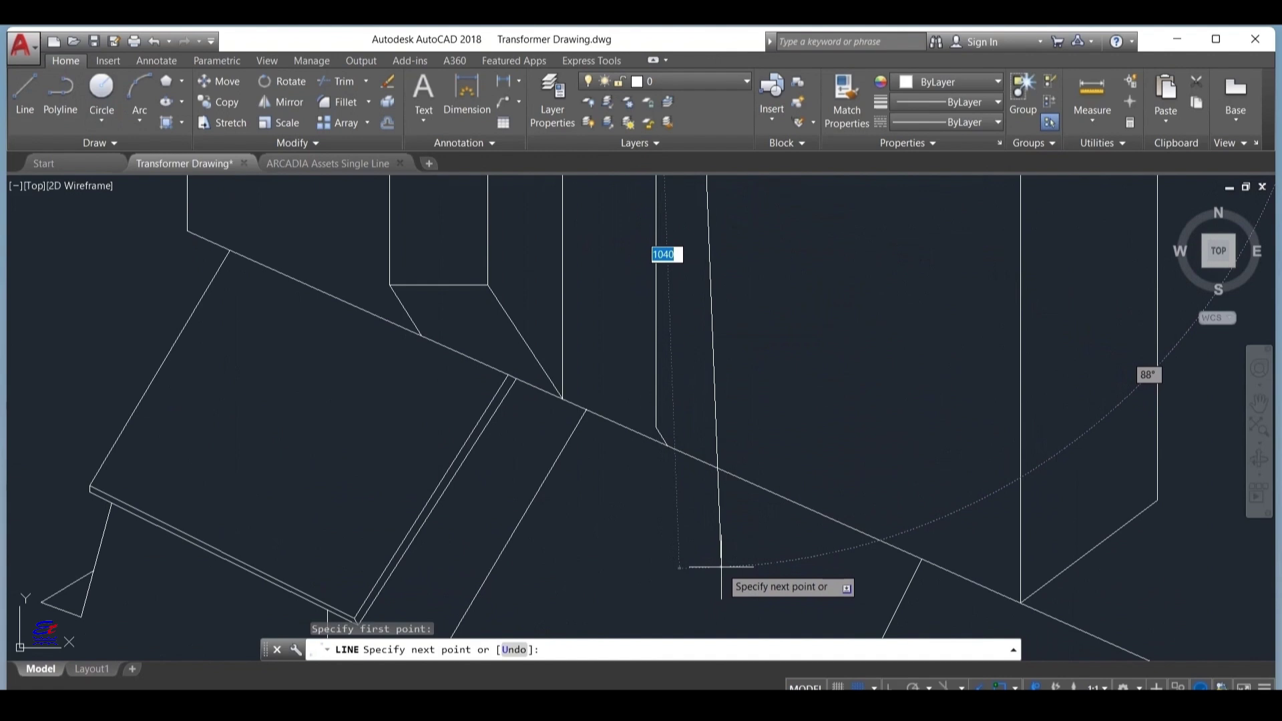
pyautogui.click(697, 576)
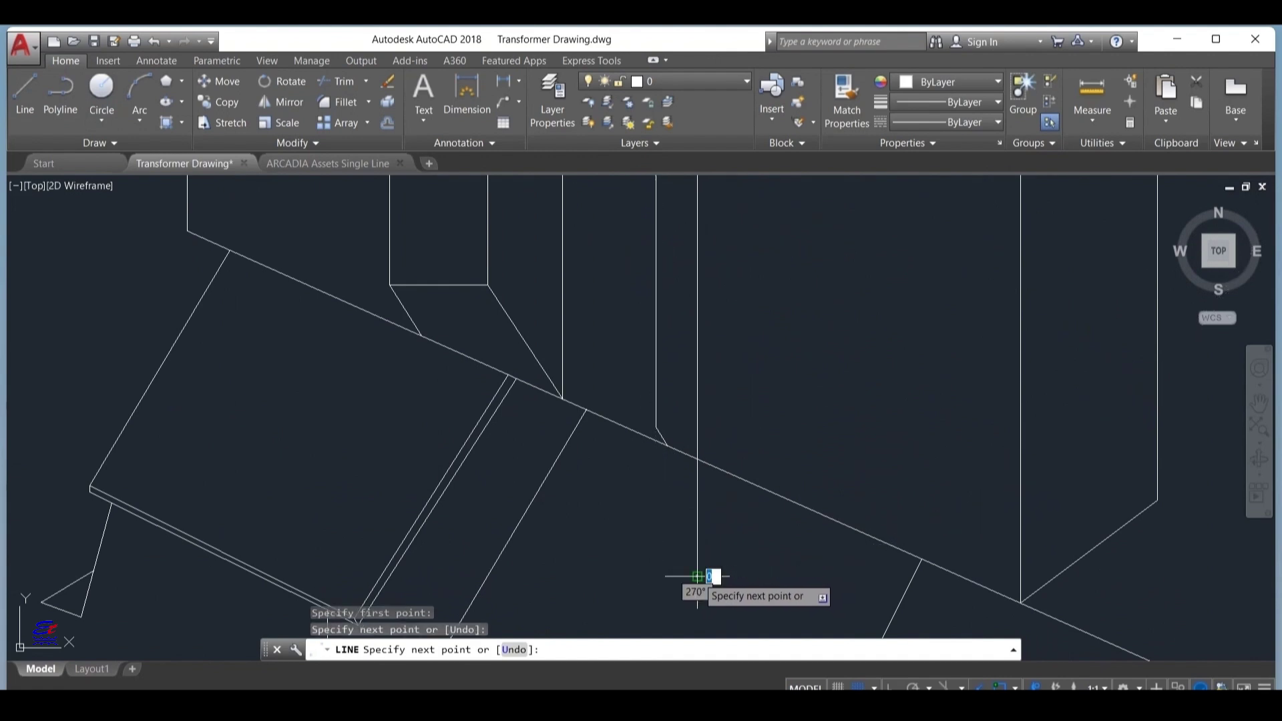
pyautogui.press('Escape')
# Step: Draw a slanted line from the adjacent fin's vertical to where the box's left vertical meets the body's lower edge, consulting the transformer reference picture
pyautogui.scroll(-6, 710, 367)
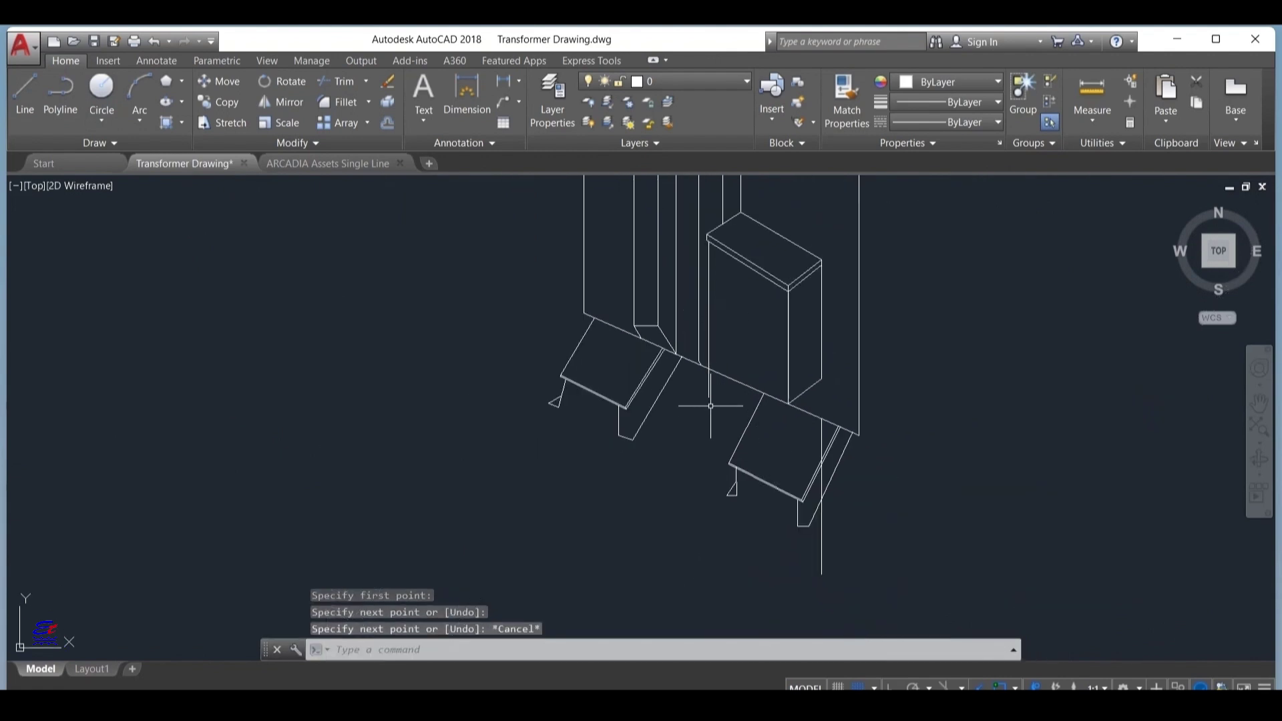
pyautogui.scroll(-1, 715, 318)
pyautogui.scroll(5, 766, 372)
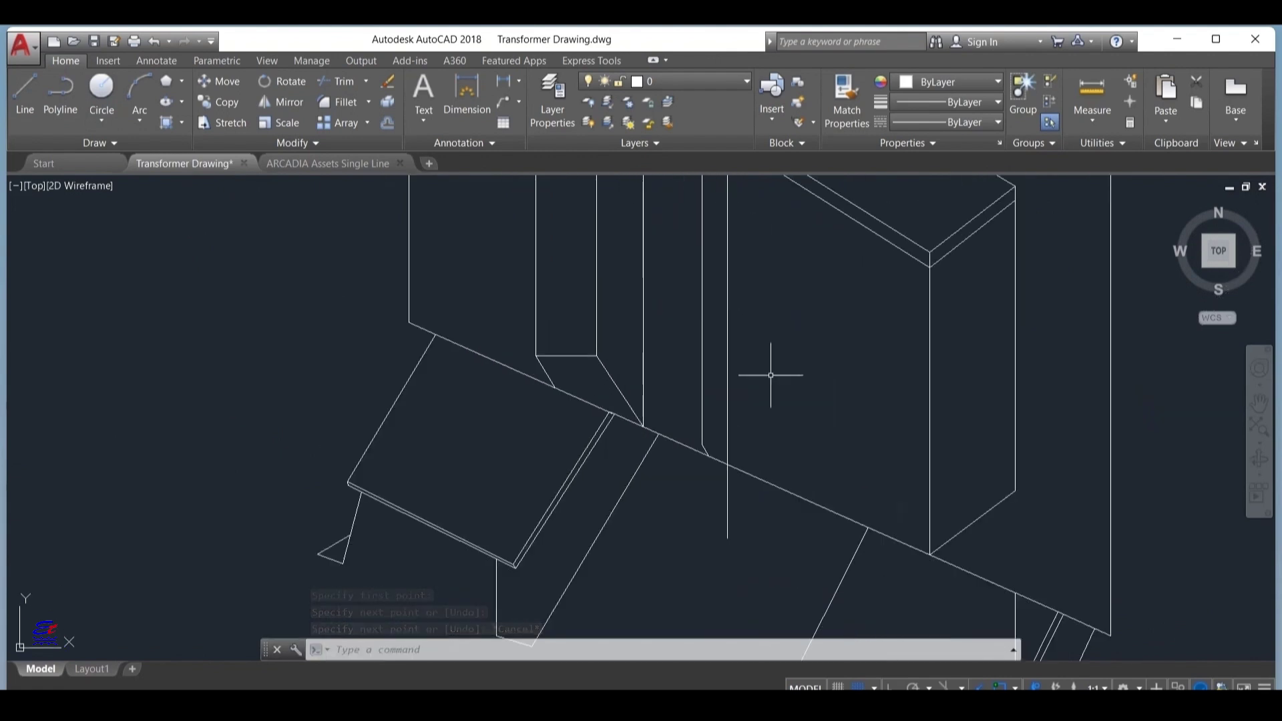
pyautogui.click(25, 93)
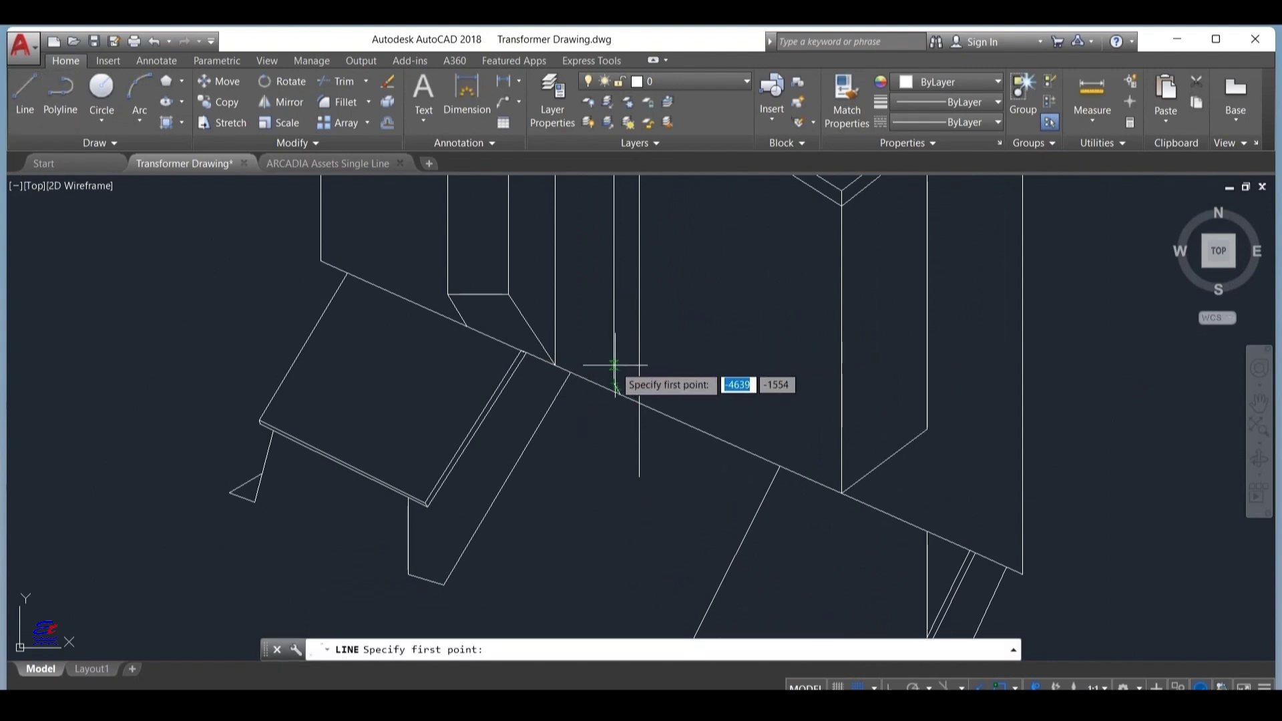
pyautogui.hotkey('alt', 'Tab')
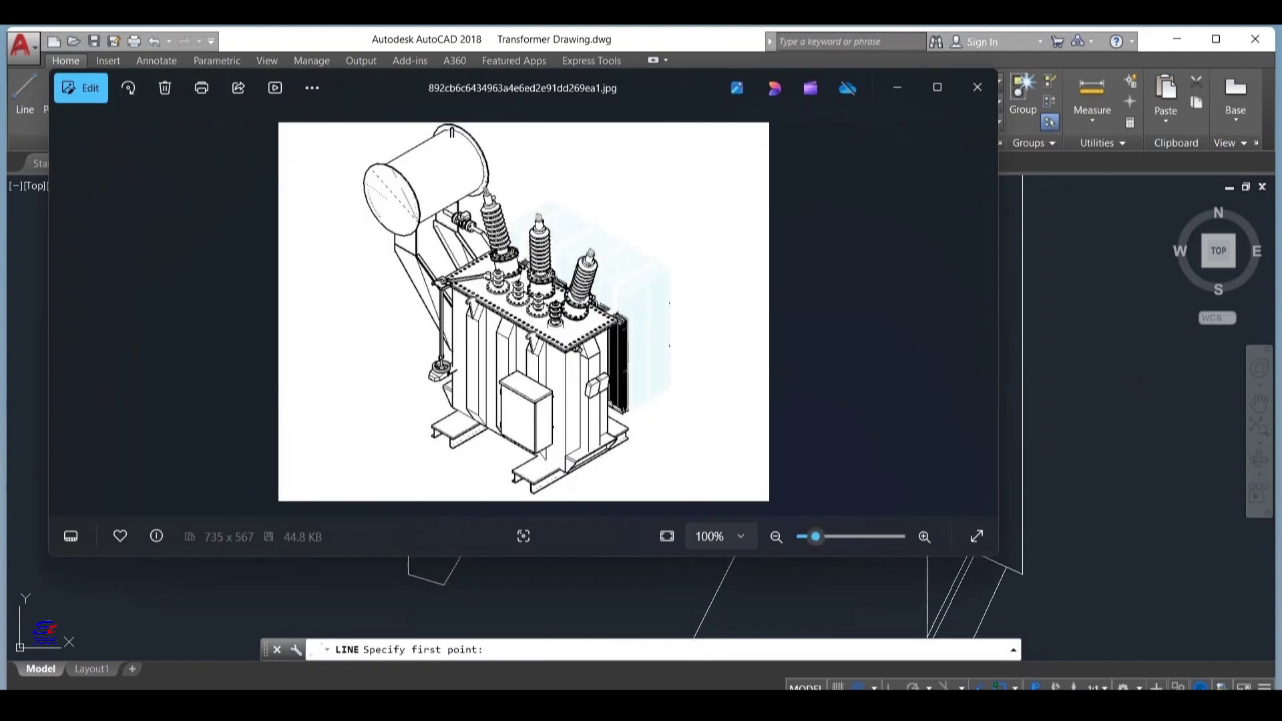
pyautogui.hotkey('alt', 'Tab')
pyautogui.scroll(-2, 609, 374)
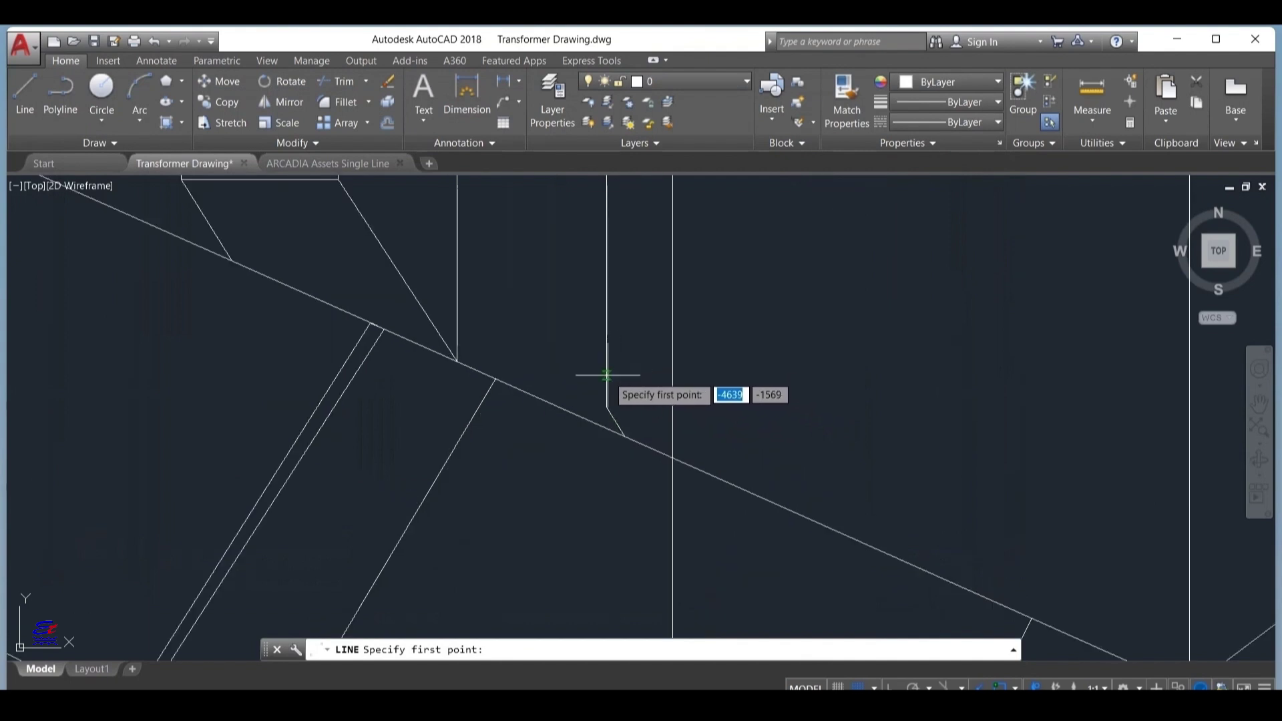
pyautogui.click(608, 375)
pyautogui.click(671, 457)
pyautogui.press('Escape')
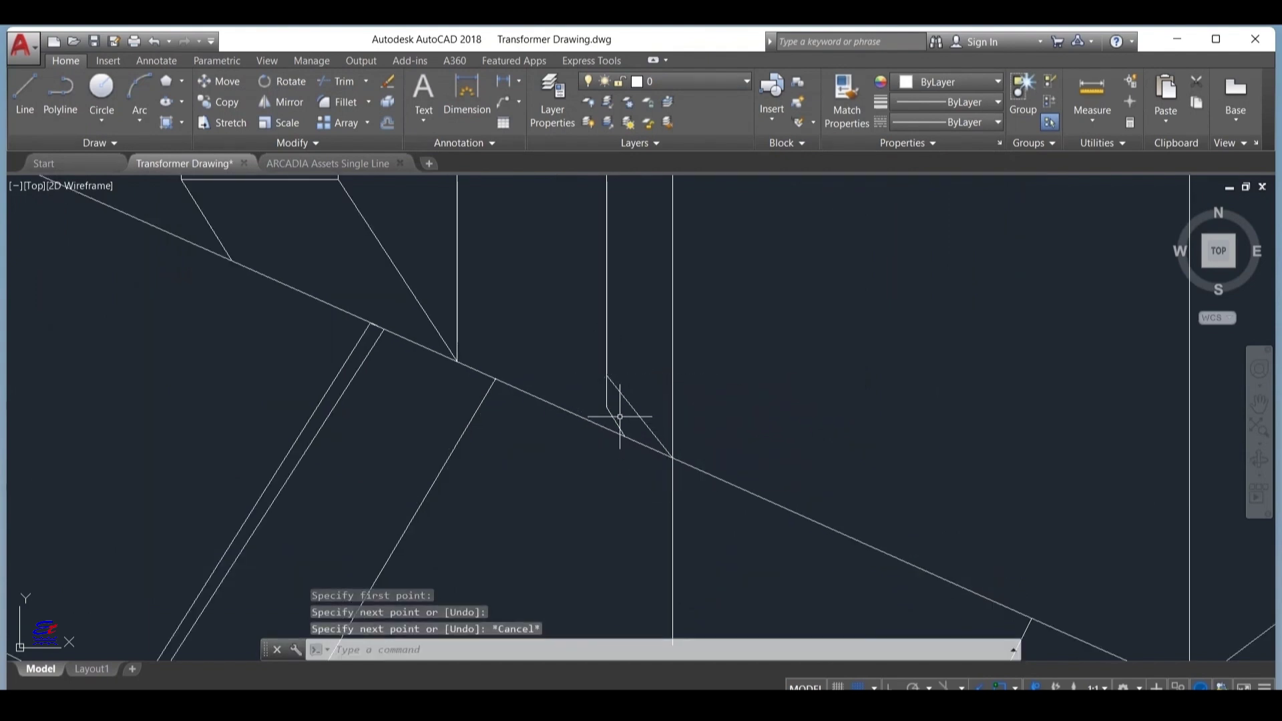
pyautogui.write('tr')
pyautogui.press('Return')
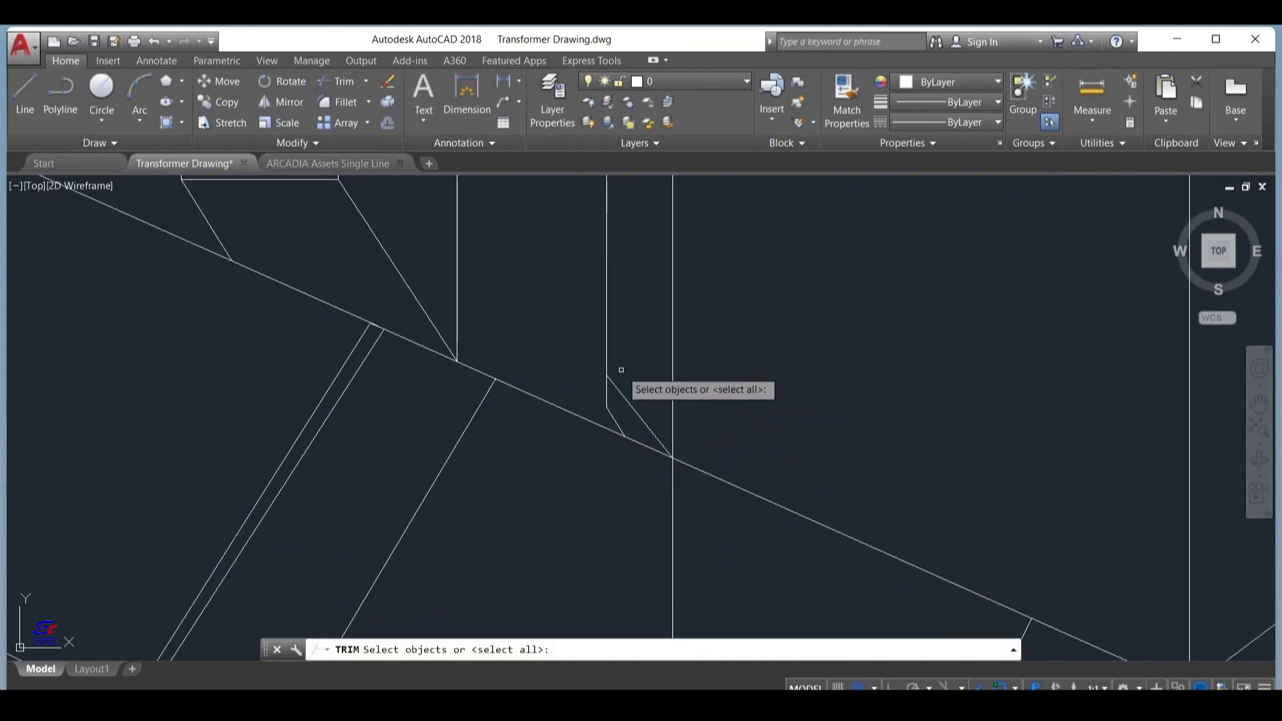
pyautogui.click(617, 389)
pyautogui.click(607, 359)
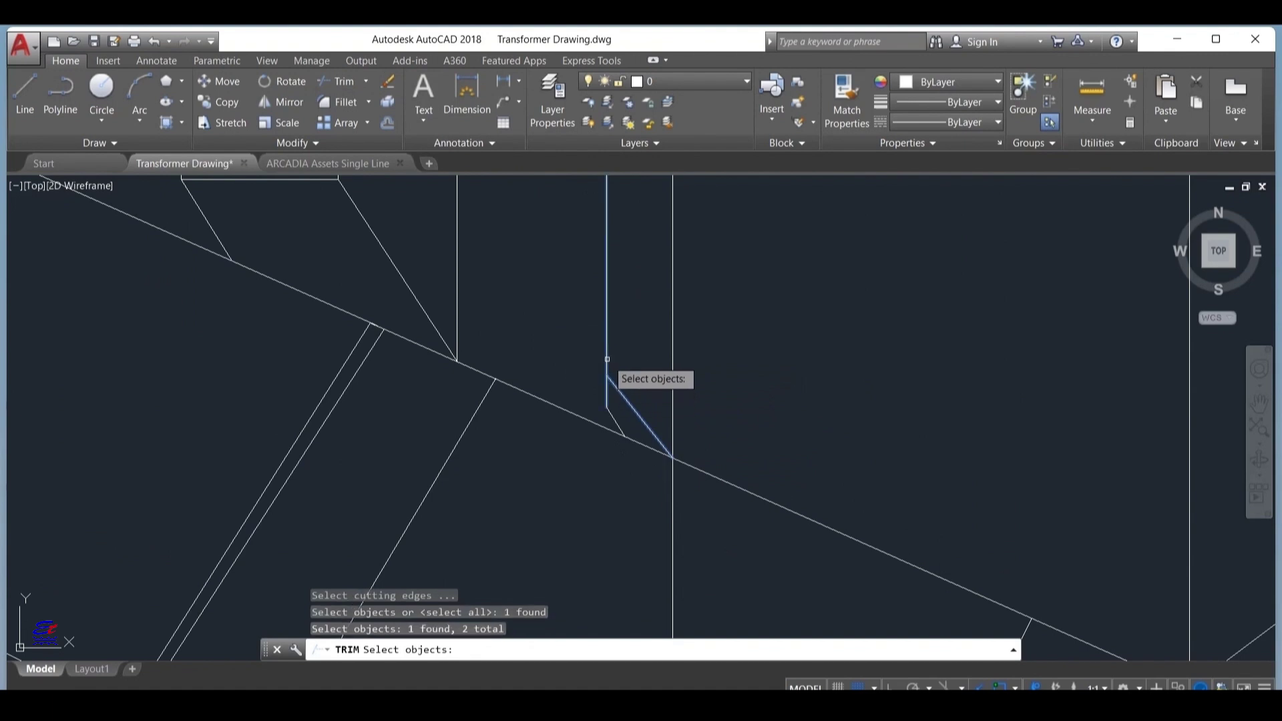
pyautogui.press('Escape')
# Step: Trim the fin's vertical below the new slanted line and erase the leftover short diagonal beside it
pyautogui.press('Return')
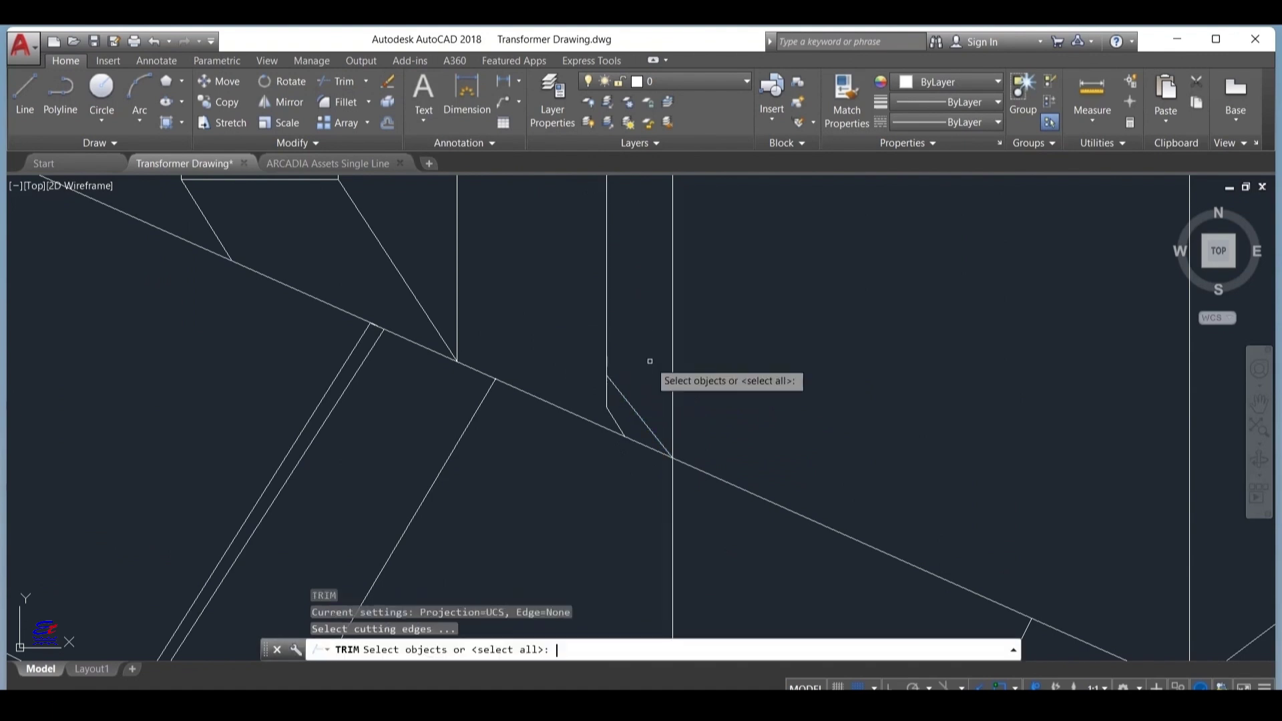
pyautogui.click(619, 393)
pyautogui.press('Return')
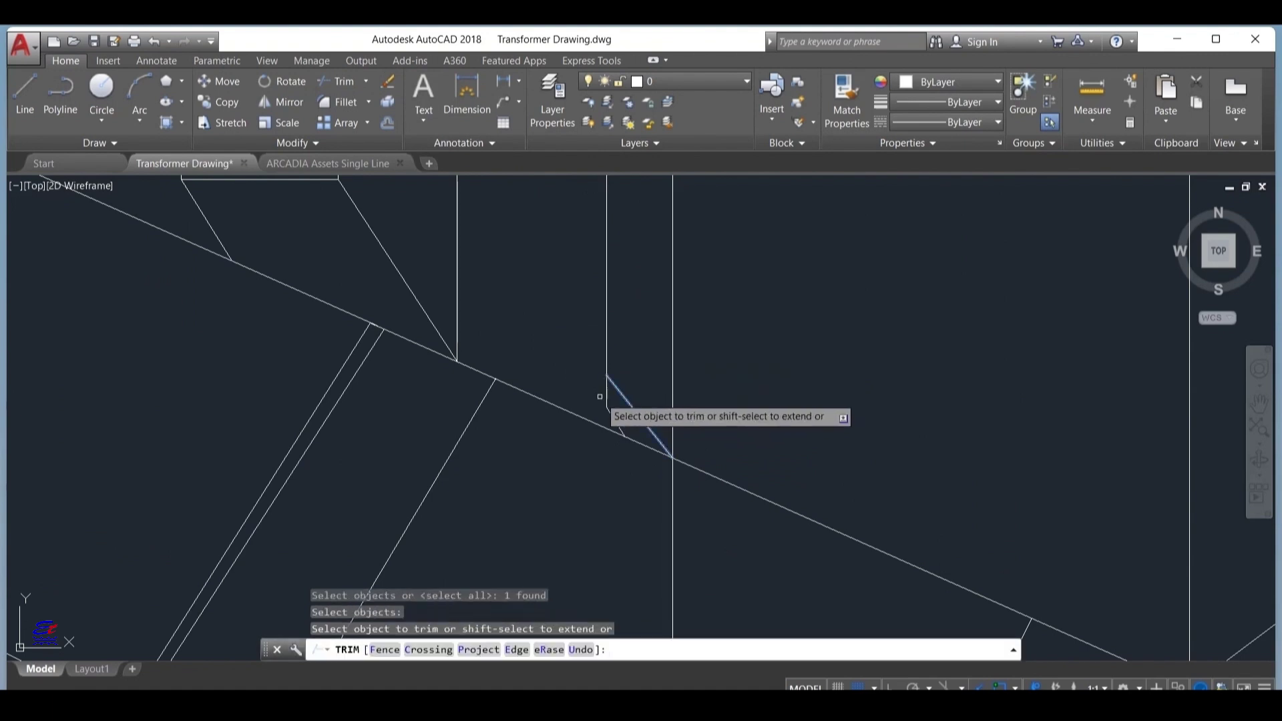
pyautogui.click(608, 399)
pyautogui.press('Escape')
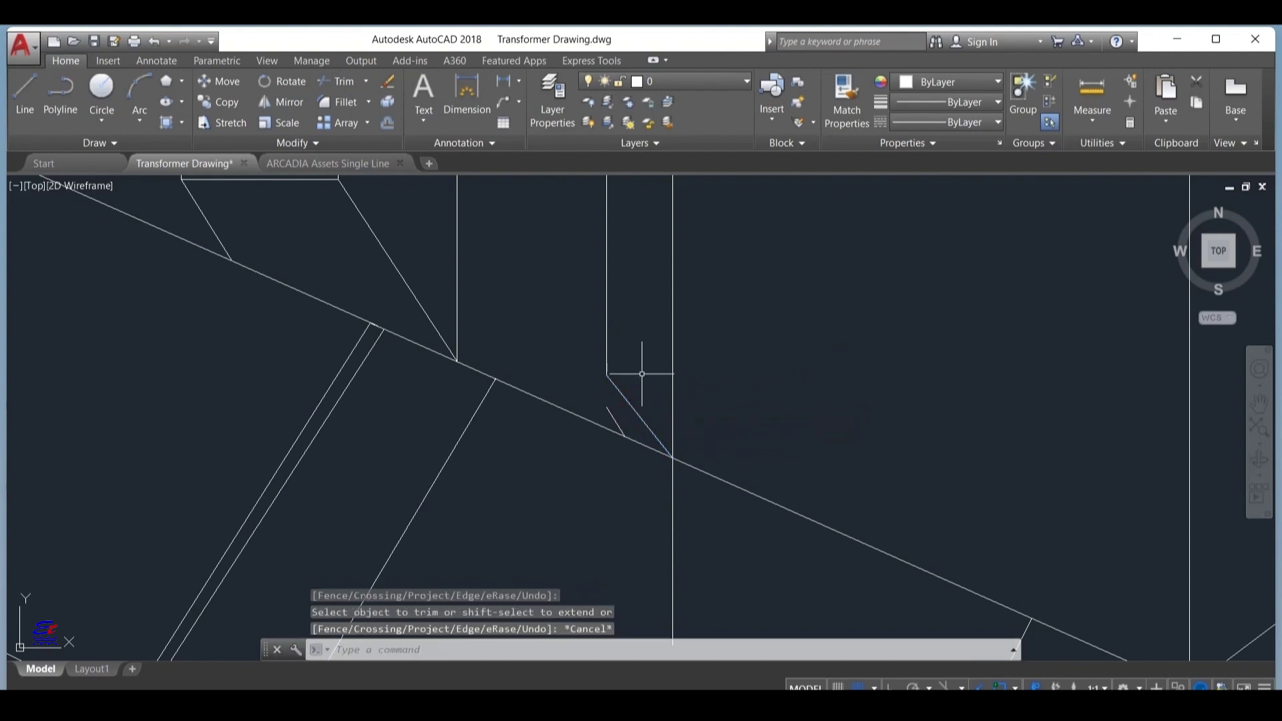
pyautogui.click(614, 418)
pyautogui.press('Delete')
# Step: Trim the box's left vertical where it extends below the body's lower edge
pyautogui.scroll(-6, 701, 344)
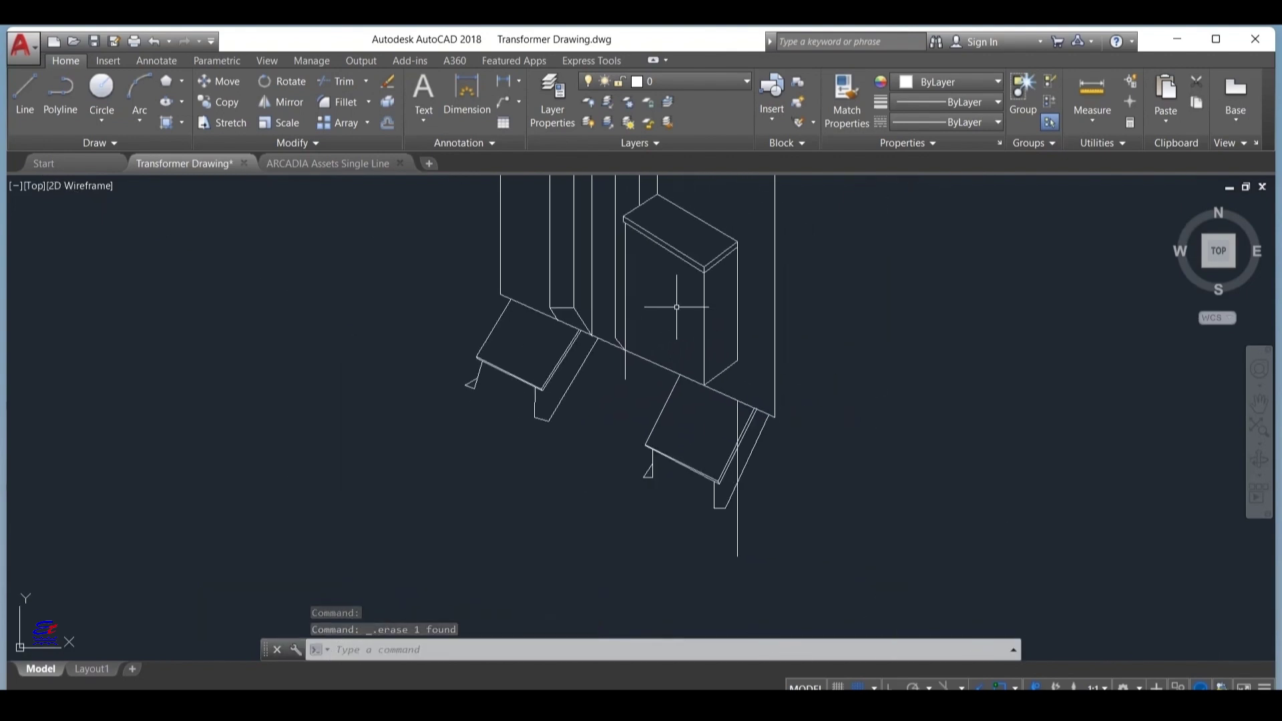
pyautogui.scroll(5, 631, 371)
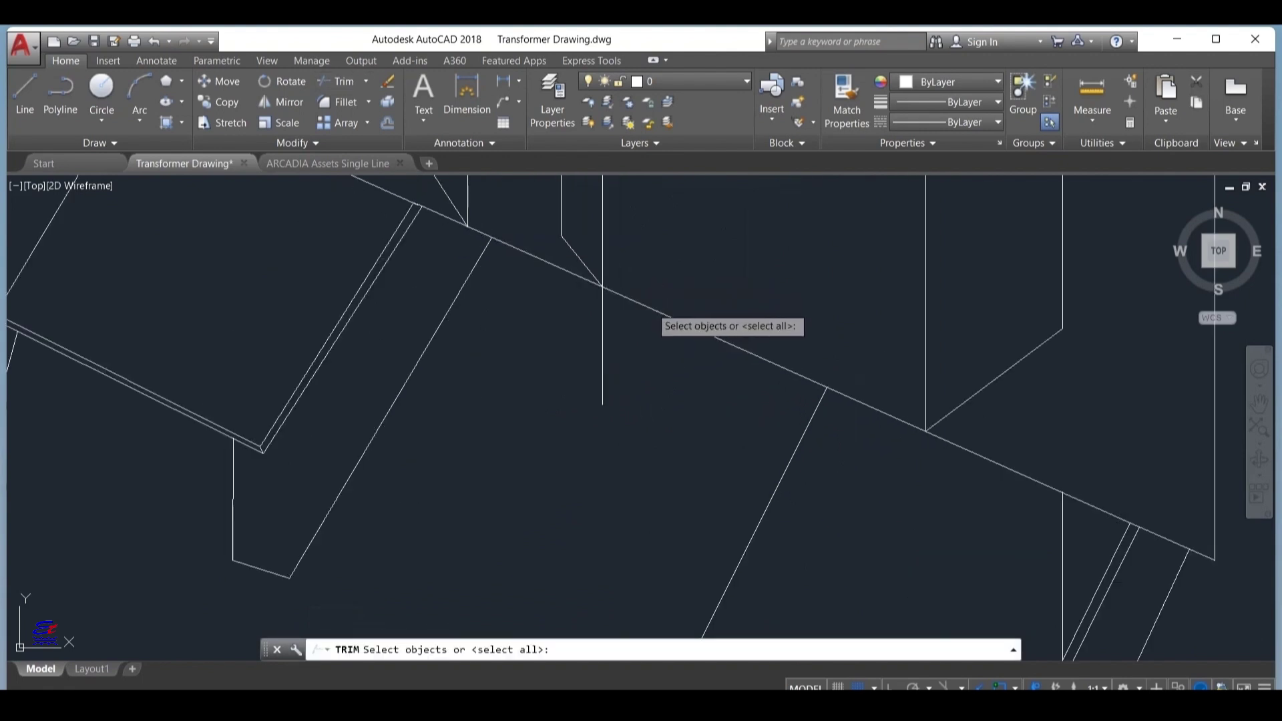
pyautogui.click(652, 307)
pyautogui.press('Return')
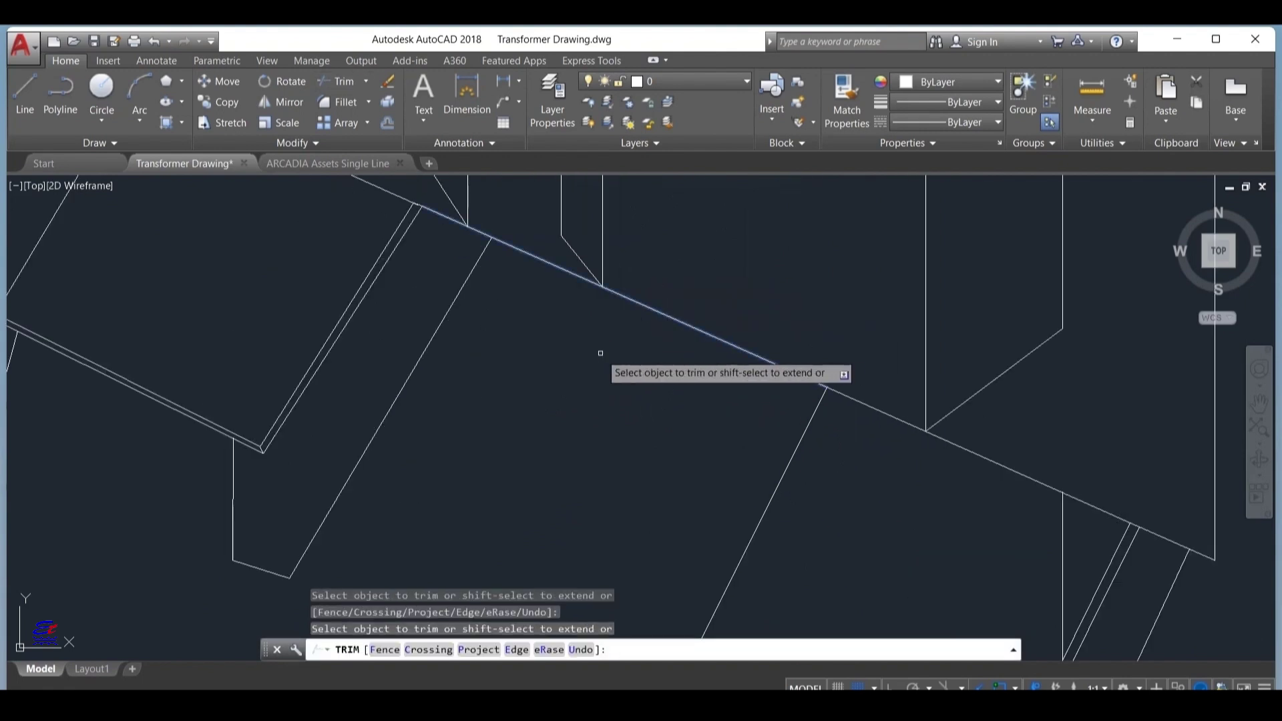
pyautogui.press('Escape')
# Step: Draw a slanted line from just above the base of the box's left vertical to the foot of its front corner vertical
pyautogui.scroll(-8, 653, 366)
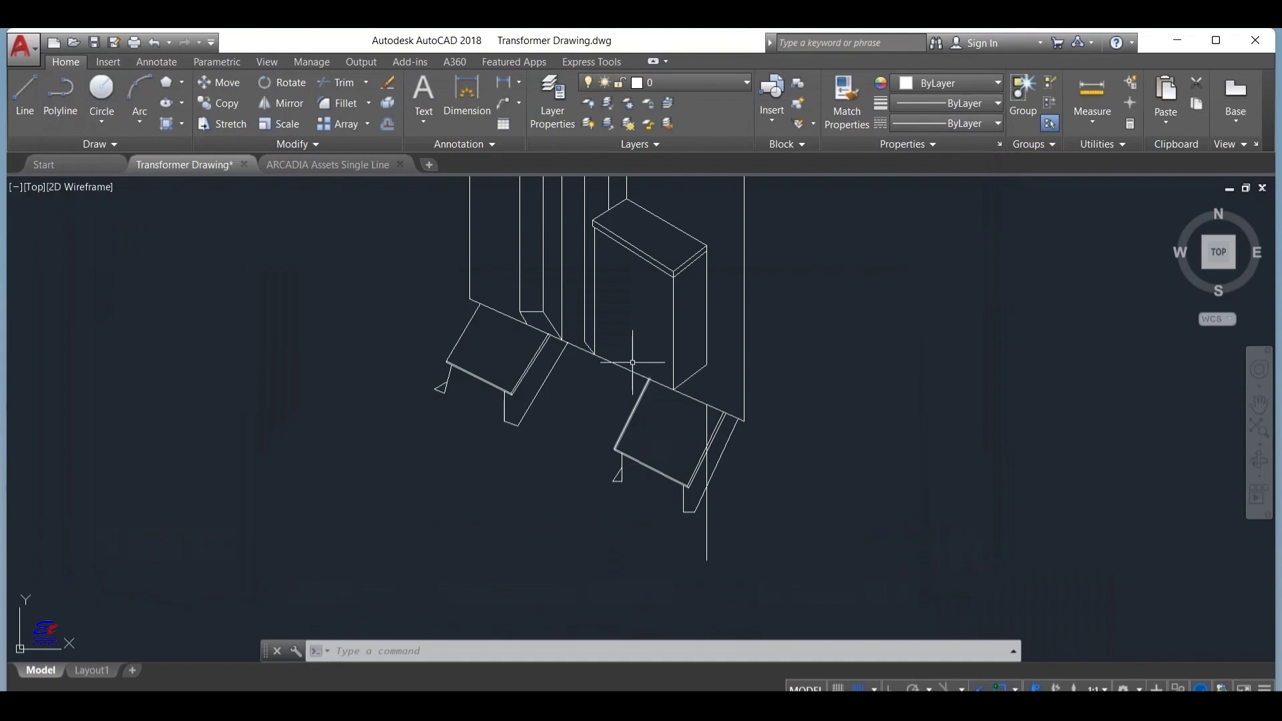
pyautogui.scroll(3, 634, 351)
pyautogui.click(25, 101)
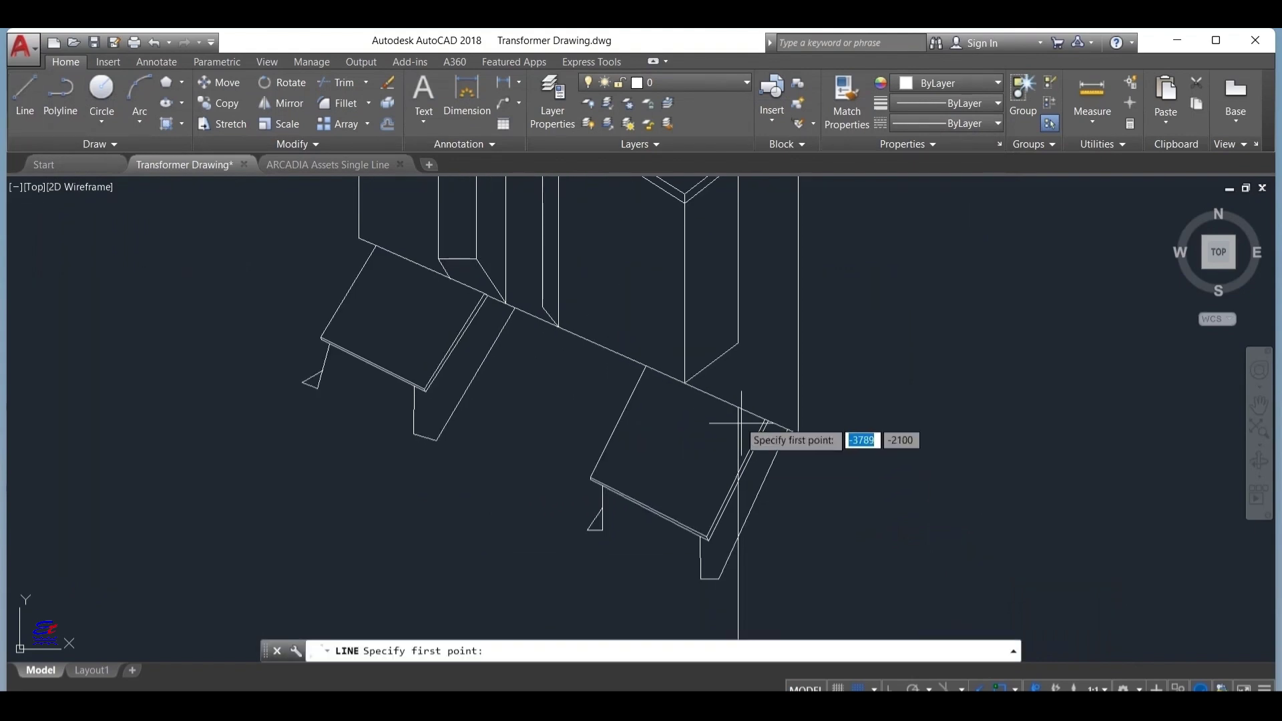
pyautogui.scroll(2, 668, 374)
pyautogui.scroll(3, 459, 287)
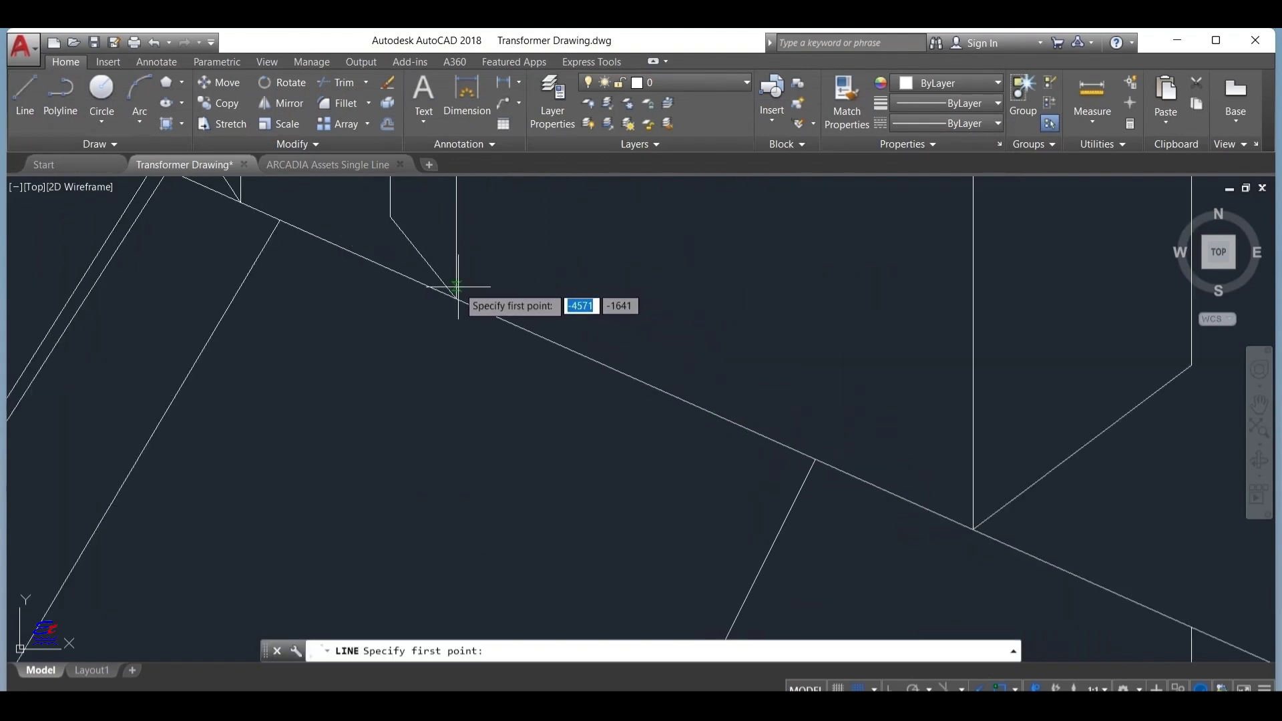
pyautogui.click(457, 288)
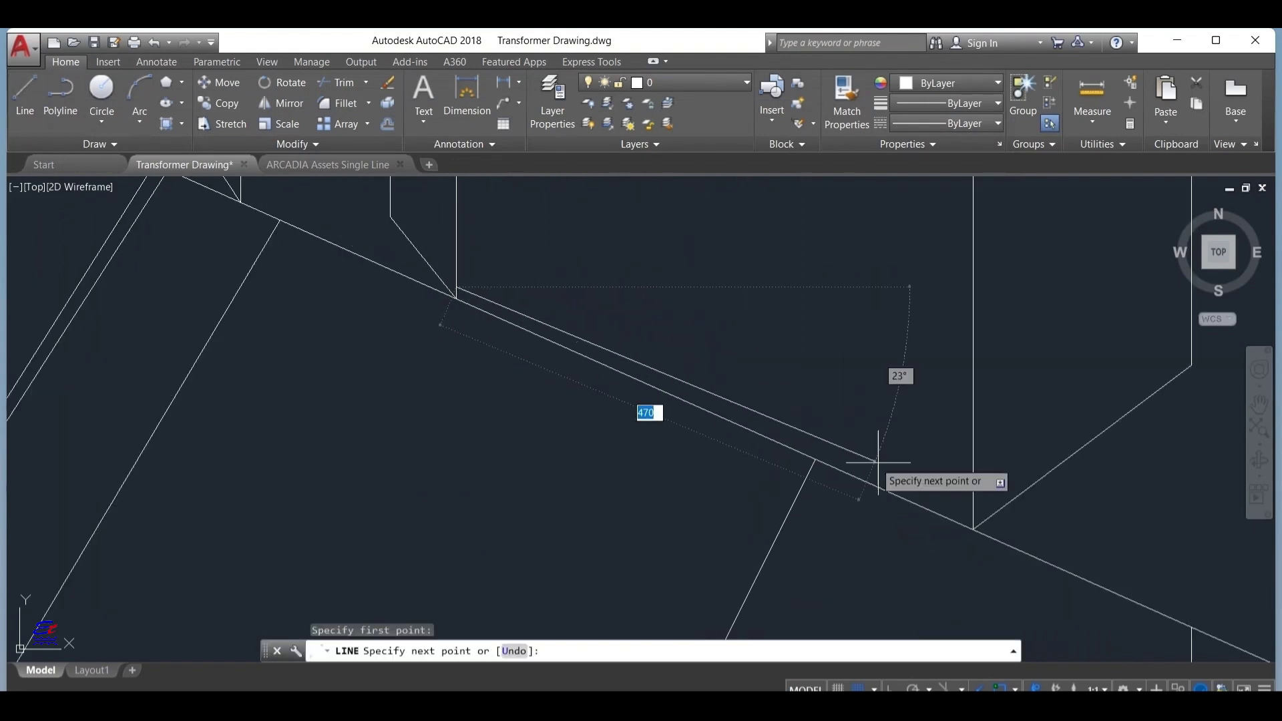
pyautogui.click(973, 529)
pyautogui.press('Escape')
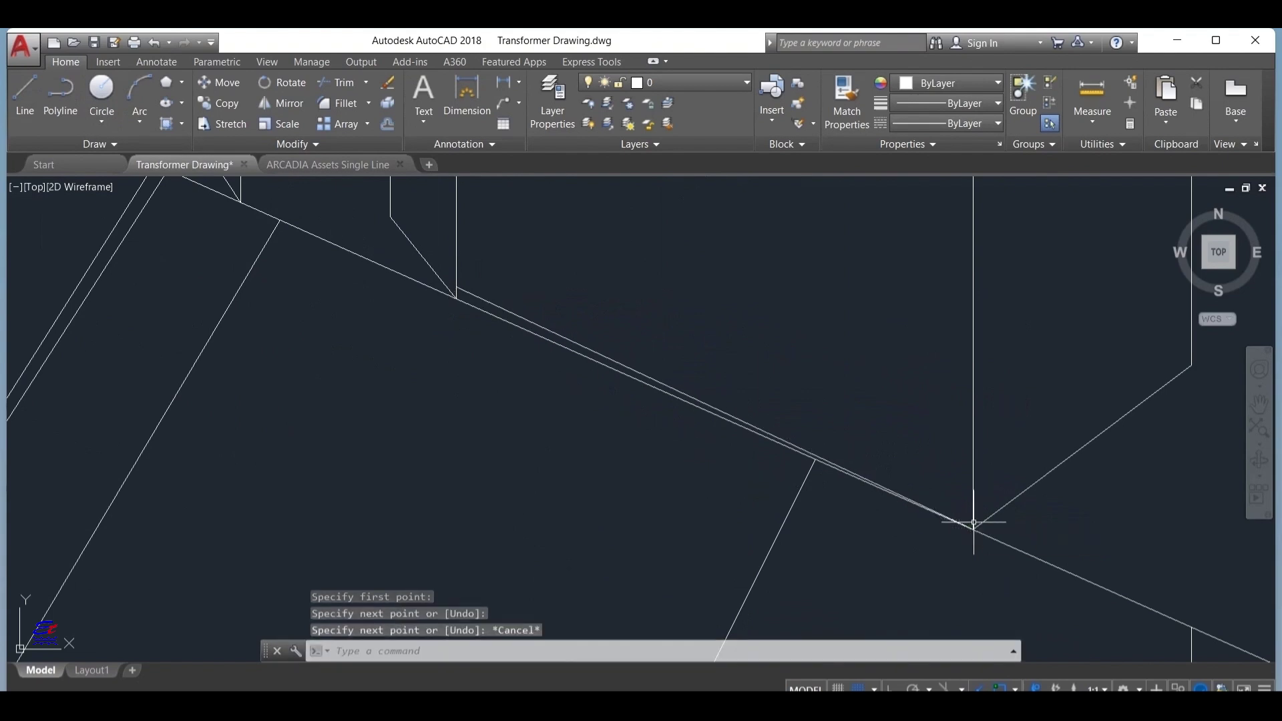
# Step: Stretch the new line's lower end slightly up the box's front corner vertical so it runs parallel to the body's lower edge
pyautogui.click(771, 436)
pyautogui.scroll(2, 917, 462)
pyautogui.moveTo(916, 459); pyautogui.dragTo(760, 303, button='middle')
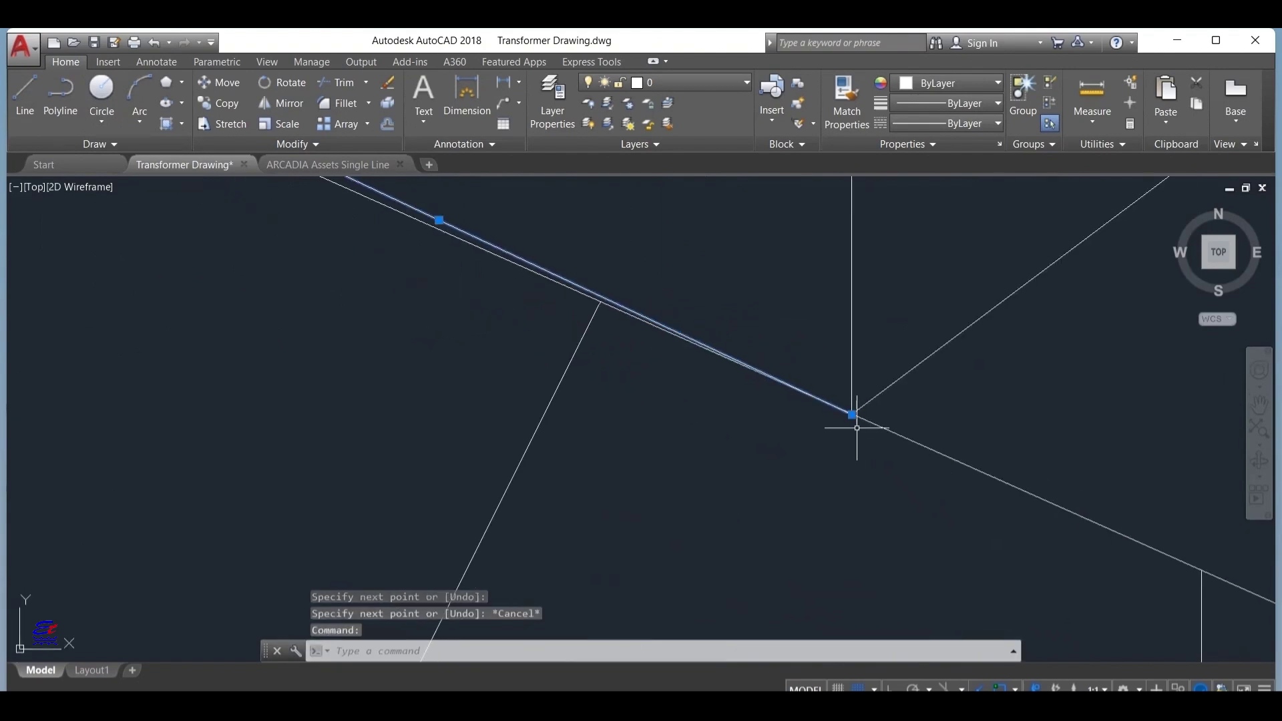
pyautogui.click(851, 414)
pyautogui.click(852, 400)
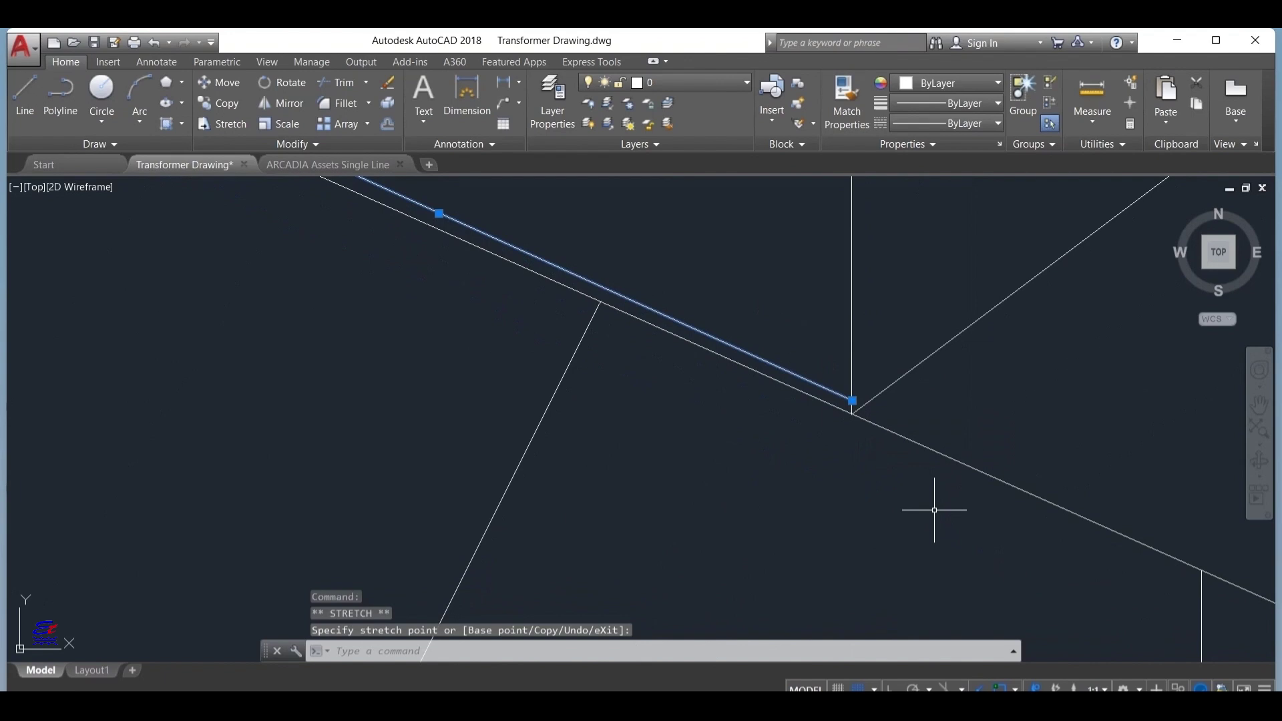
pyautogui.press('Escape')
# Step: Draw a vertical line just right of the box's front corner vertical, from the lid's underside down past the body's lower edge
pyautogui.scroll(-5, 812, 458)
pyautogui.scroll(5, 699, 384)
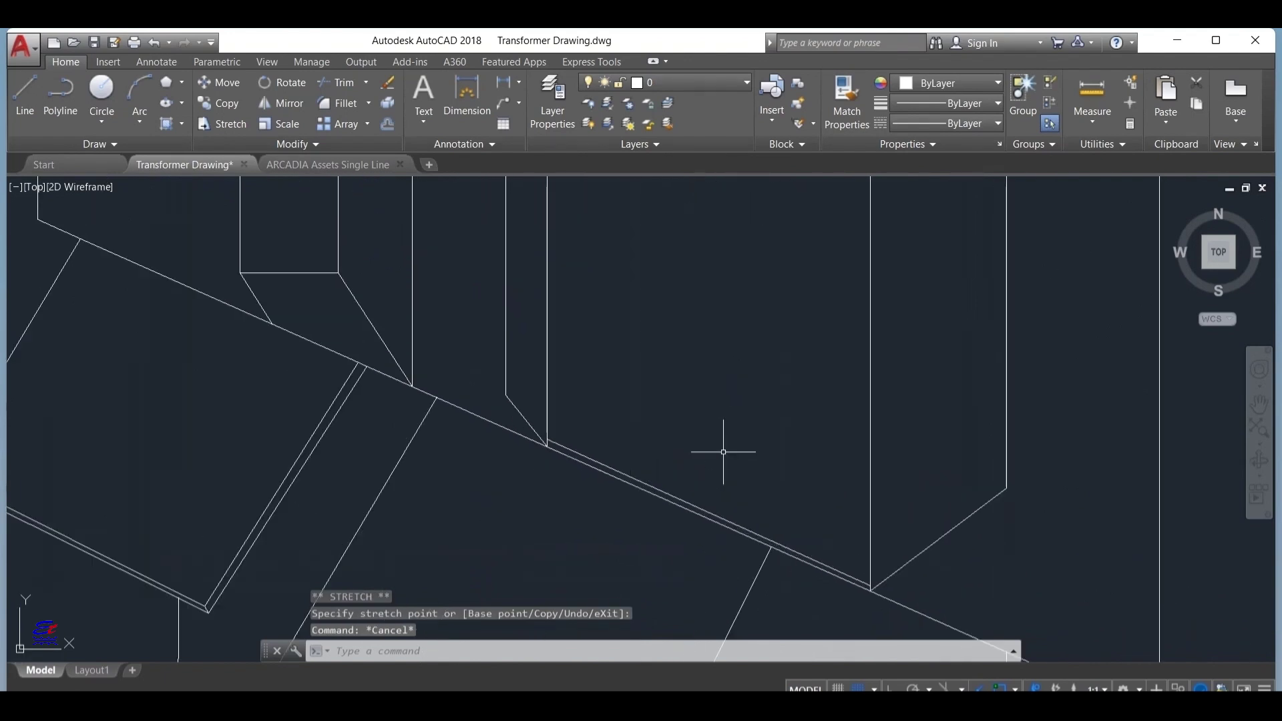
pyautogui.moveTo(784, 382); pyautogui.dragTo(592, 487, button='middle')
pyautogui.click(24, 97)
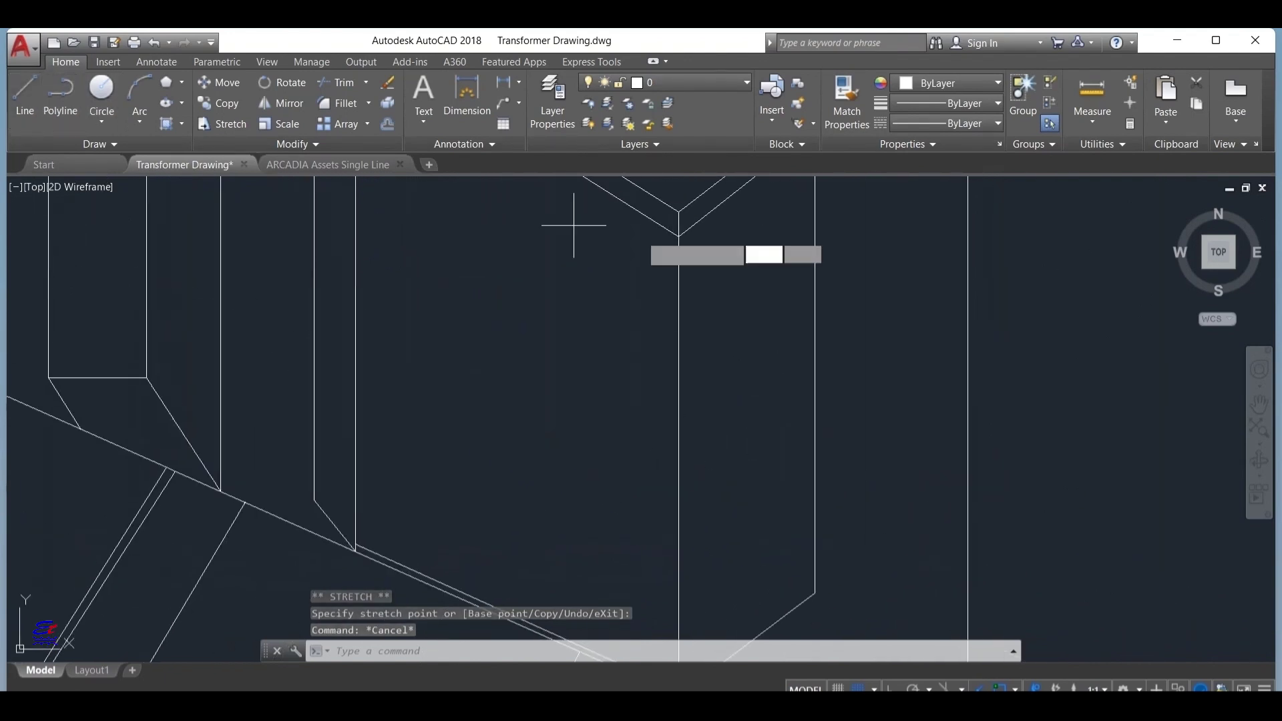
pyautogui.click(686, 227)
pyautogui.moveTo(716, 527); pyautogui.dragTo(675, 307, button='middle')
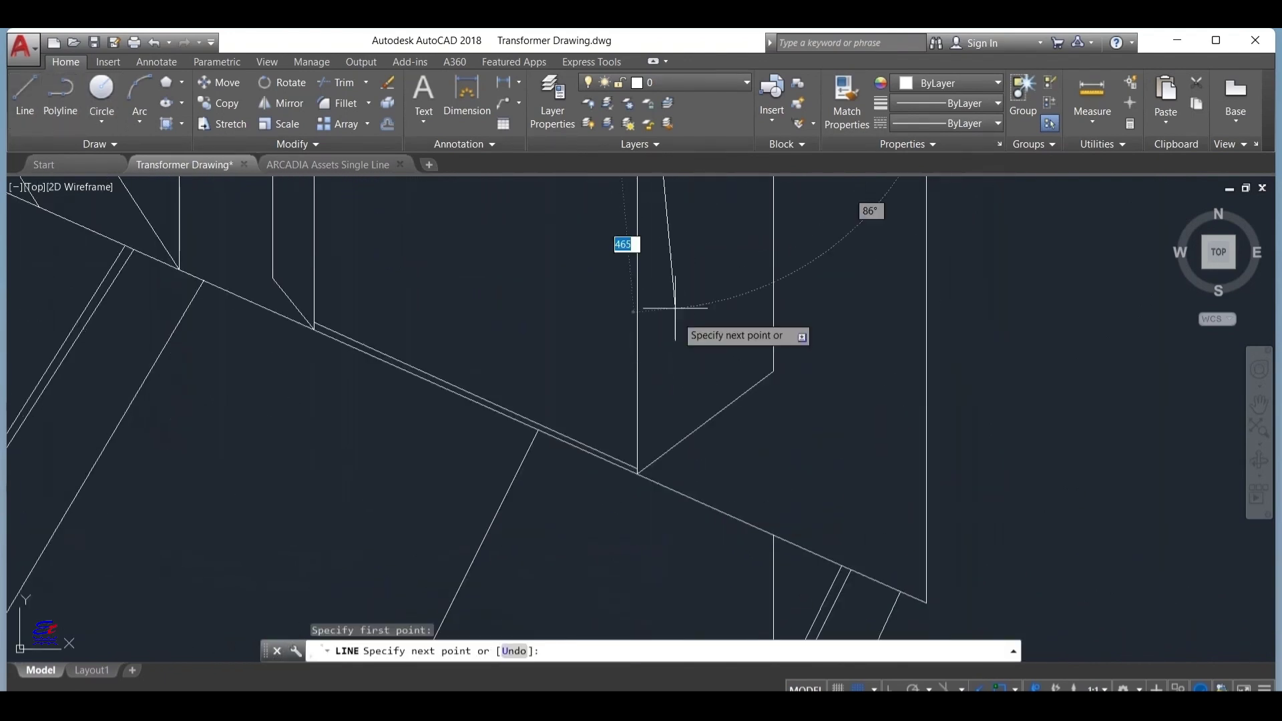
pyautogui.click(647, 551)
pyautogui.press('Escape')
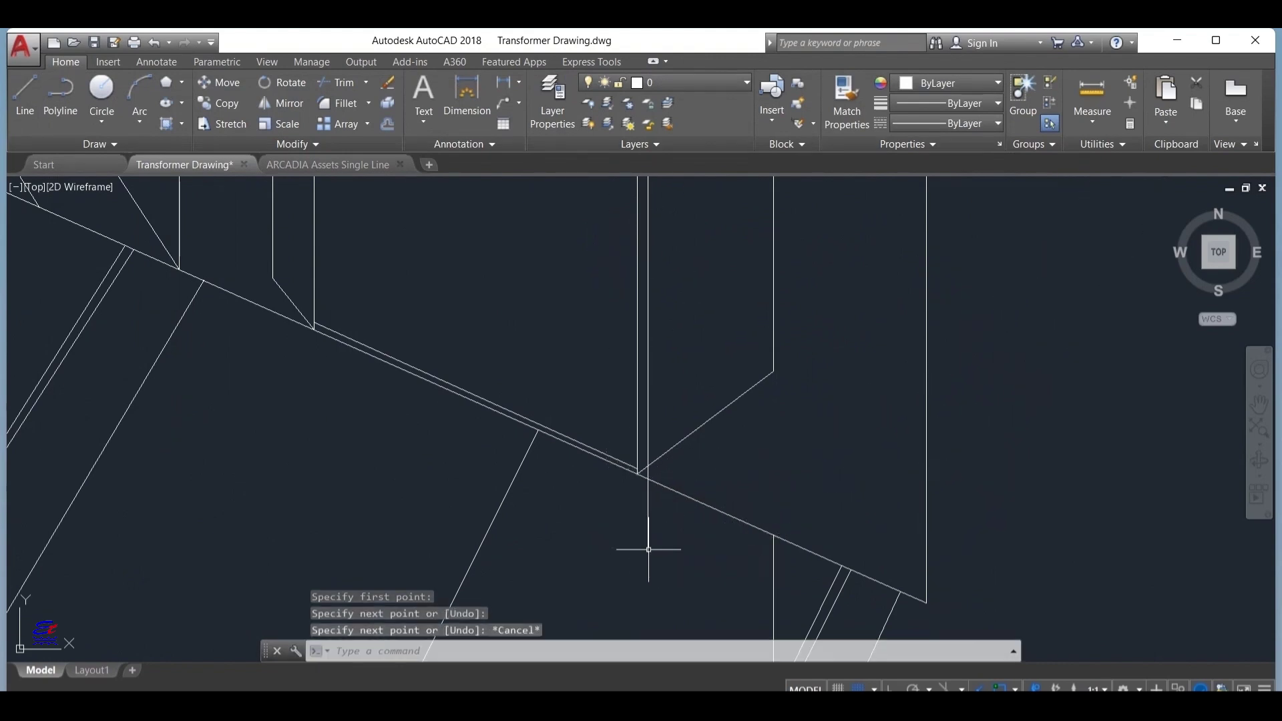
# Step: Stretch the new vertical's lower end up to the slanted lower edge of the box's side face
pyautogui.click(649, 546)
pyautogui.click(646, 553)
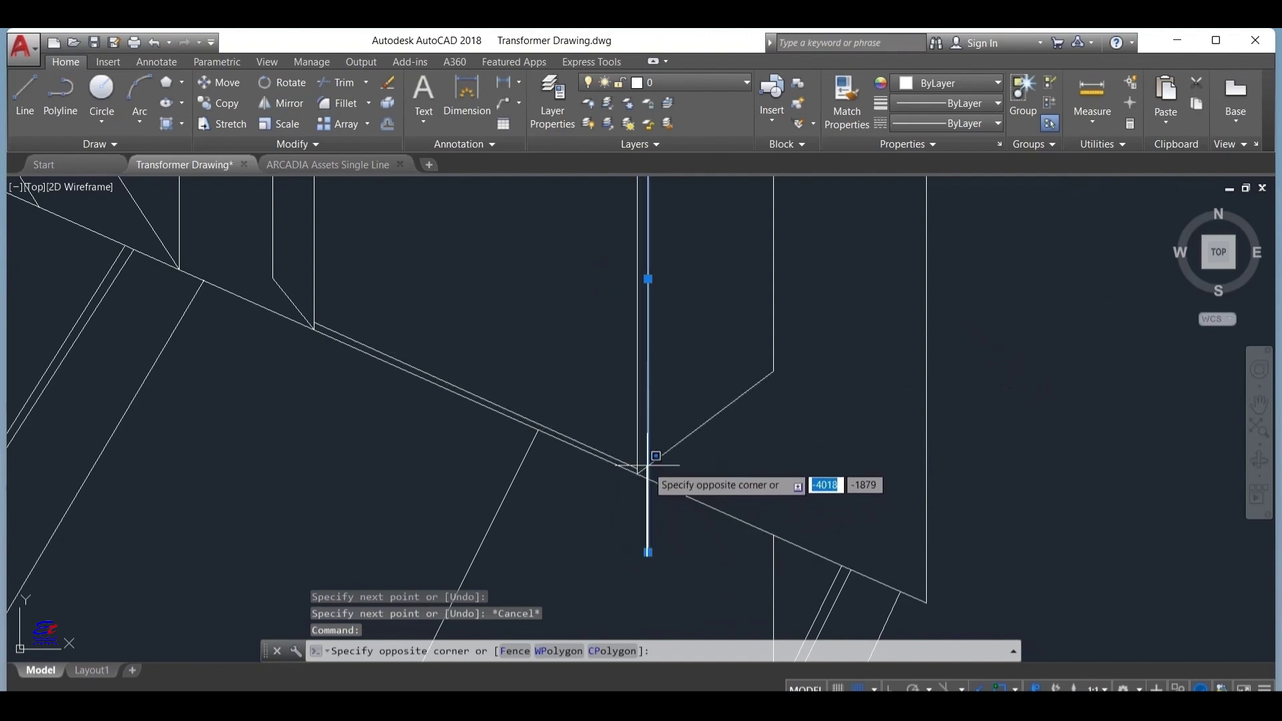
pyautogui.press('Escape')
pyautogui.click(647, 552)
pyautogui.click(647, 474)
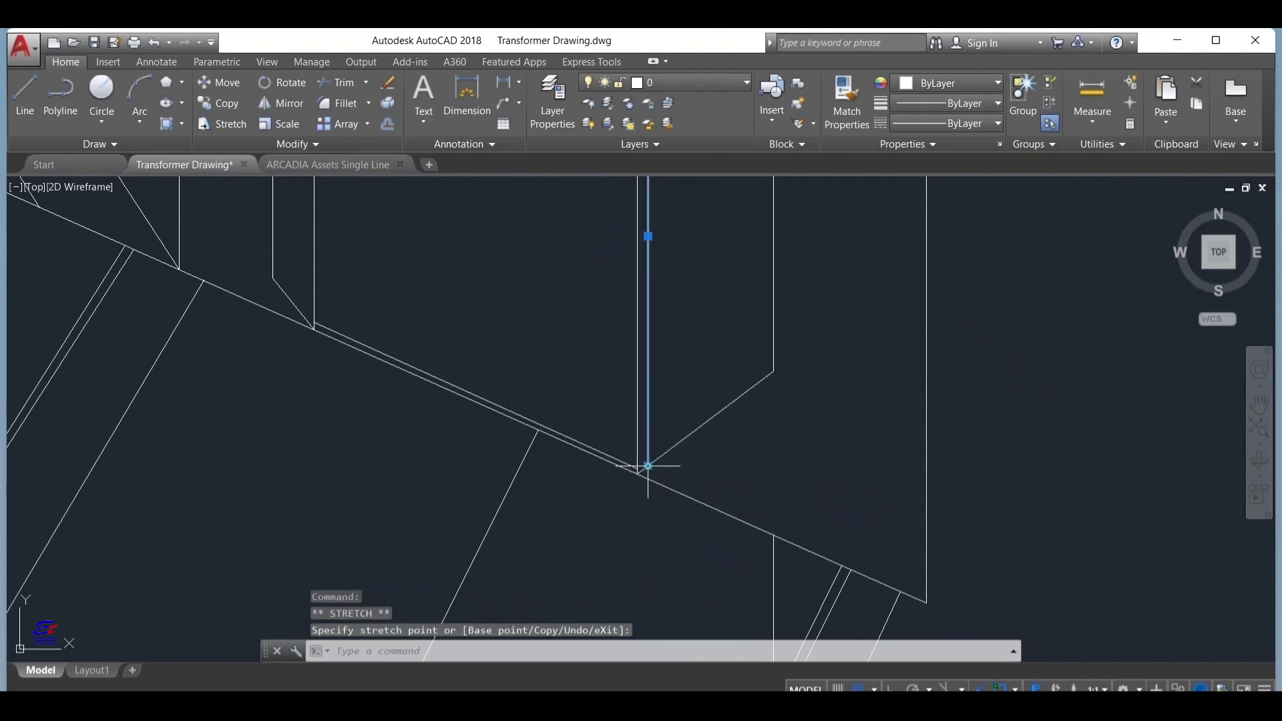
pyautogui.press('Escape')
# Step: Select the left fin's three verticals and the lines of its top end, and copy them to the clipboard
pyautogui.scroll(-3, 717, 469)
pyautogui.scroll(-2, 752, 376)
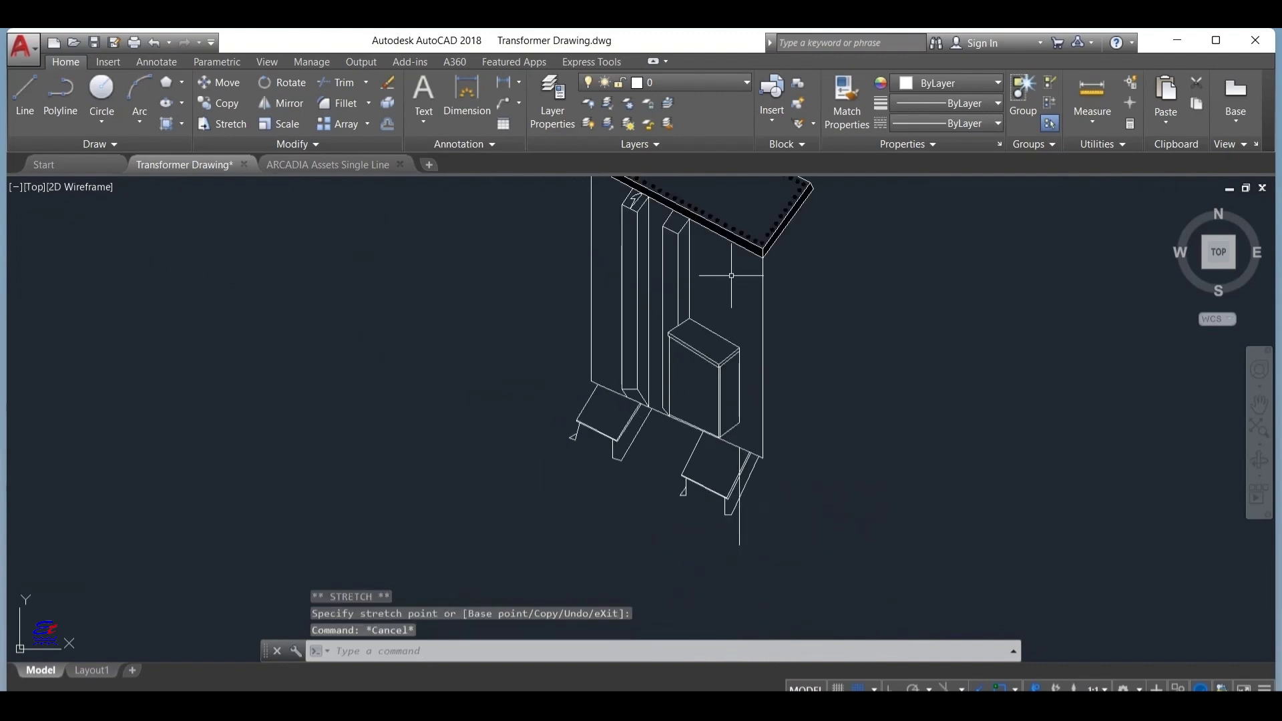
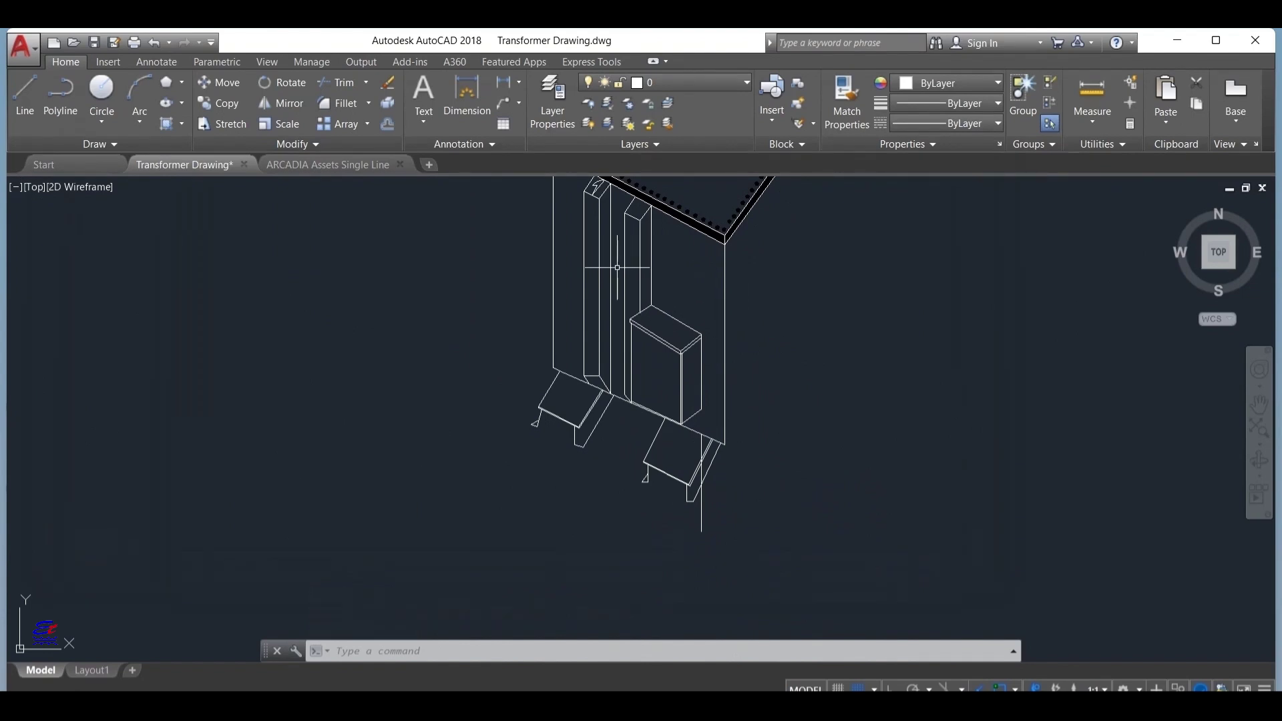
pyautogui.click(620, 255)
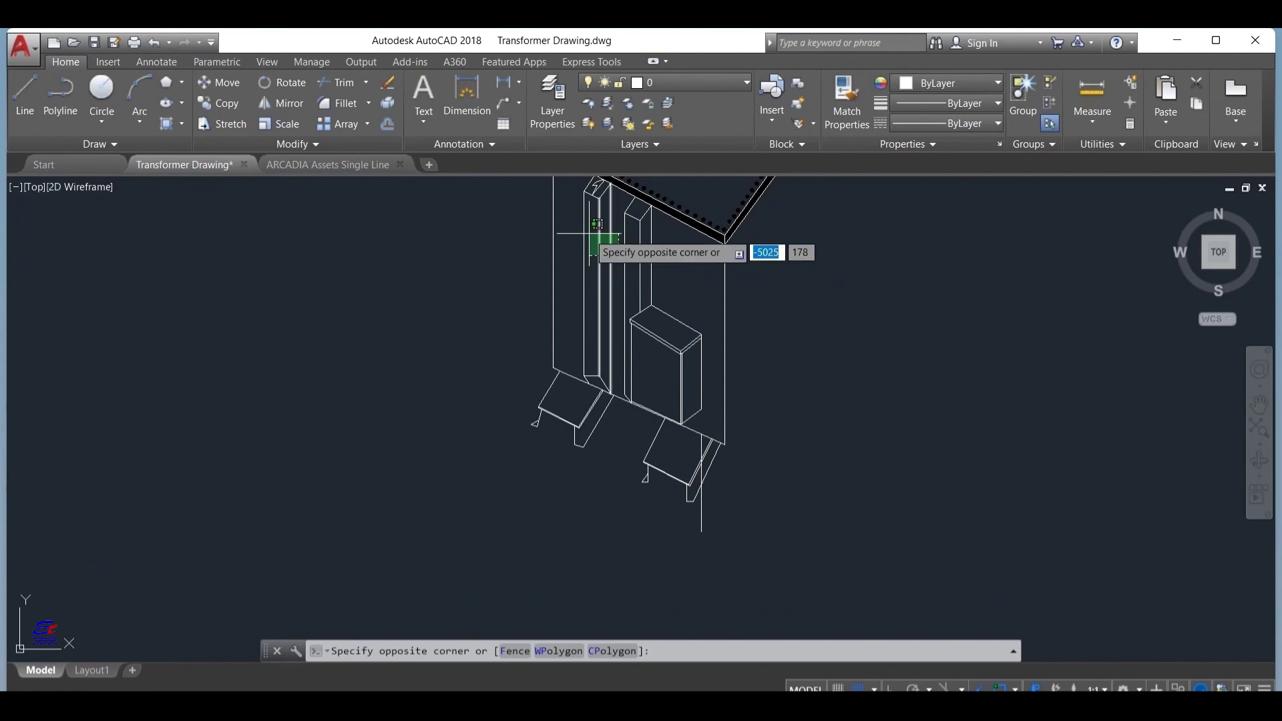
pyautogui.click(564, 192)
pyautogui.scroll(5, 591, 201)
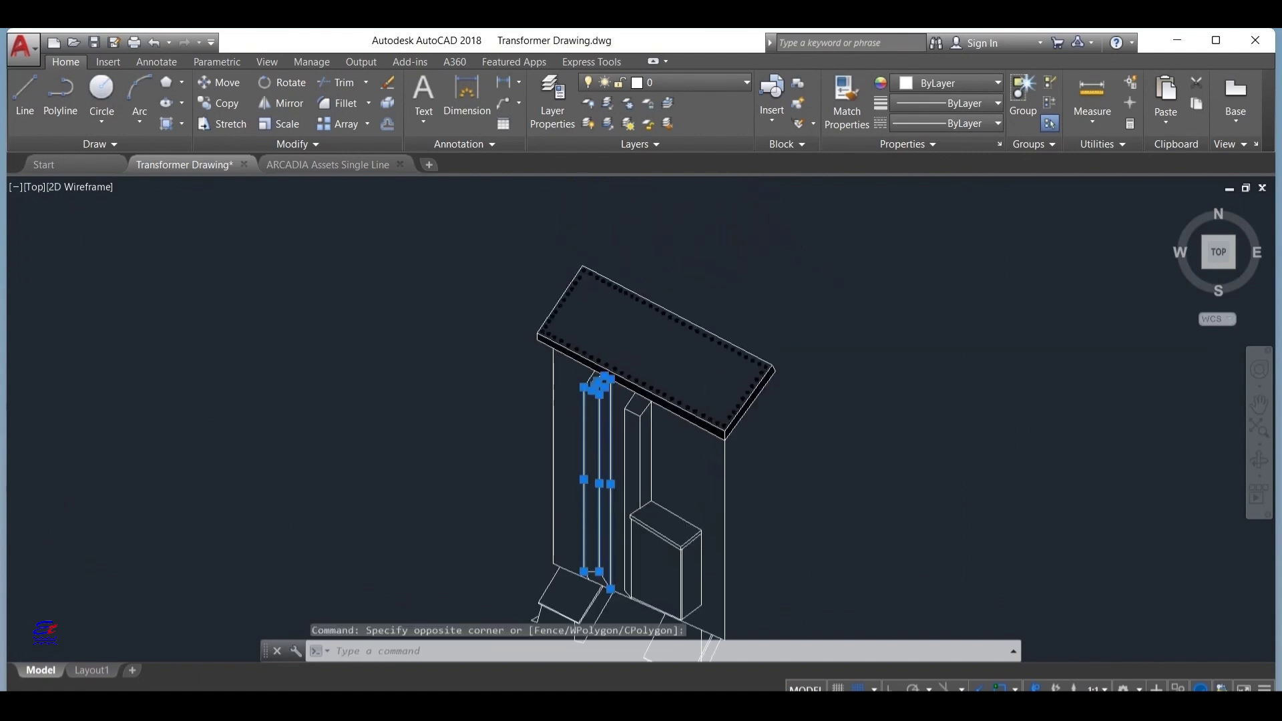
pyautogui.click(568, 303)
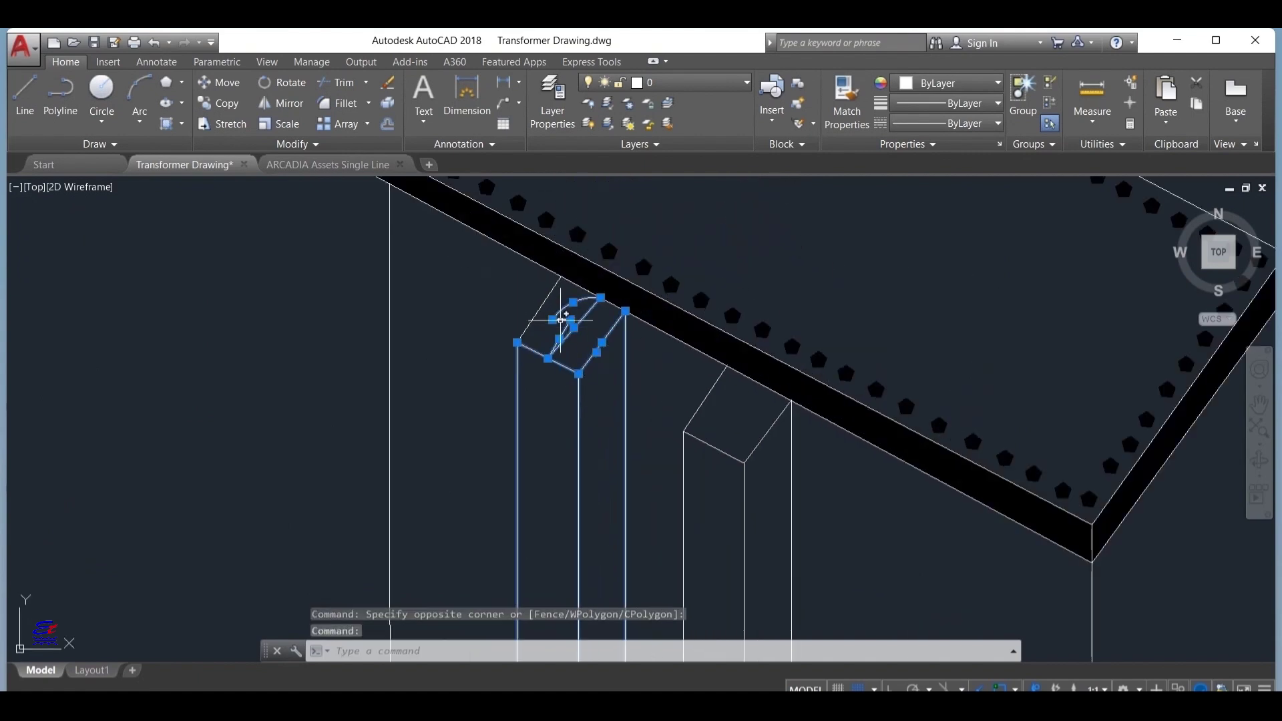
pyautogui.click(561, 320)
pyautogui.click(549, 296)
pyautogui.scroll(-6, 699, 395)
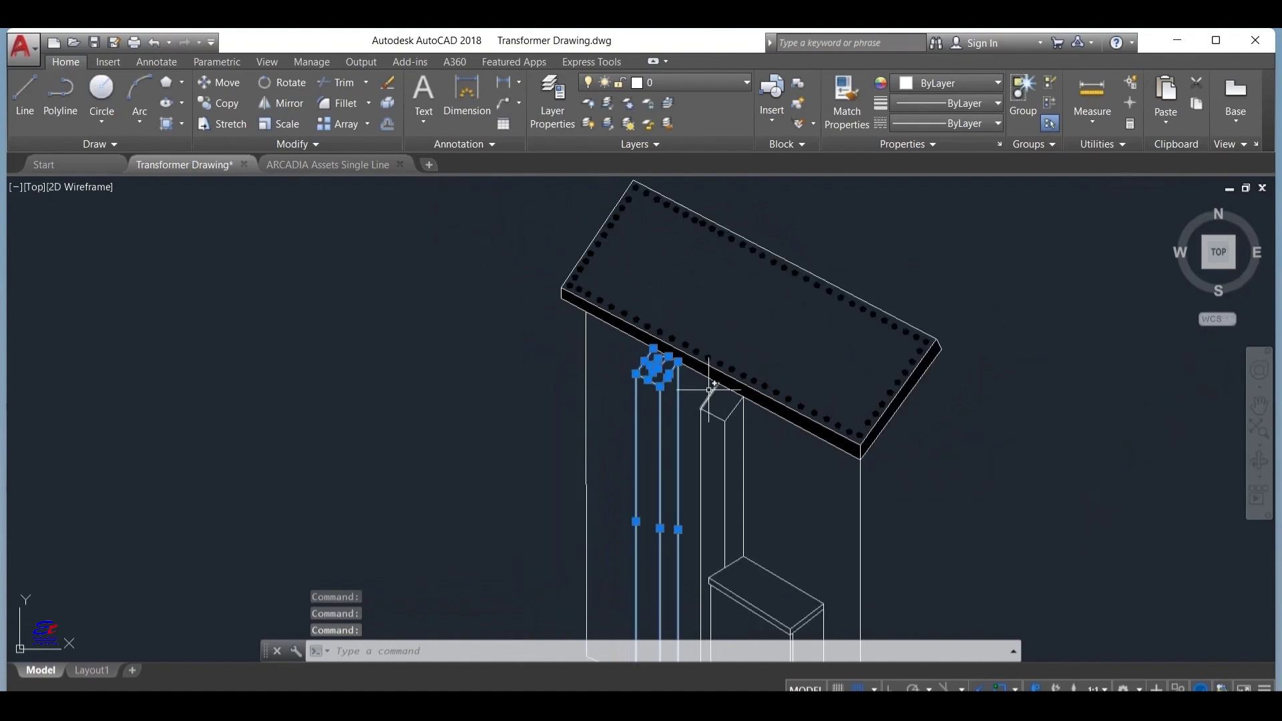
pyautogui.hotkey('ctrl', 'c')
# Step: Try to paste the copied fin over the box to the right of the second fin, and undo the paste
pyautogui.hotkey('ctrl', 'v')
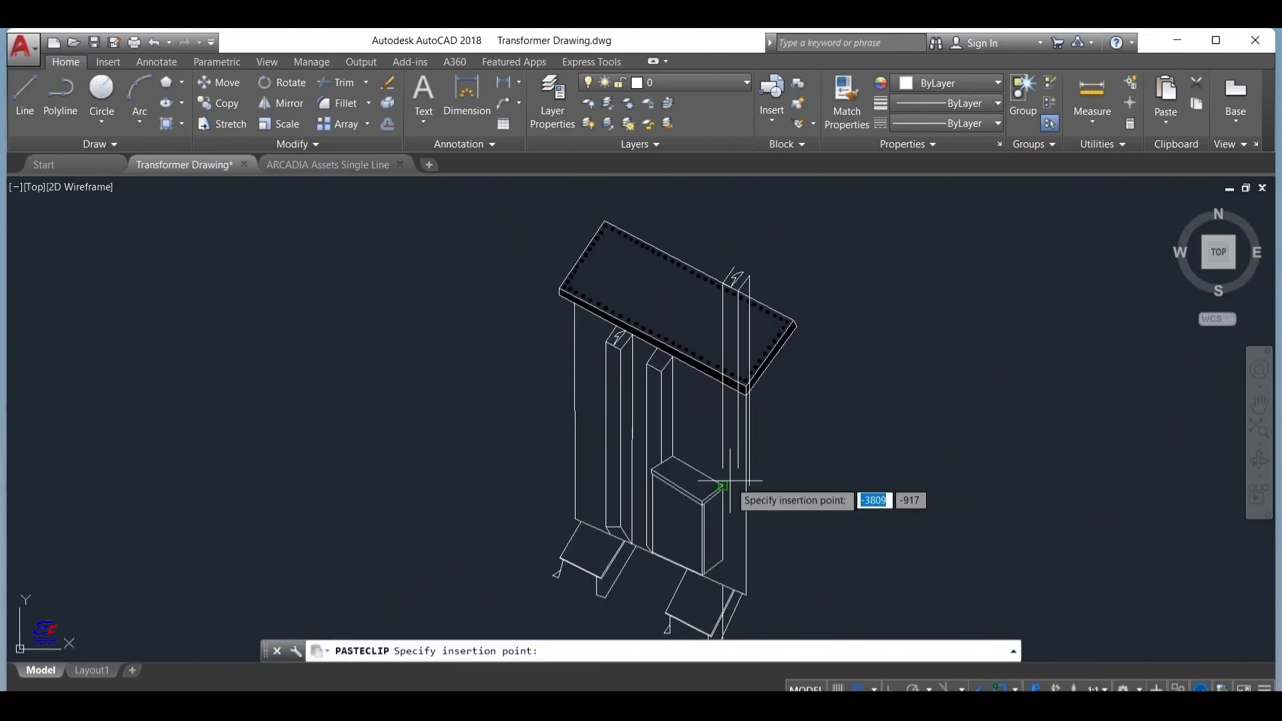
pyautogui.scroll(5, 701, 595)
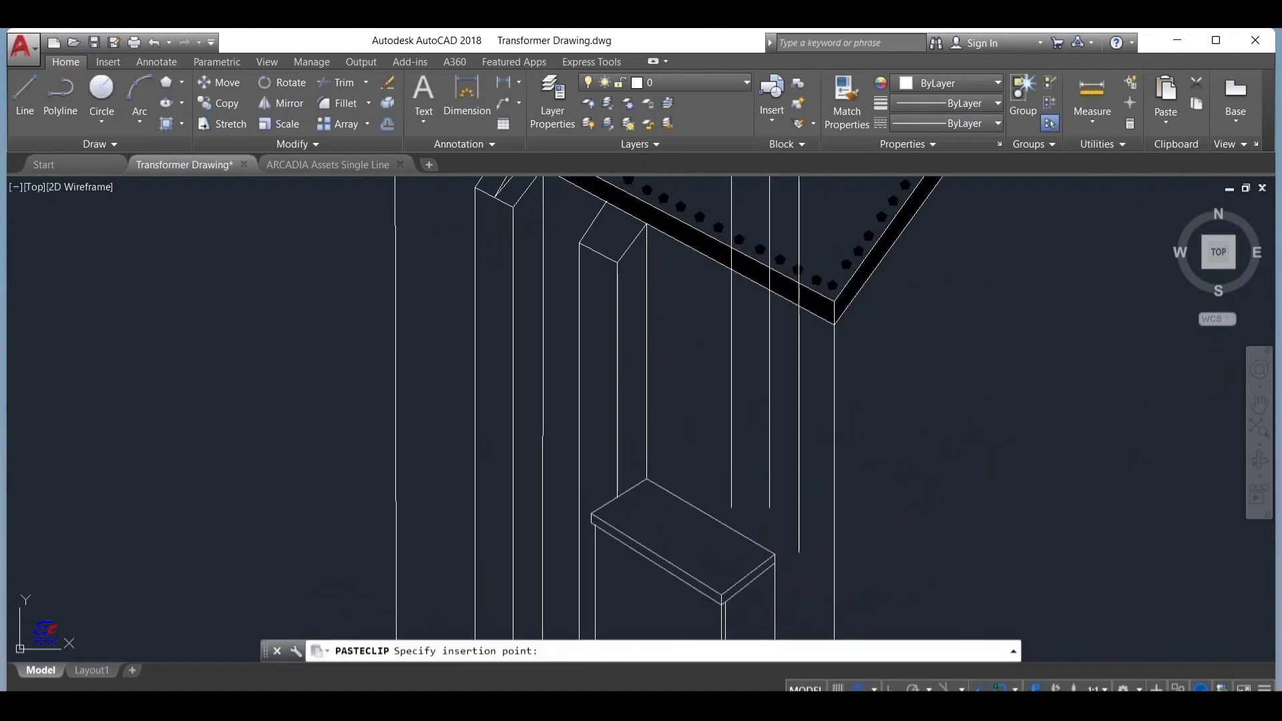
pyautogui.scroll(-2, 719, 477)
pyautogui.scroll(-2, 702, 511)
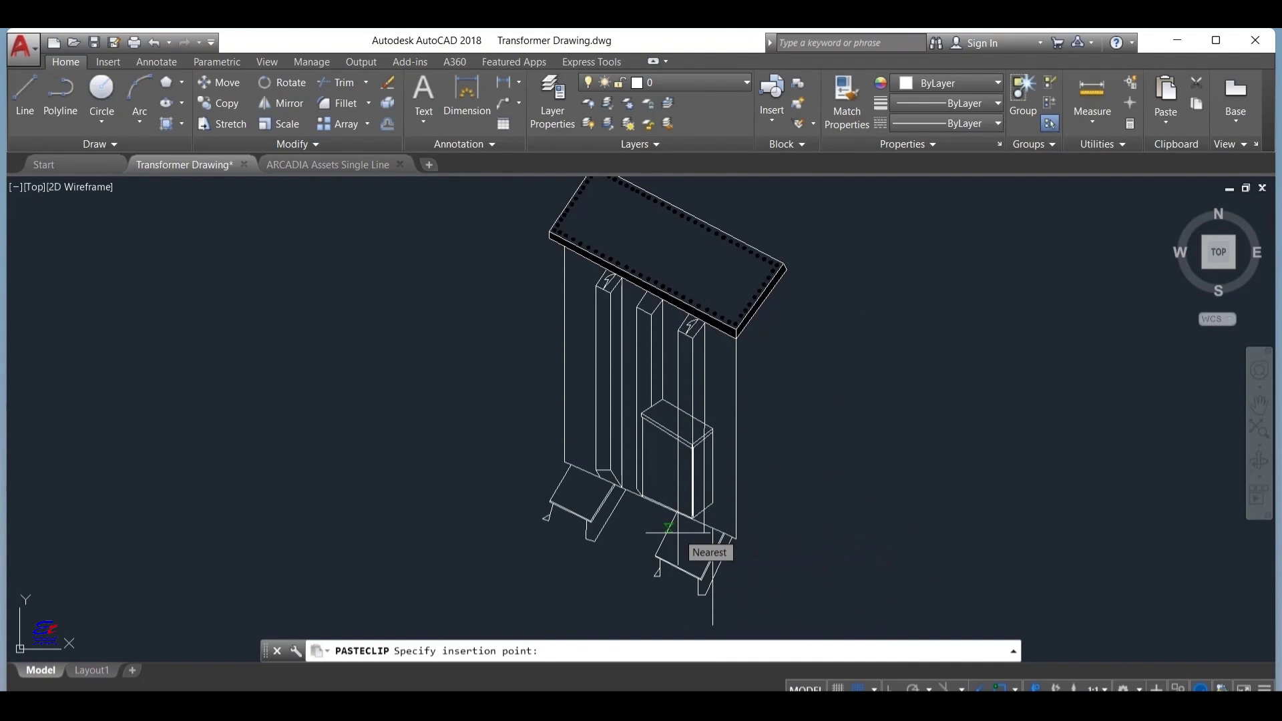
pyautogui.click(678, 533)
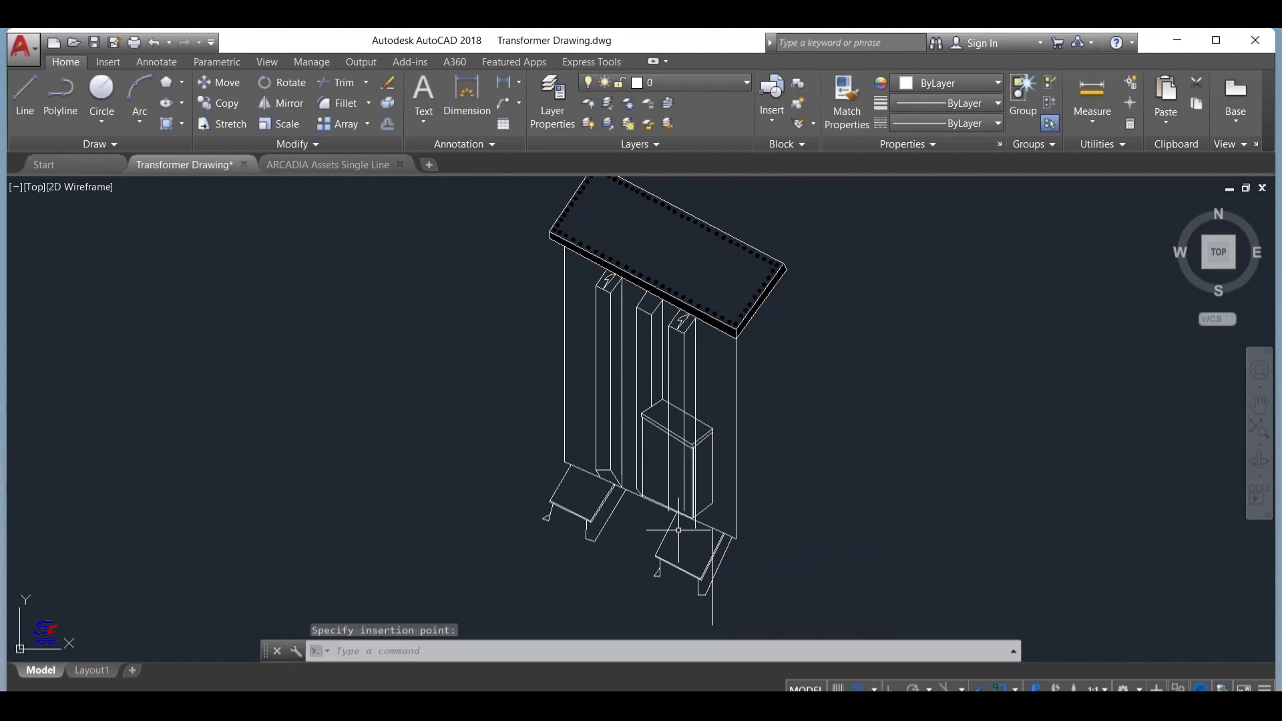
pyautogui.hotkey('ctrl', 'z')
# Step: Paste the copied fin between the second fin and the body's right edge, with its top against the tilted top
pyautogui.scroll(2, 678, 524)
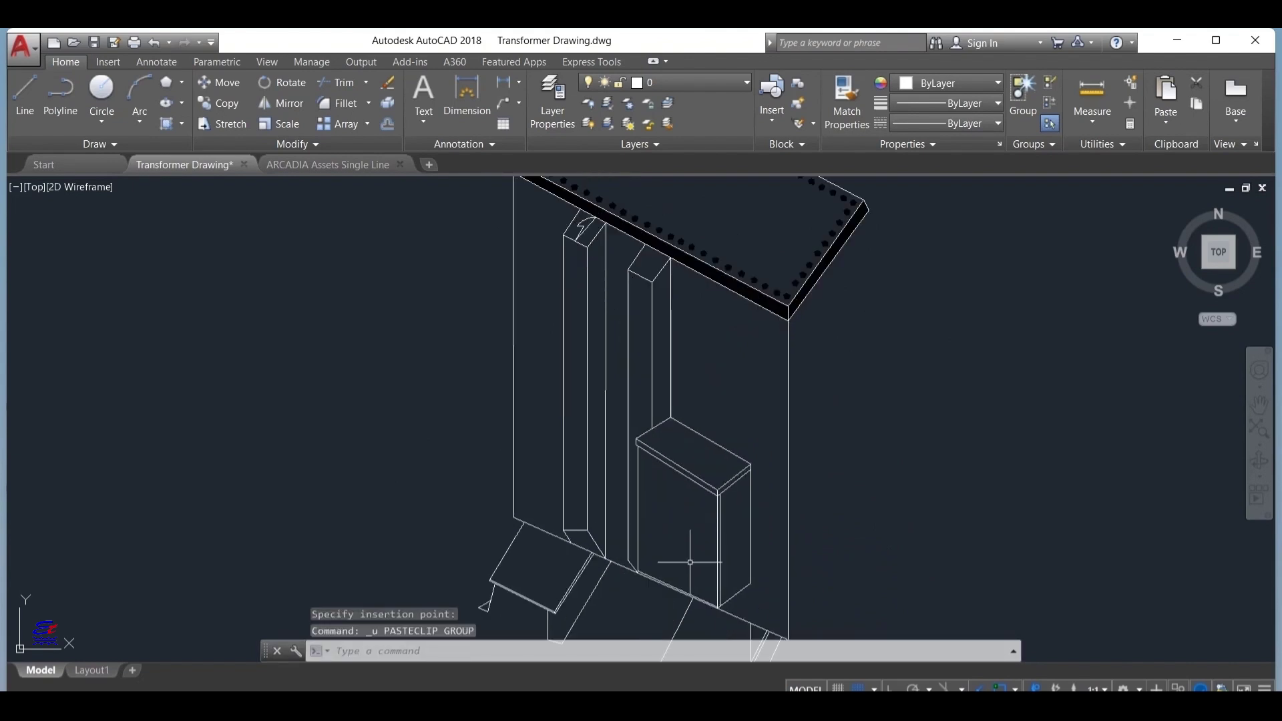
pyautogui.hotkey('ctrl', 'v')
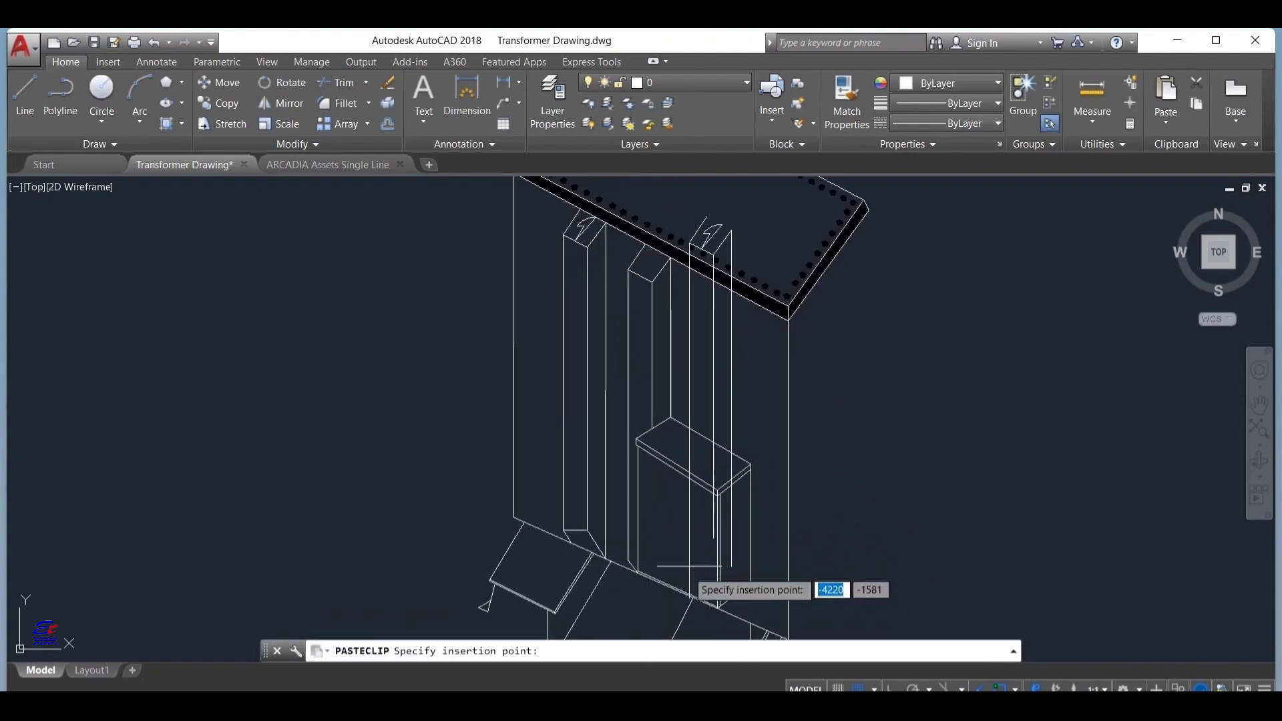
pyautogui.click(695, 630)
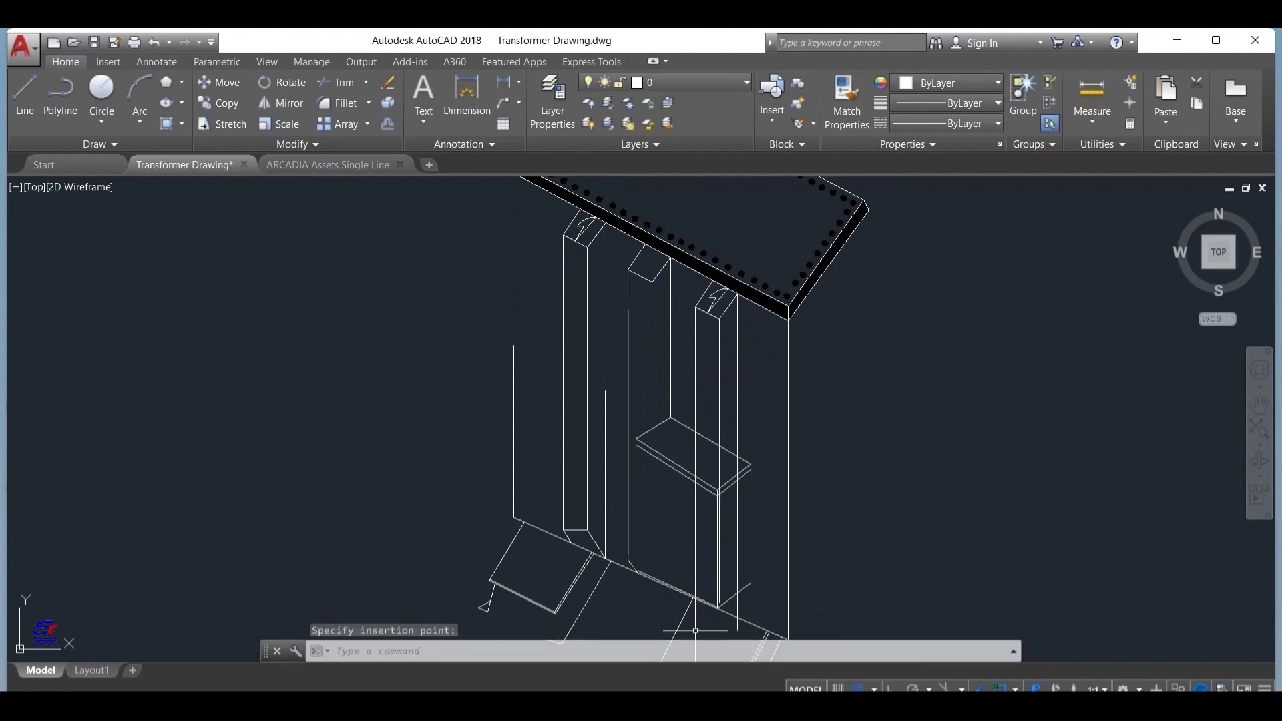
# Step: Trim the pasted fin's three verticals below the back edge of the box's lid
pyautogui.scroll(4, 729, 516)
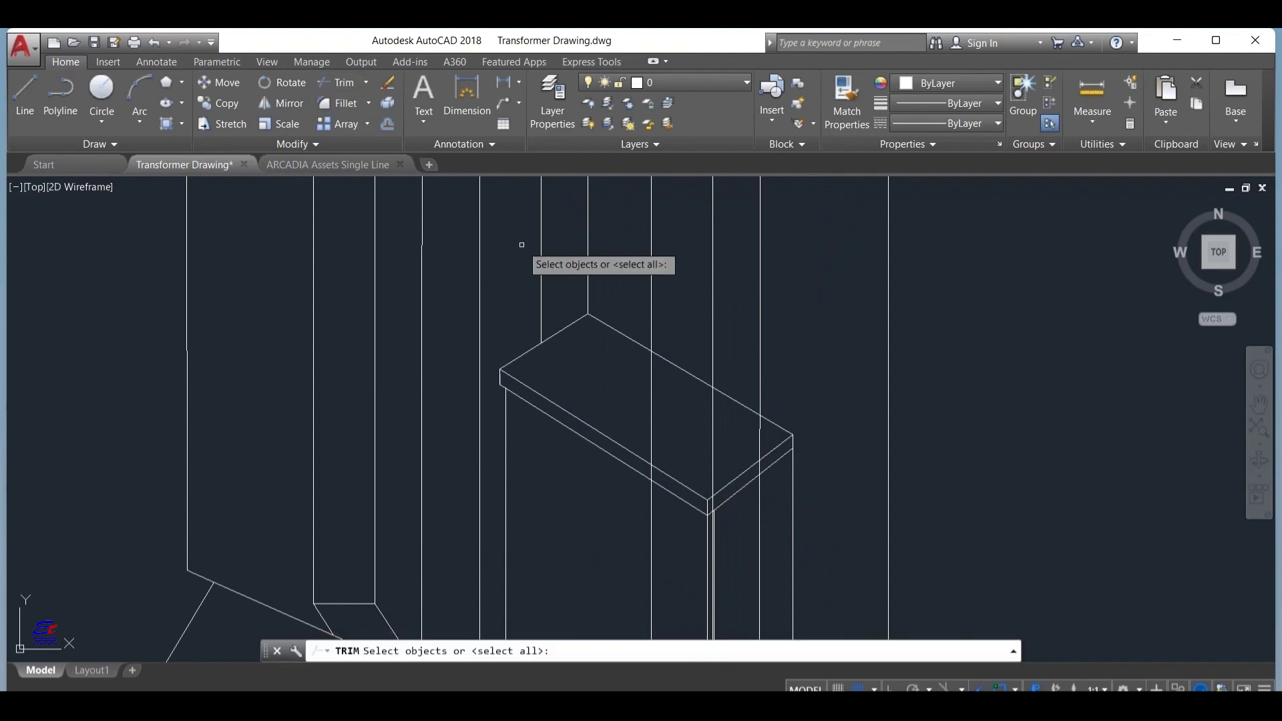
pyautogui.click(683, 371)
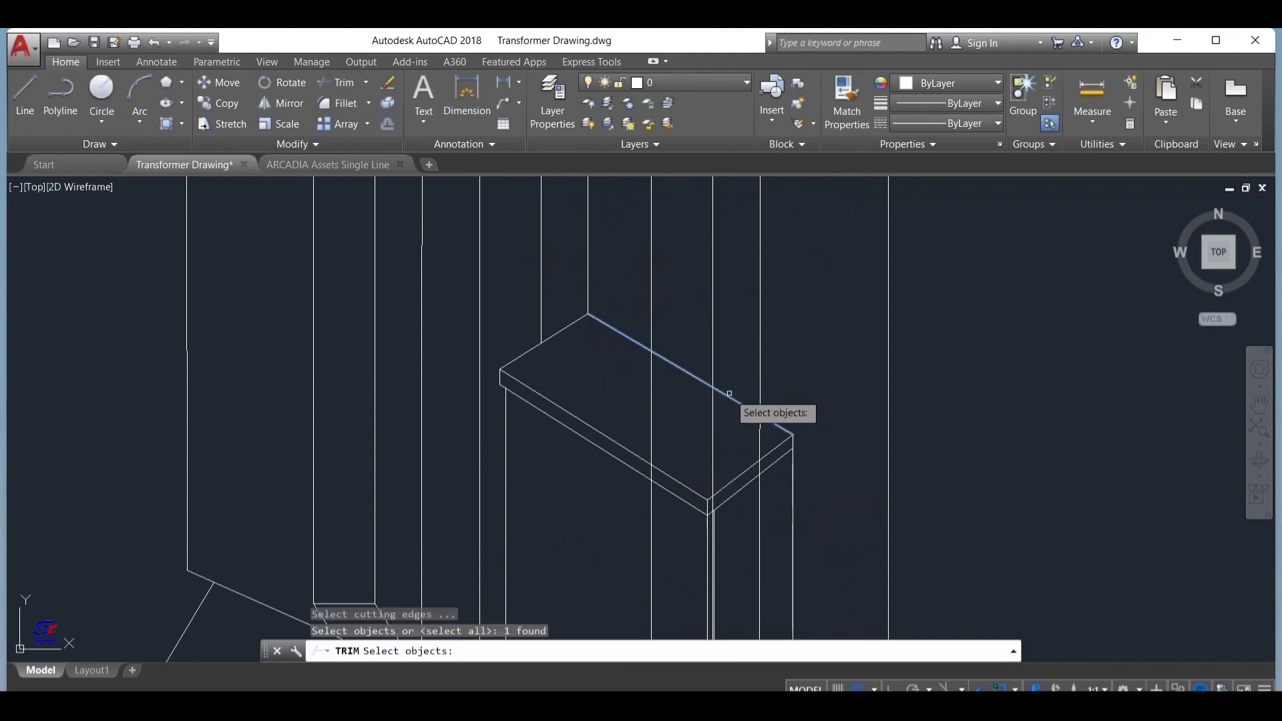
pyautogui.press('Return')
pyautogui.click(761, 433)
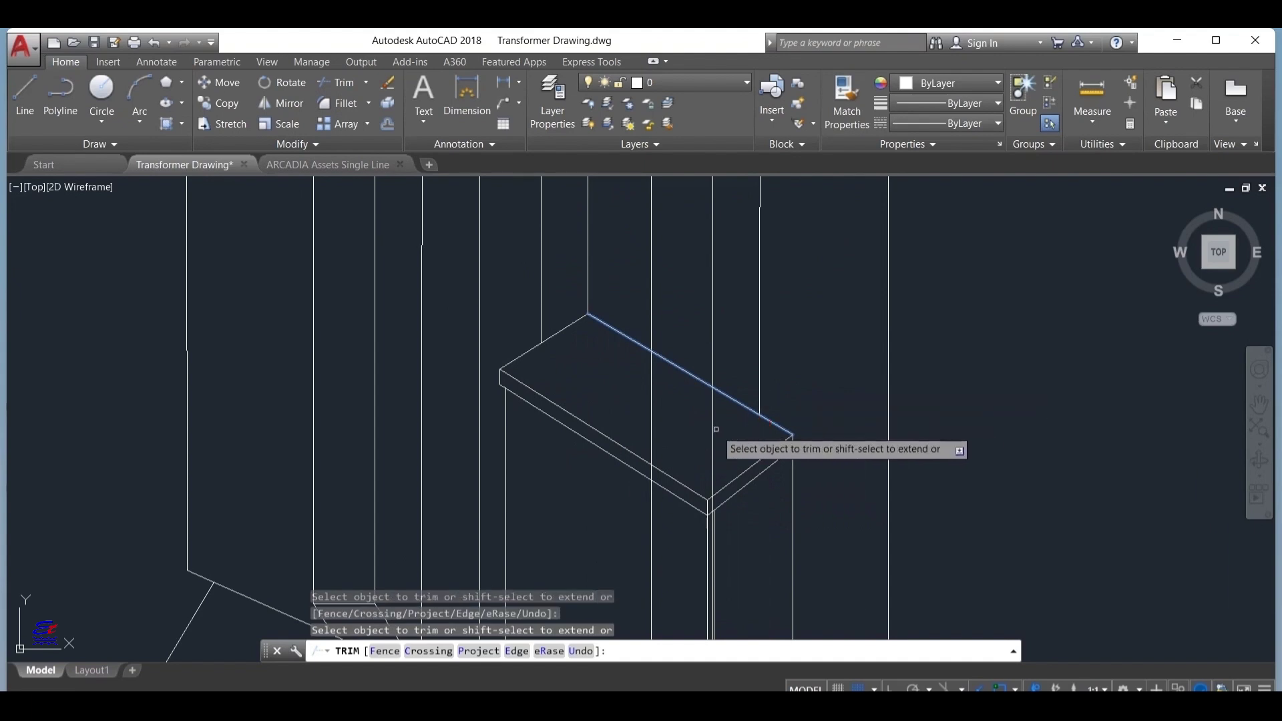
pyautogui.click(654, 411)
pyautogui.click(750, 405)
pyautogui.scroll(-3, 779, 366)
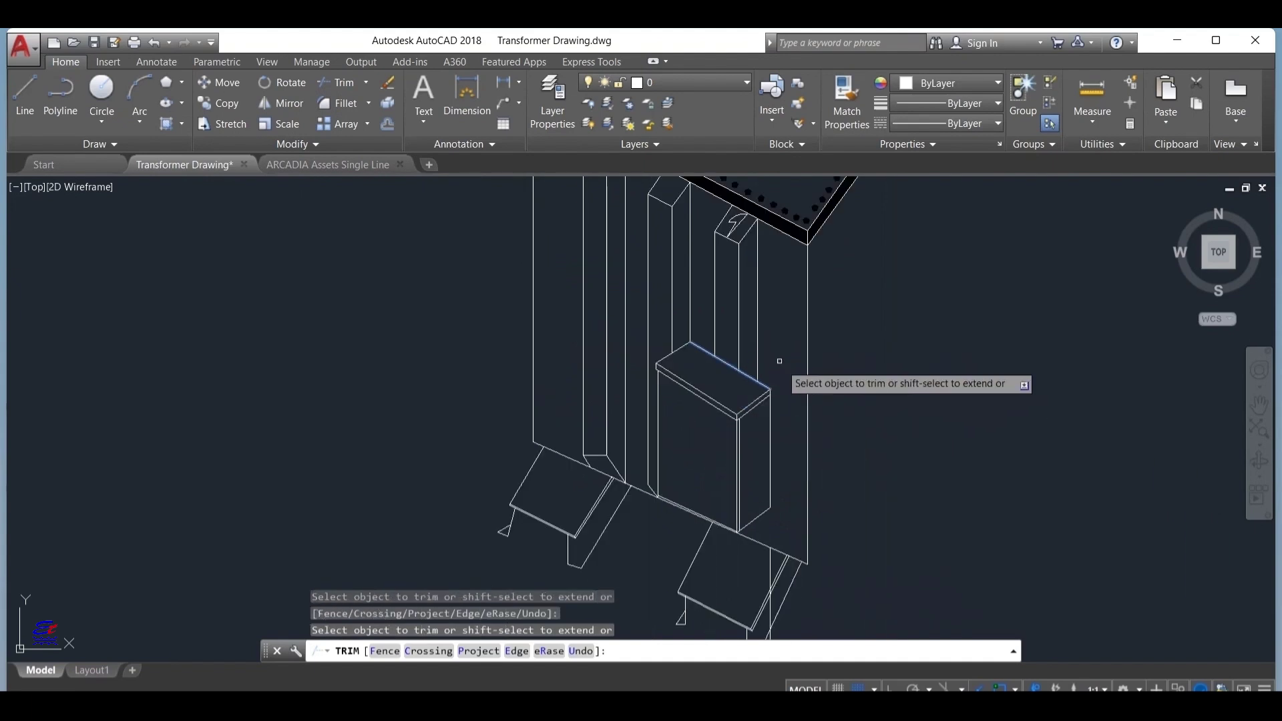
pyautogui.press('Escape')
# Step: Erase the leftover vertical line below the box's right side that crosses the right foot
pyautogui.scroll(-4, 810, 361)
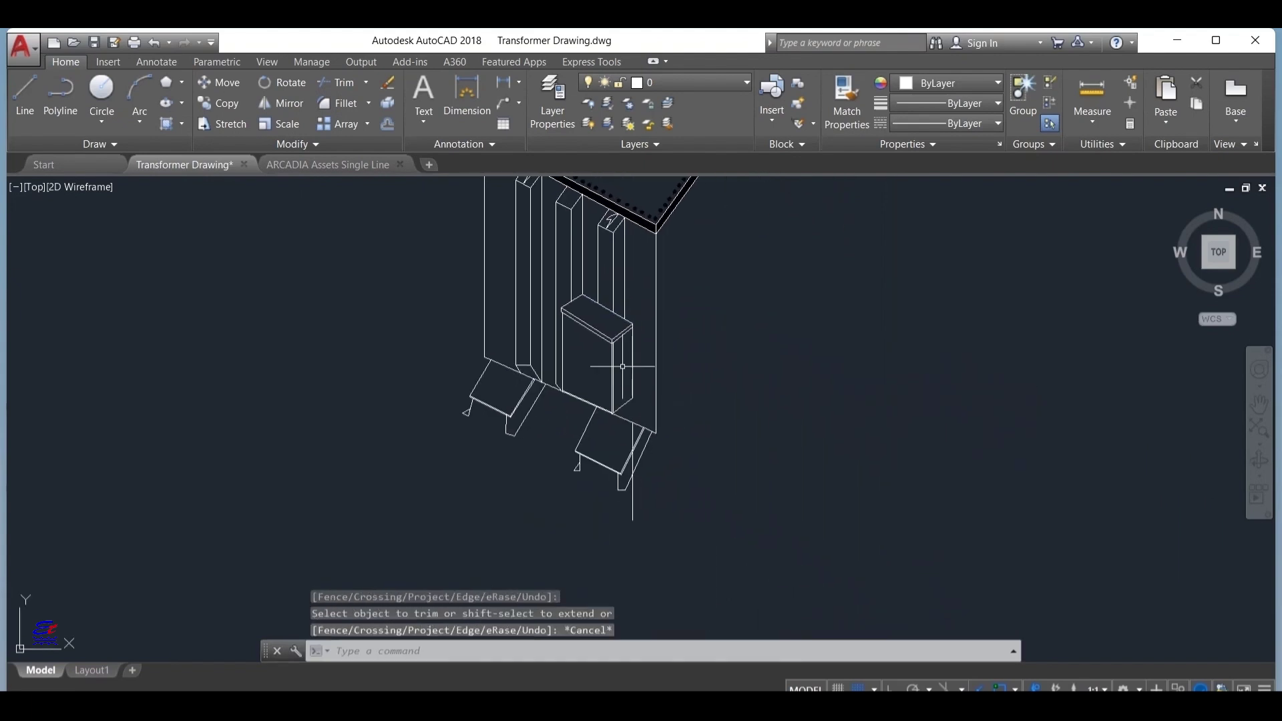
pyautogui.click(660, 528)
pyautogui.press('Delete')
# Step: Draw a small foot below the box's lower right edge: a vertical about 121 long, and a diagonal about 89 long back to the edge
pyautogui.scroll(4, 700, 556)
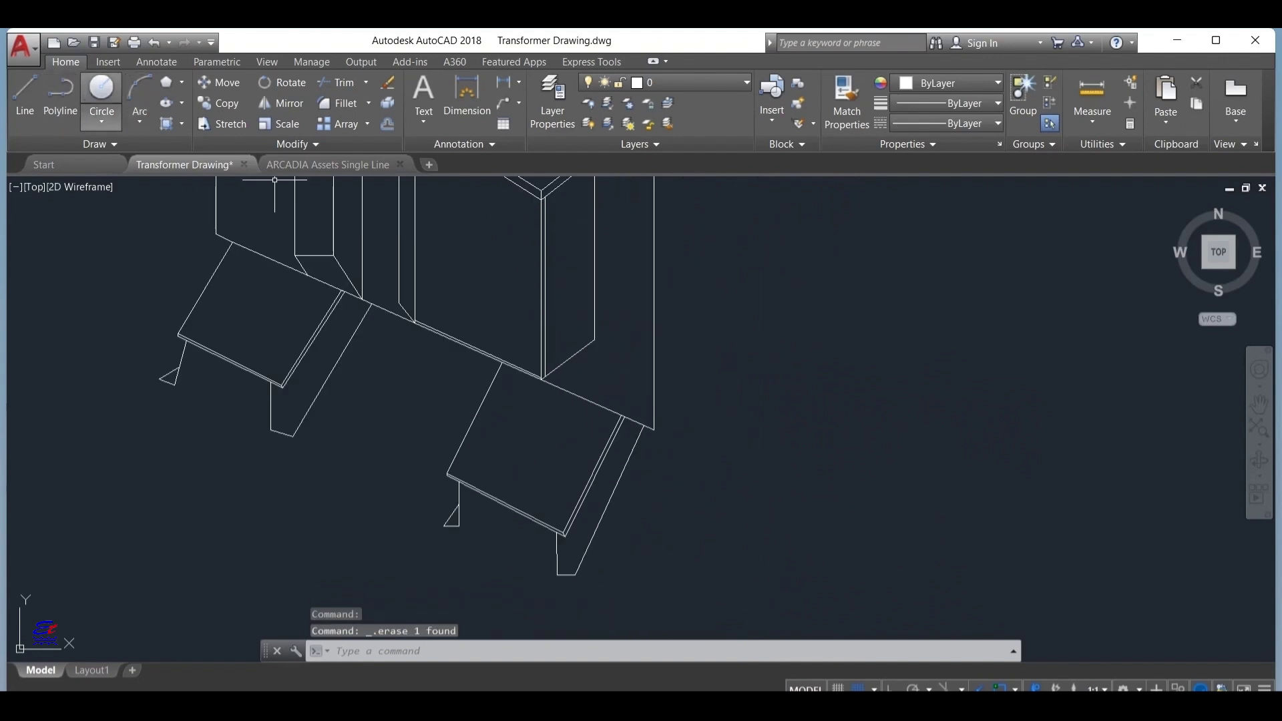
pyautogui.click(25, 94)
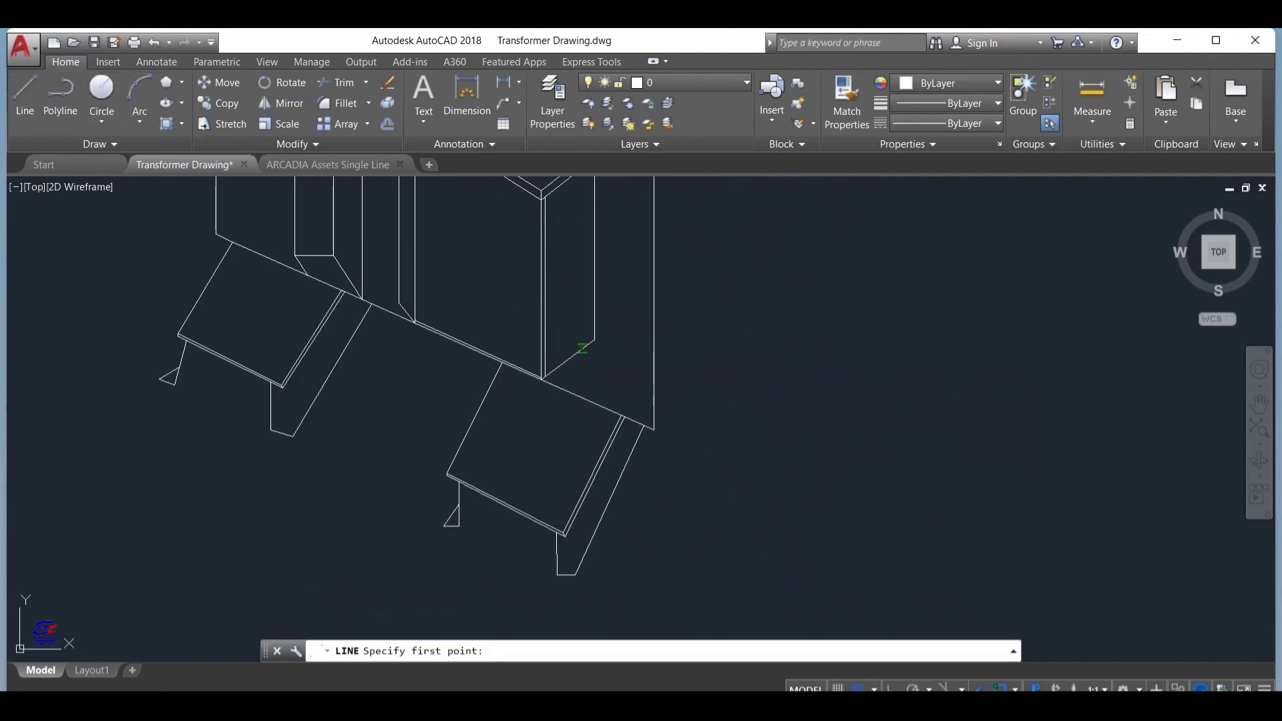
pyautogui.click(543, 376)
pyautogui.scroll(3, 584, 375)
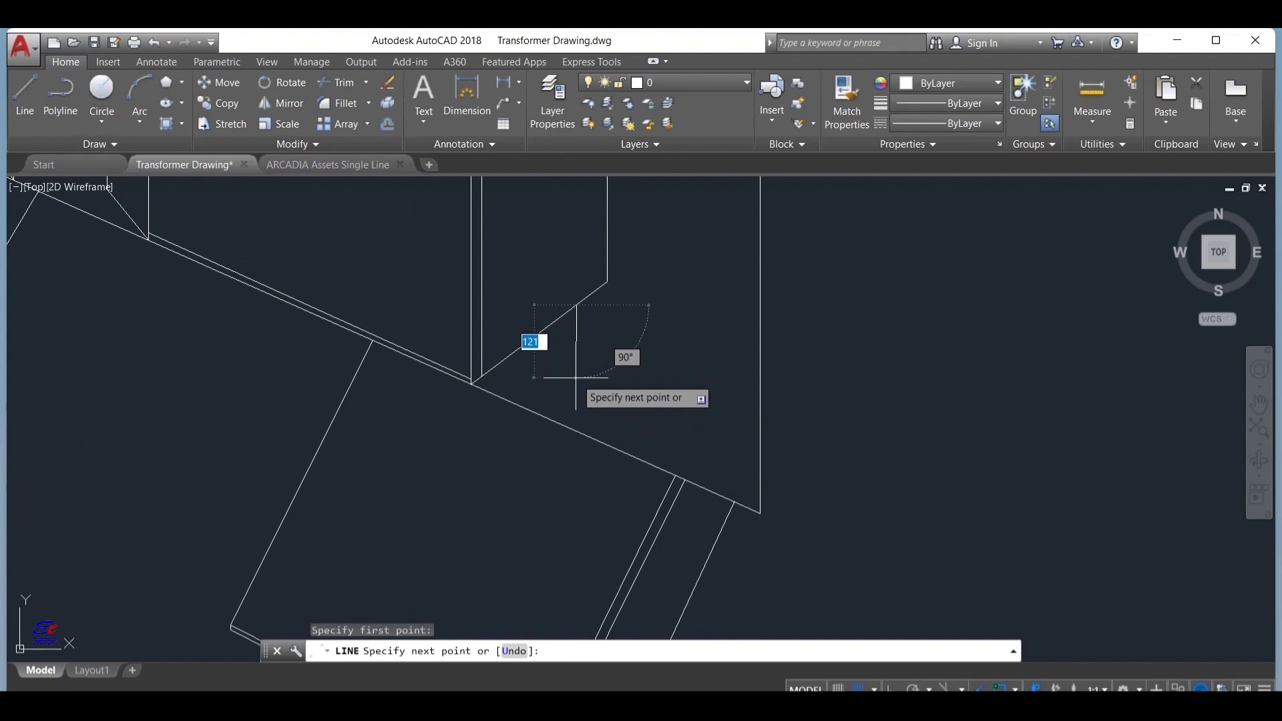
pyautogui.click(576, 377)
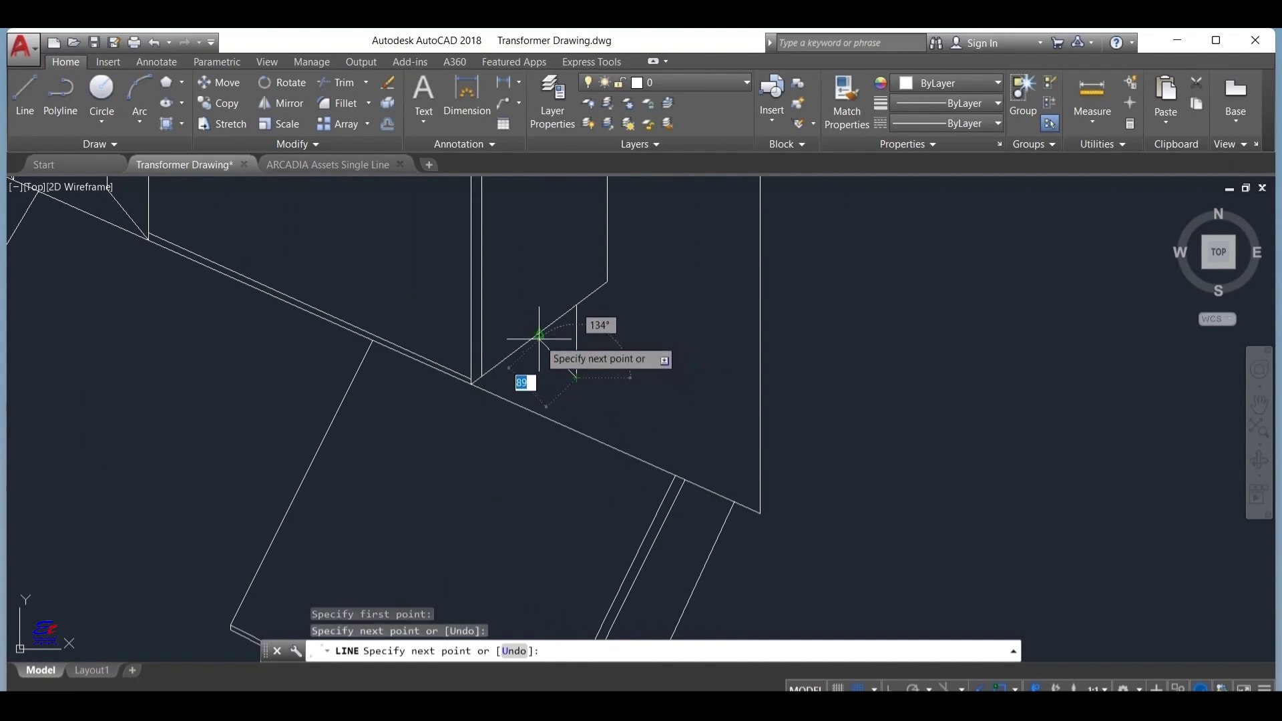
pyautogui.click(539, 335)
pyautogui.press('Escape')
pyautogui.scroll(-5, 539, 334)
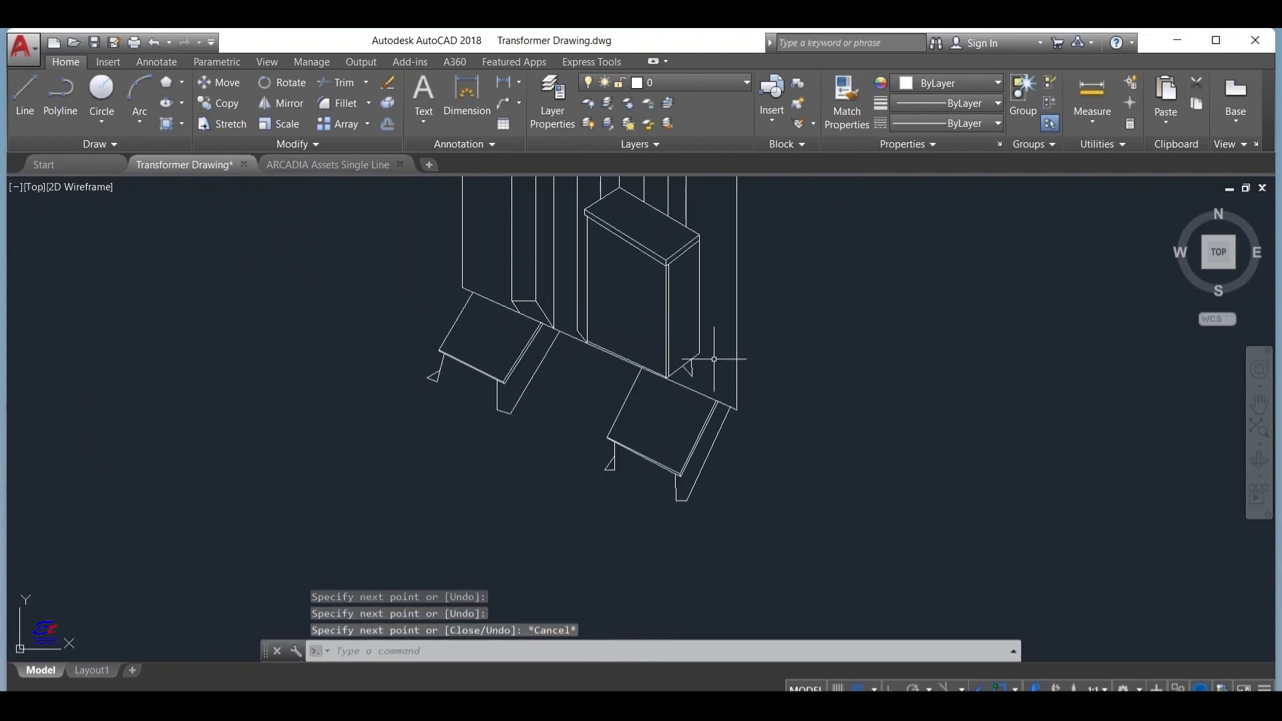
# Step: Draw a sloped line up from the body's lower right corner, and a vertical from the tilted top's right corner down across it
pyautogui.moveTo(654, 241)
pyautogui.mouseDown(button='middle')
pyautogui.moveTo(740, 309)
pyautogui.moveTo(591, 423)
pyautogui.moveTo(559, 402)
pyautogui.mouseUp(button='middle')
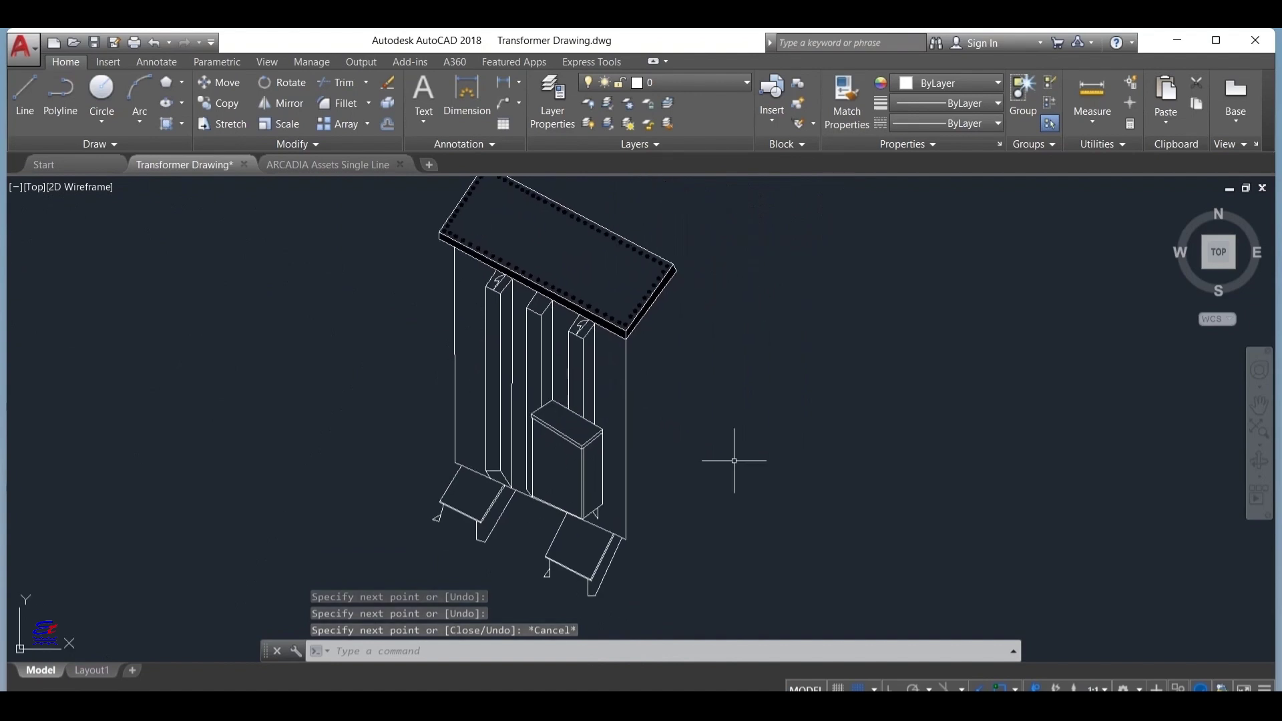
pyautogui.scroll(-3, 755, 509)
pyautogui.click(25, 90)
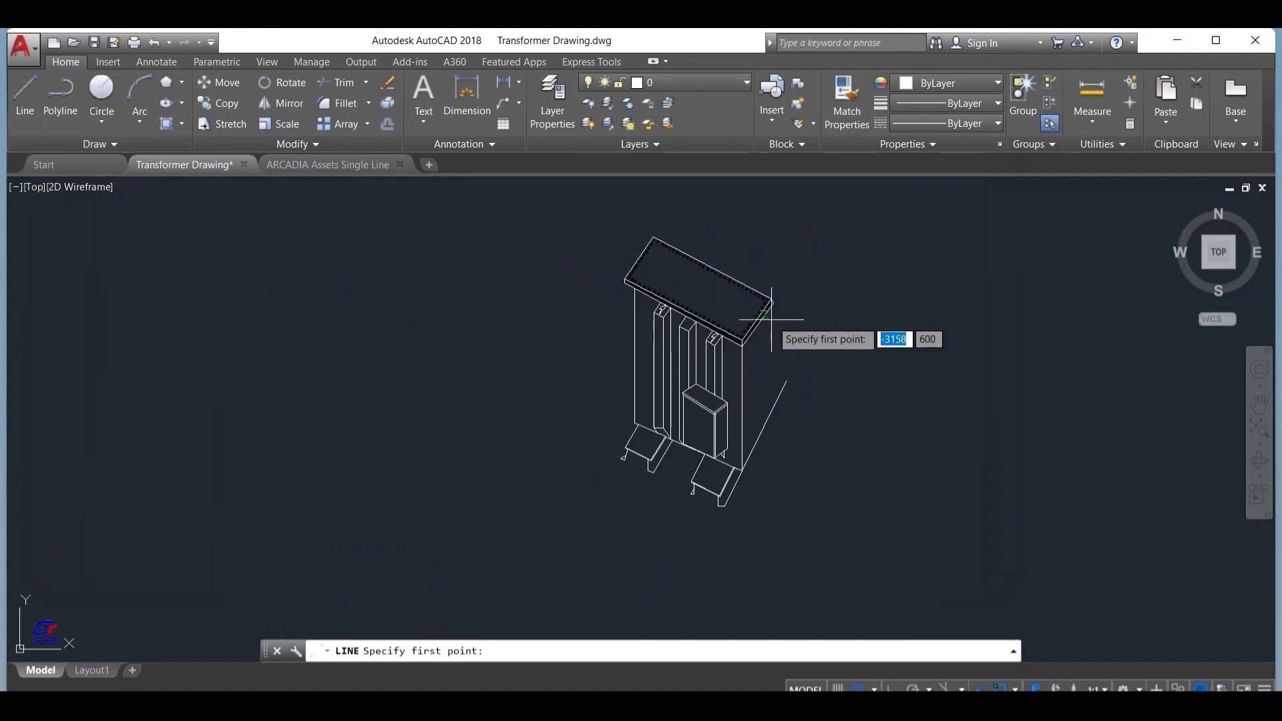
pyautogui.scroll(4, 768, 309)
pyautogui.click(773, 301)
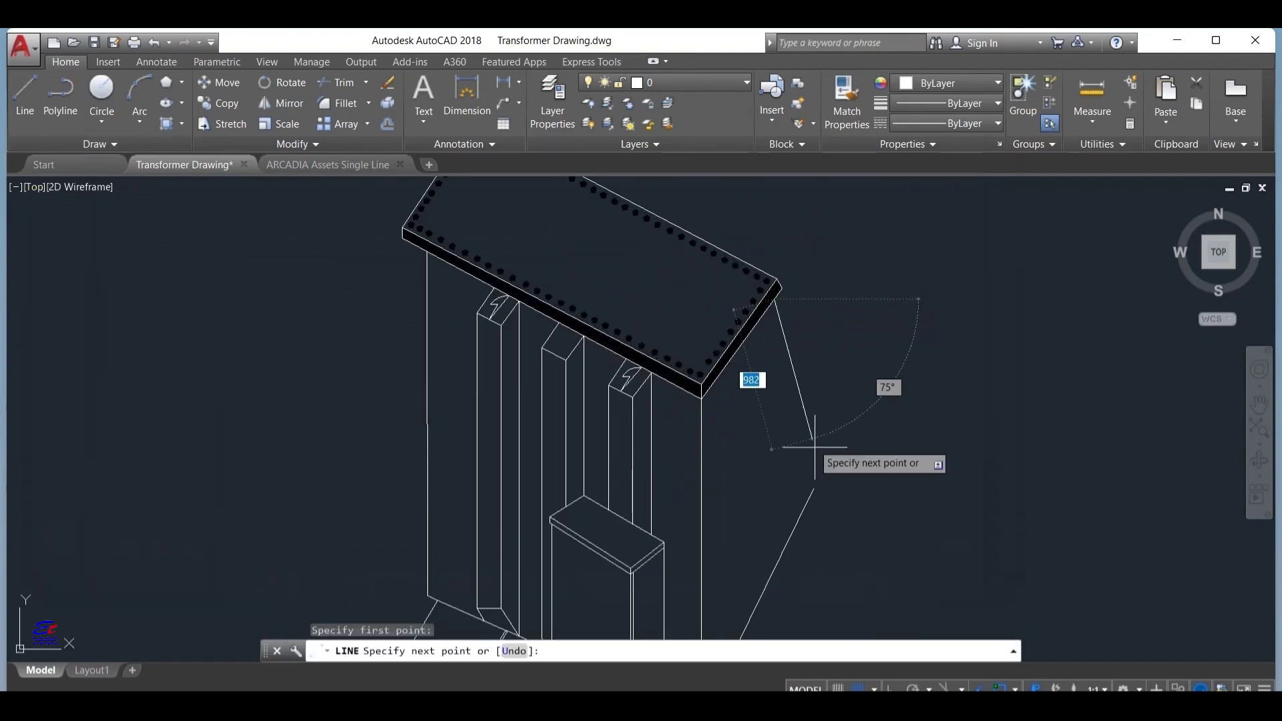
pyautogui.moveTo(775, 571); pyautogui.dragTo(741, 394, button='middle')
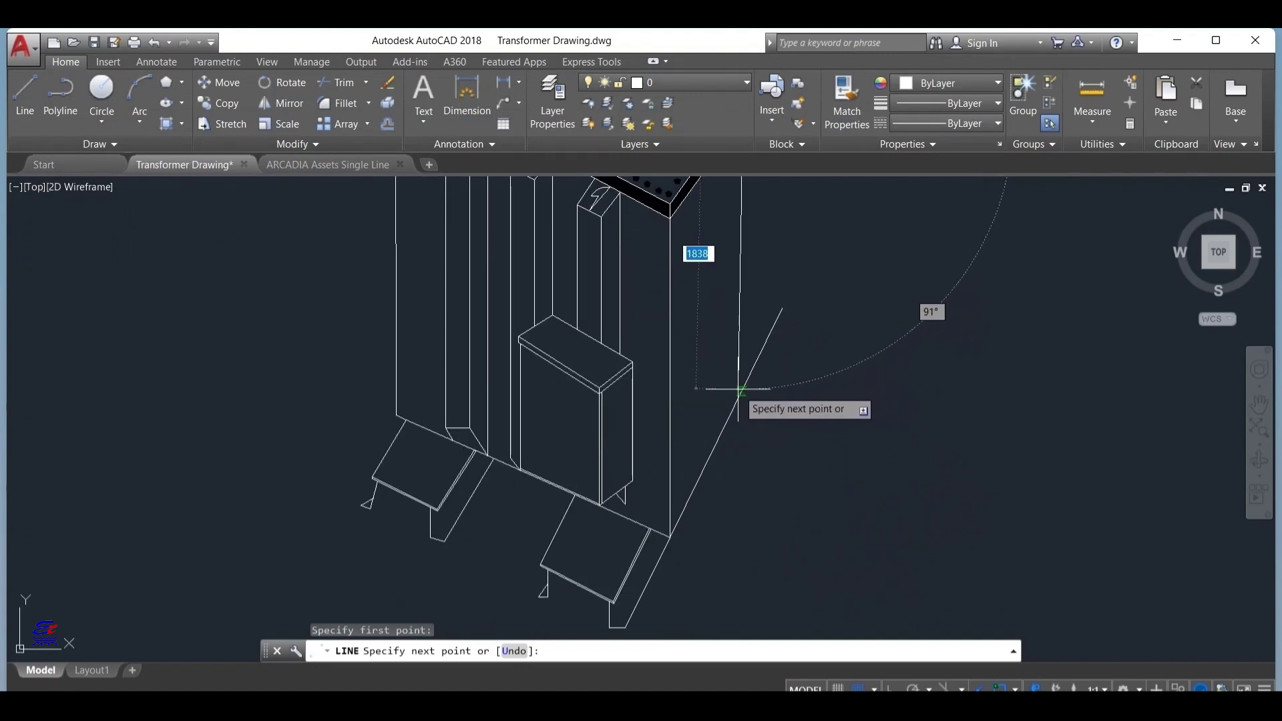
pyautogui.click(742, 455)
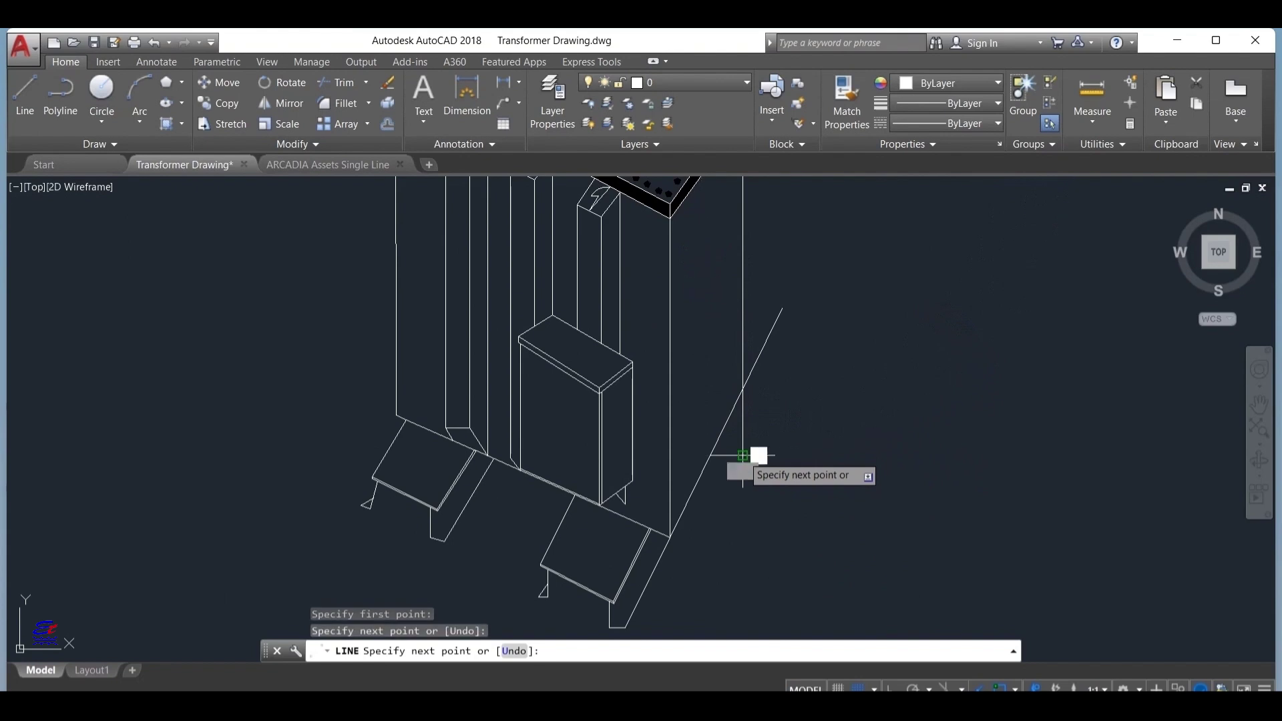
pyautogui.press('Escape')
# Step: Draw a diagonal line about 598 long at 135° from the sloped line's upper end back toward the body
pyautogui.scroll(-4, 847, 441)
pyautogui.moveTo(848, 440); pyautogui.dragTo(694, 417, button='middle')
pyautogui.press('space')
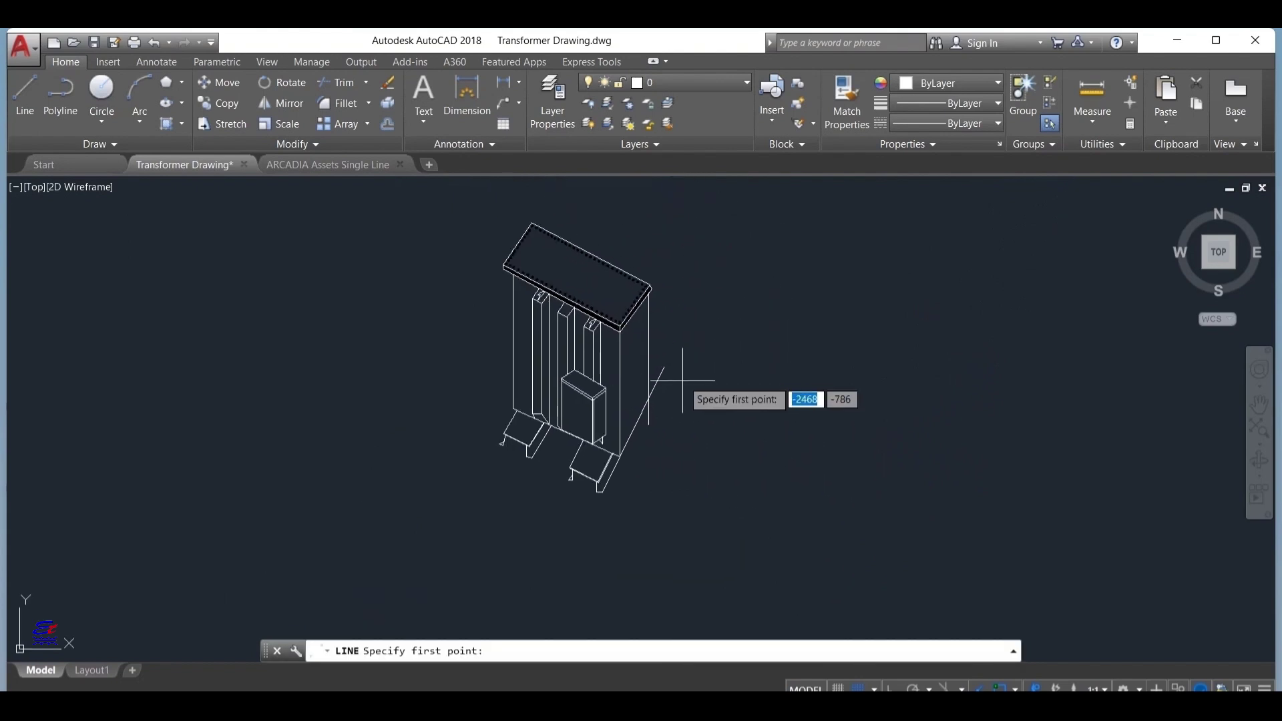
pyautogui.click(665, 368)
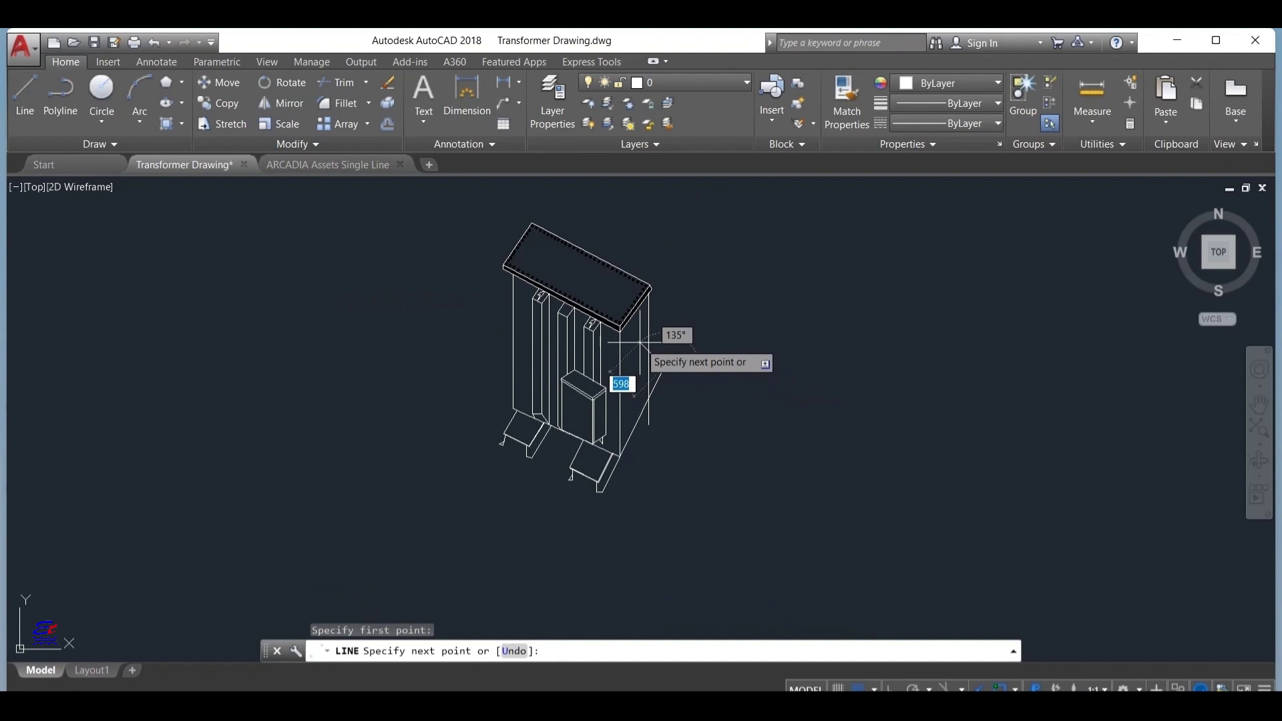
pyautogui.press('Escape')
# Step: Draw a steep line about 253 long up from the body's lower right corner, followed by a short horizontal line leftward across the body's right edge
pyautogui.scroll(4, 685, 431)
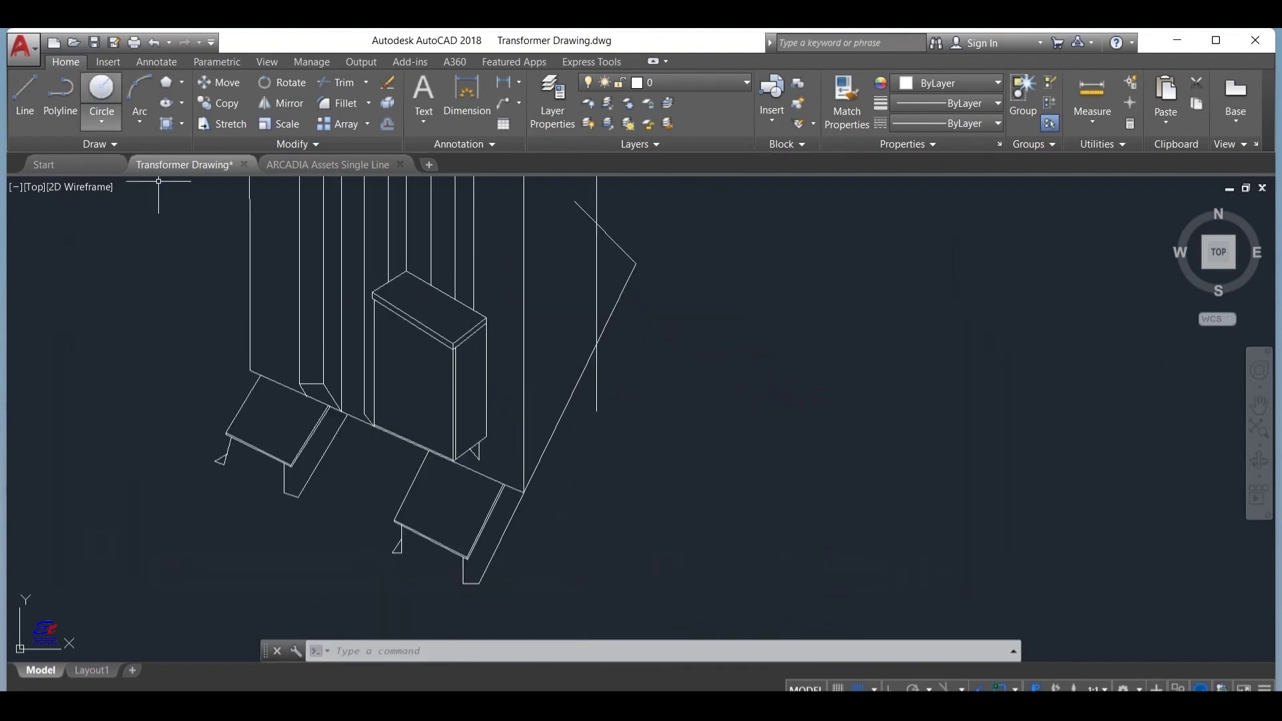
pyautogui.click(25, 93)
pyautogui.click(523, 493)
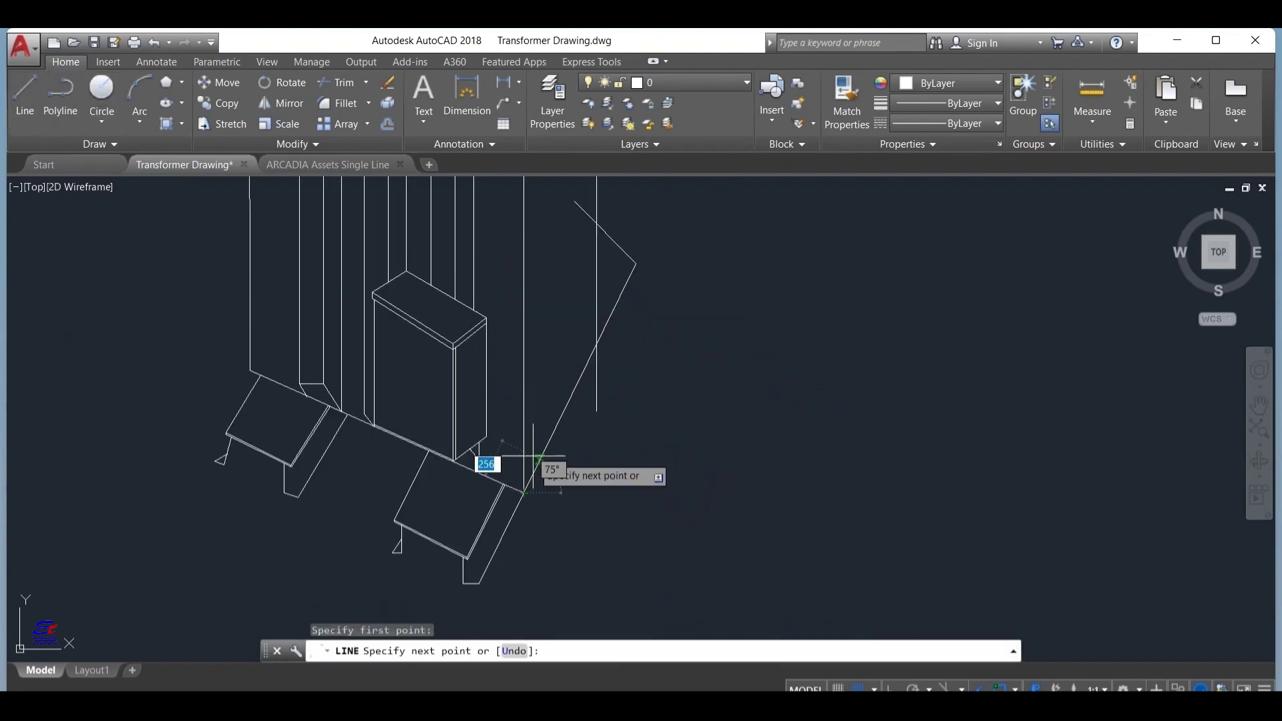
pyautogui.scroll(3, 532, 458)
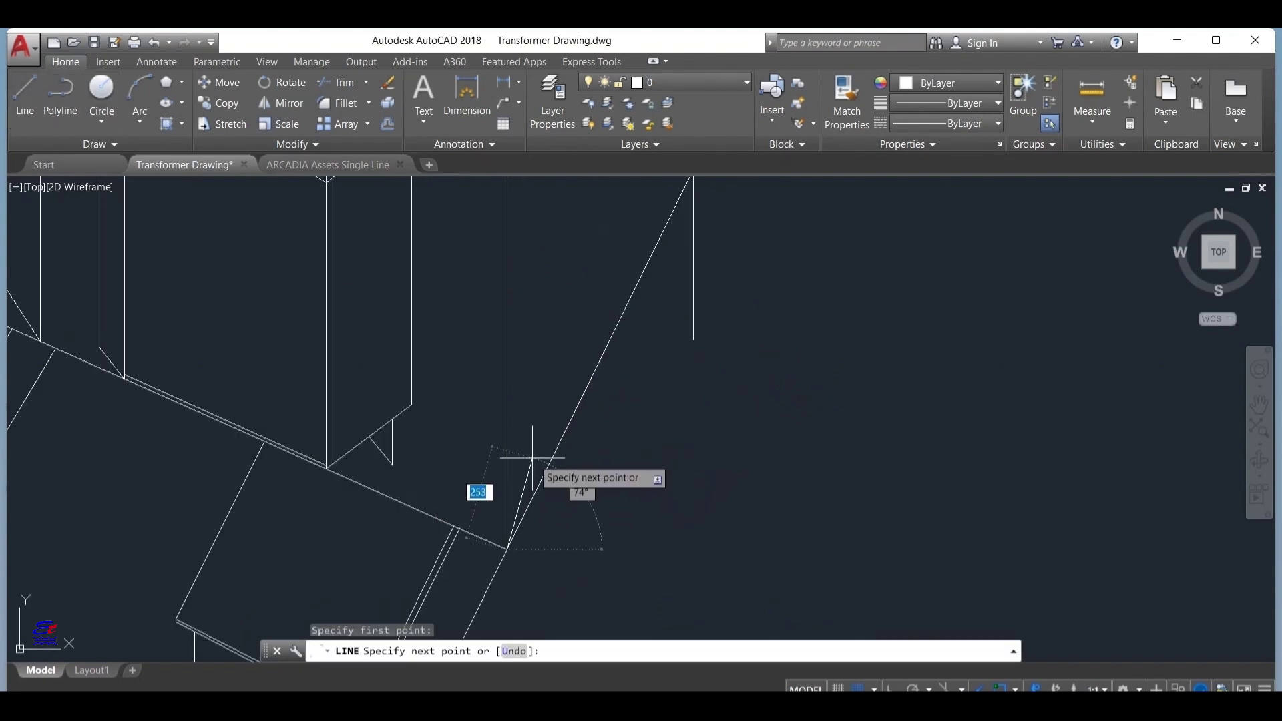
pyautogui.click(532, 456)
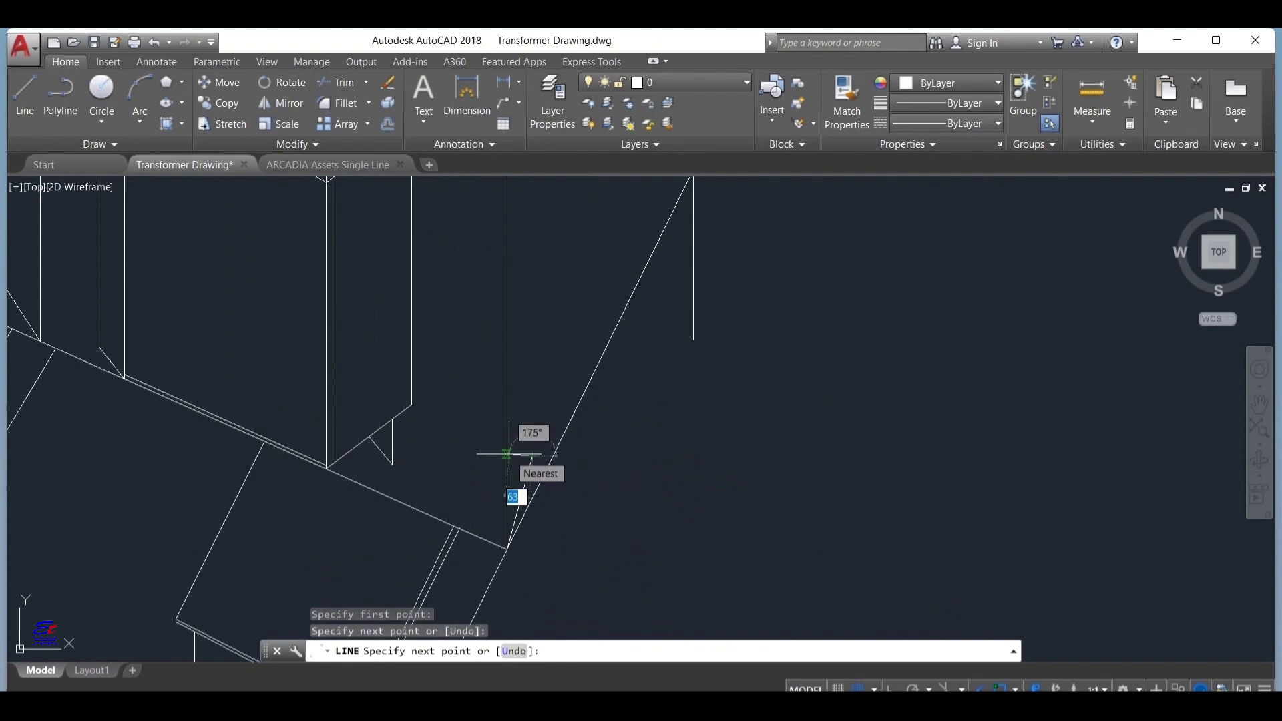
pyautogui.click(473, 448)
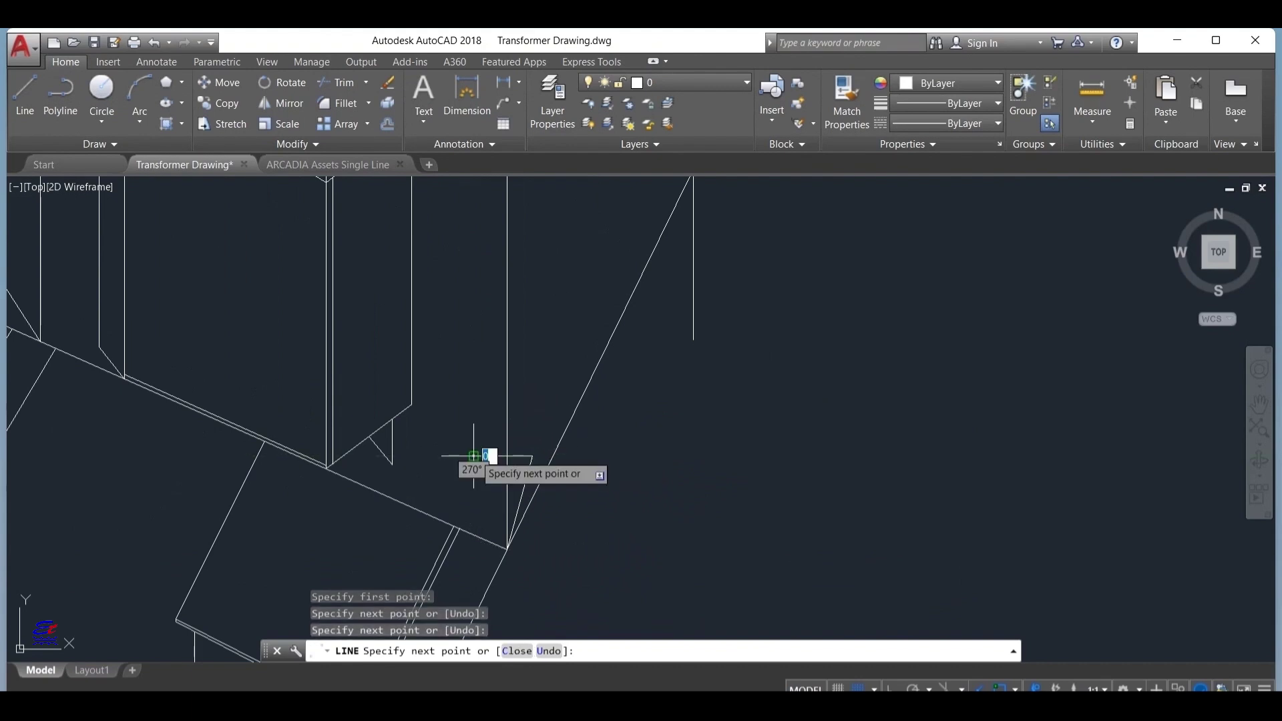
pyautogui.press('Escape')
# Step: Draw an inner sloped line from the short steep line's top, nearly parallel to the outer one and ending past the vertical
pyautogui.scroll(-3, 662, 523)
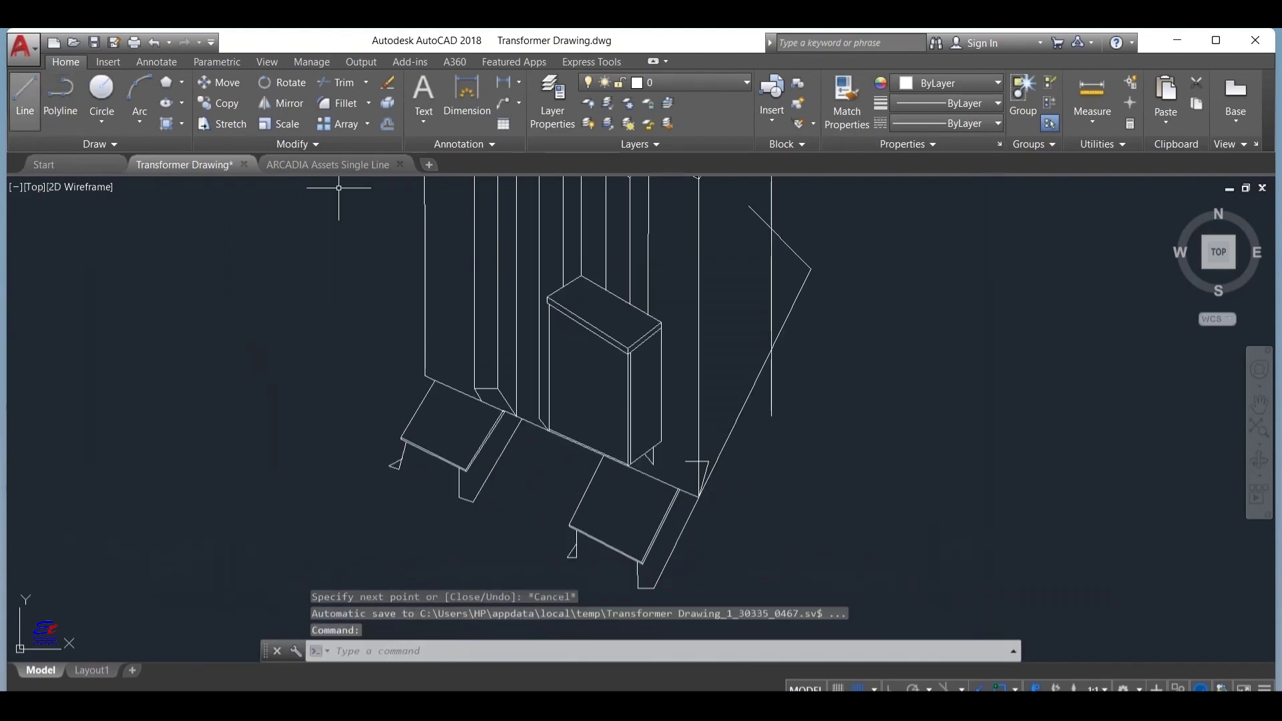
pyautogui.click(709, 461)
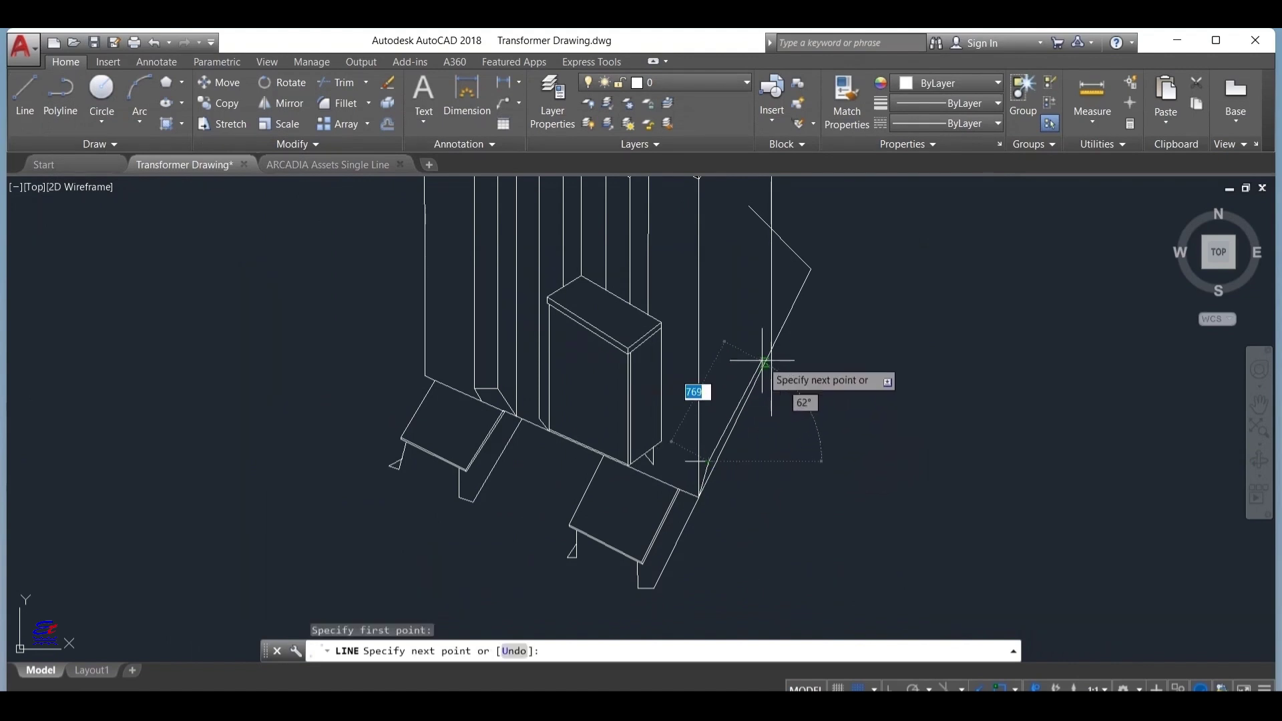
pyautogui.click(782, 308)
pyautogui.press('Escape')
# Step: Draw a second vertical just inside the first, from the tilted top's short side down across both sloped lines
pyautogui.scroll(-2, 761, 278)
pyautogui.moveTo(762, 277); pyautogui.dragTo(771, 366, button='middle')
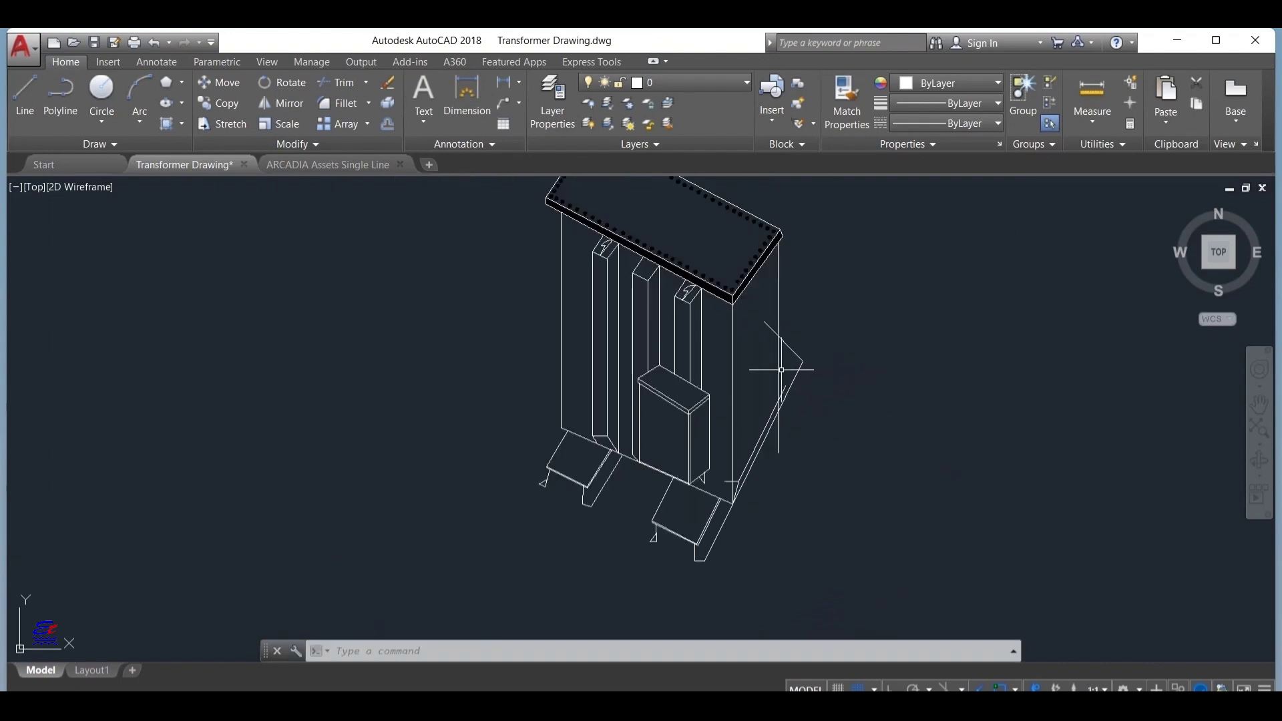
pyautogui.press('Return')
pyautogui.scroll(3, 739, 320)
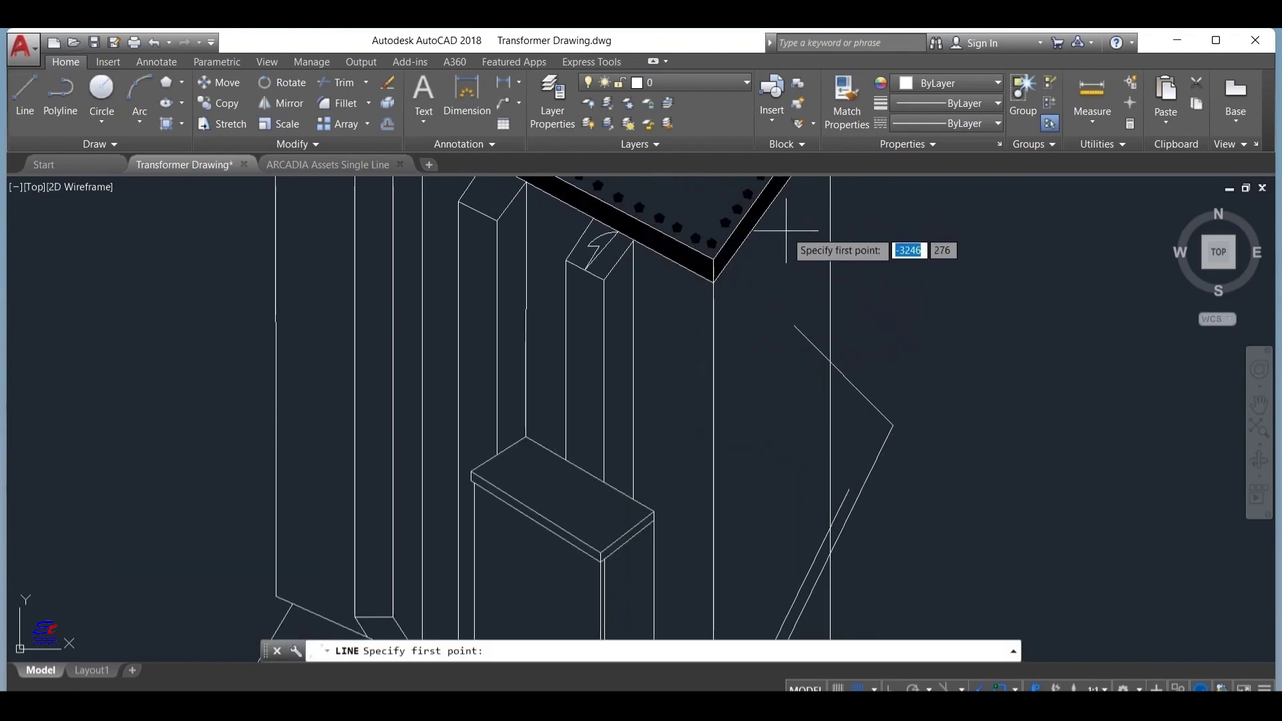
pyautogui.scroll(2, 795, 253)
pyautogui.click(738, 265)
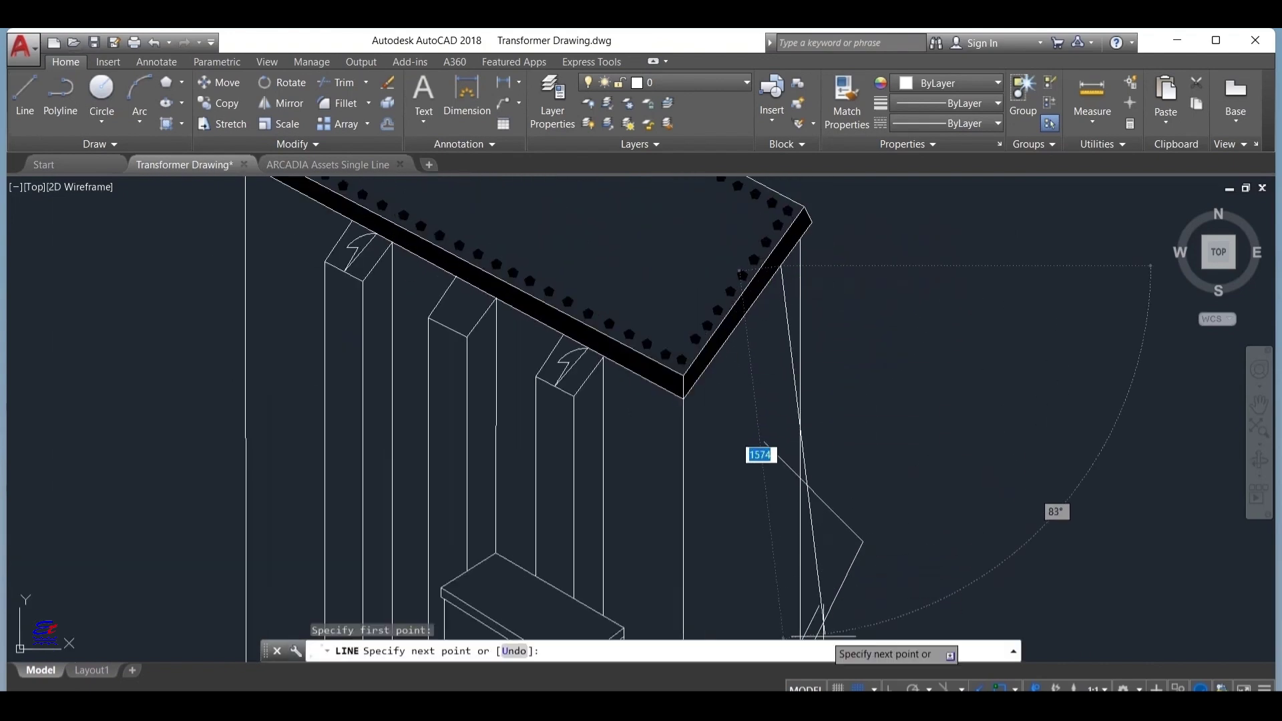
pyautogui.moveTo(766, 583); pyautogui.dragTo(762, 320, button='middle')
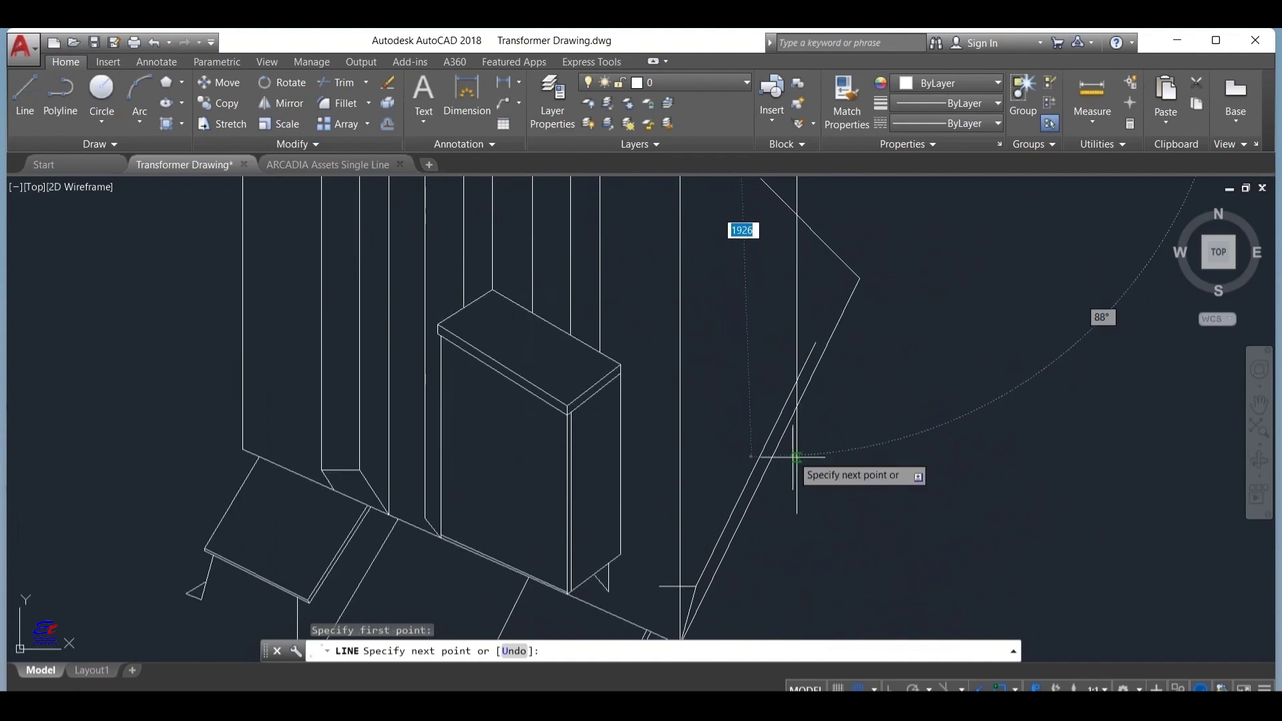
pyautogui.click(777, 536)
pyautogui.press('Escape')
# Step: Shorten the inner sloped line by stretching its upper endpoint back to the outer vertical
pyautogui.scroll(-4, 898, 560)
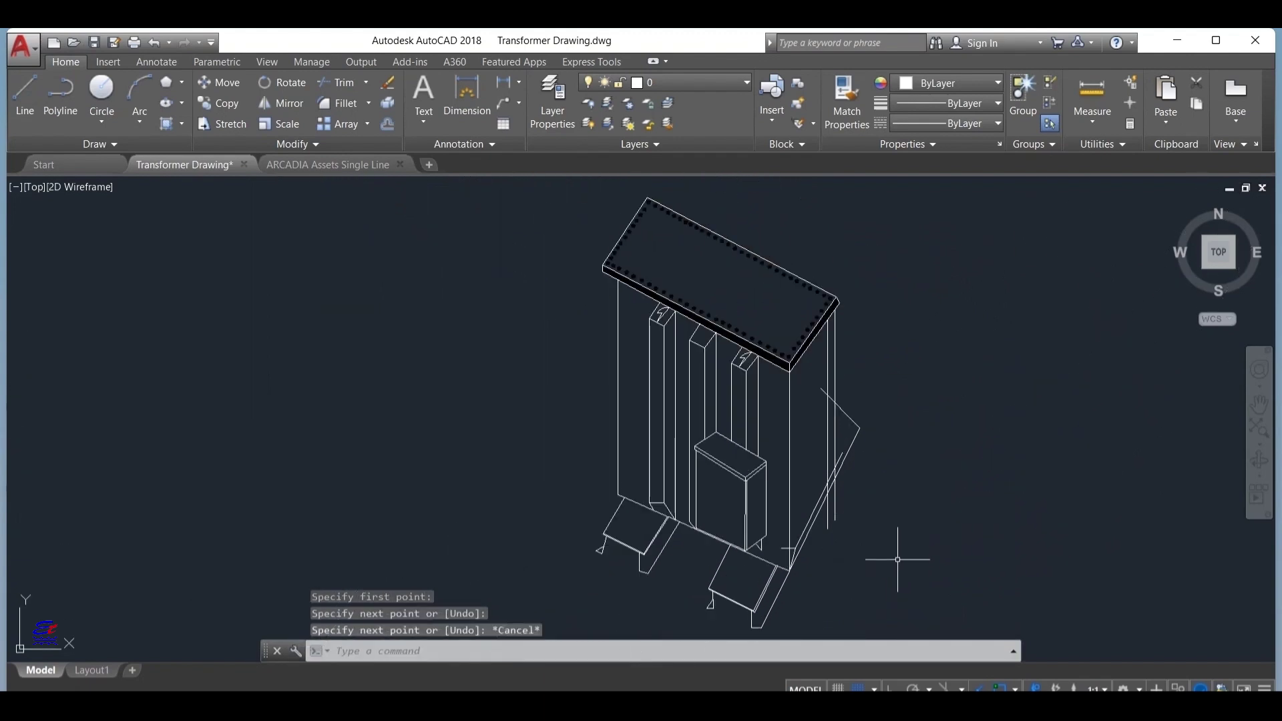
pyautogui.moveTo(898, 559); pyautogui.dragTo(850, 538, button='middle')
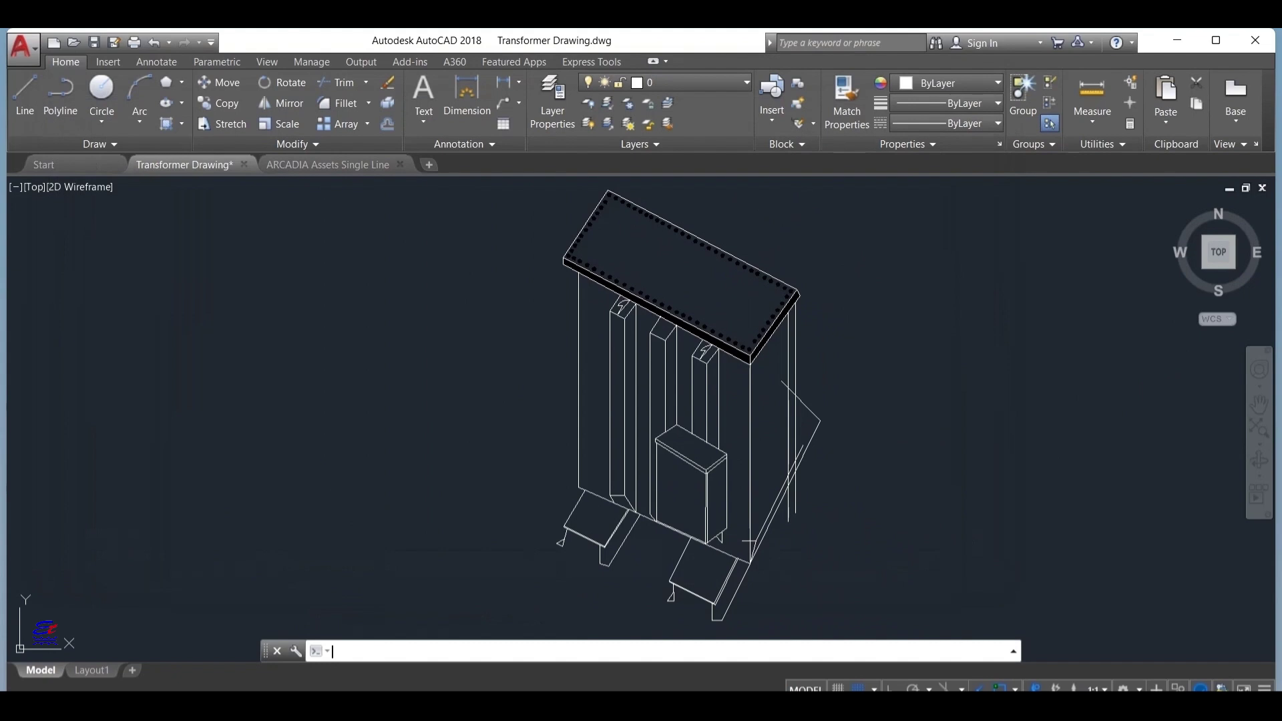
pyautogui.scroll(4, 803, 472)
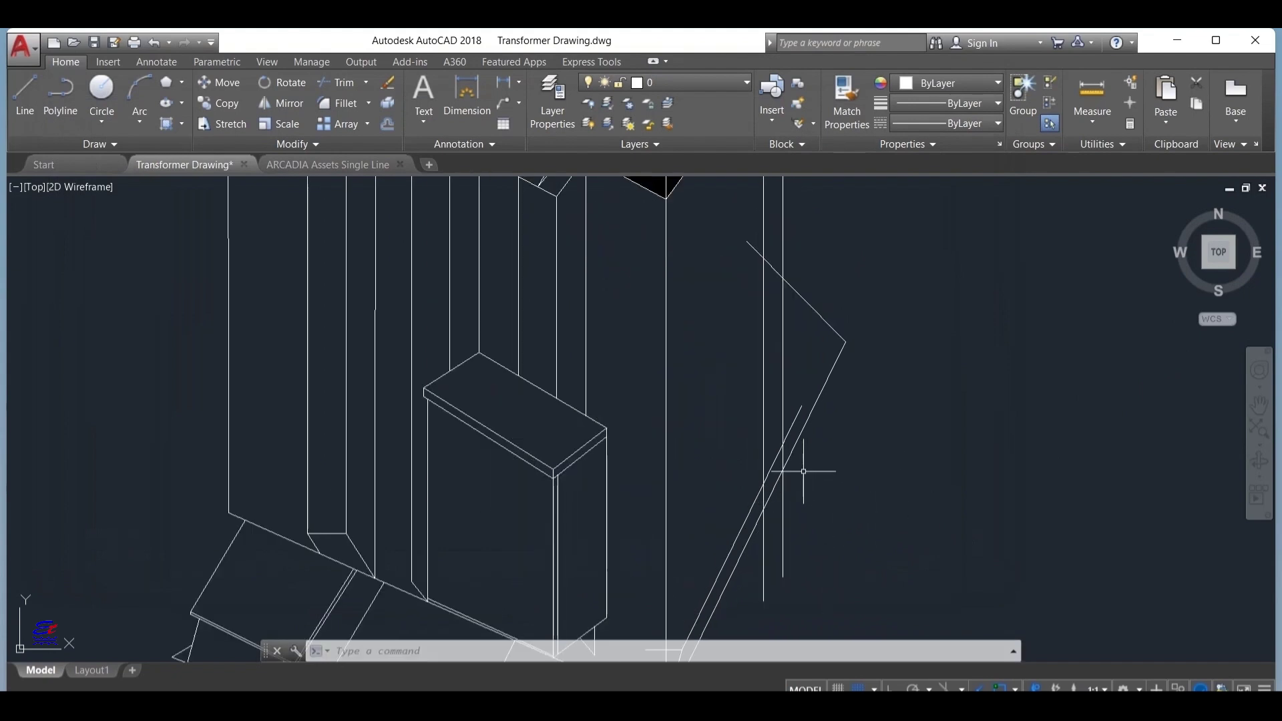
pyautogui.scroll(2, 804, 472)
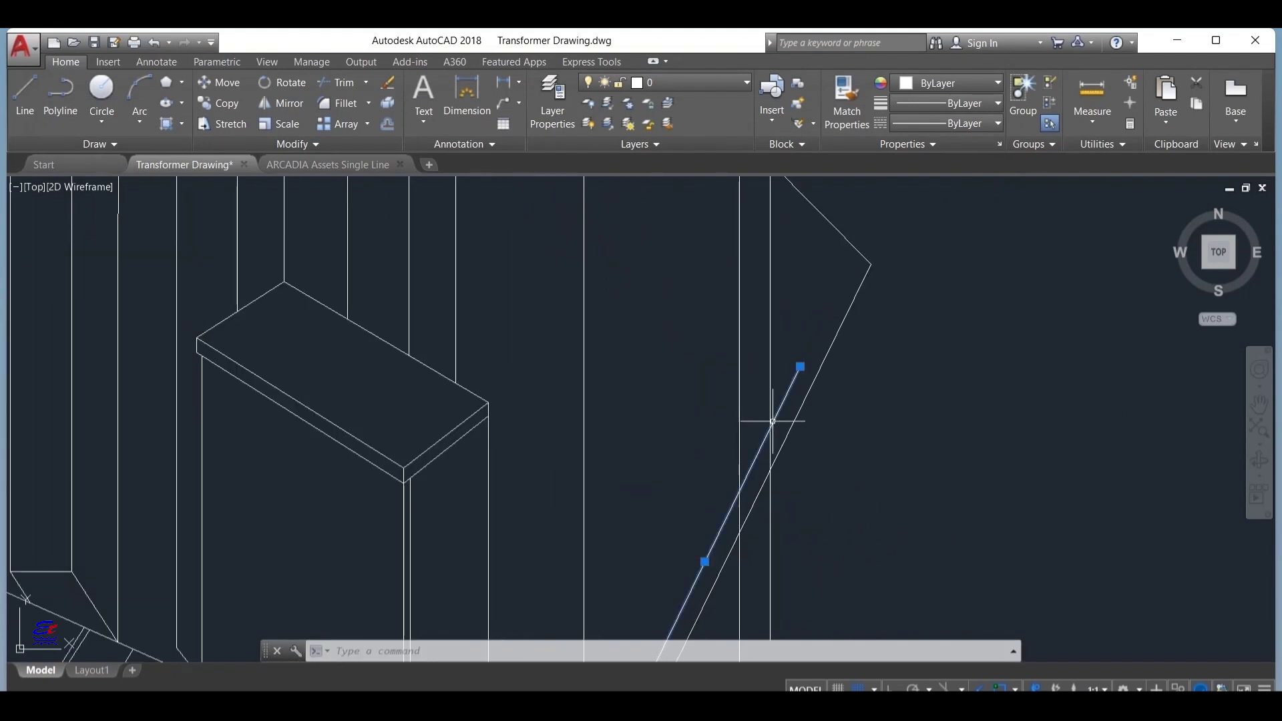
pyautogui.click(801, 367)
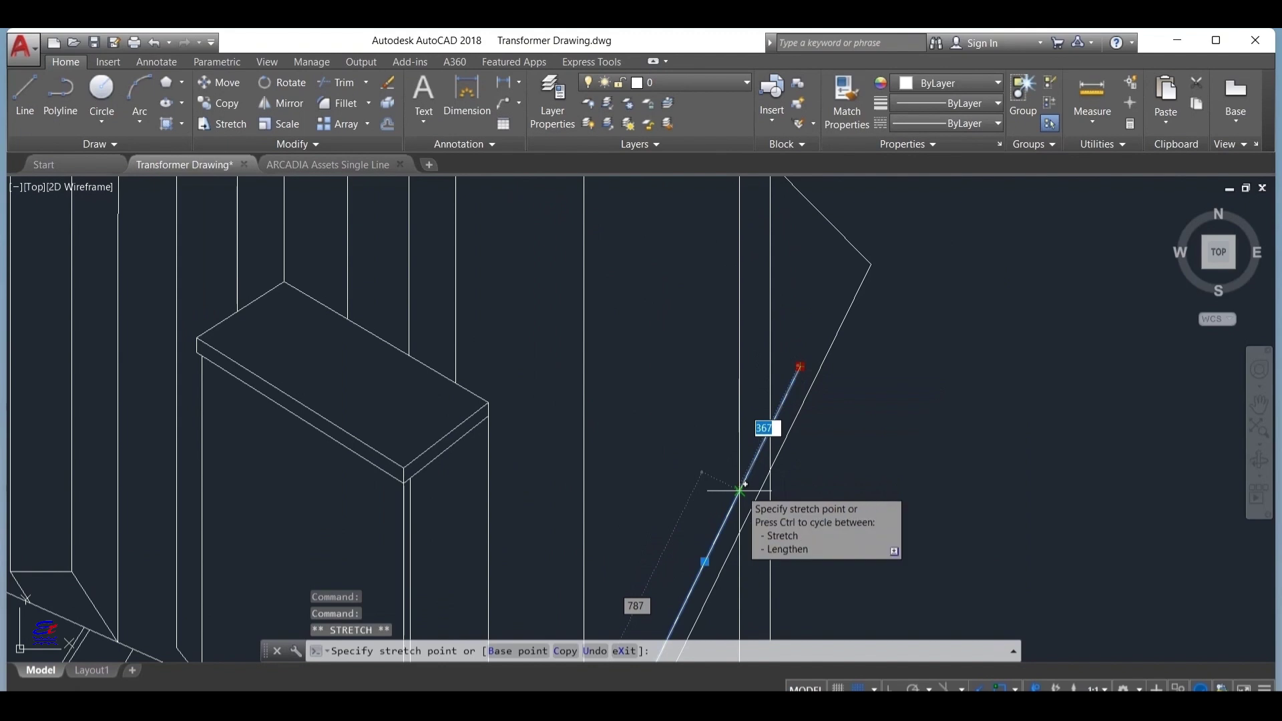
pyautogui.click(770, 428)
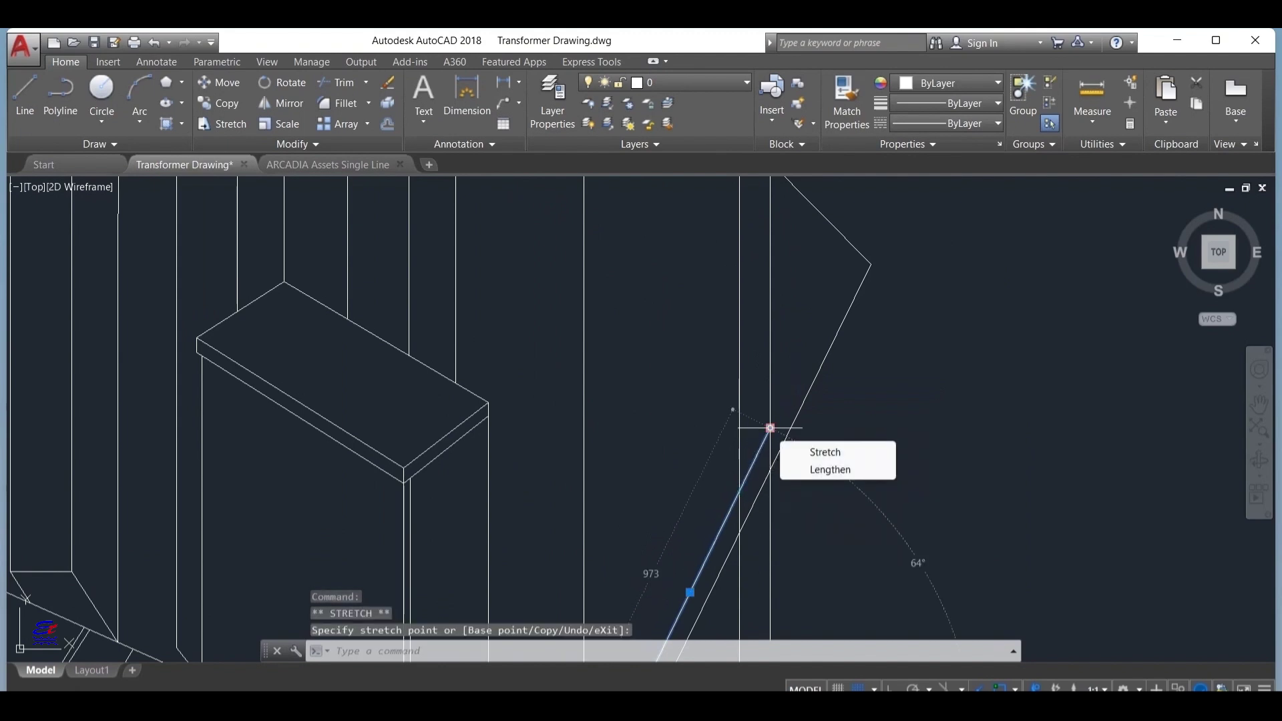
# Step: Erase the outer vertical together with the still selected inner sloped line, and undo the erasure
pyautogui.click(771, 393)
pyautogui.press('Delete')
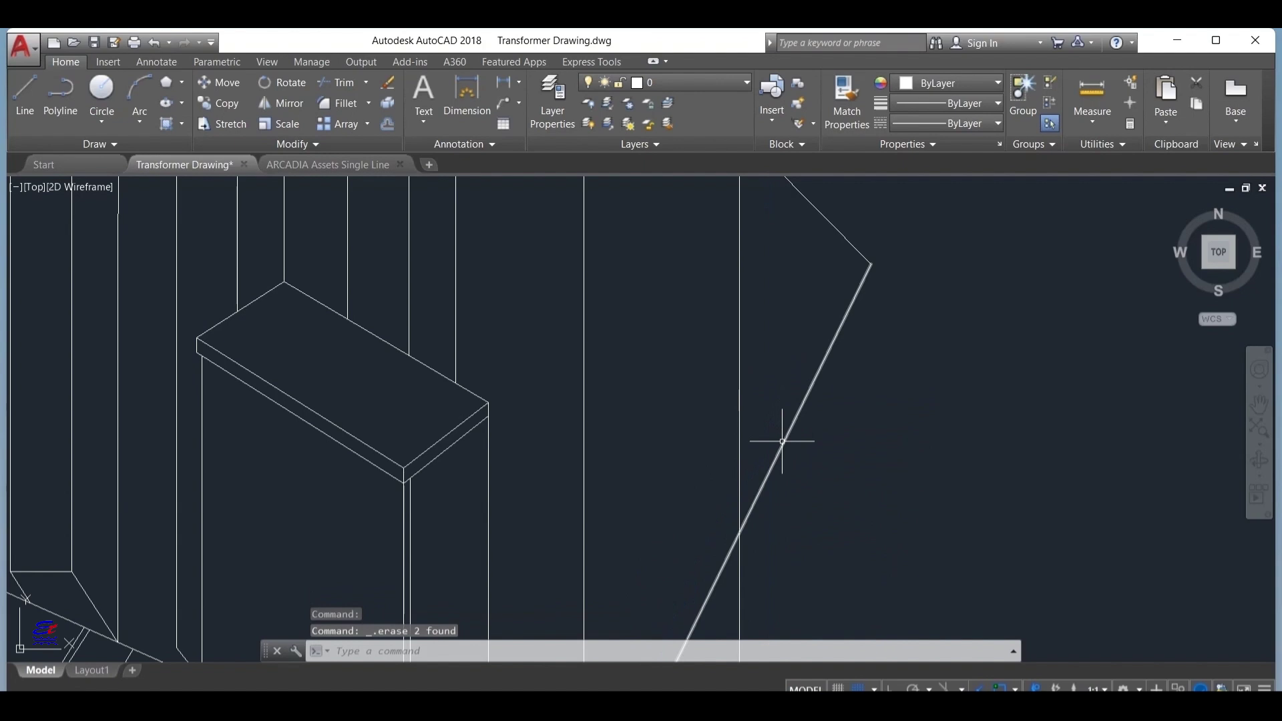
pyautogui.hotkey('ctrl', 'z')
# Step: Erase only the outer vertical that hangs from the tilted top's right corner, keeping the inner sloped line
pyautogui.click(771, 403)
pyautogui.press('Delete')
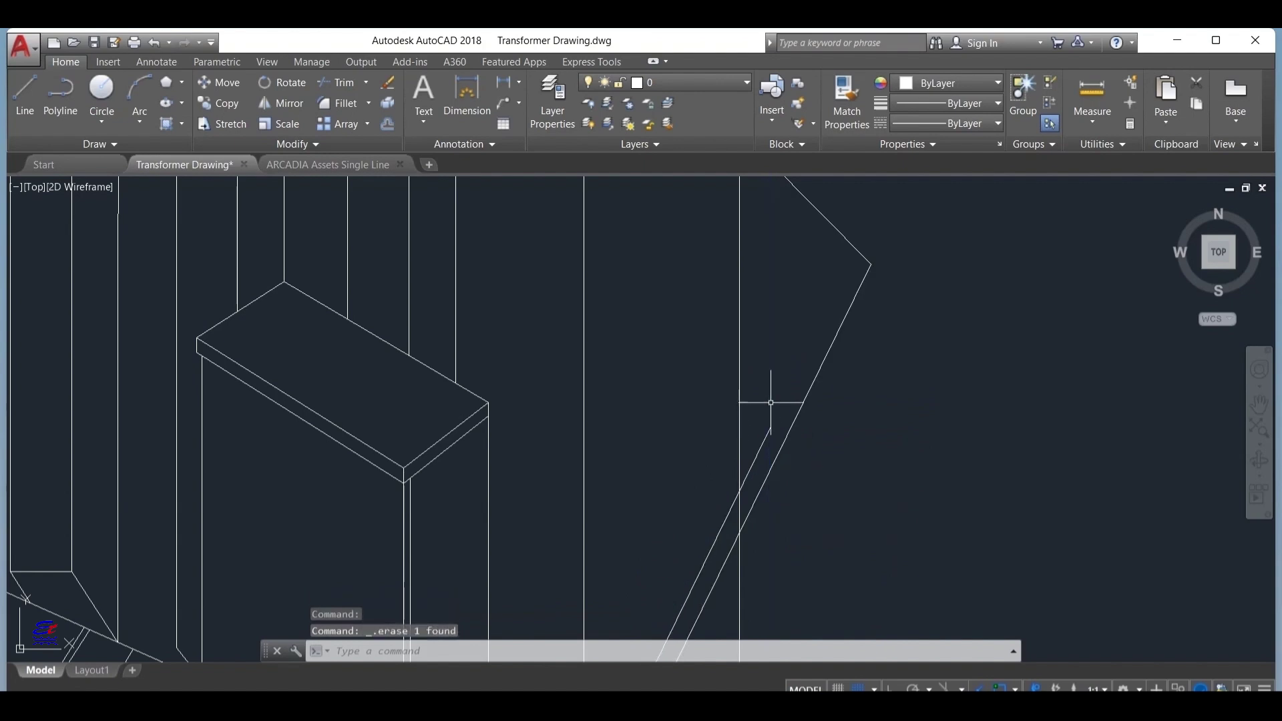
# Step: Draw lines from the inner sloped line's upper end across to the vertical, and down to the short horizontal at the body's front corner edge
pyautogui.scroll(-5, 772, 458)
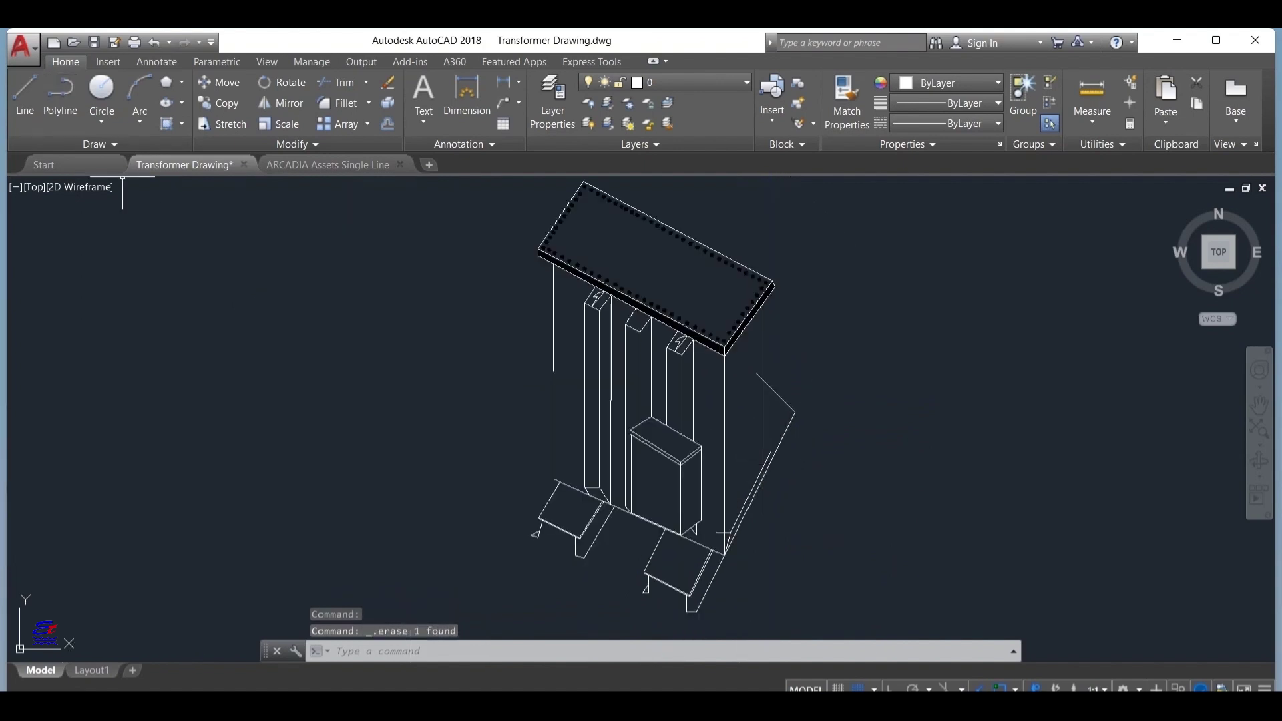
pyautogui.click(25, 93)
pyautogui.scroll(5, 818, 434)
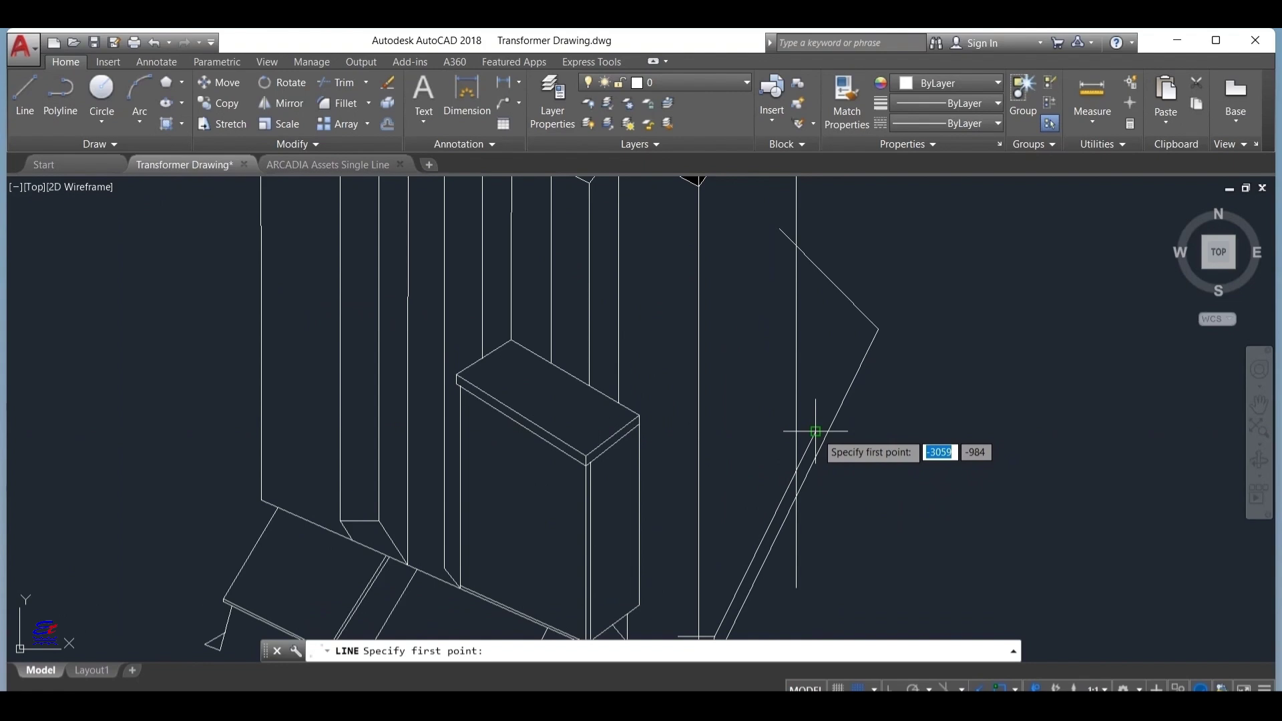
pyautogui.click(816, 431)
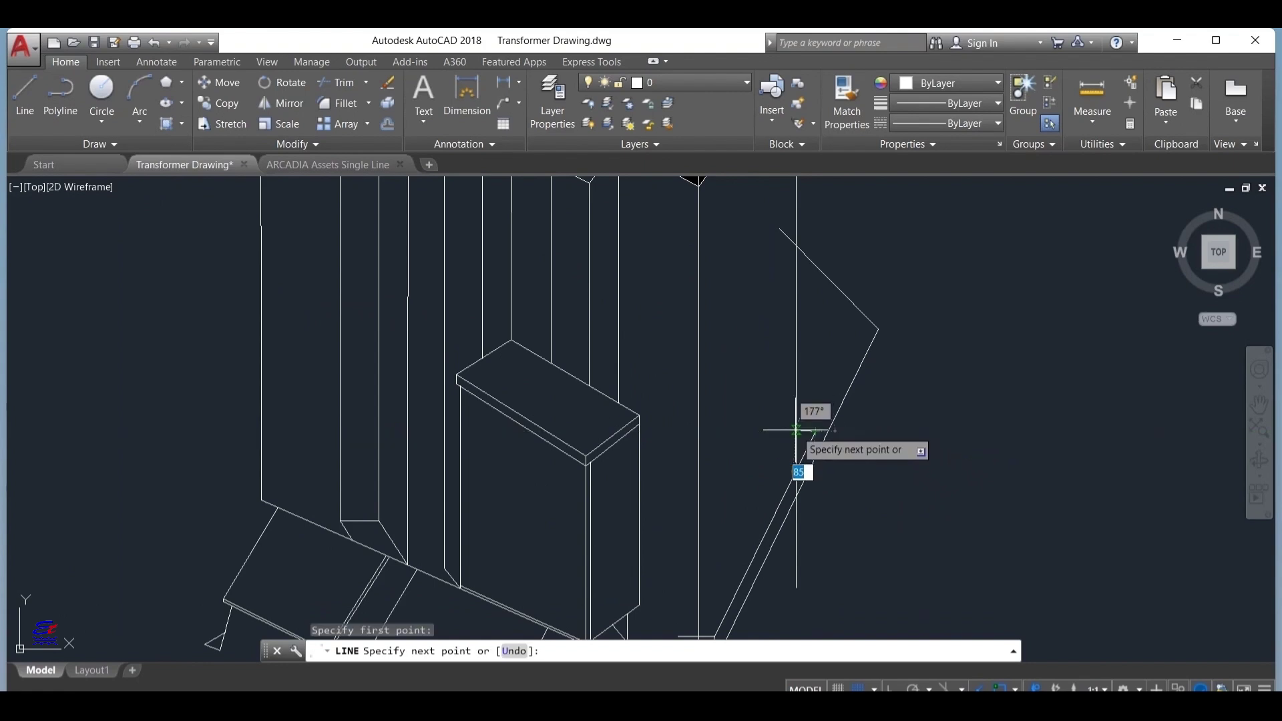
pyautogui.moveTo(702, 625)
pyautogui.mouseDown(button='middle')
pyautogui.moveTo(711, 548)
pyautogui.moveTo(681, 507)
pyautogui.mouseUp(button='middle')
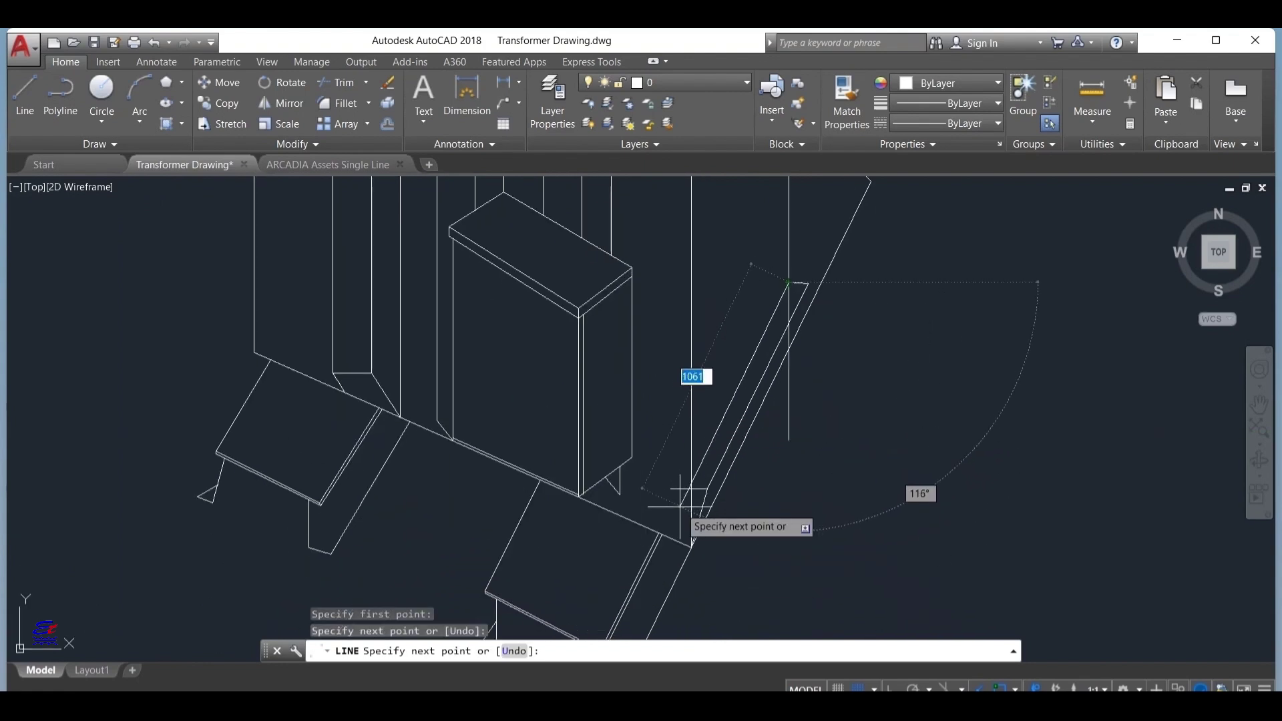
pyautogui.click(692, 489)
pyautogui.press('Escape')
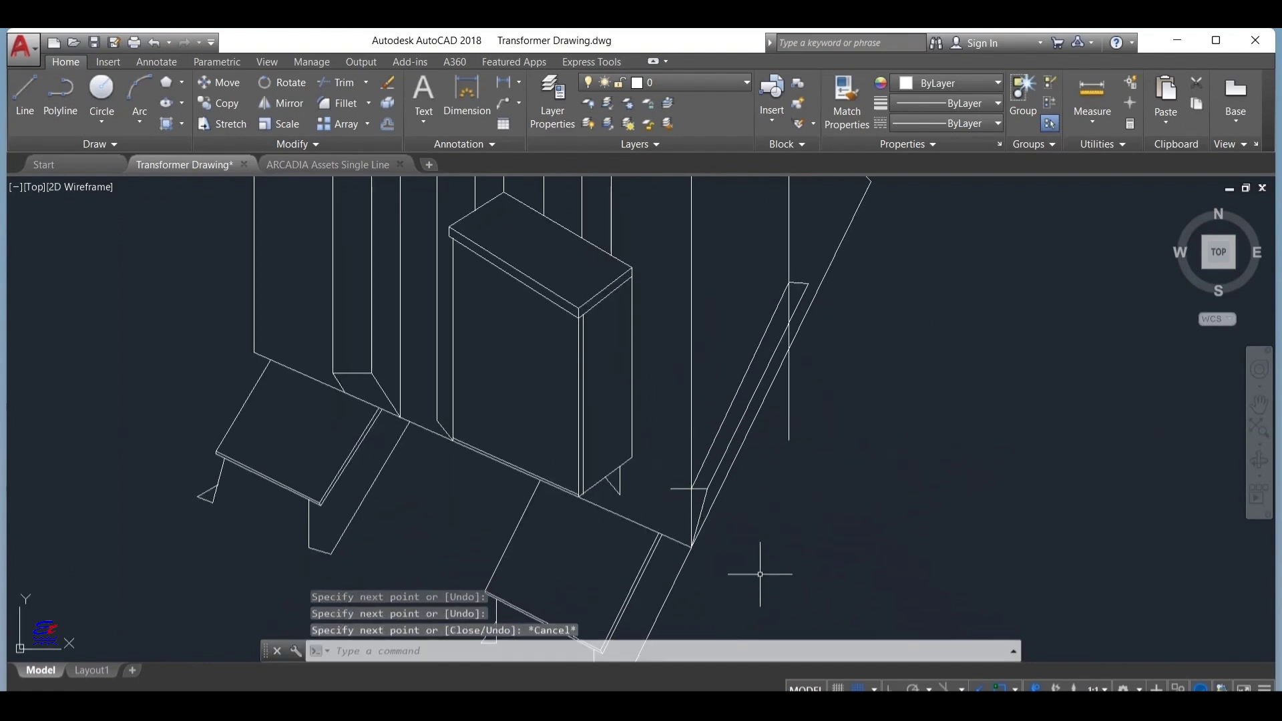
# Step: Shorten the small horizontal line at the strip's lower end by stretching its outer endpoint back to the body's front corner edge
pyautogui.scroll(4, 678, 488)
pyautogui.click(671, 489)
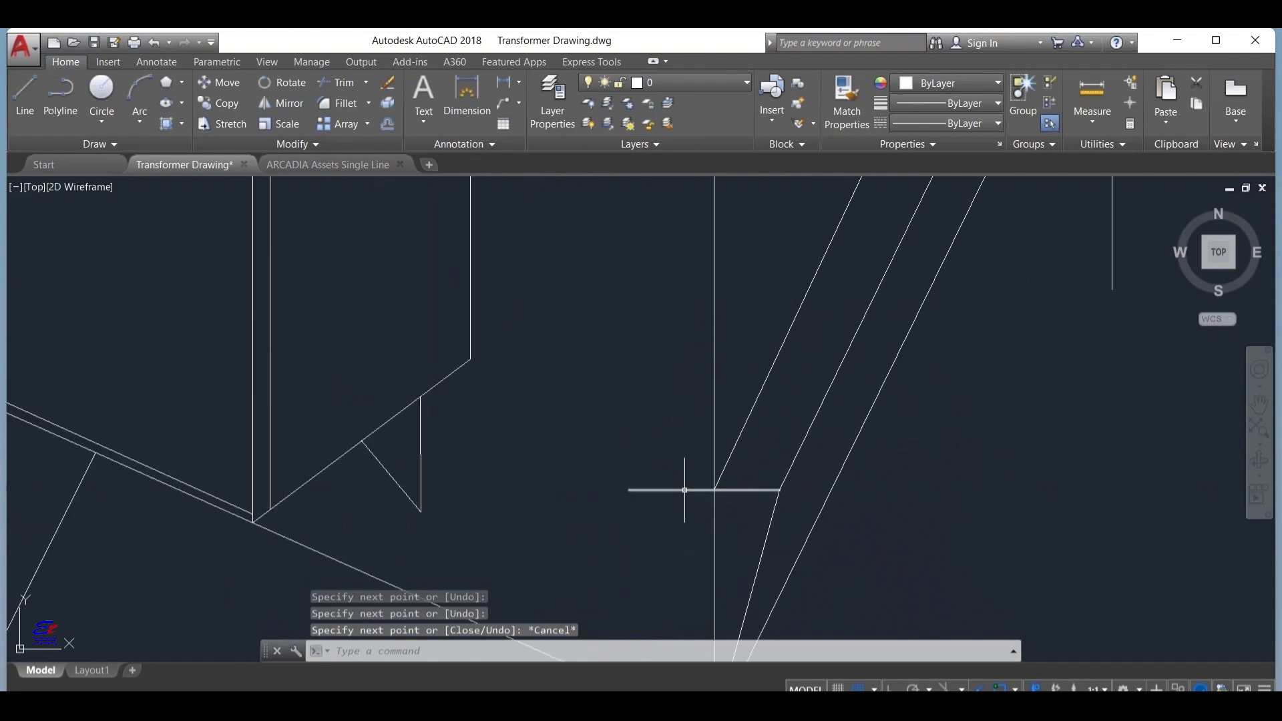
pyautogui.click(629, 490)
pyautogui.click(714, 490)
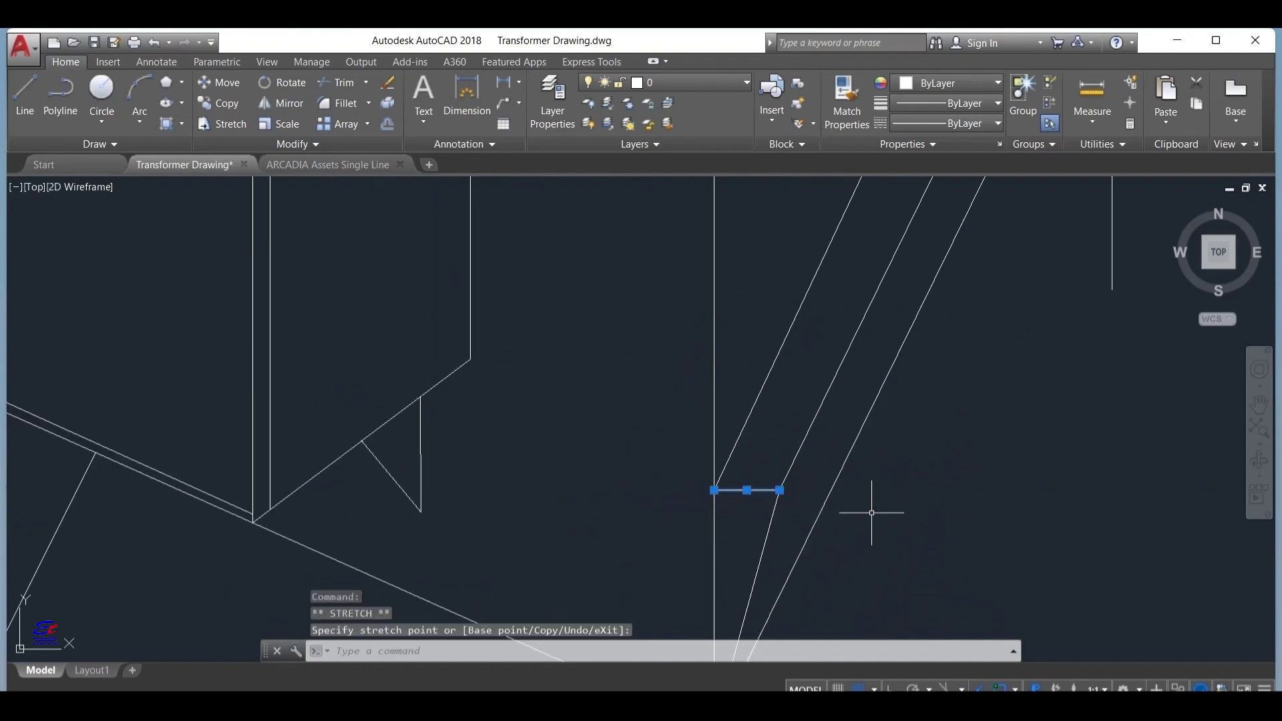
pyautogui.scroll(-6, 902, 507)
pyautogui.press('Escape')
pyautogui.scroll(4, 787, 472)
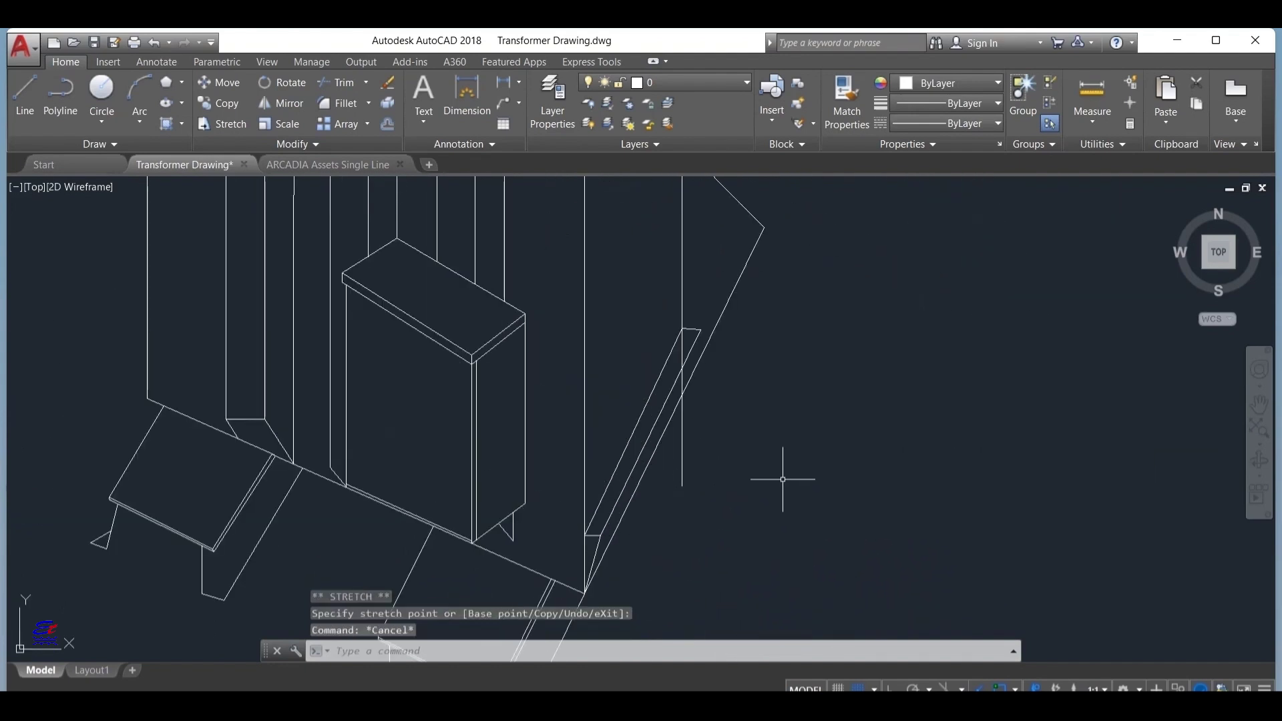
pyautogui.click(24, 93)
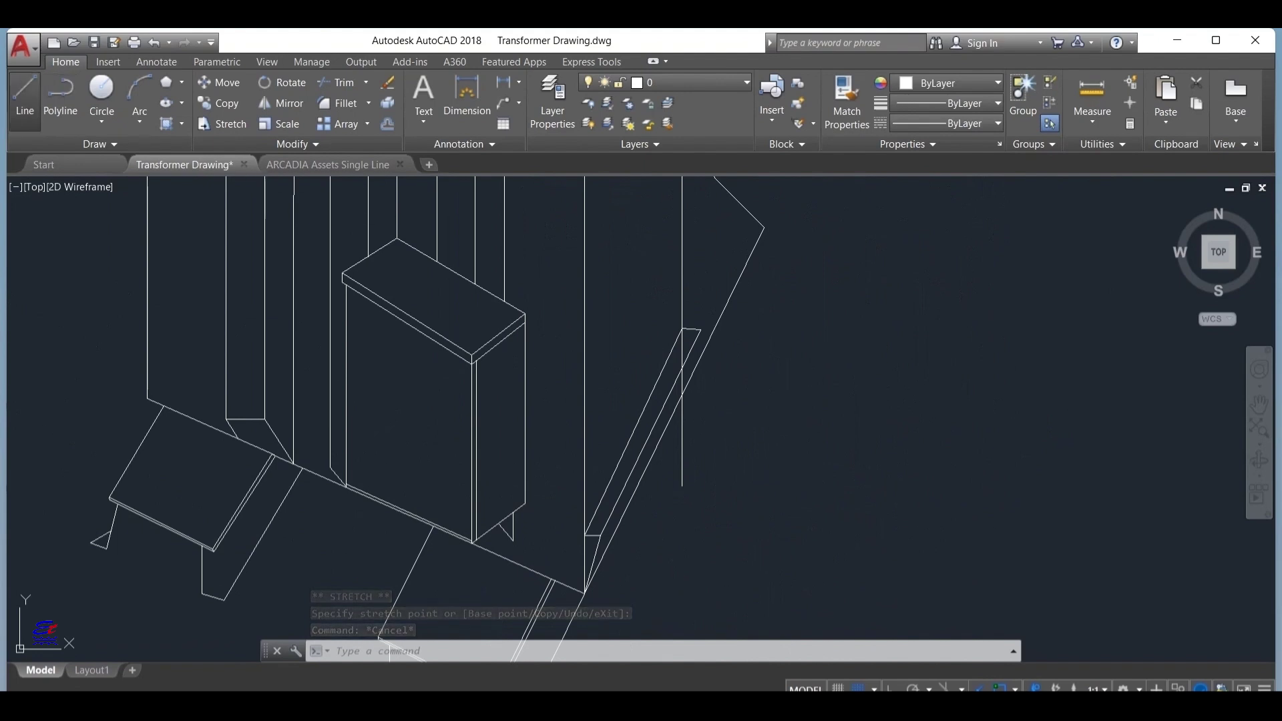
pyautogui.click(701, 330)
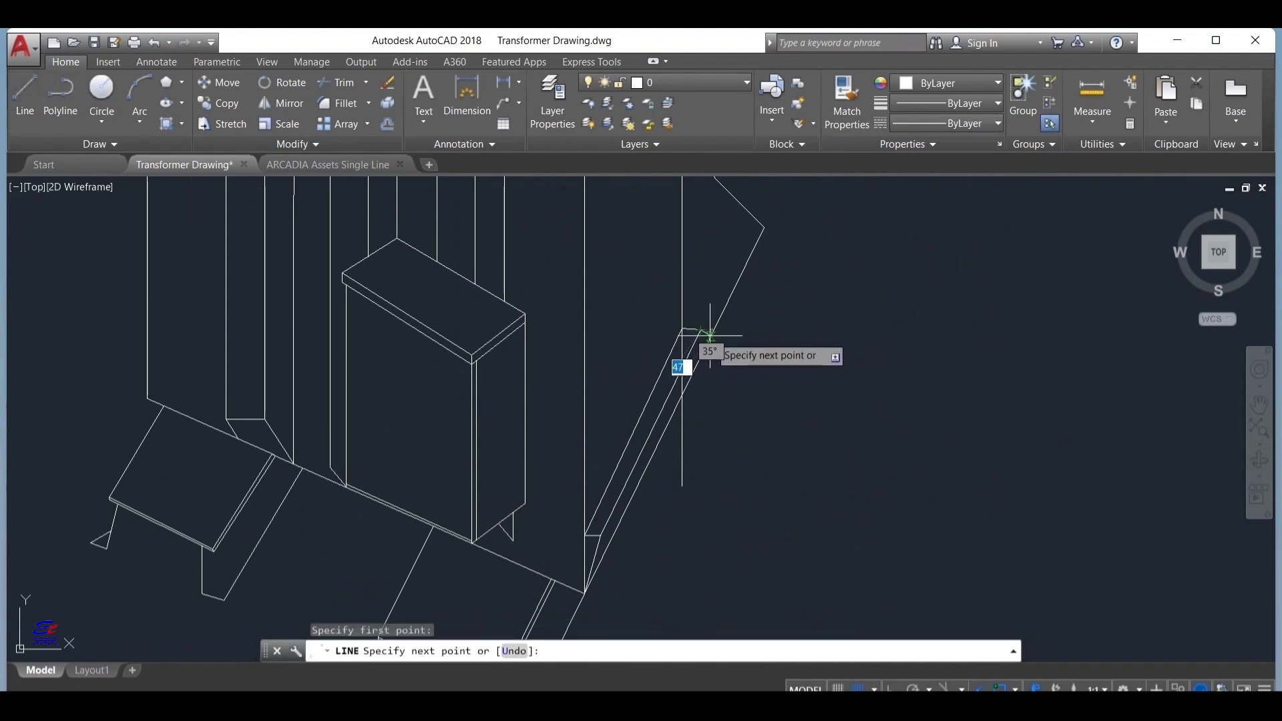
pyautogui.click(708, 336)
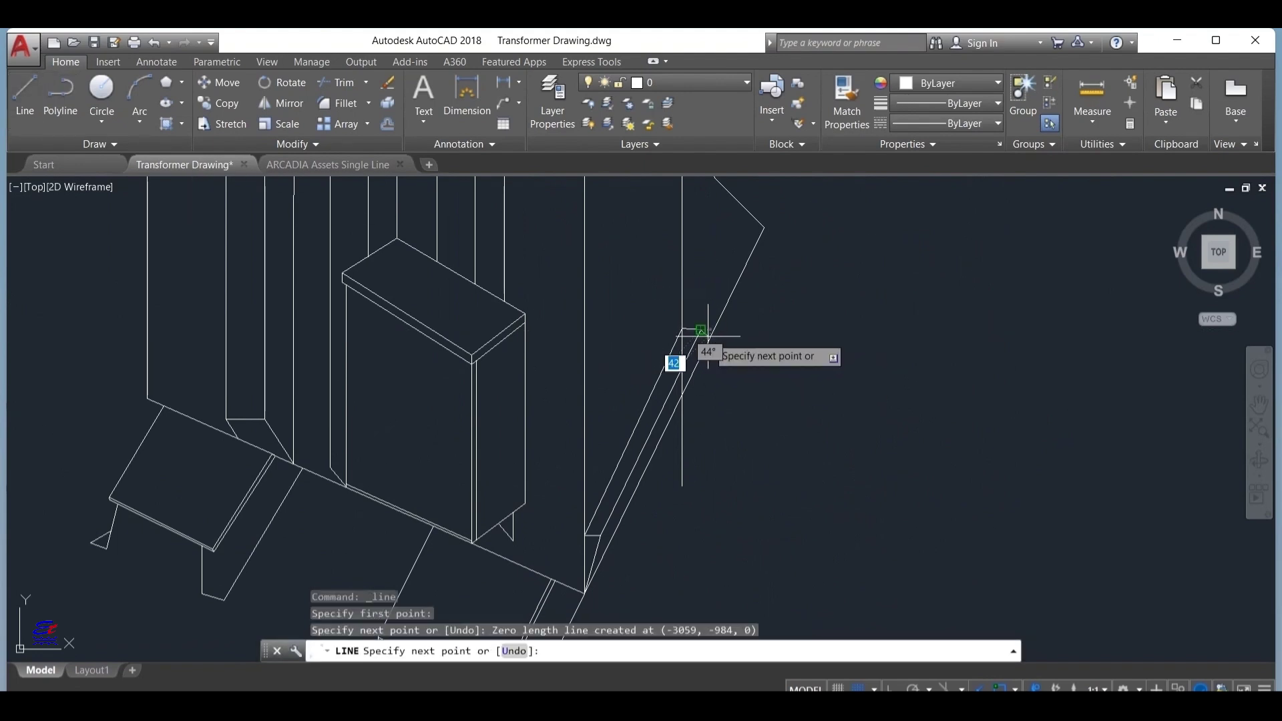
pyautogui.press('Escape')
# Step: Draw a short line from the strip's upper right corner to the outer sloped line
pyautogui.scroll(3, 615, 322)
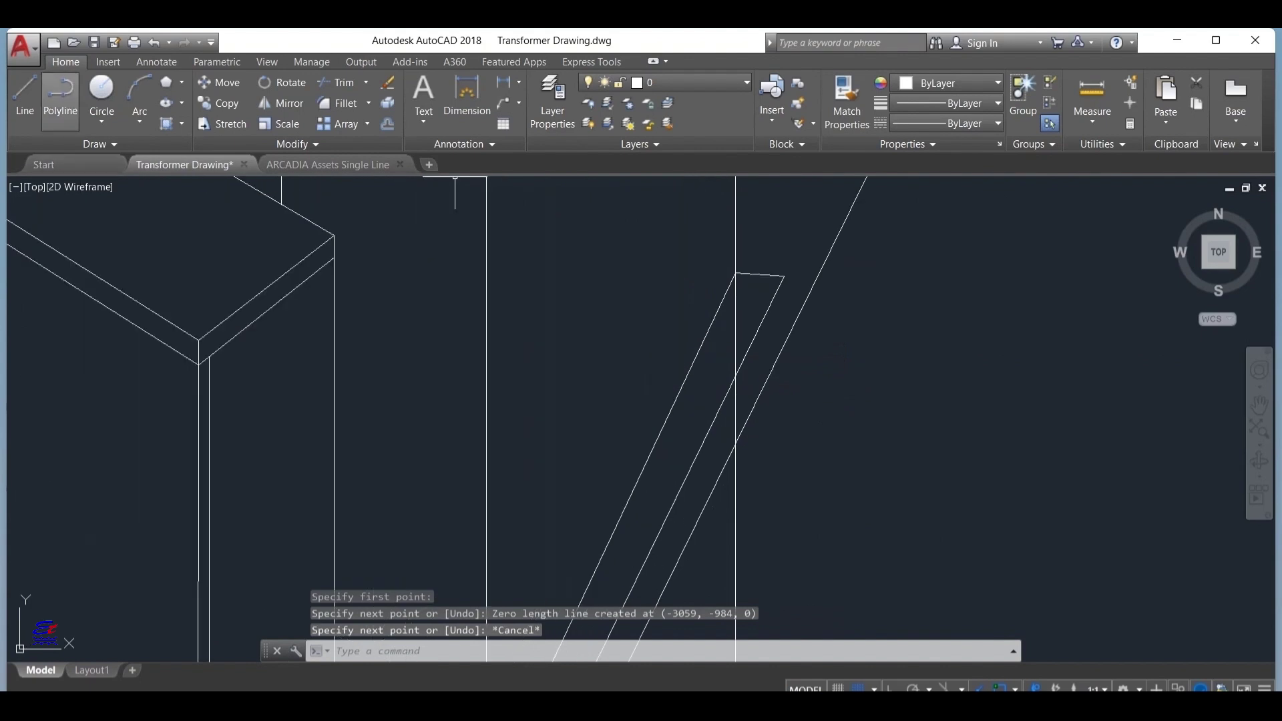
pyautogui.click(24, 94)
pyautogui.click(784, 276)
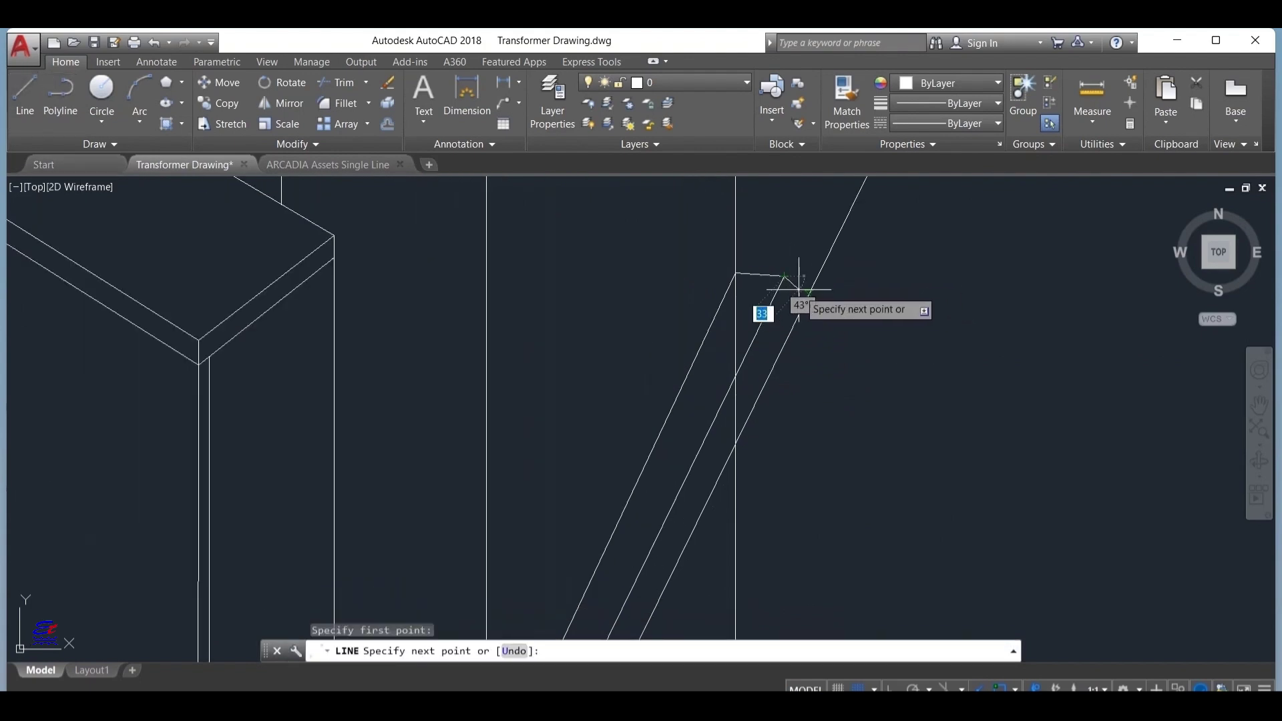
pyautogui.press('Escape')
# Step: Stretch the outer end of the short slanted line above the strip upward onto the extension of the outer sloped line
pyautogui.scroll(-5, 903, 349)
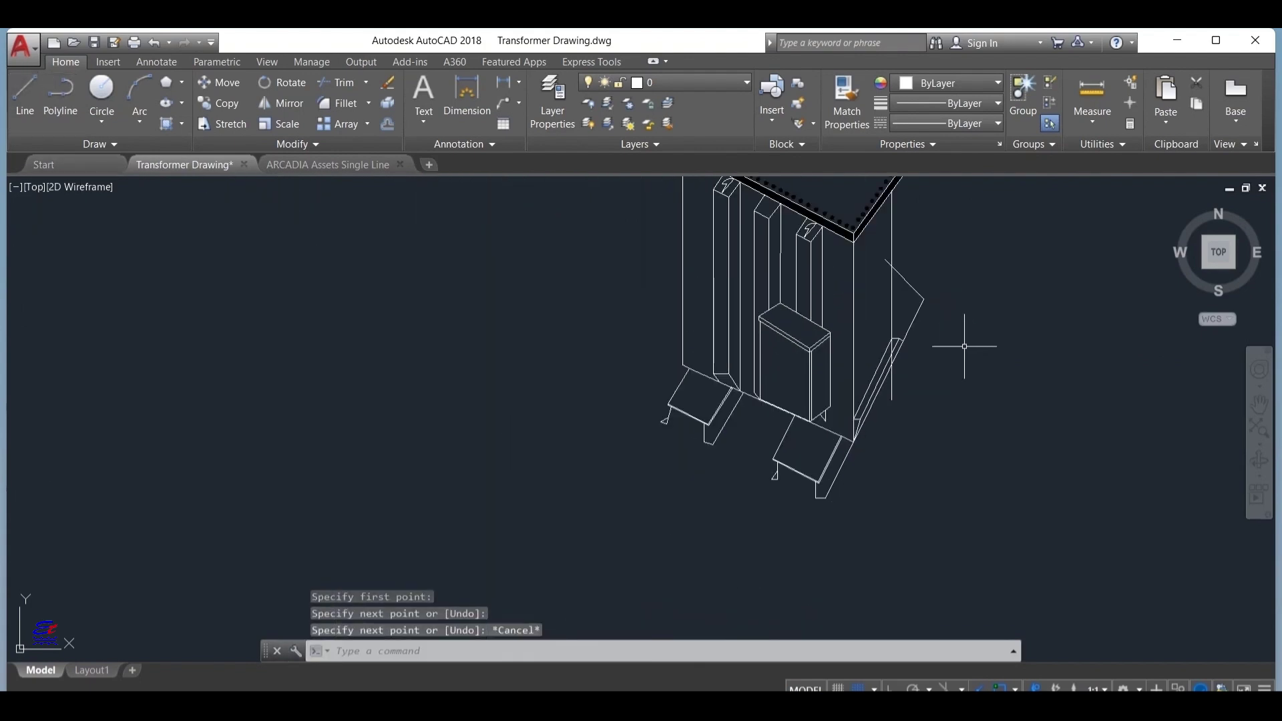
pyautogui.moveTo(969, 349); pyautogui.dragTo(840, 352, button='middle')
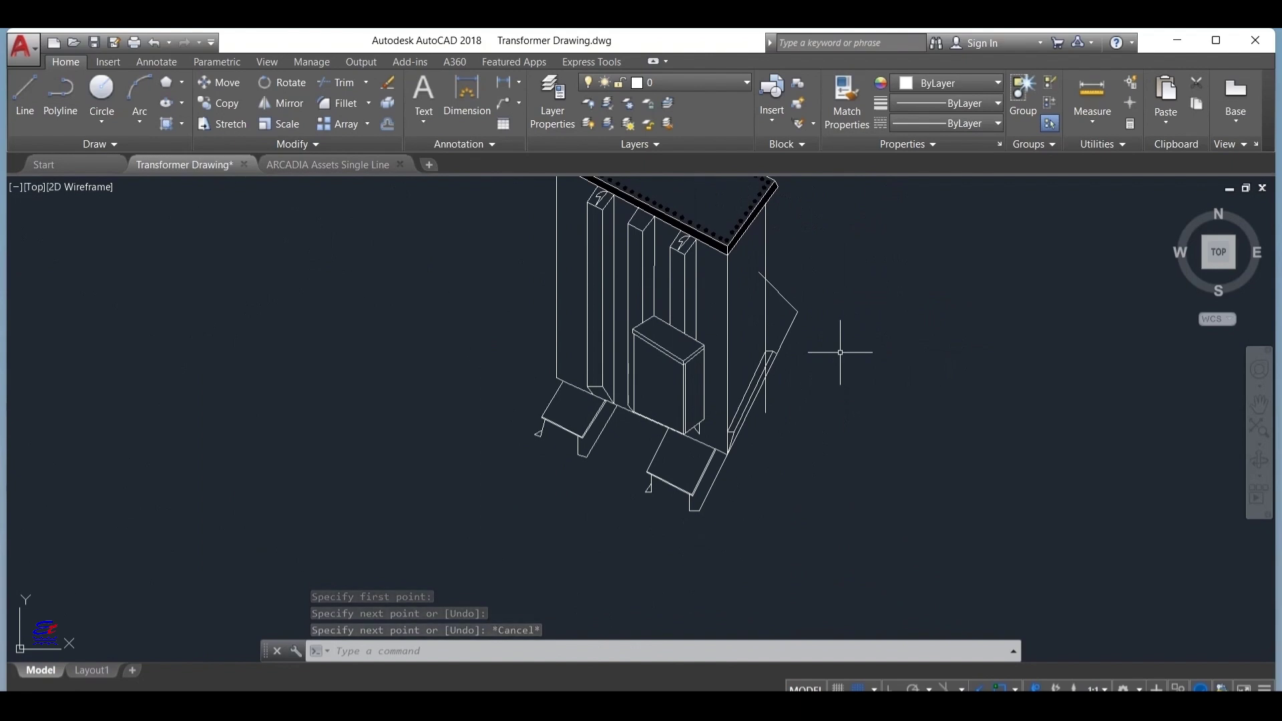
pyautogui.scroll(-2, 840, 352)
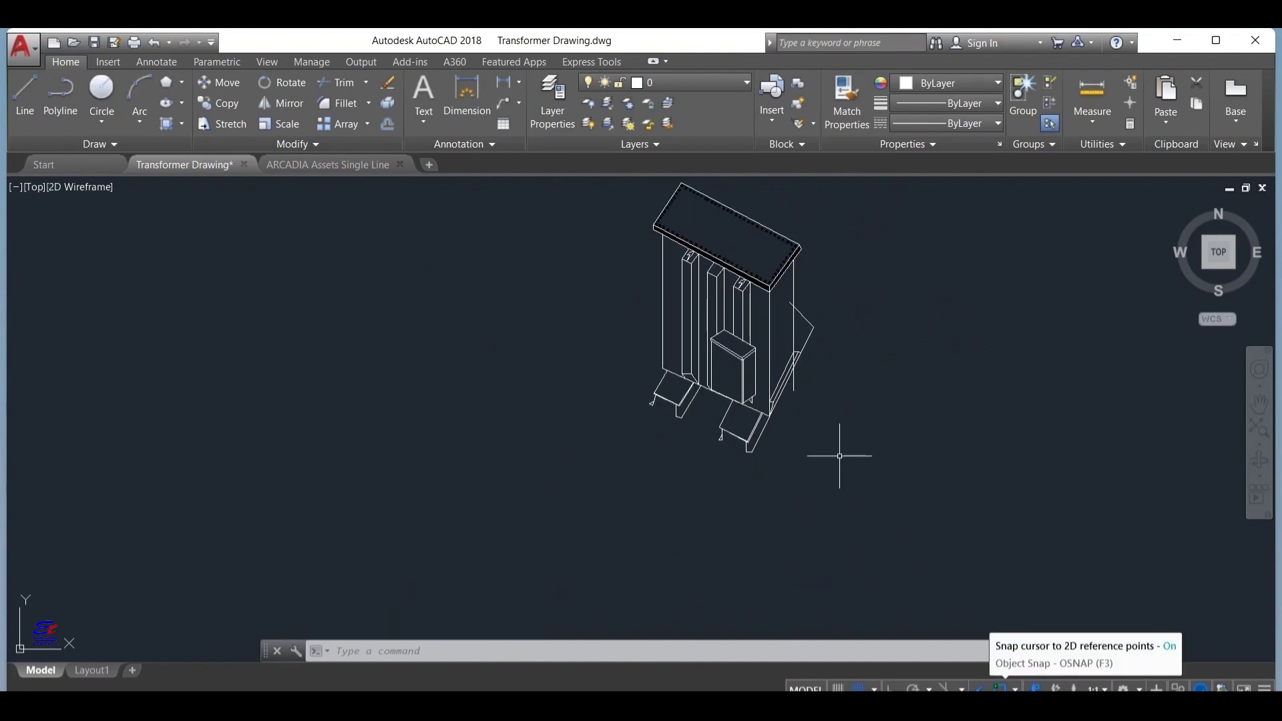
pyautogui.moveTo(834, 443); pyautogui.dragTo(610, 515, button='middle')
pyautogui.scroll(5, 529, 452)
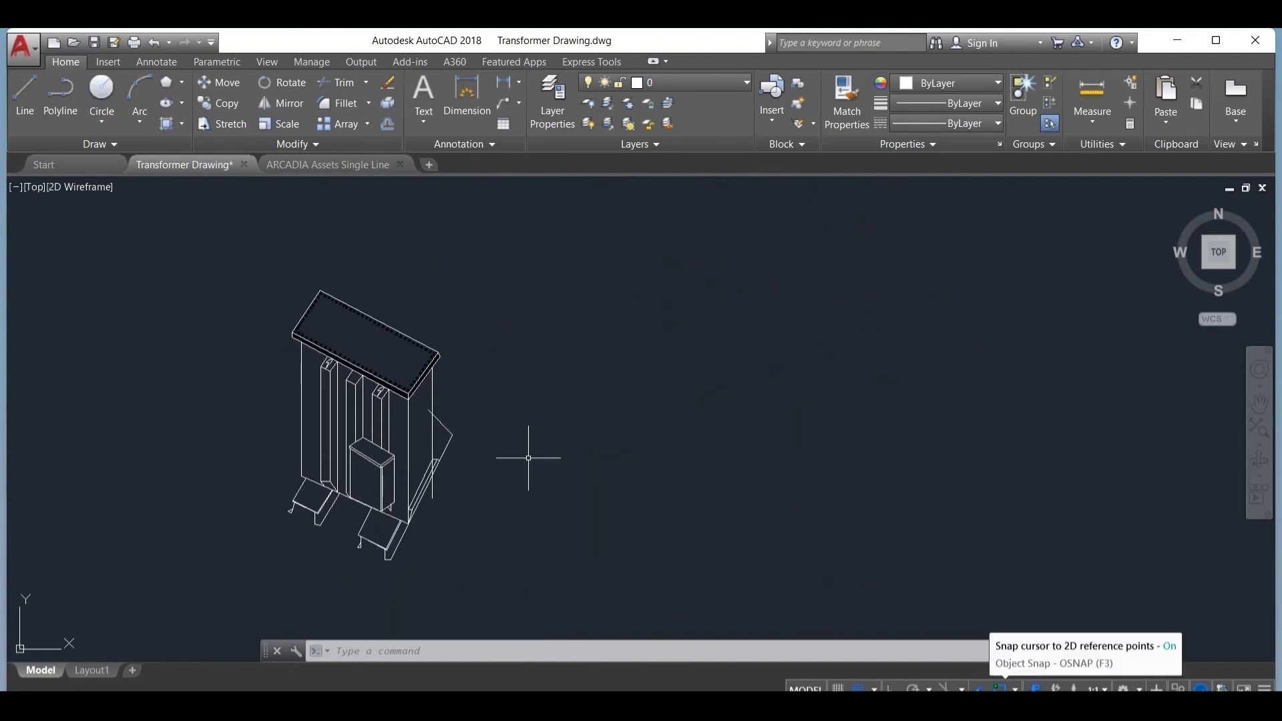
pyautogui.click(415, 401)
pyautogui.click(415, 401)
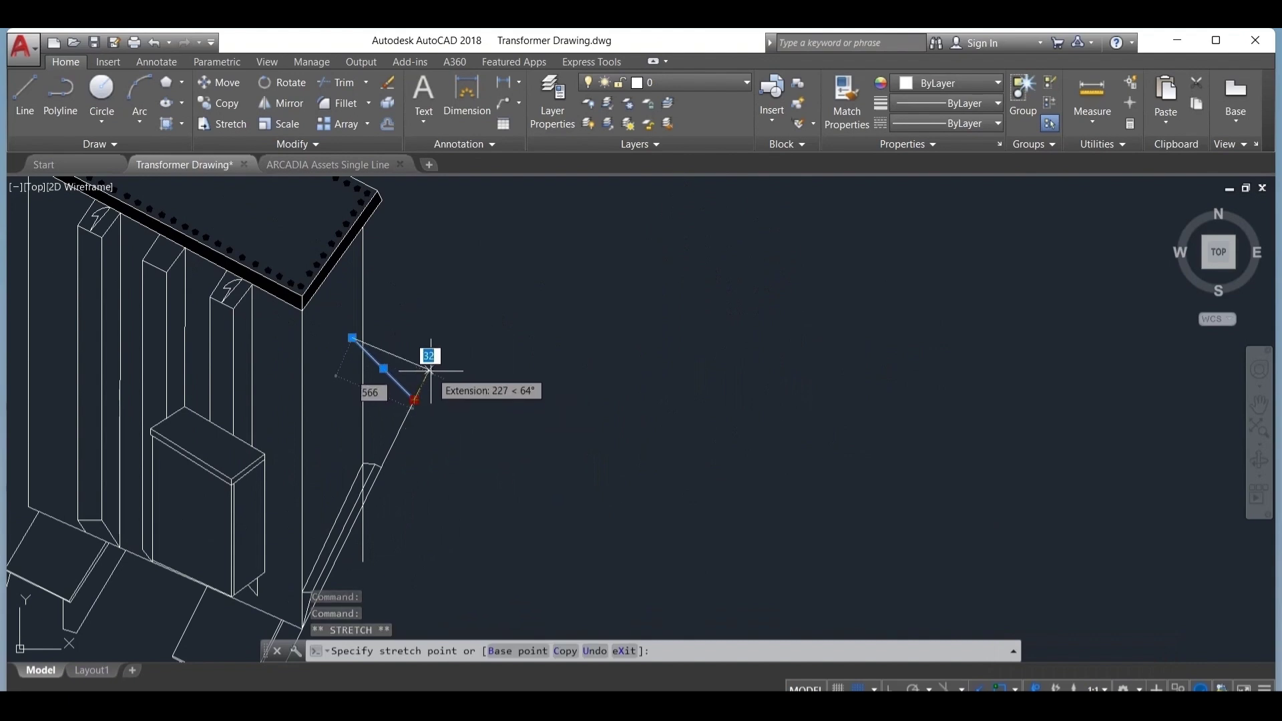
pyautogui.click(431, 369)
# Step: Extend the outer sloped line by stretching its upper endpoint to the moved end of the short slanted line
pyautogui.doubleClick(415, 401)
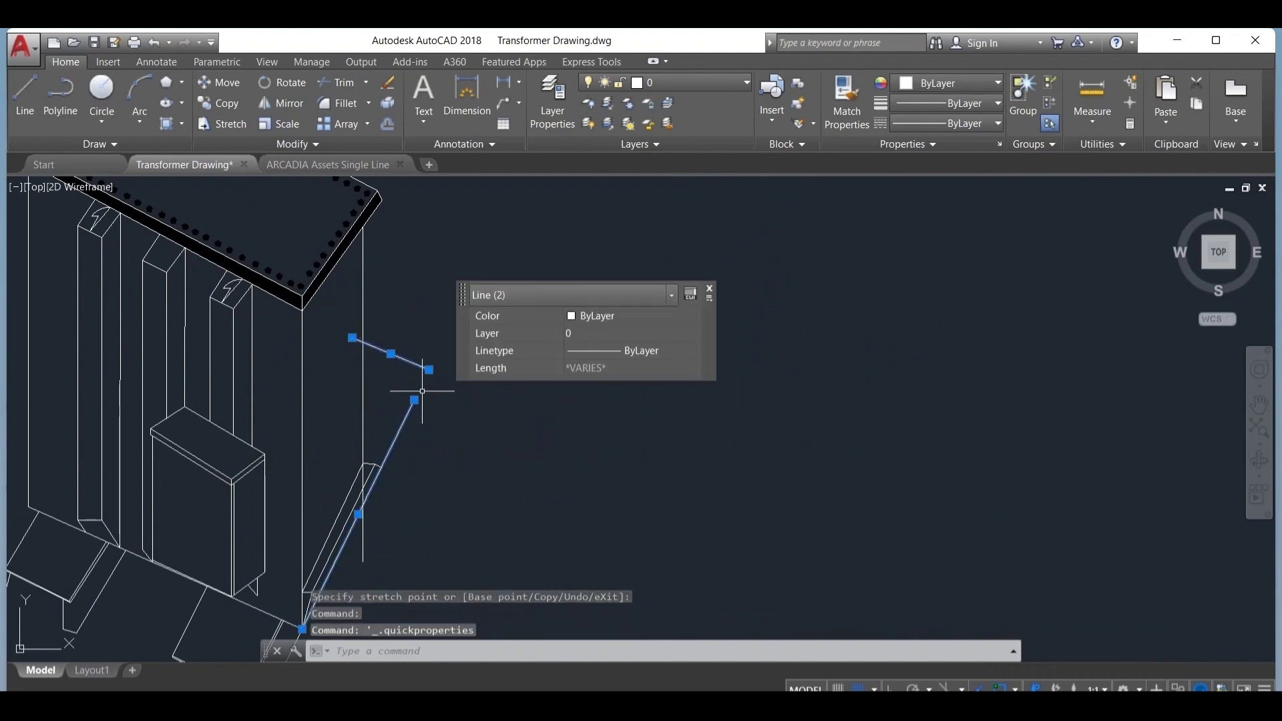
pyautogui.click(415, 400)
pyautogui.click(429, 369)
pyautogui.press('Escape')
# Step: Shorten the short slanted line by stretching its inner endpoint to the vertical under the tilted top's right corner
pyautogui.click(353, 338)
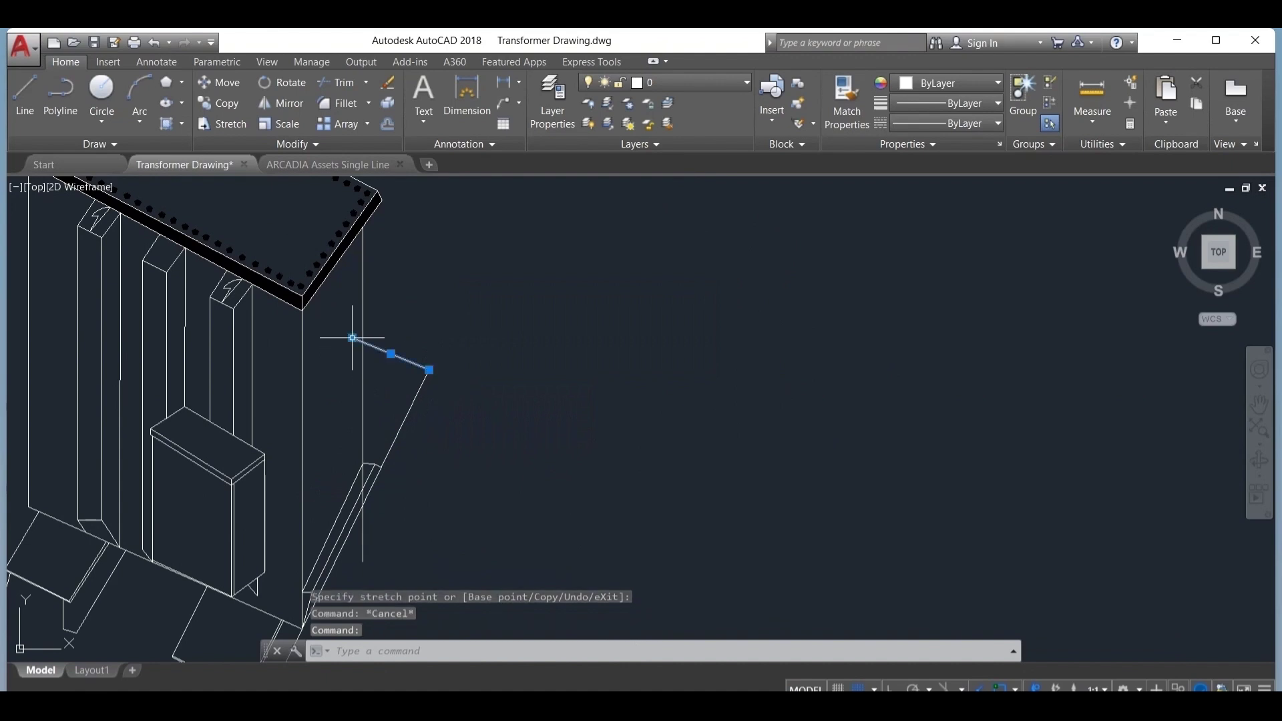
pyautogui.click(353, 338)
pyautogui.press('Escape')
pyautogui.scroll(-4, 661, 448)
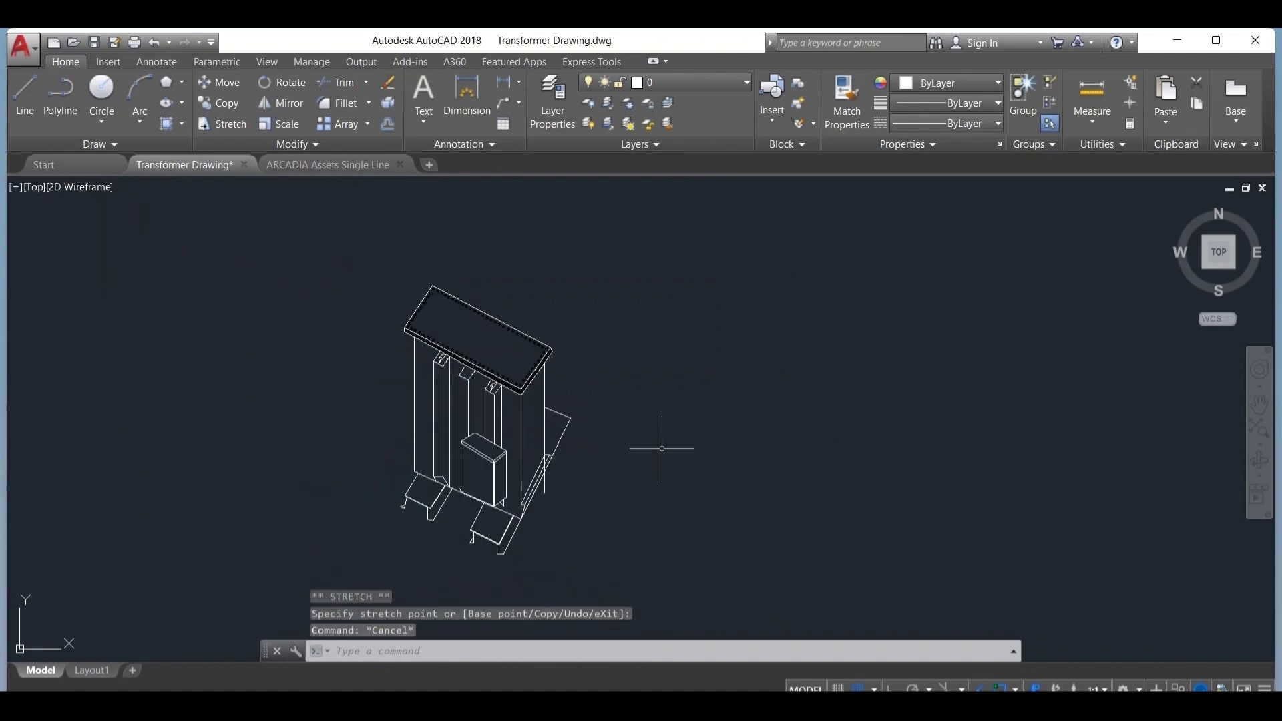